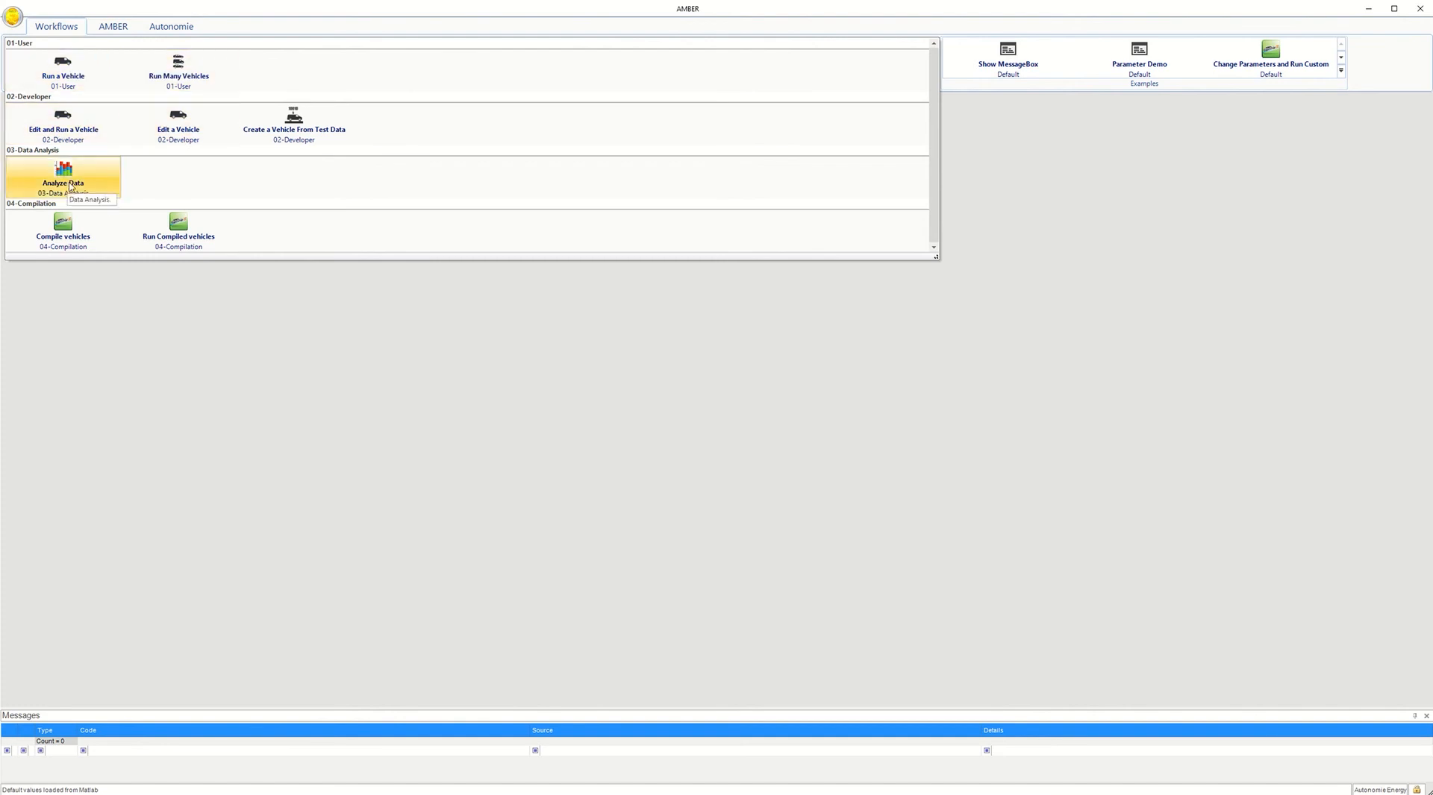
Start the Run a Vehicle workflow and select the conv_class8_2021_low_sleeper_longhaul reference vehicle from Heavy Duty, Class 8
click(64, 76)
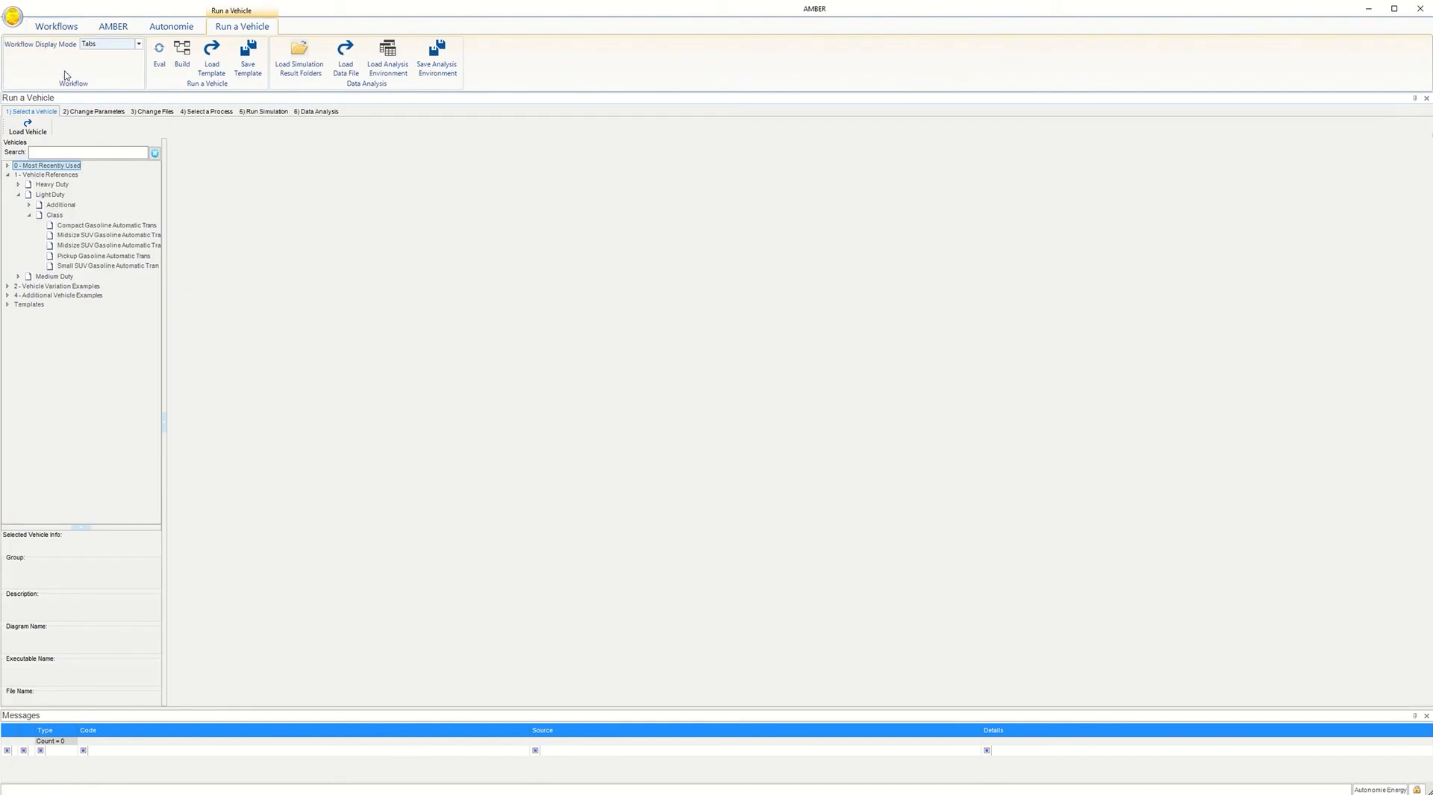
drag(163, 196, 213, 194)
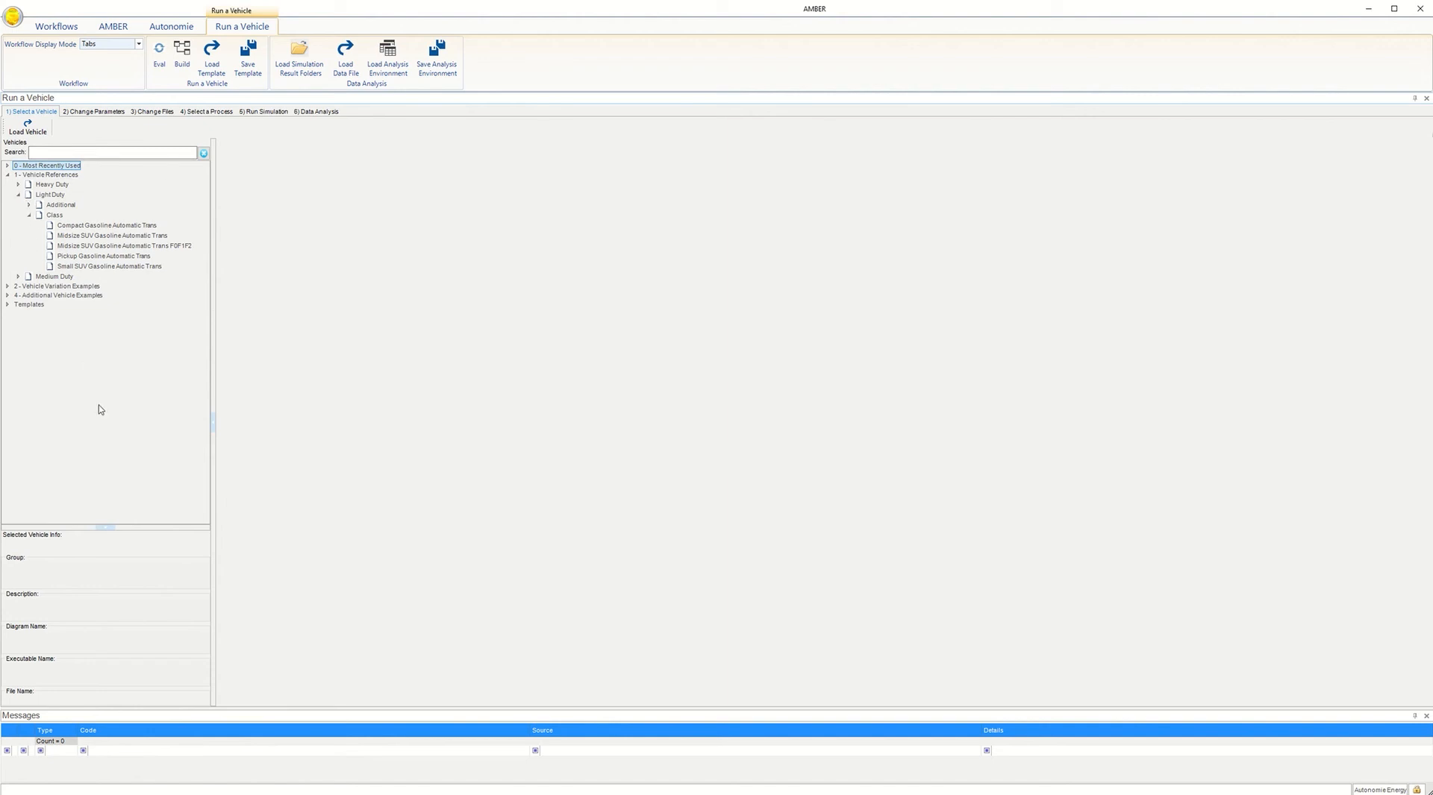
click(19, 185)
click(30, 205)
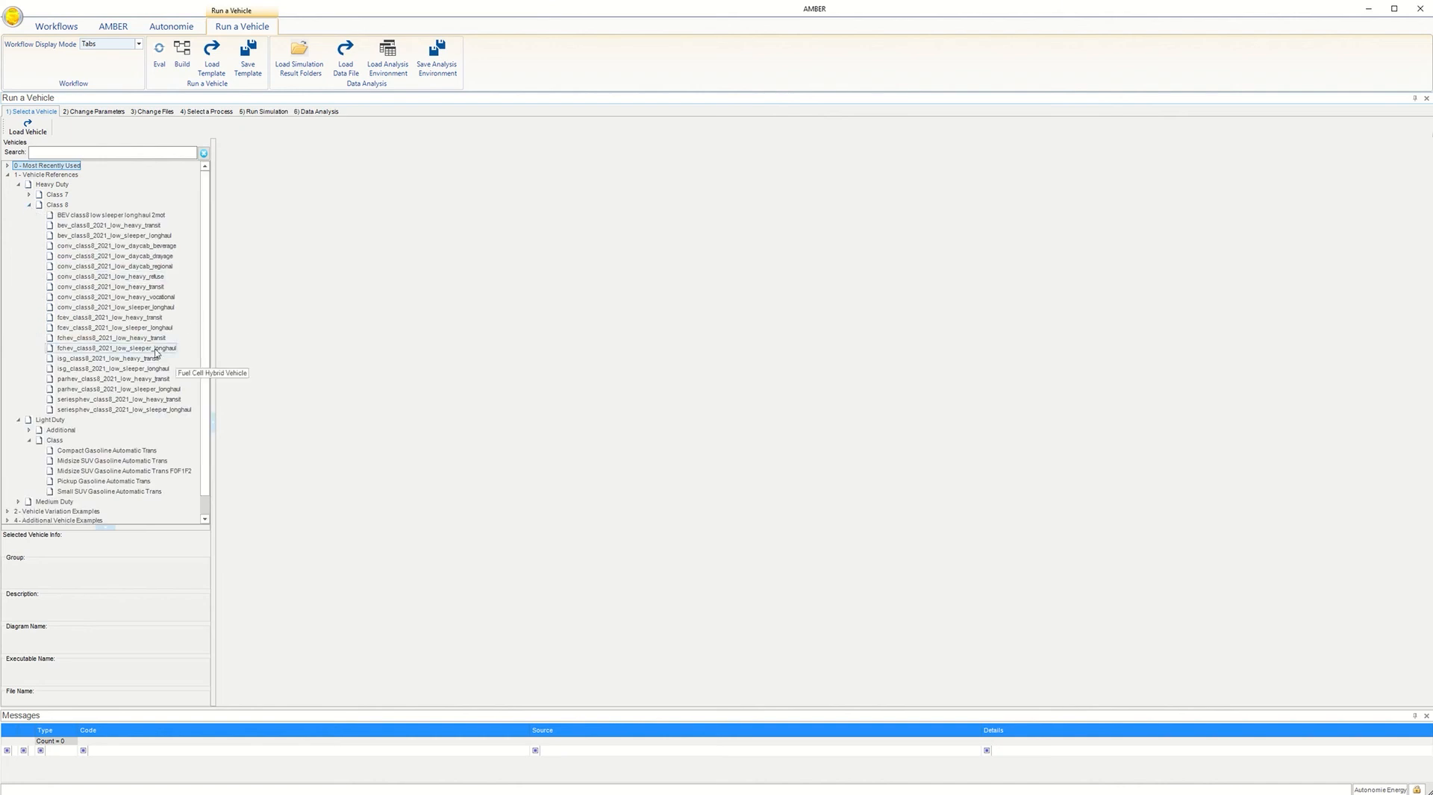
click(149, 307)
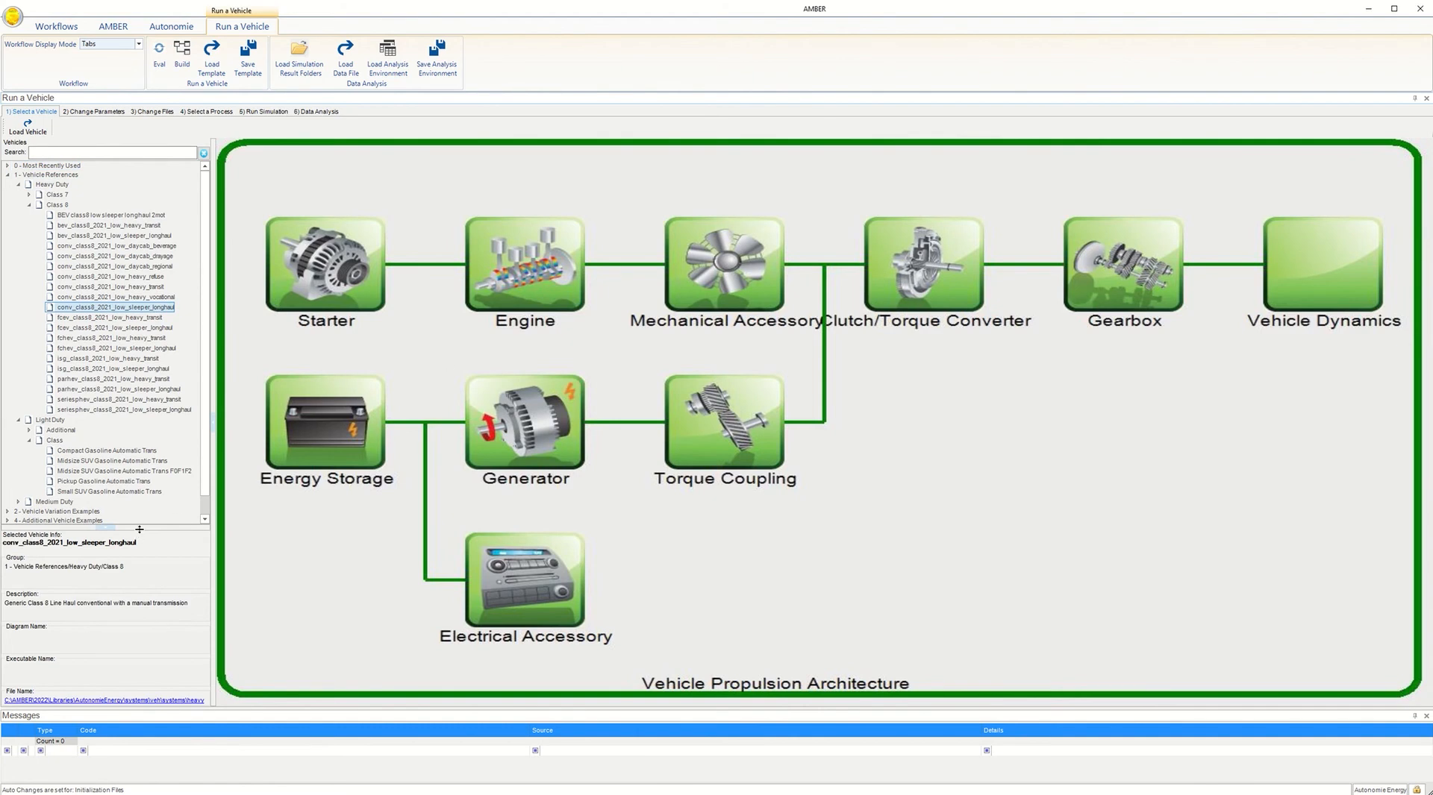
View the selected vehicle's definition file as text, including the attributes at the end of its simulation line, and close it
drag(146, 528, 146, 454)
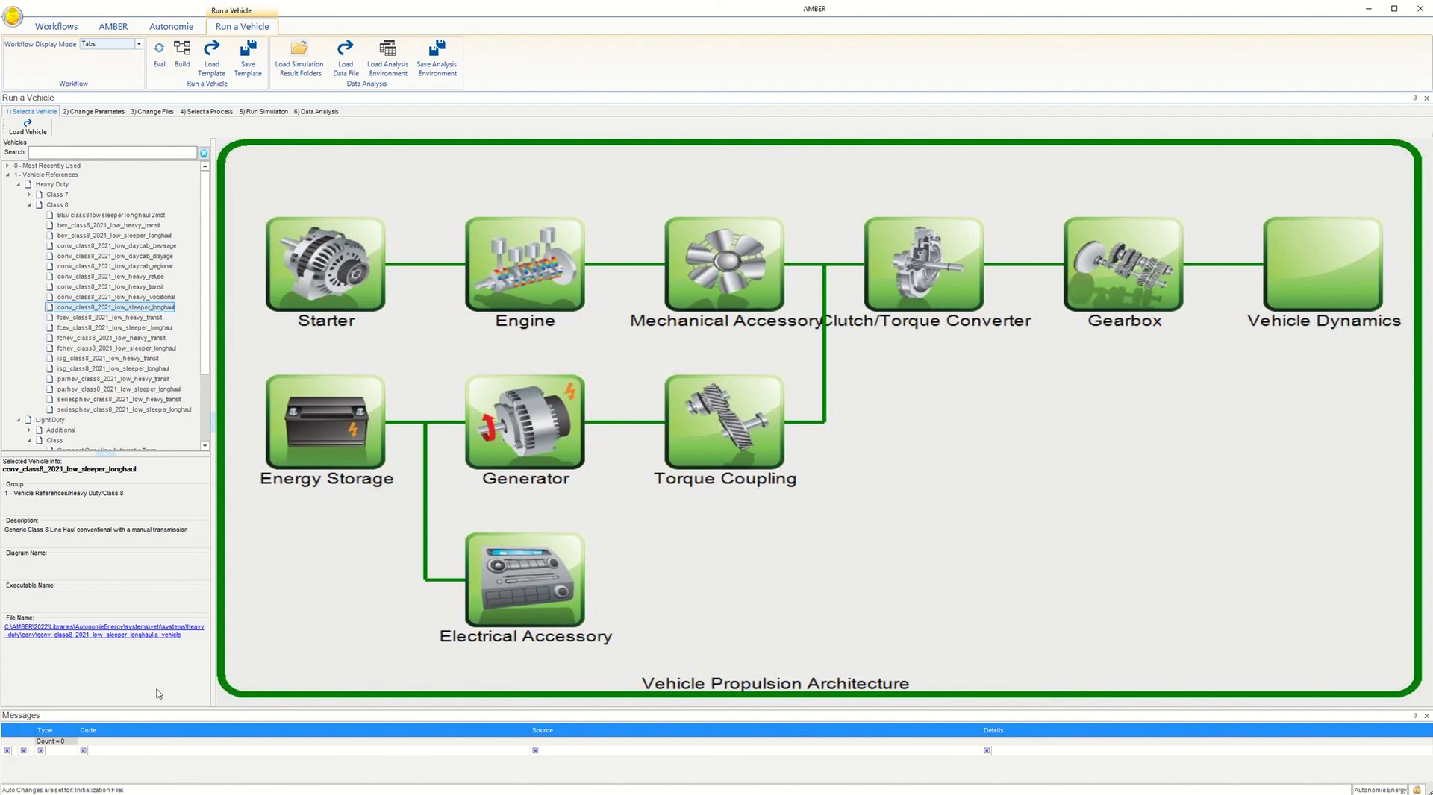
click(125, 640)
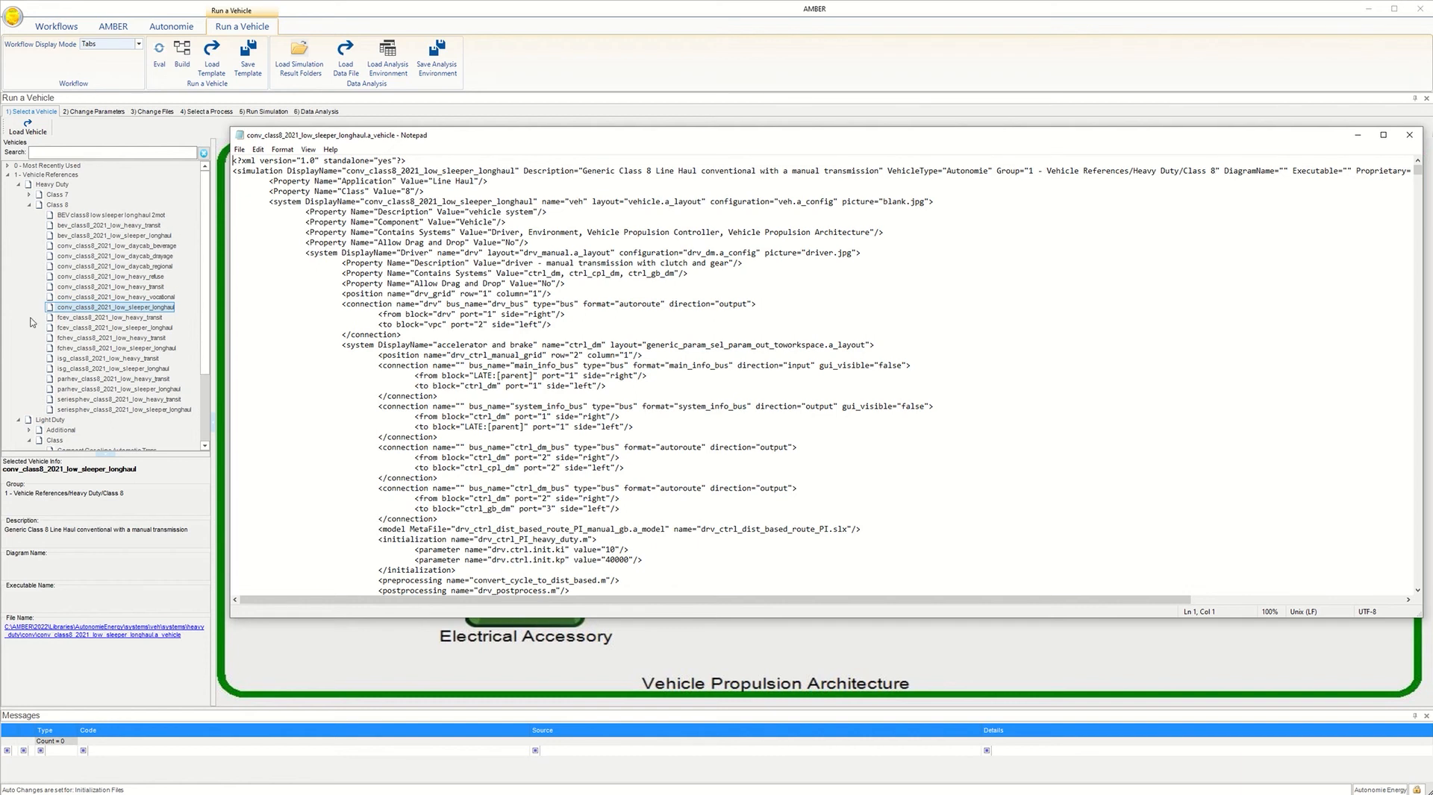
drag(1170, 603, 1318, 603)
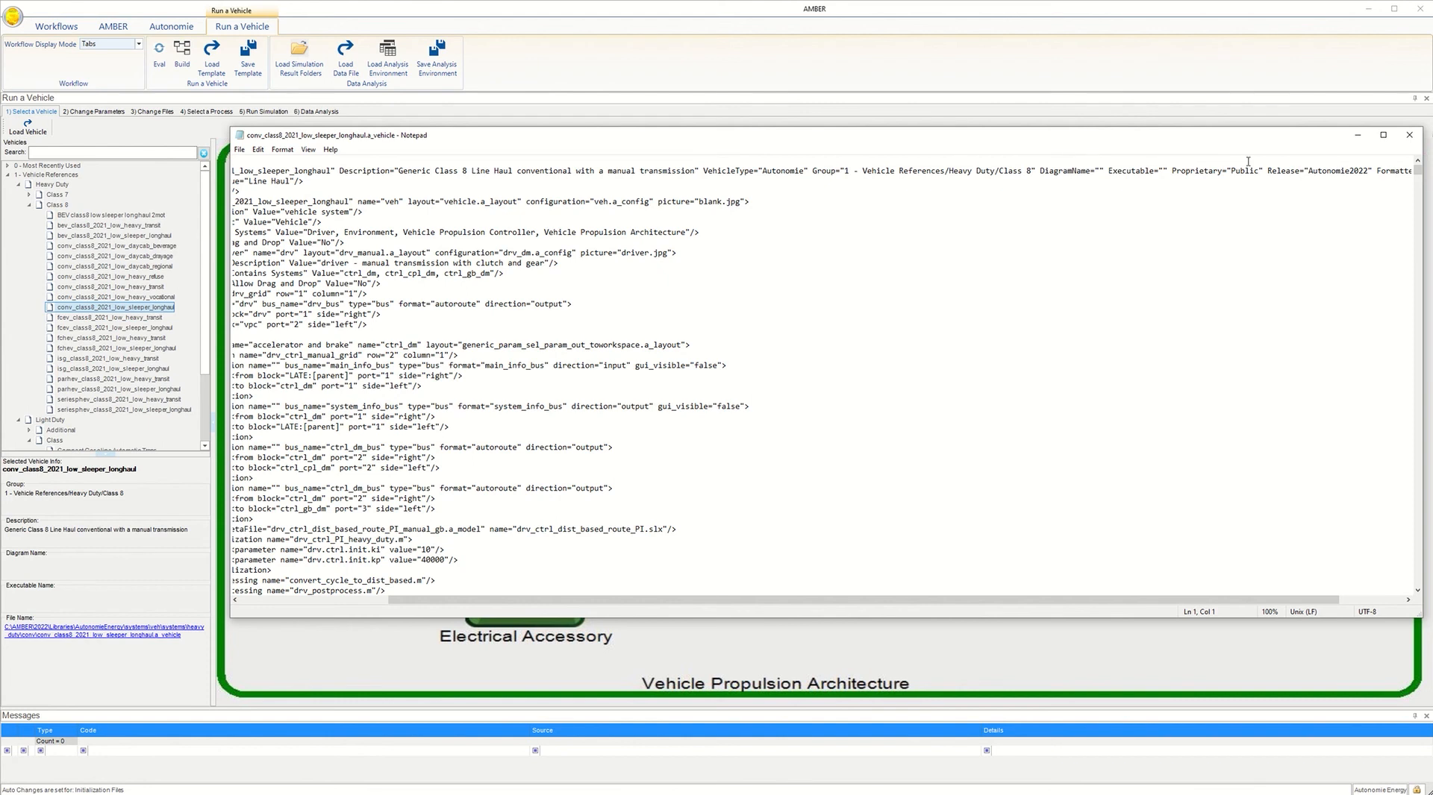
click(1406, 137)
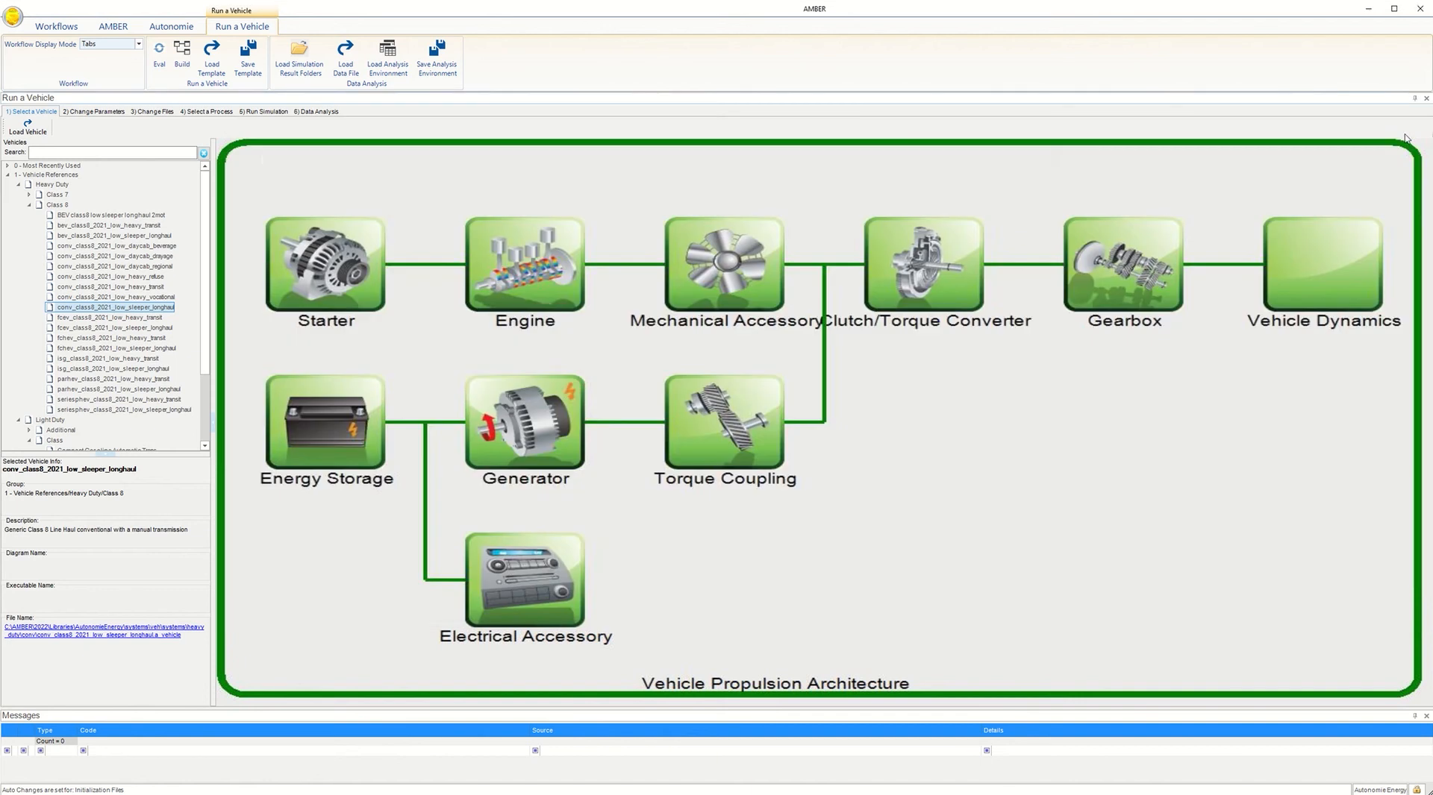
Bring up the vehicle's changeable parameters and evaluate the vehicle, checking the MATLAB command window
click(92, 112)
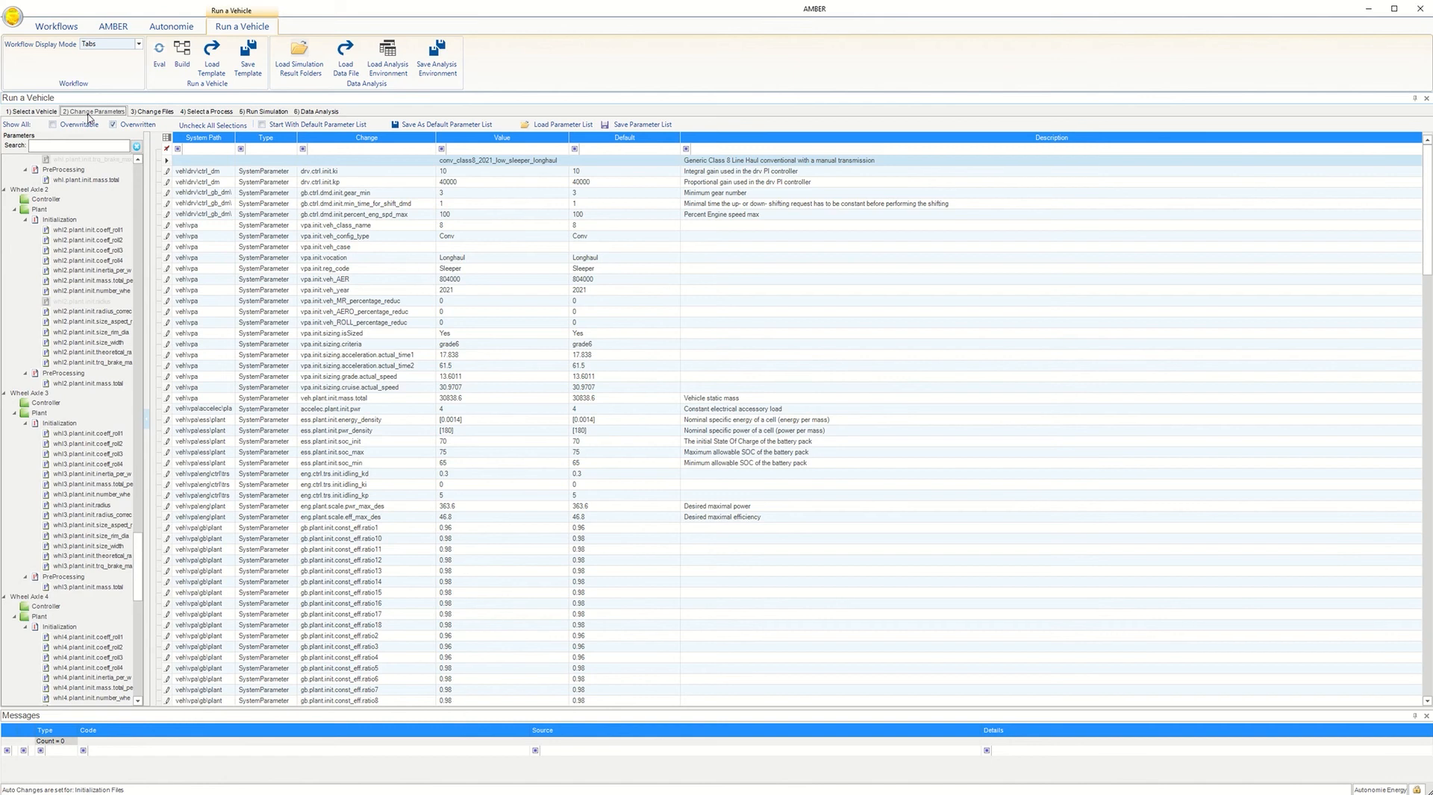
click(58, 28)
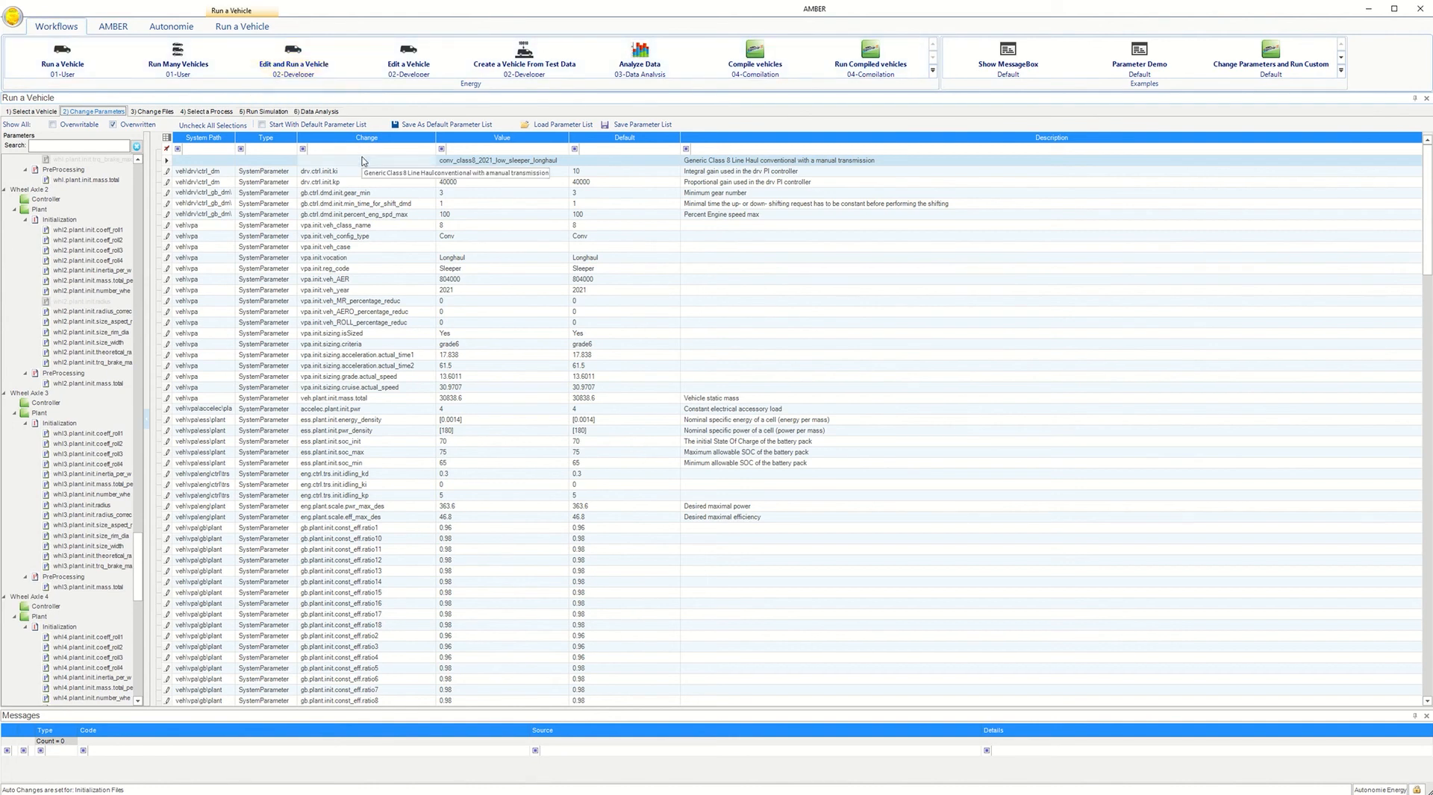
click(240, 30)
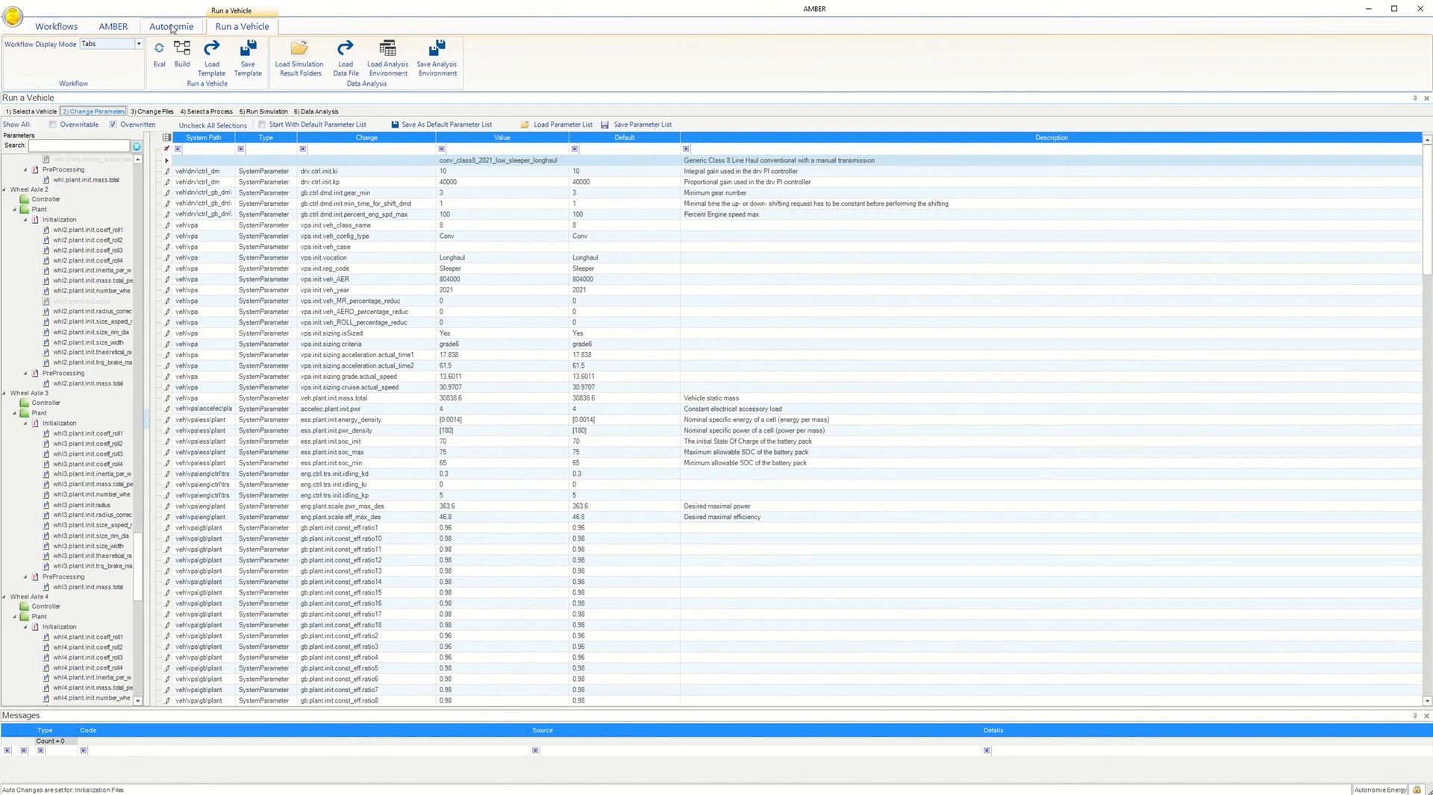
click(160, 62)
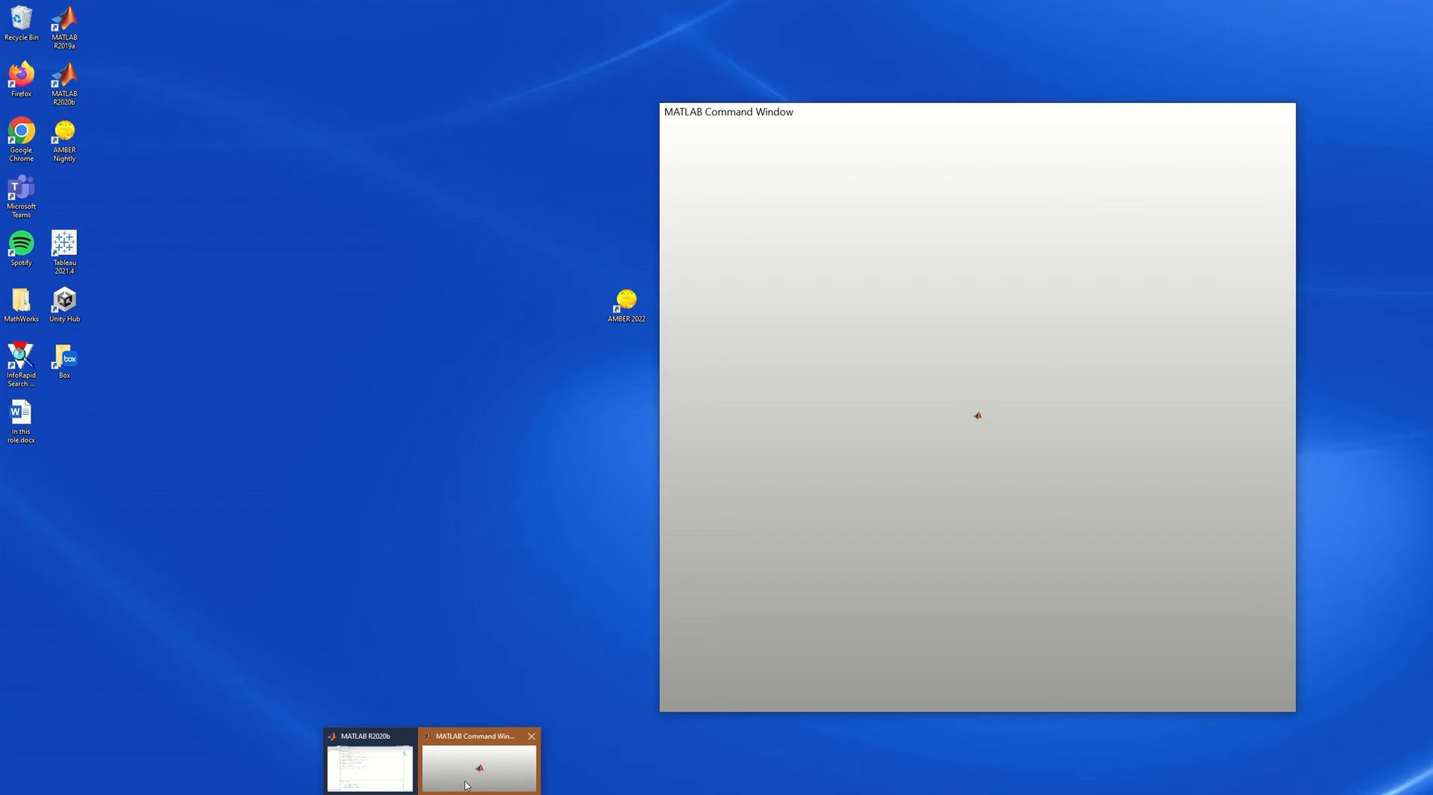
click(464, 783)
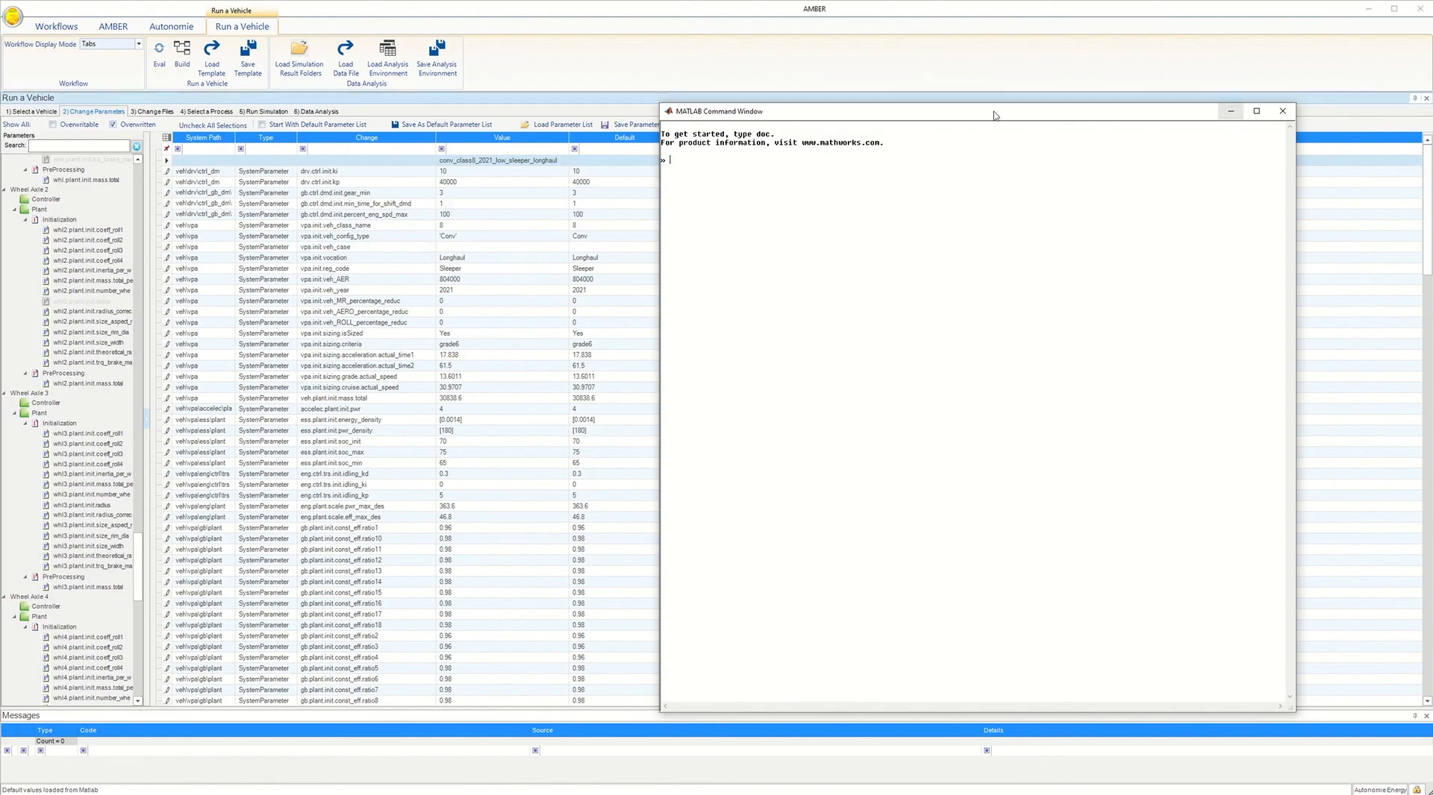
click(1231, 112)
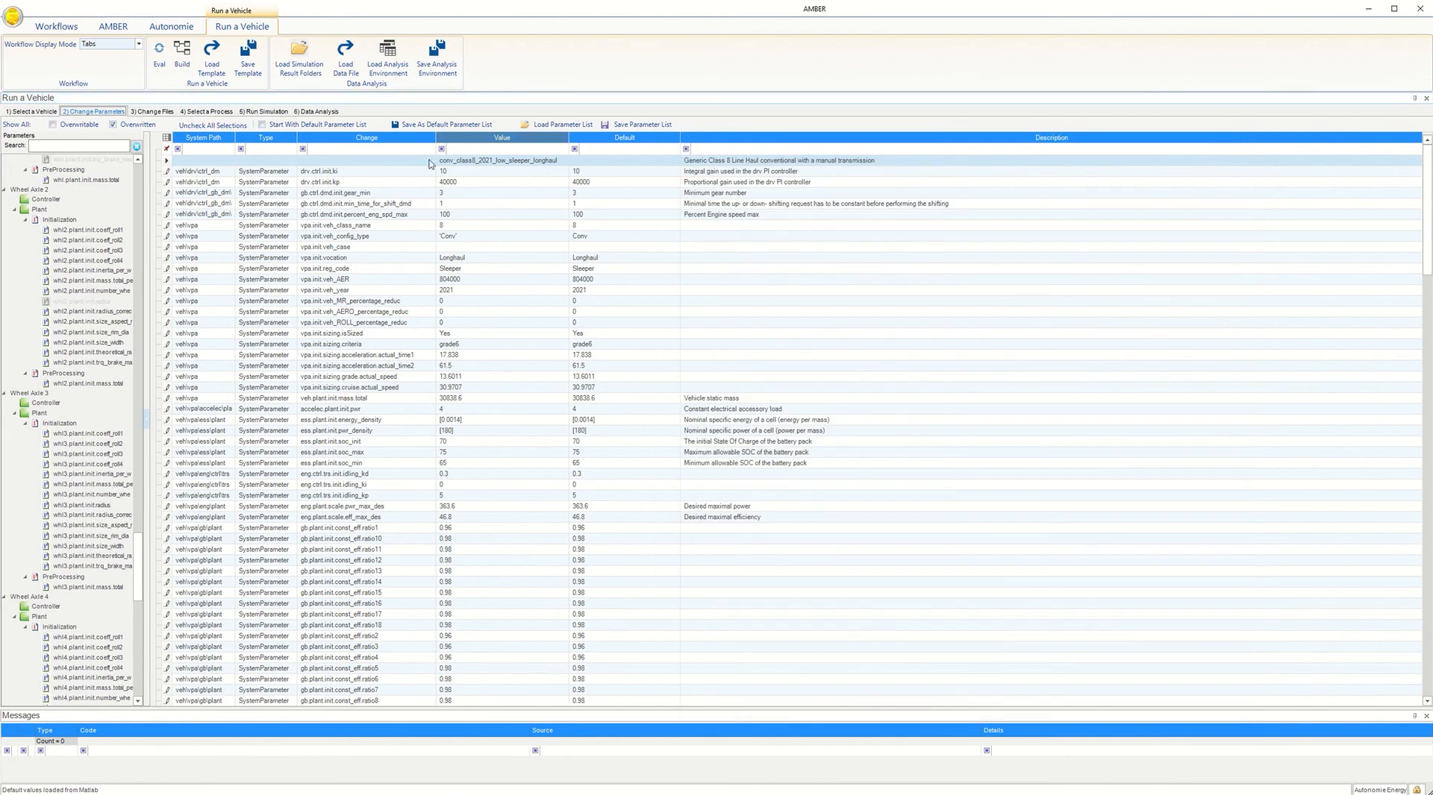
Filter the parameter names by "eng.plant" and include the overwritable parameters in the list
click(371, 150)
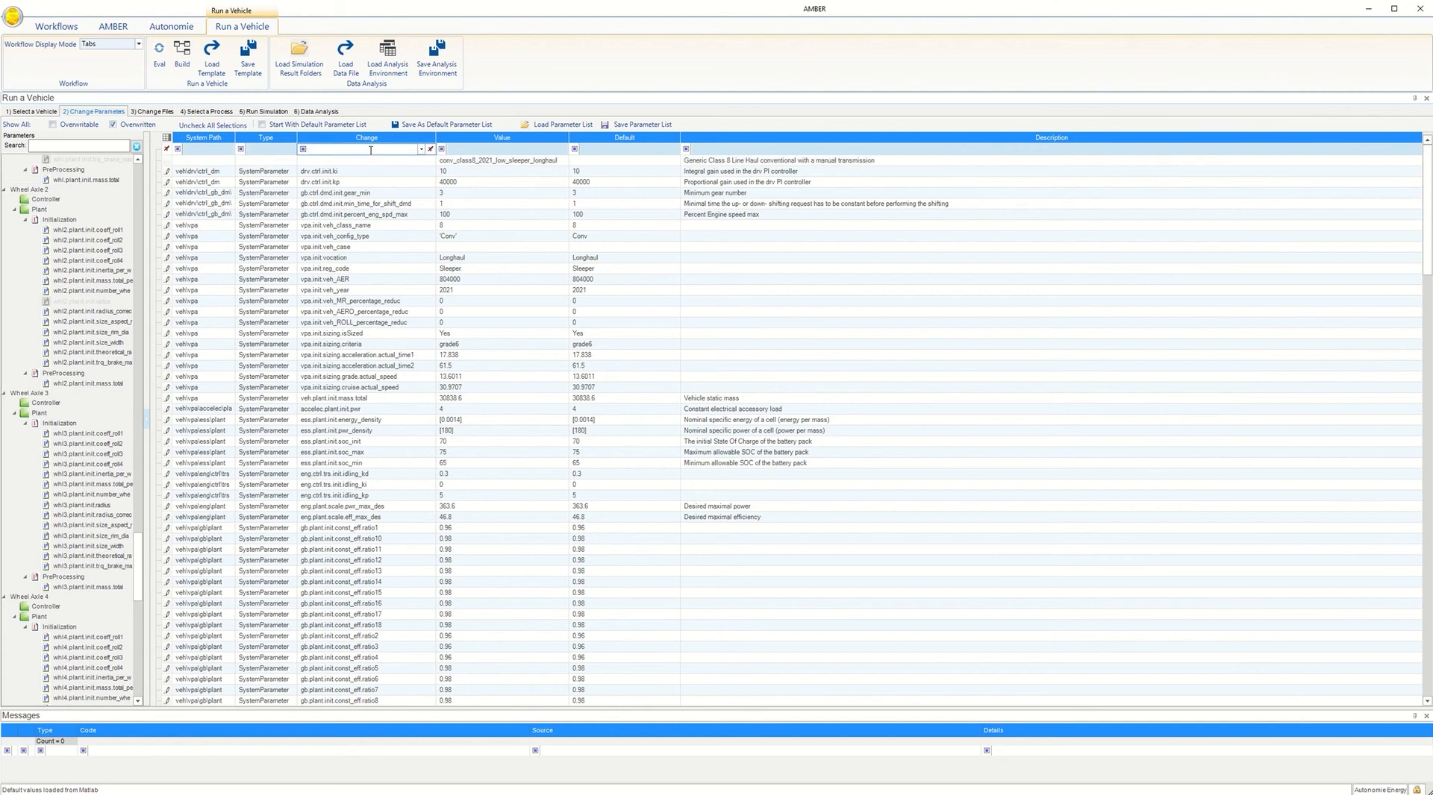
text(eng)
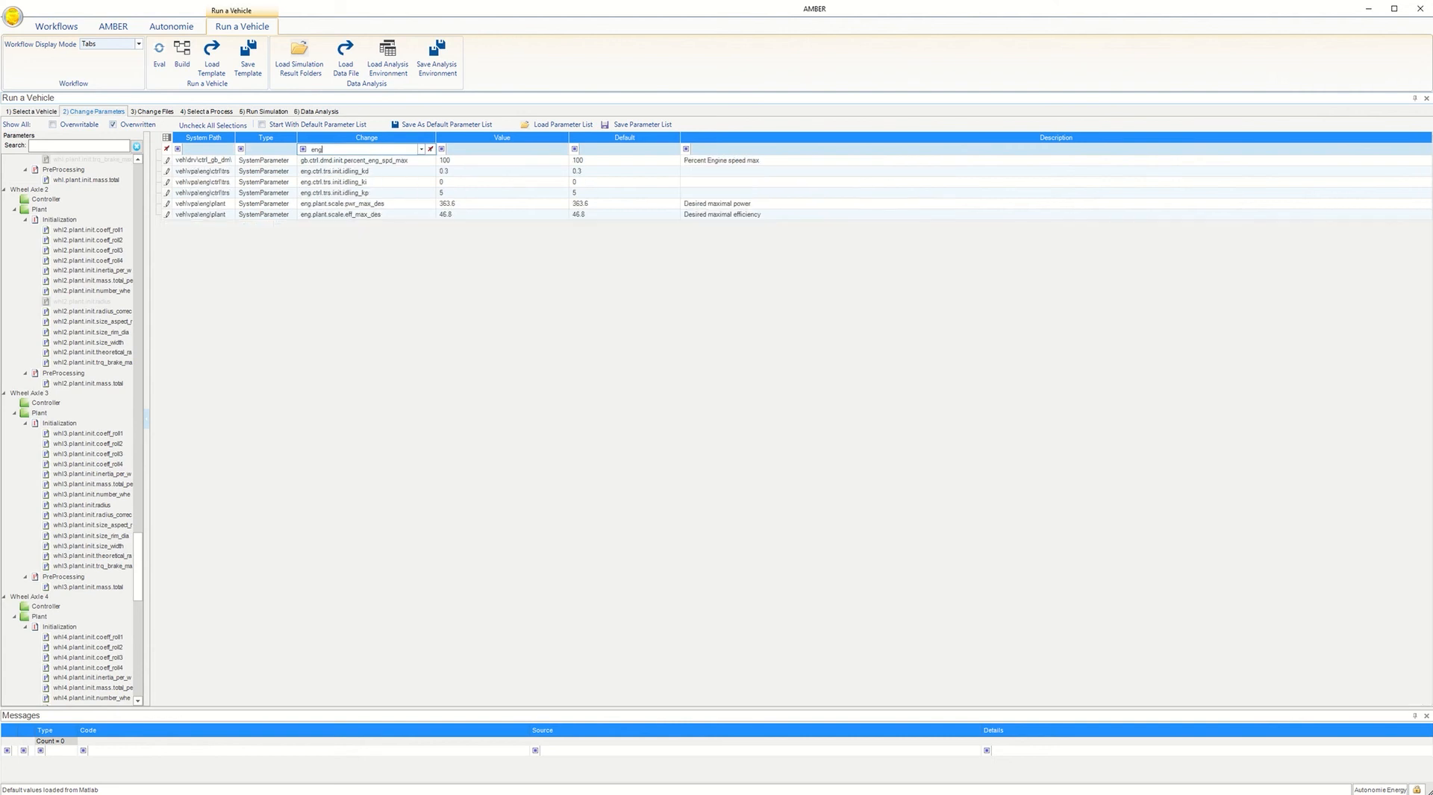
text(.plant)
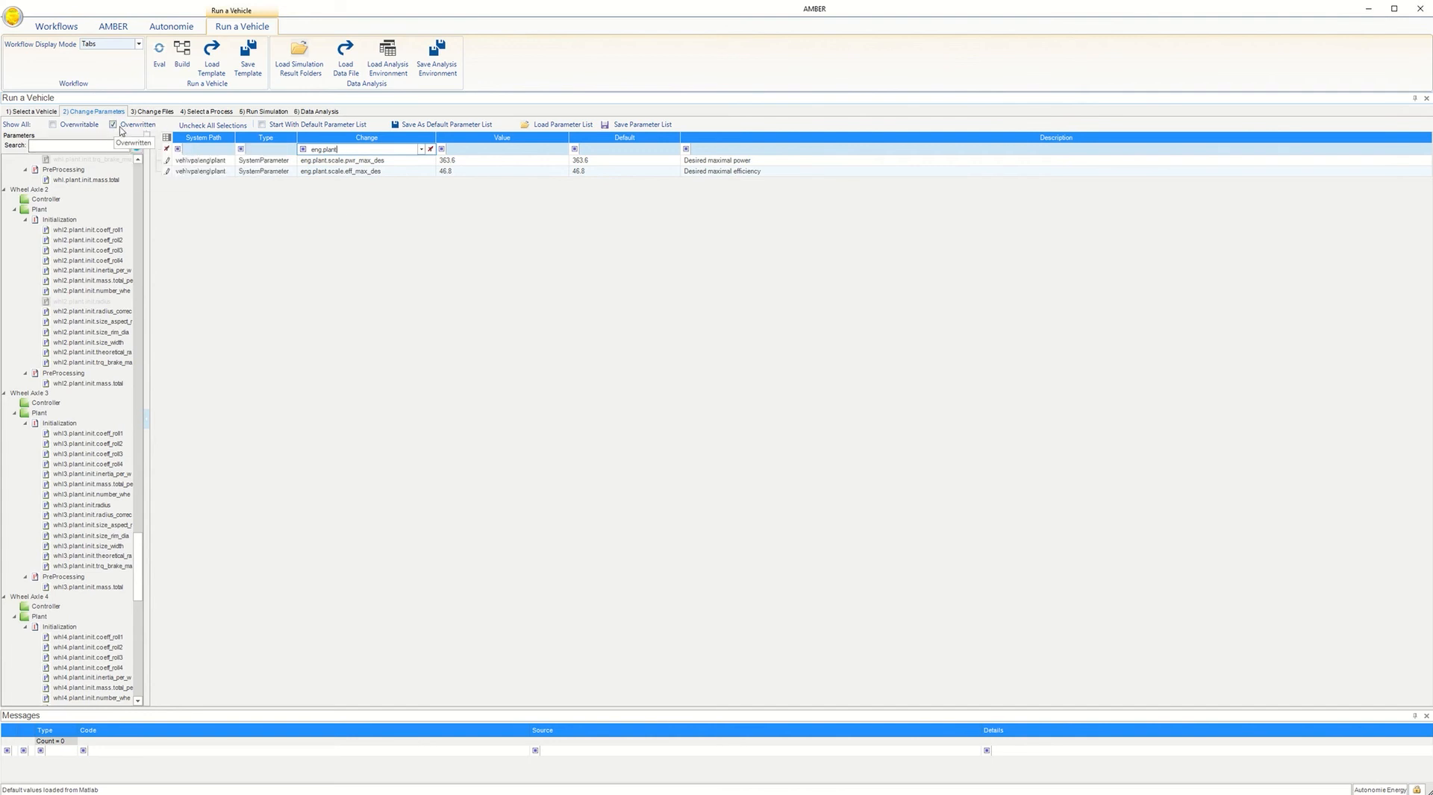
click(53, 126)
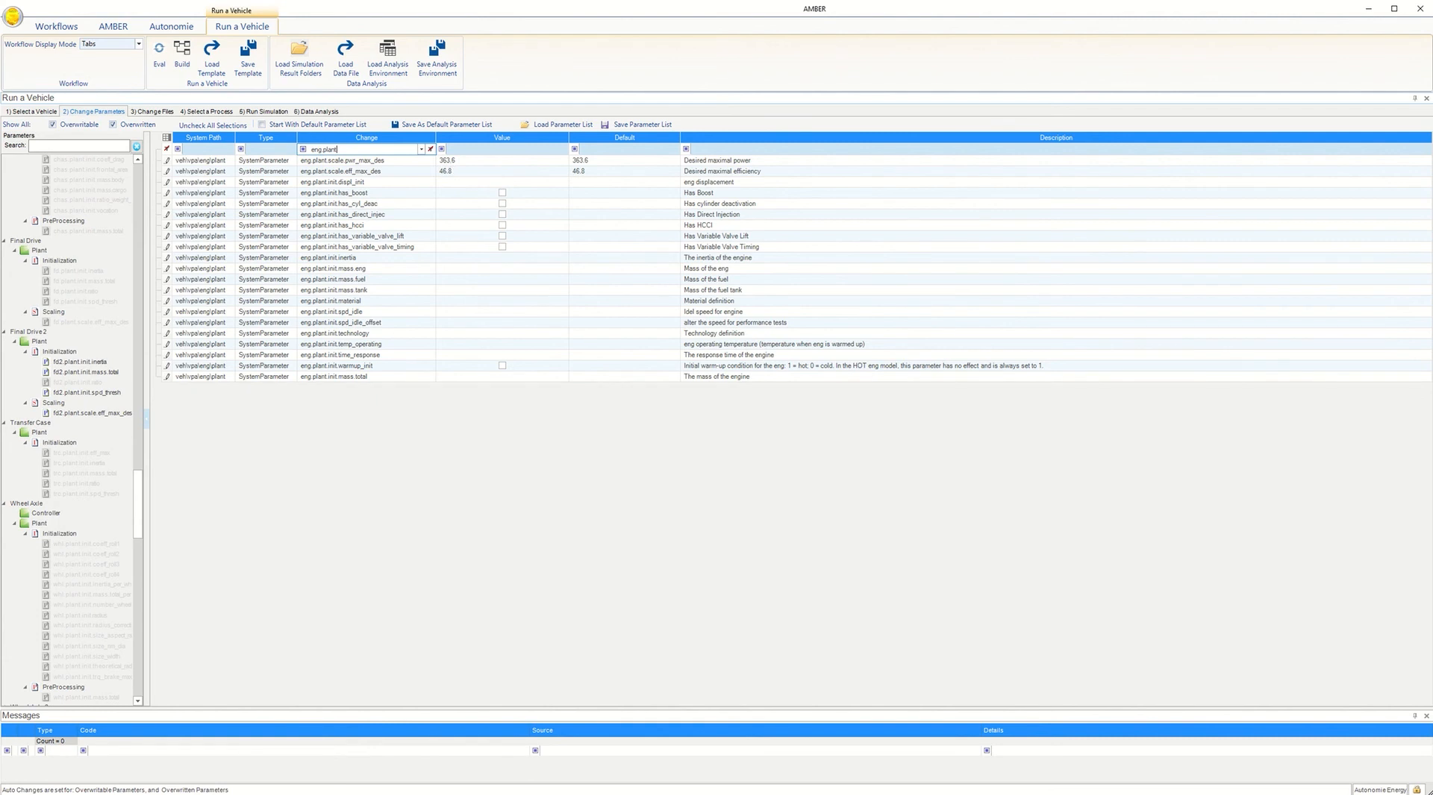
Query eng.plant.scale in the MATLAB command window and examine the desired maximum power
click(472, 778)
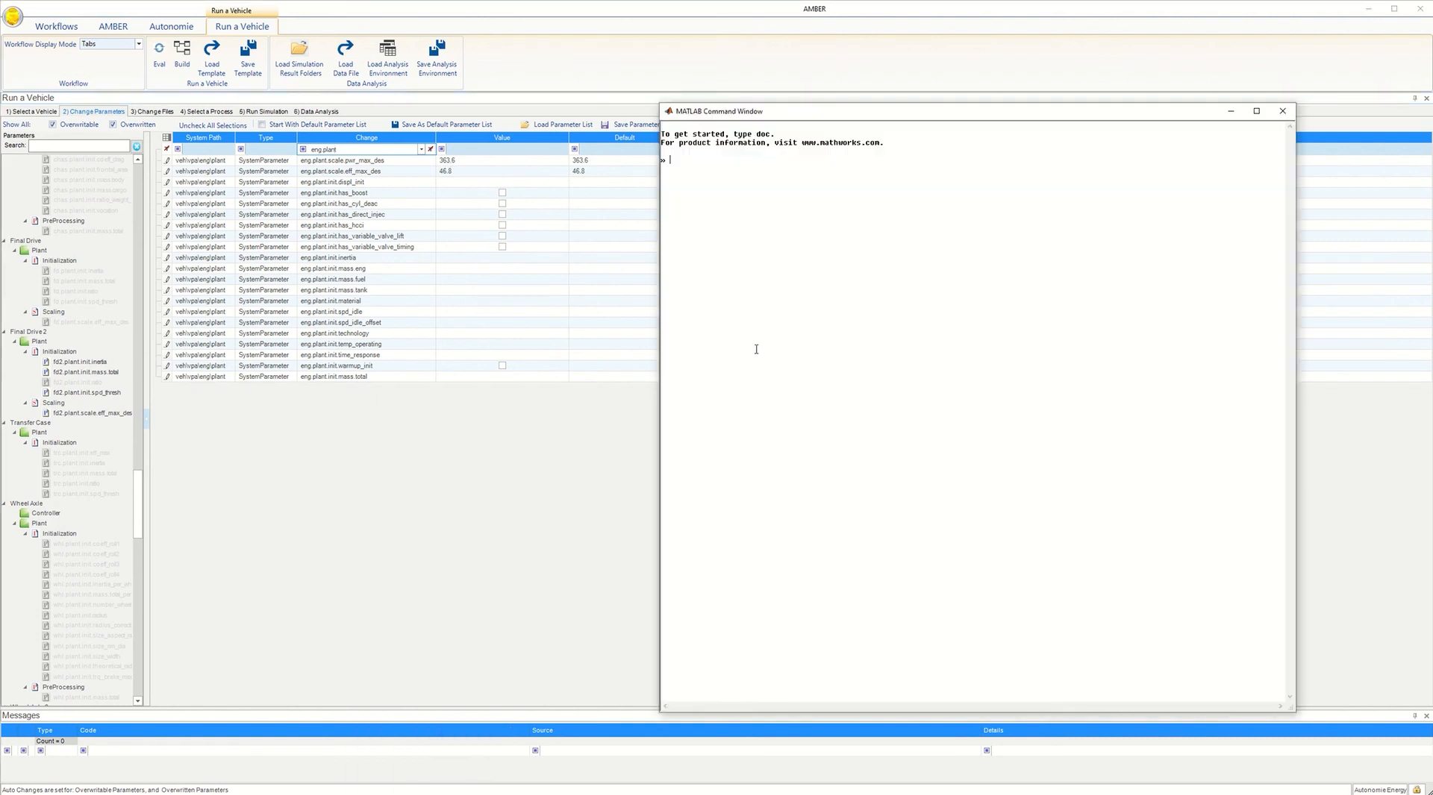
text(eng.plant.scale)
key(Return)
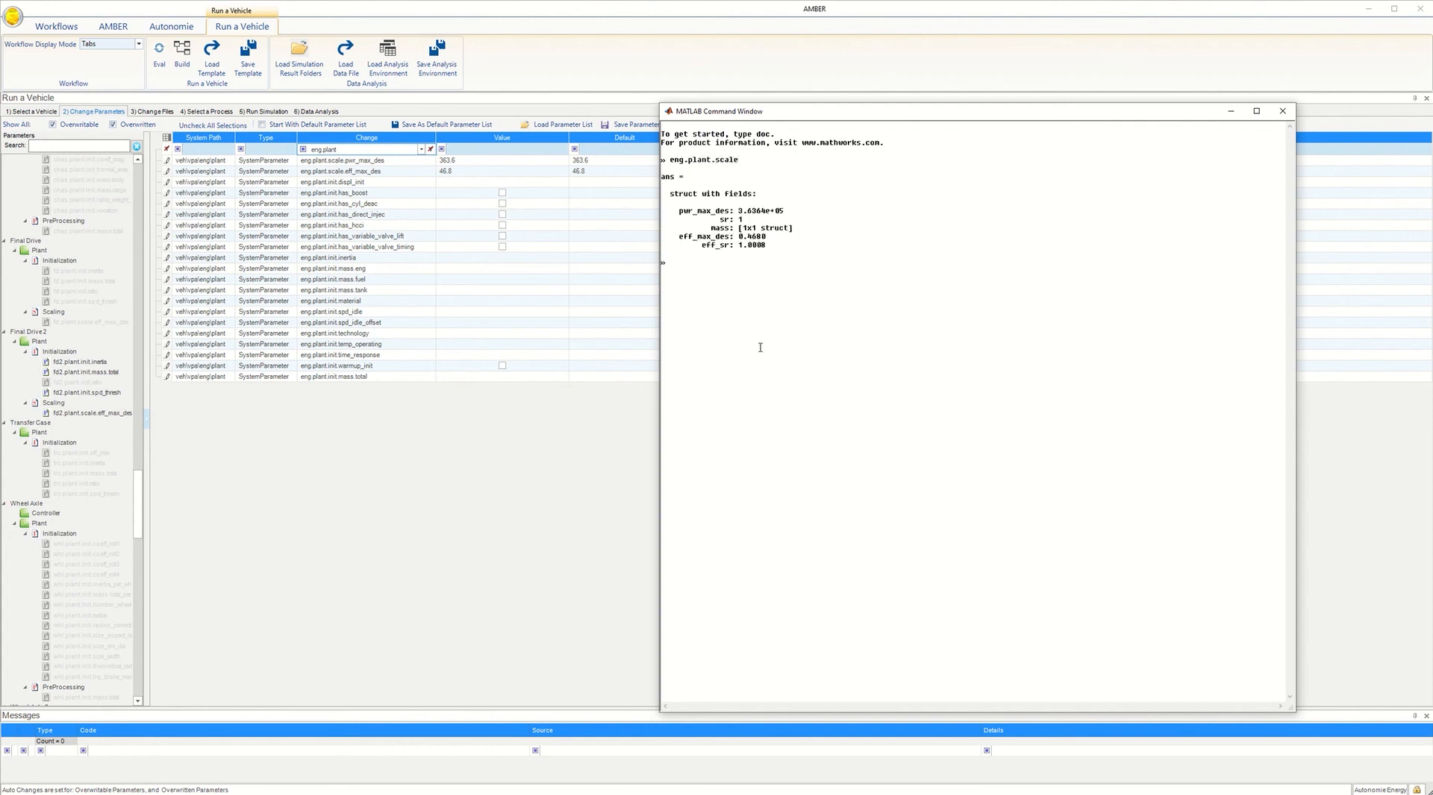
drag(738, 211, 801, 212)
Review the system and user units defined for Power and close the unit definitions without changes
click(128, 24)
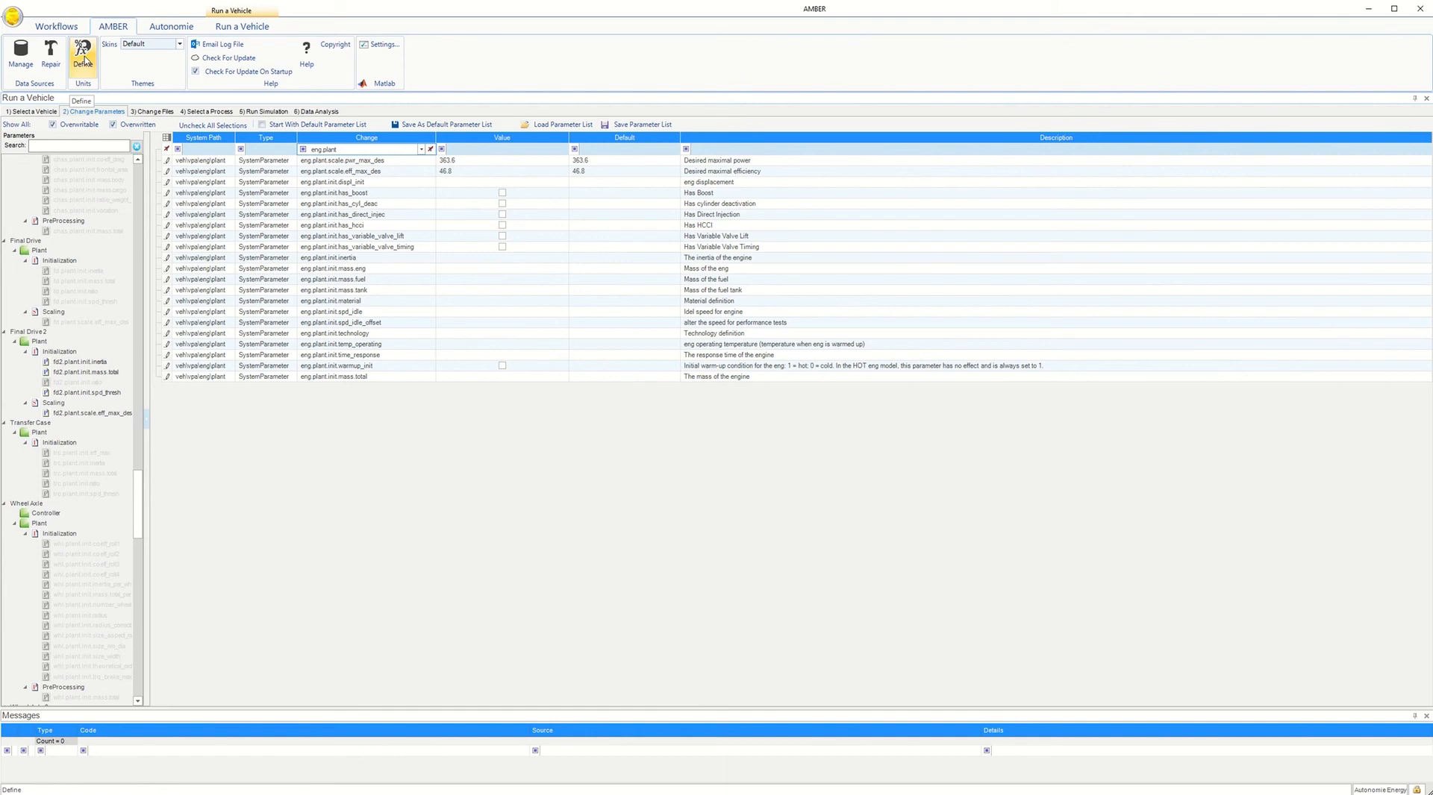
click(84, 60)
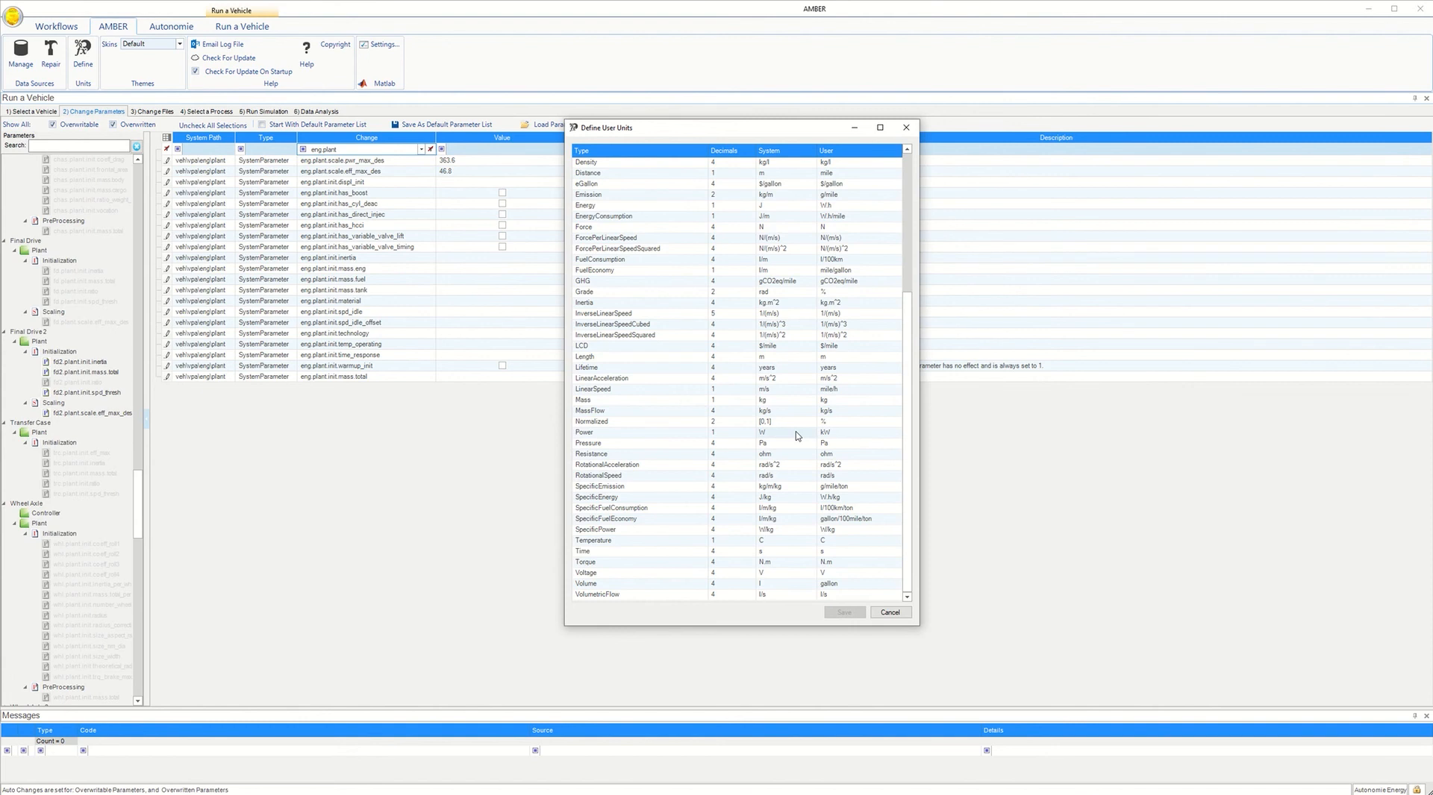
click(838, 434)
click(906, 128)
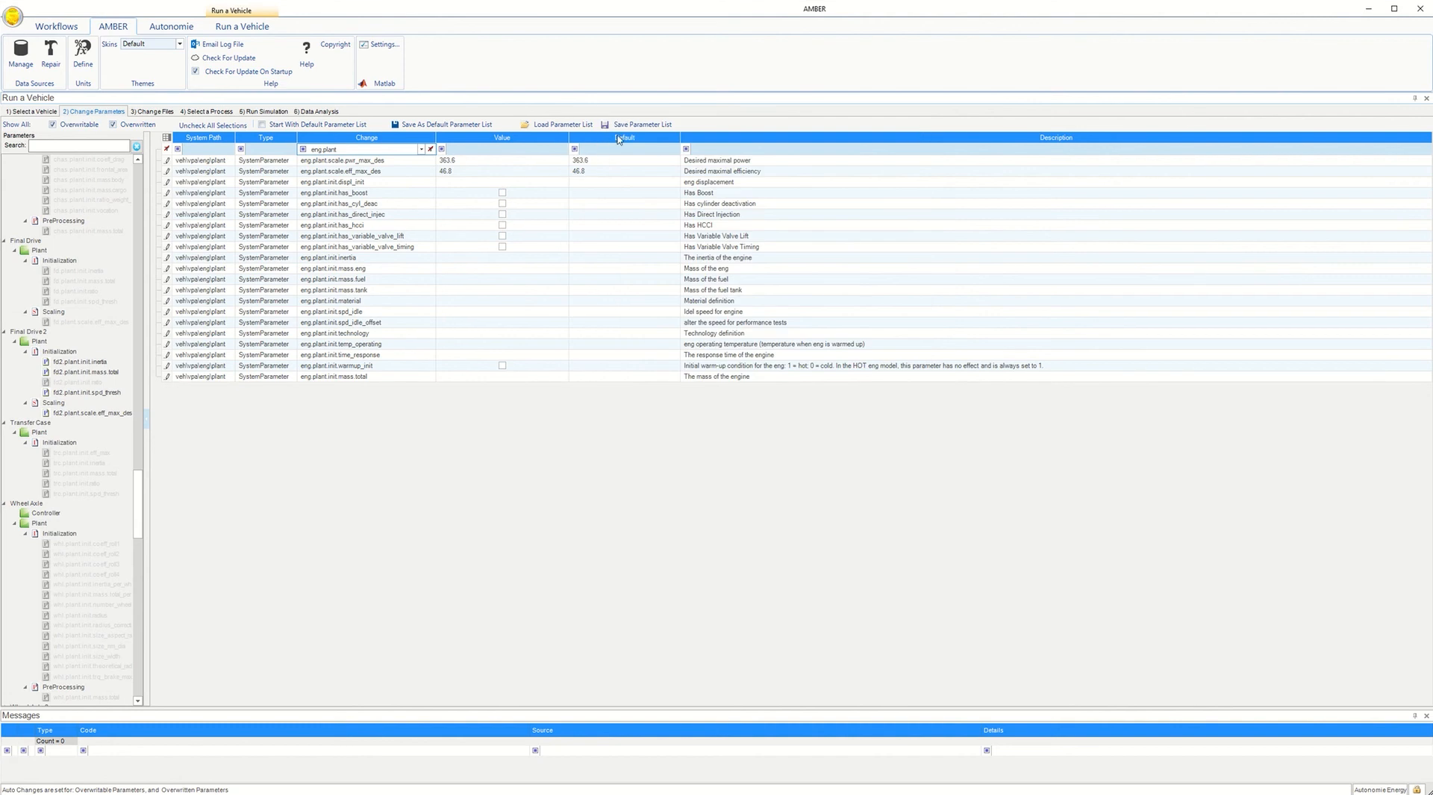
Set the engine's desired maximal power, eng.plant.scale.pwr_max_des, to 380
click(489, 161)
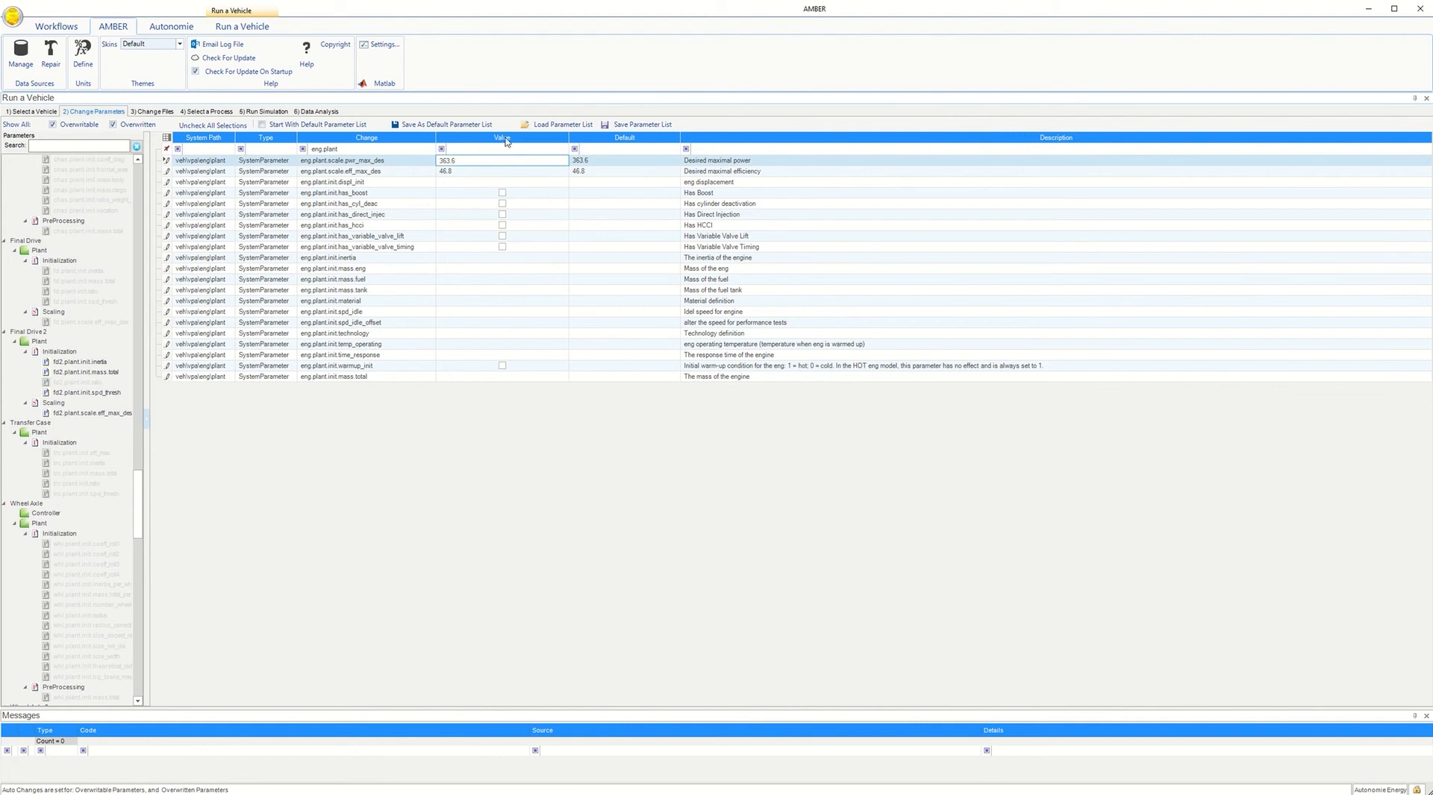
click(490, 158)
text(380)
click(458, 184)
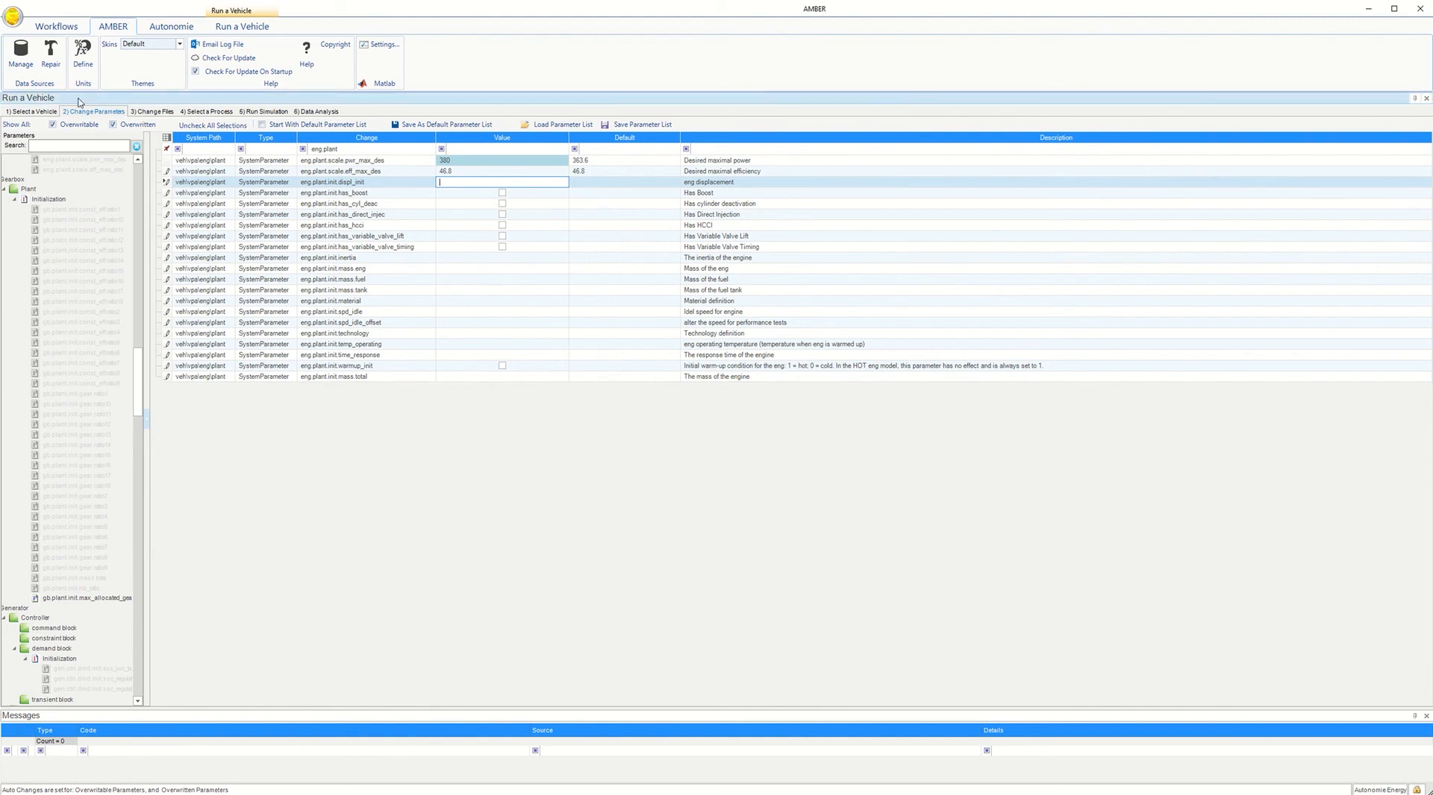
Reload the full parameter list and evaluate the vehicle again with the changed engine power
click(94, 111)
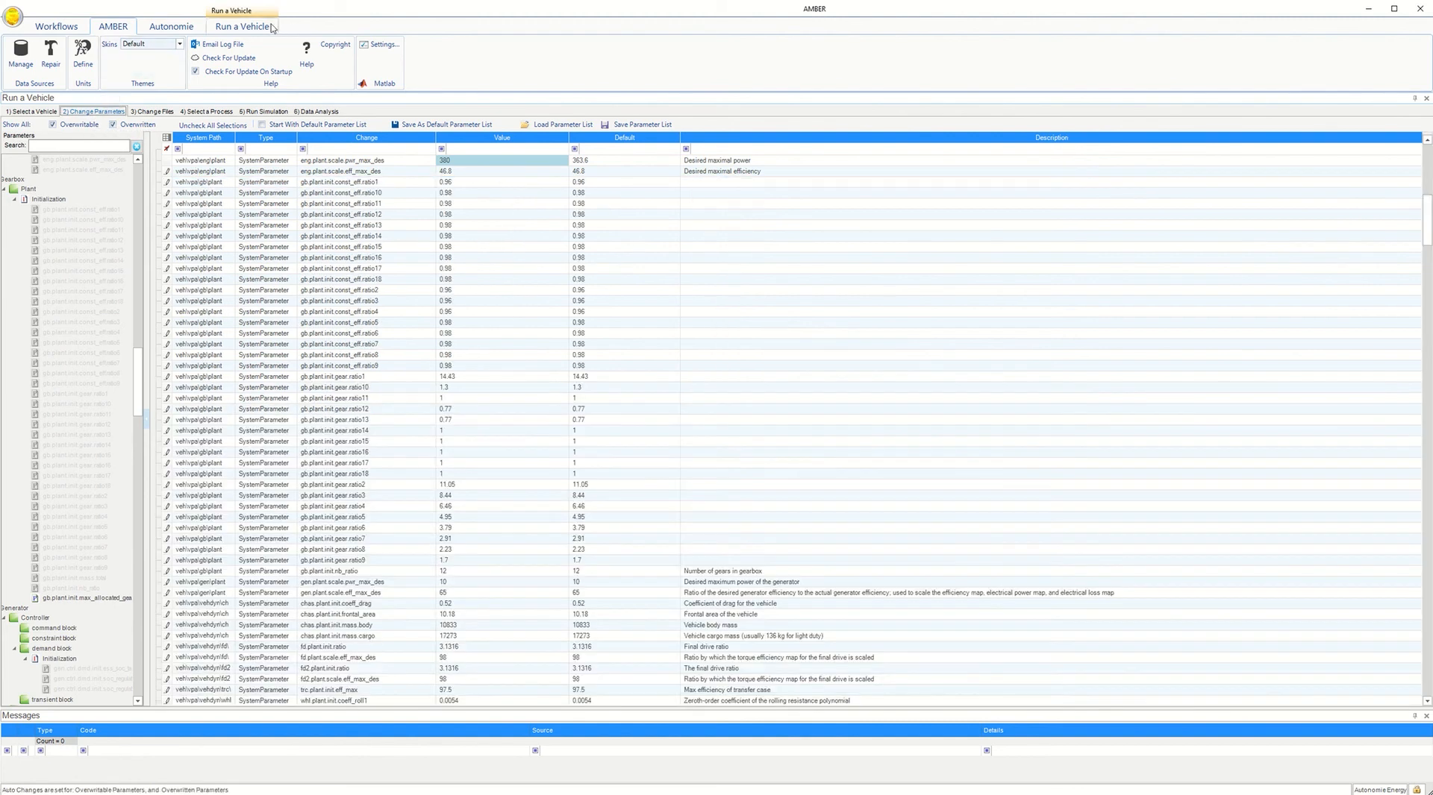
click(246, 27)
click(170, 69)
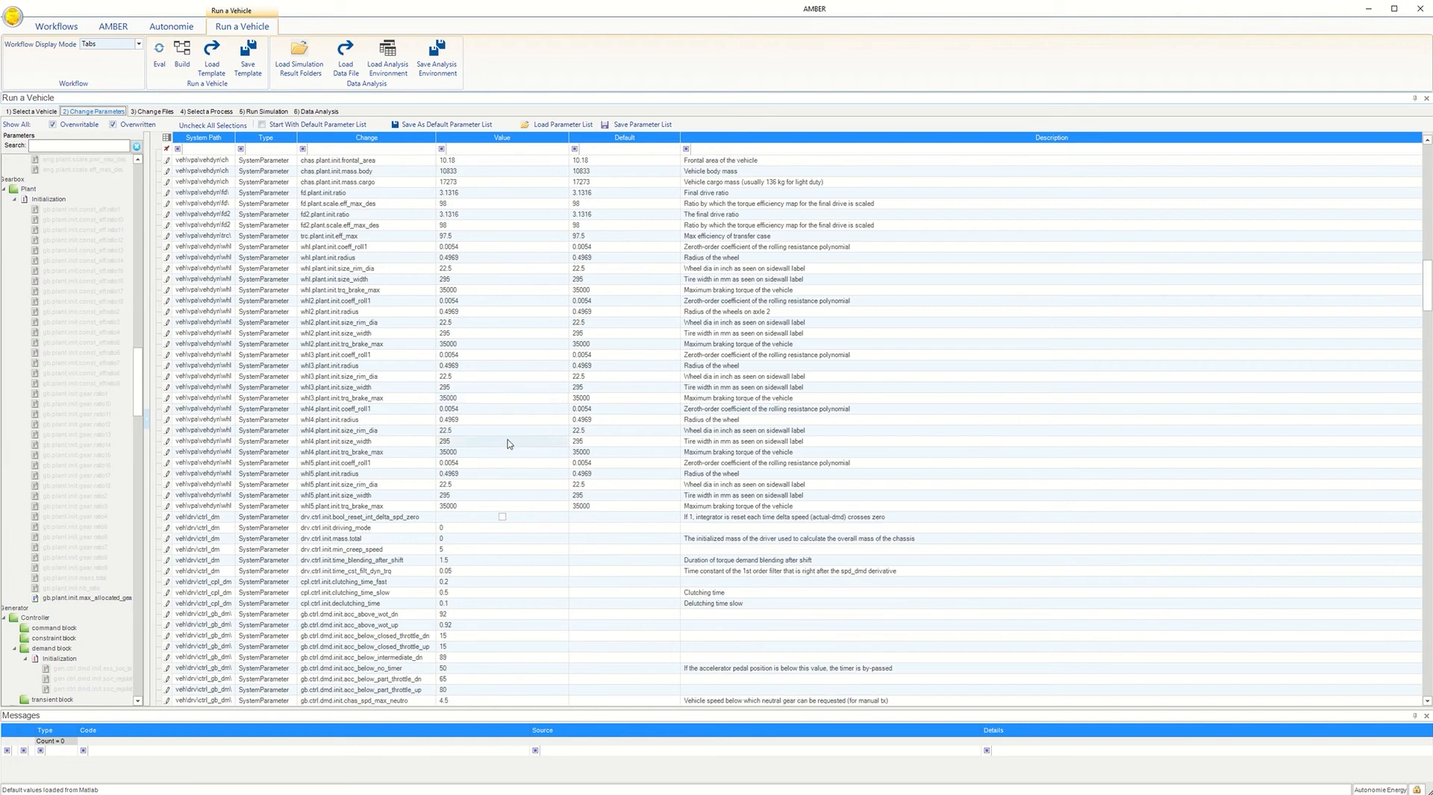
Examine the evaluated values throughout the full list of overwritten and overwritable parameters
scroll(507, 448, down, 10)
scroll(521, 483, down, 6)
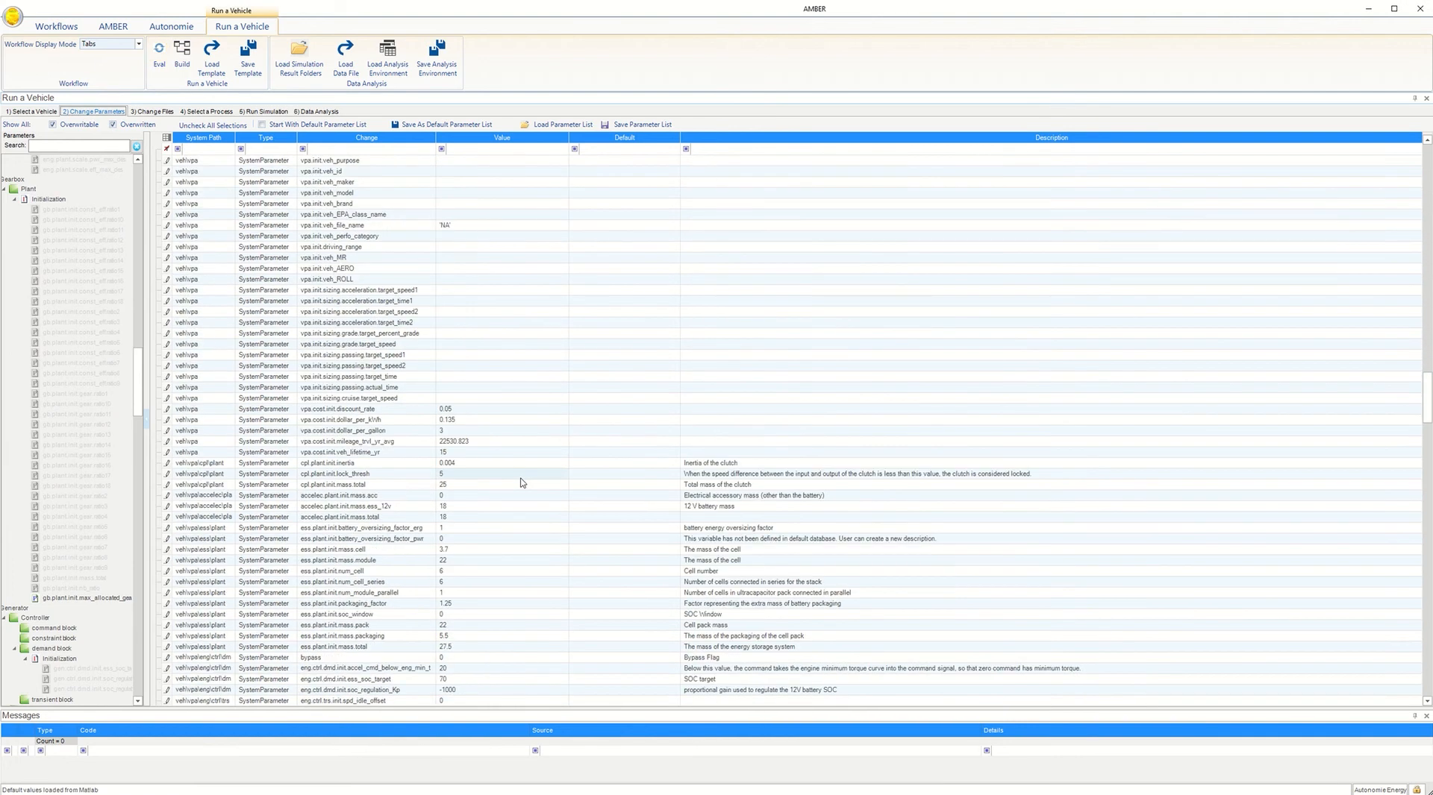
scroll(521, 483, down, 5)
scroll(521, 482, down, 18)
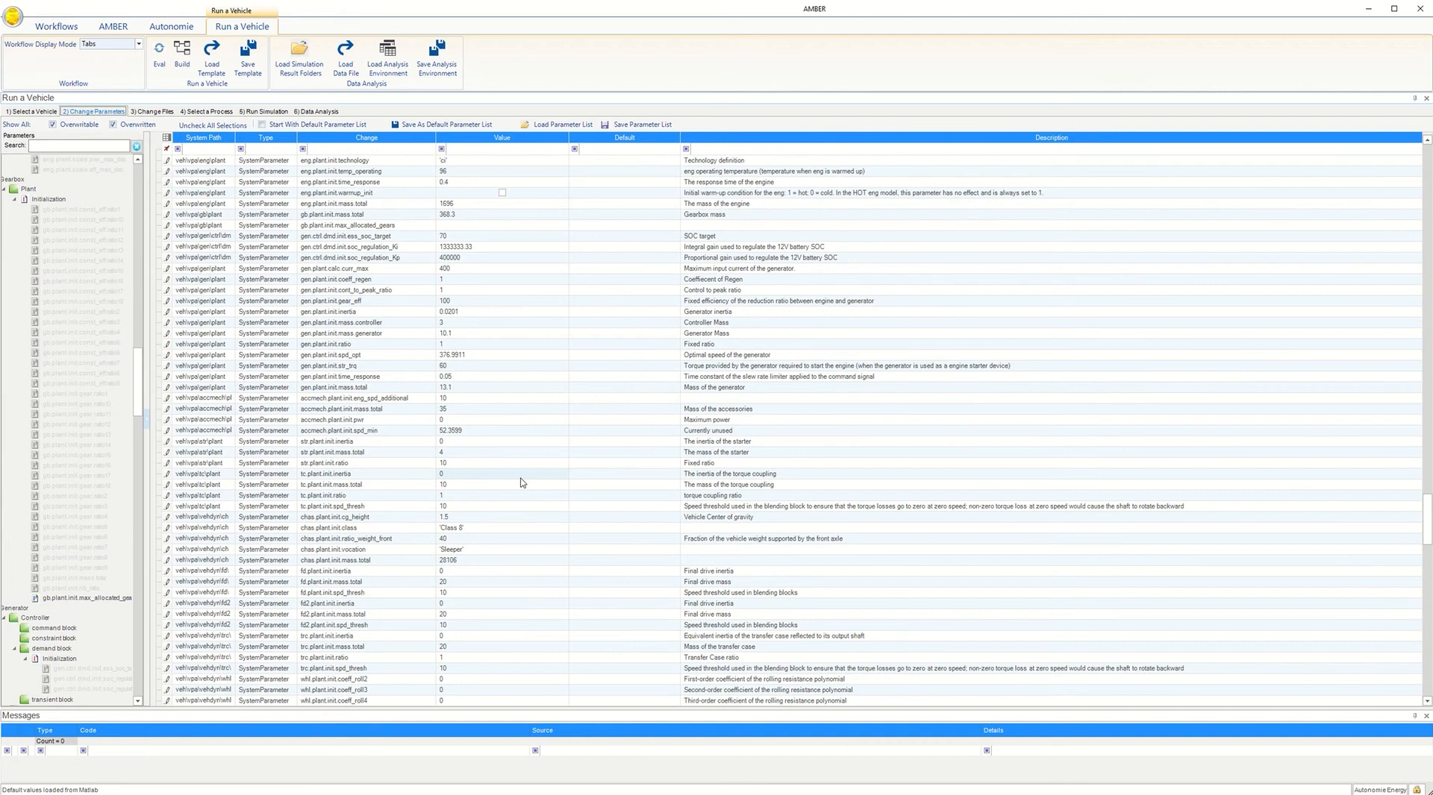
scroll(521, 482, down, 16)
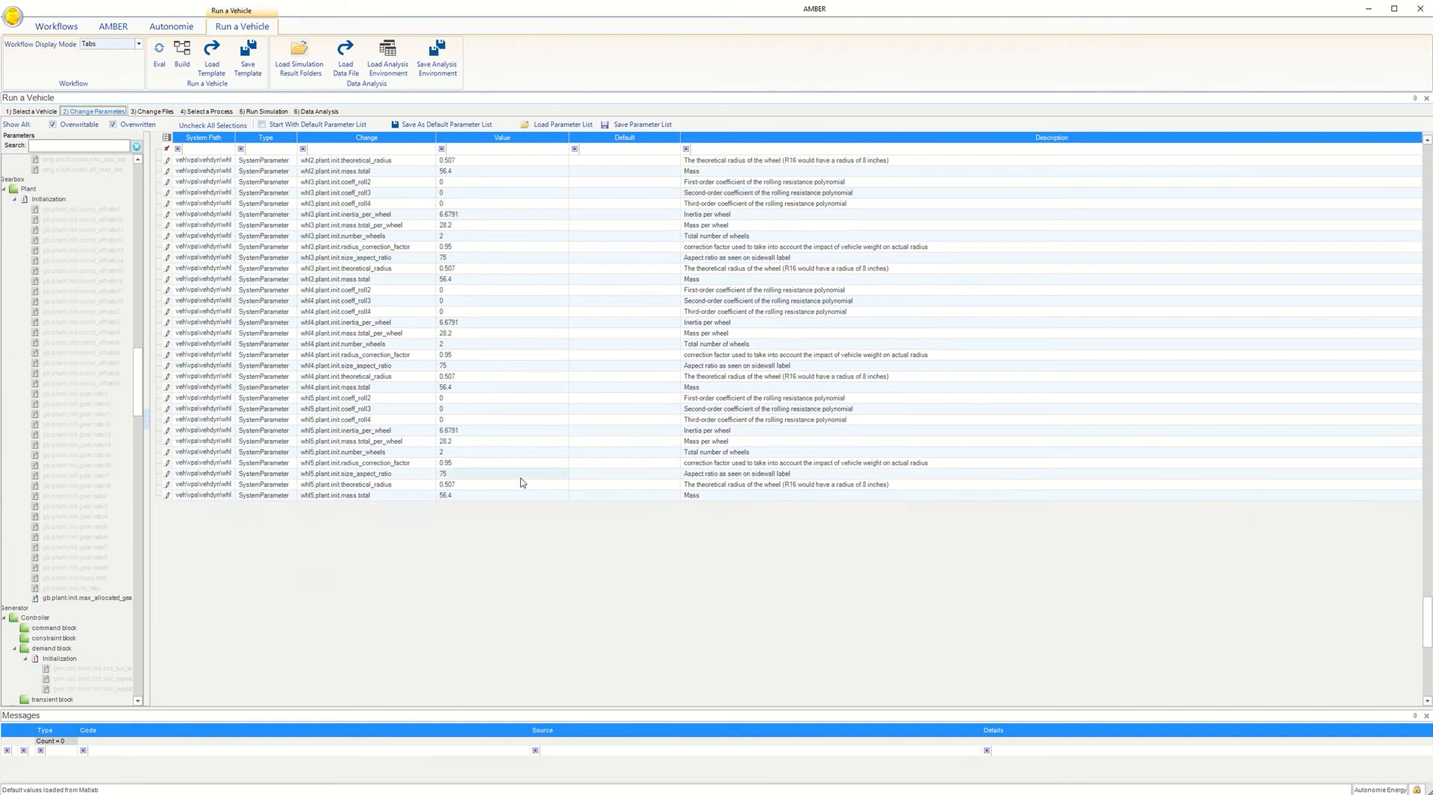
scroll(521, 482, up, 20)
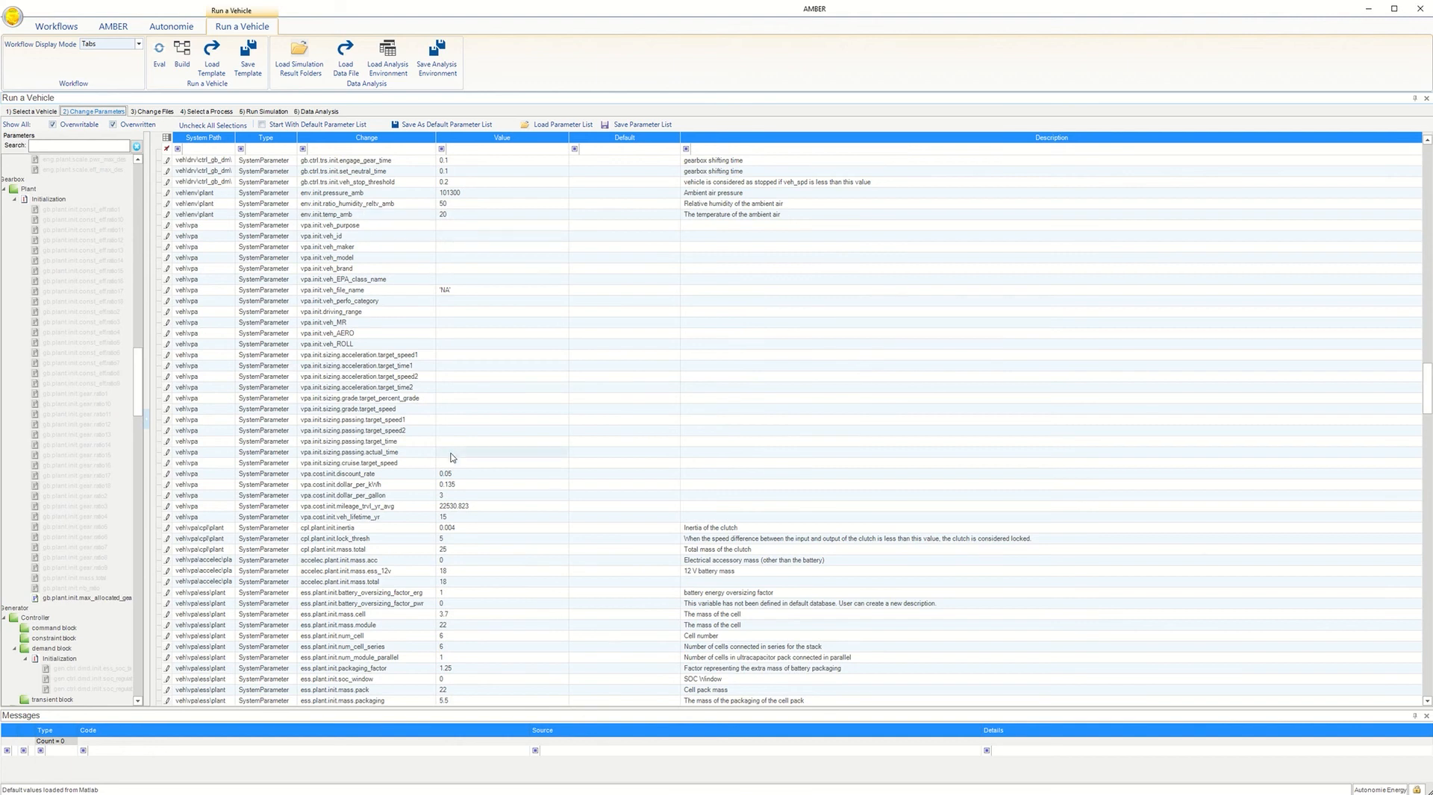
scroll(451, 458, up, 20)
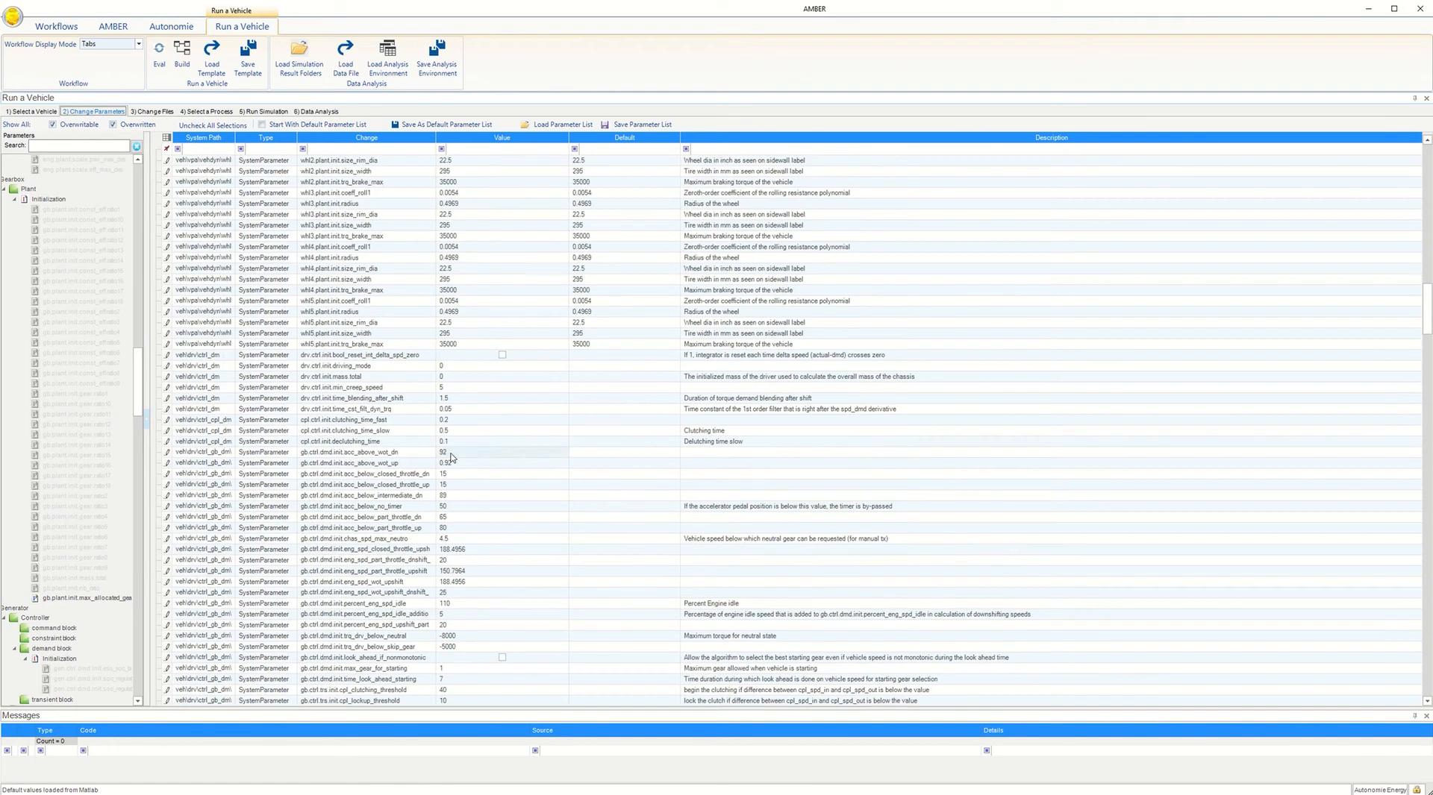
scroll(451, 458, up, 15)
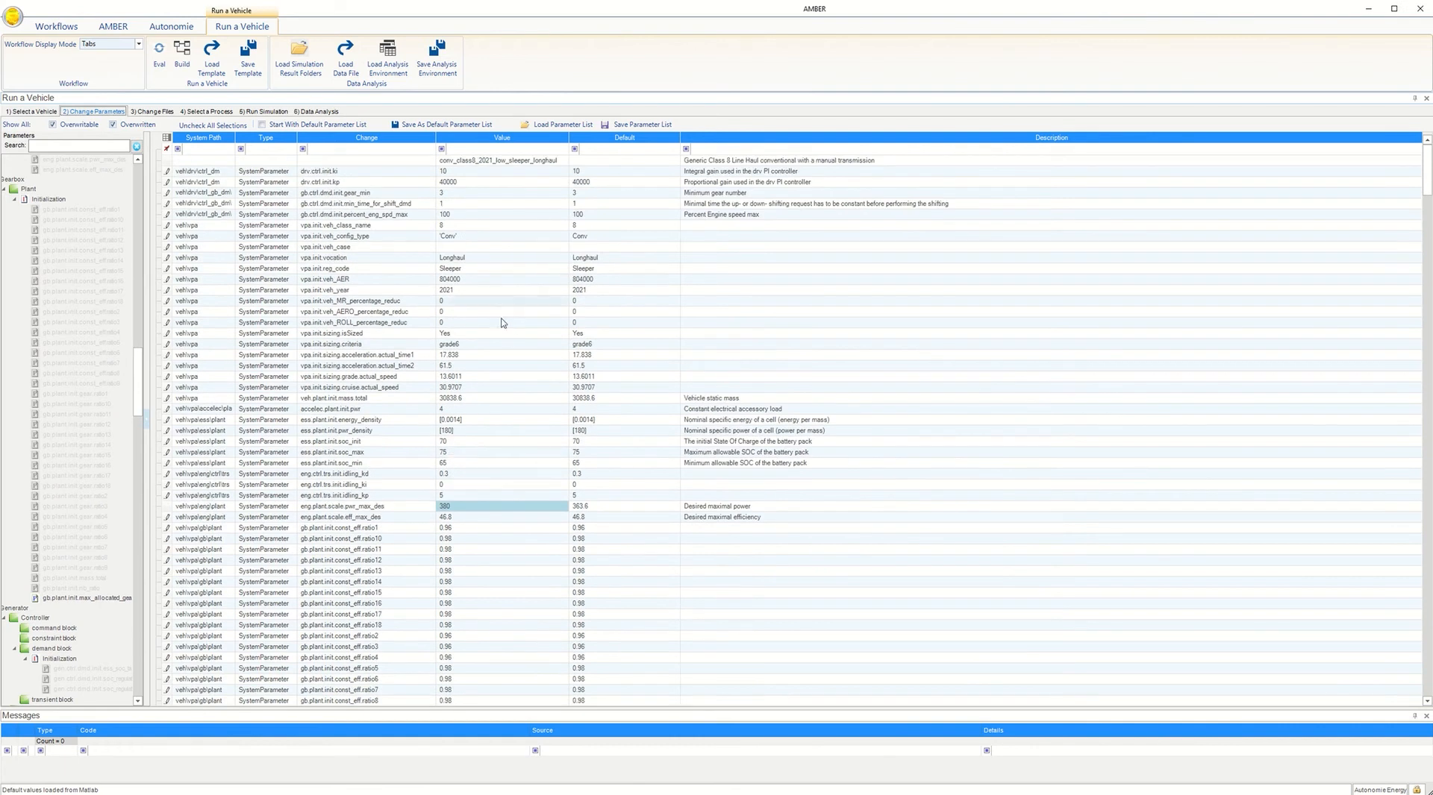
Filter the evaluated parameter names by "eng.p"
click(345, 150)
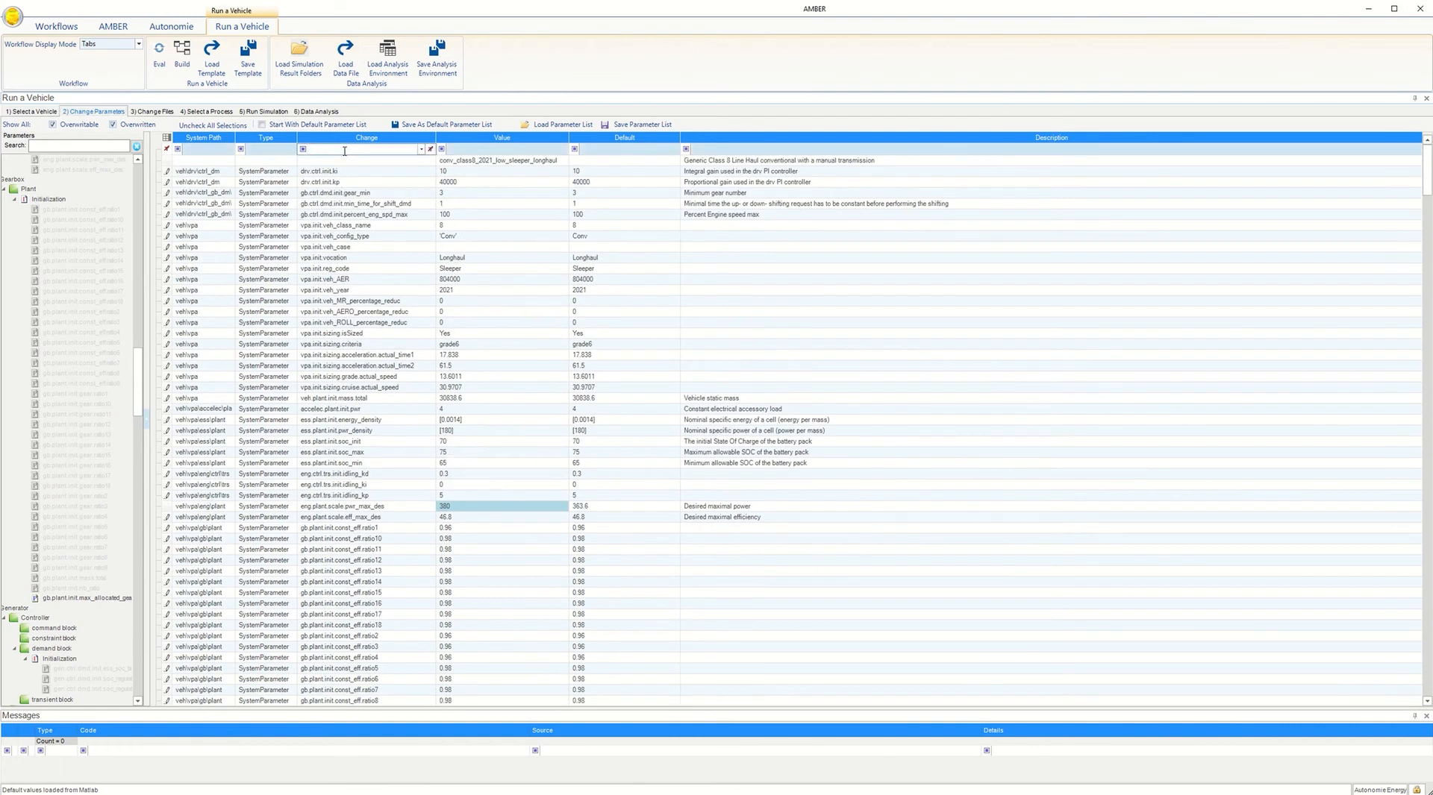
text(eng.p)
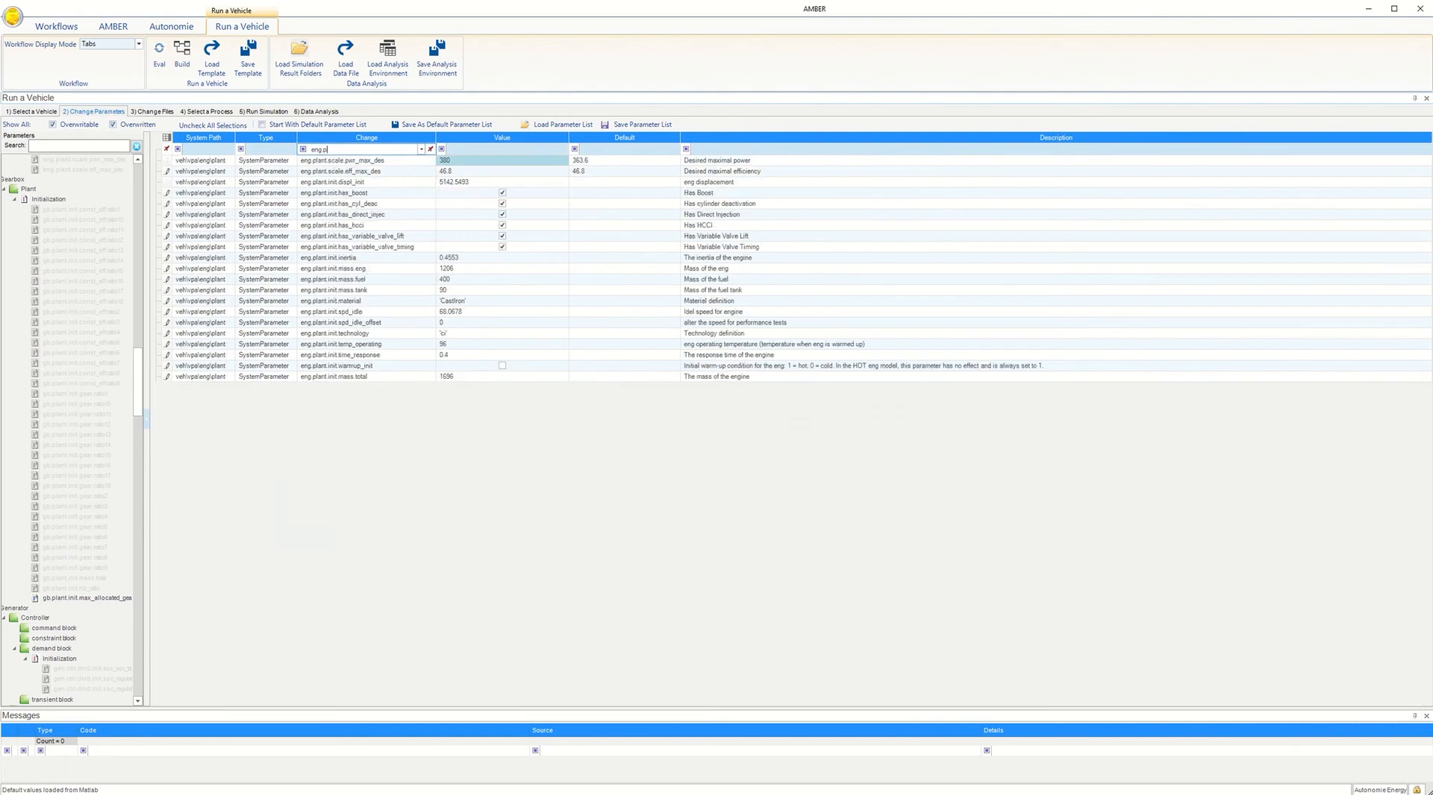
Clear the parameter name filter to restore the unfiltered parameter list
text(l)
drag(388, 149, 312, 149)
key(BackSpace)
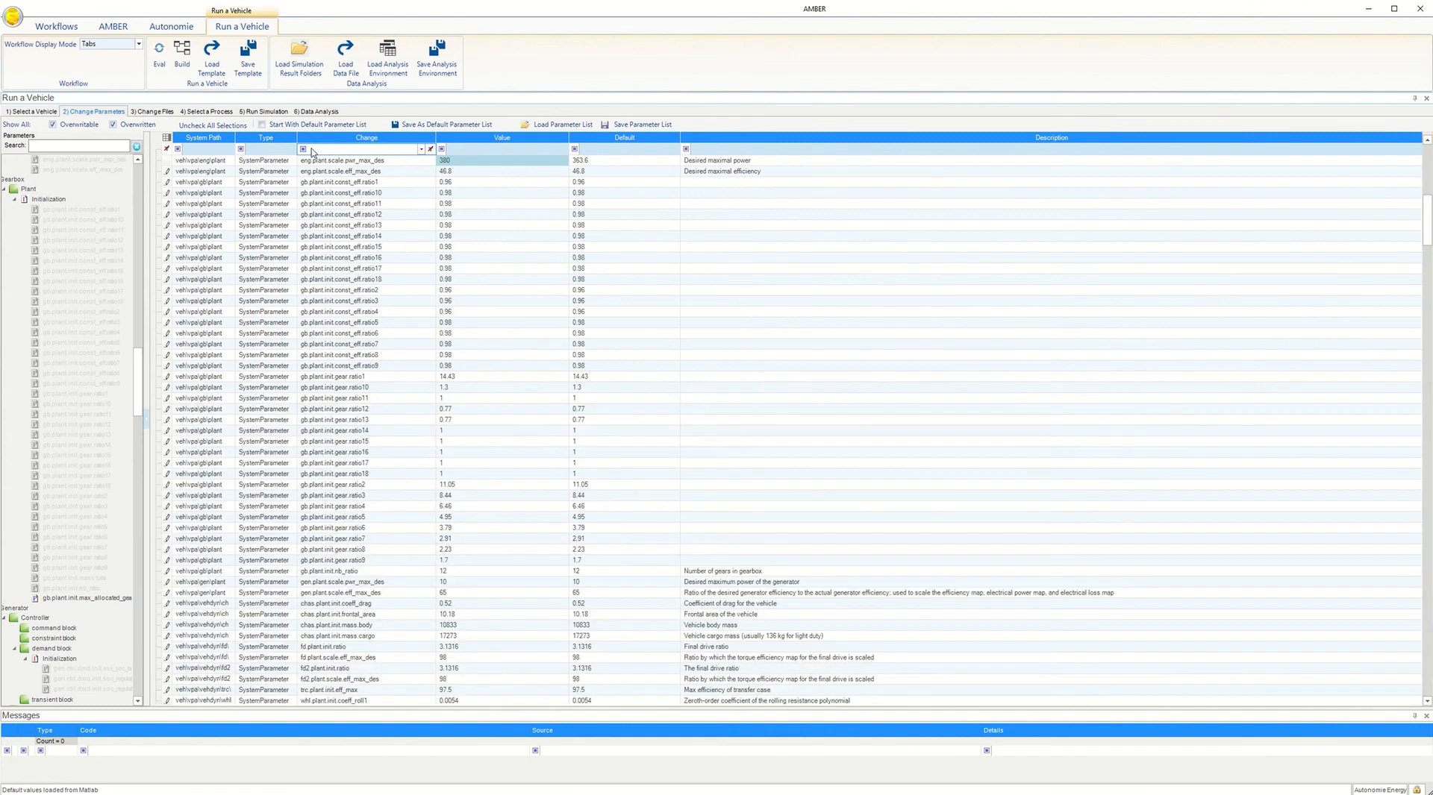
Review the vehicle's initialization files and inspect the alternatives available for drv_ctrl_dm_gb_trs_init
click(161, 111)
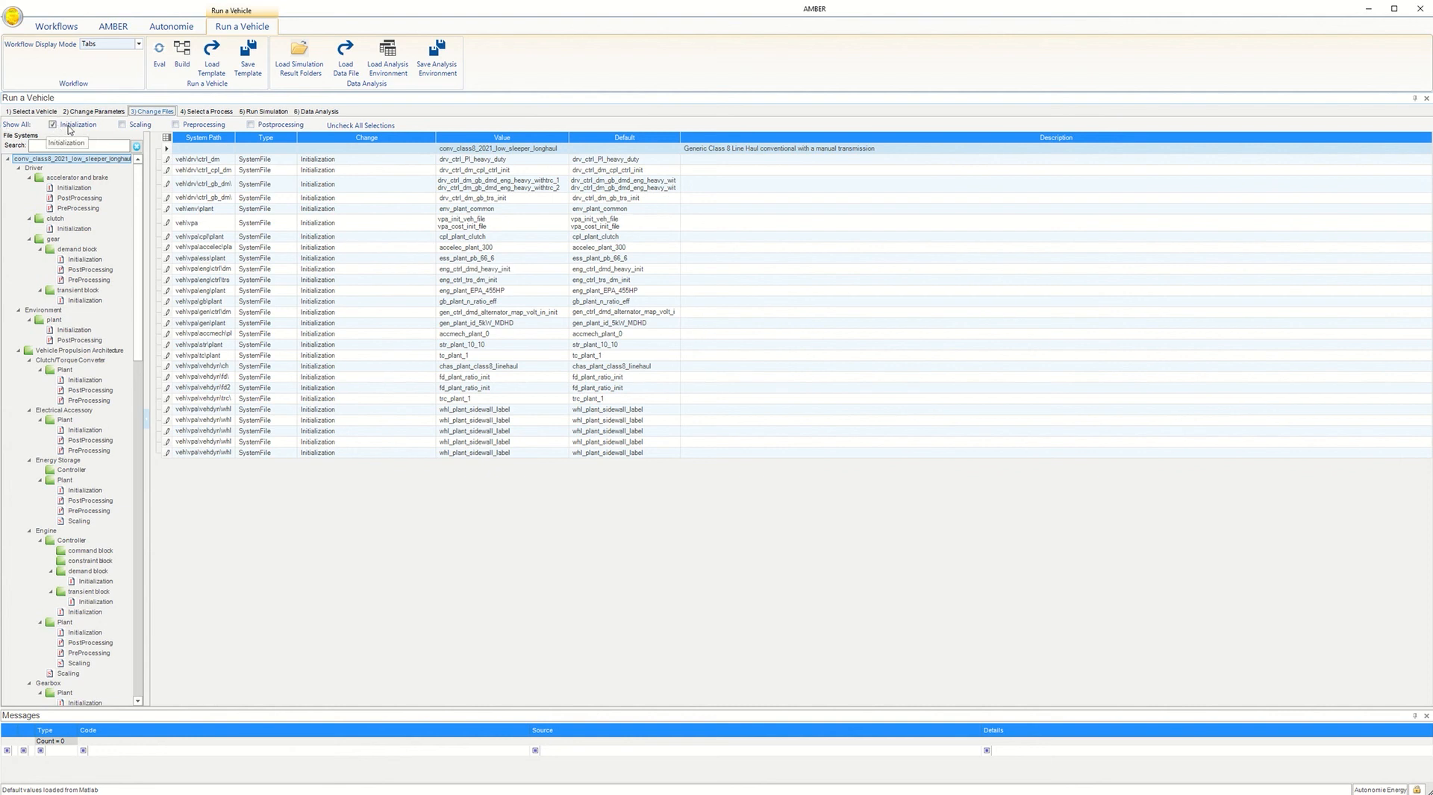
double_click(533, 200)
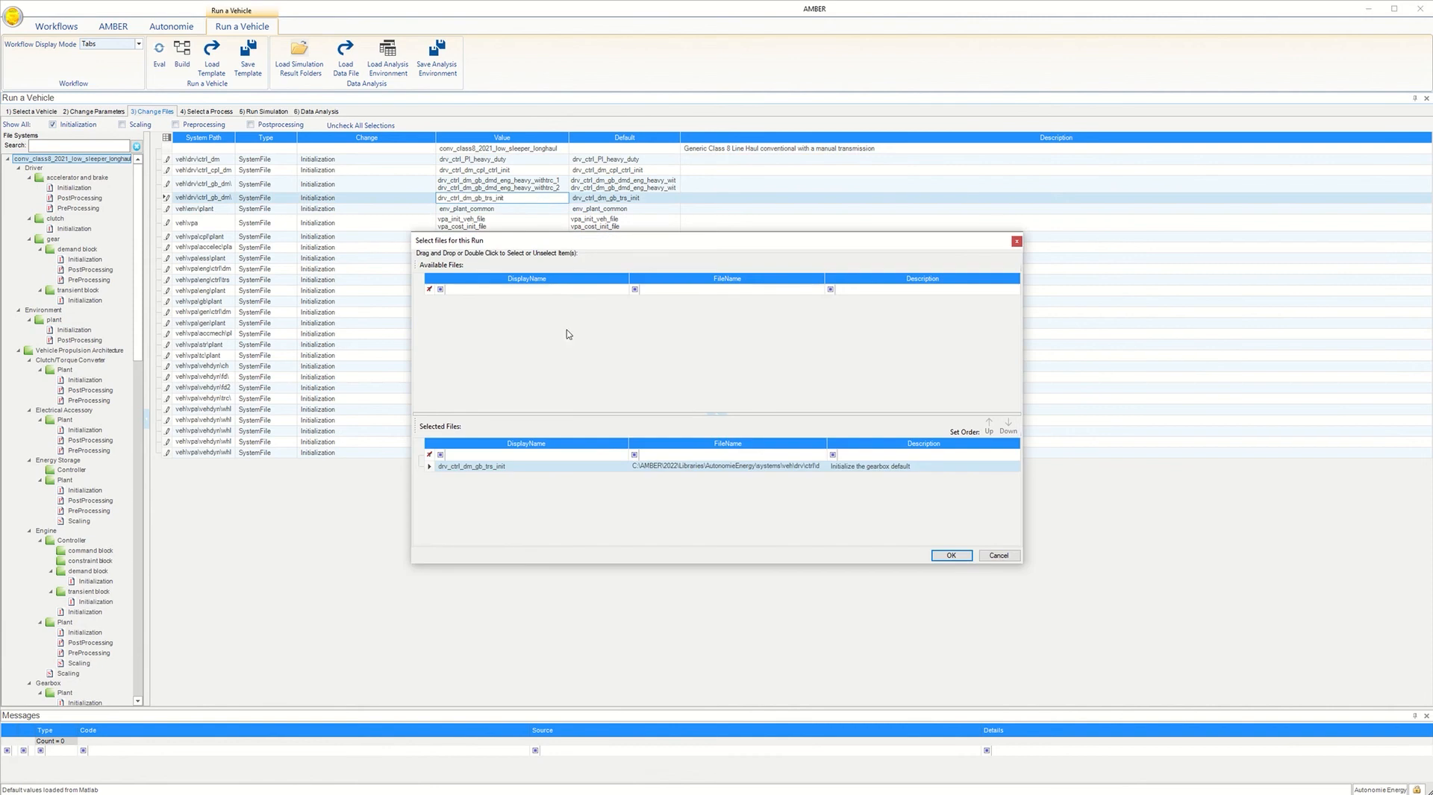
click(1017, 241)
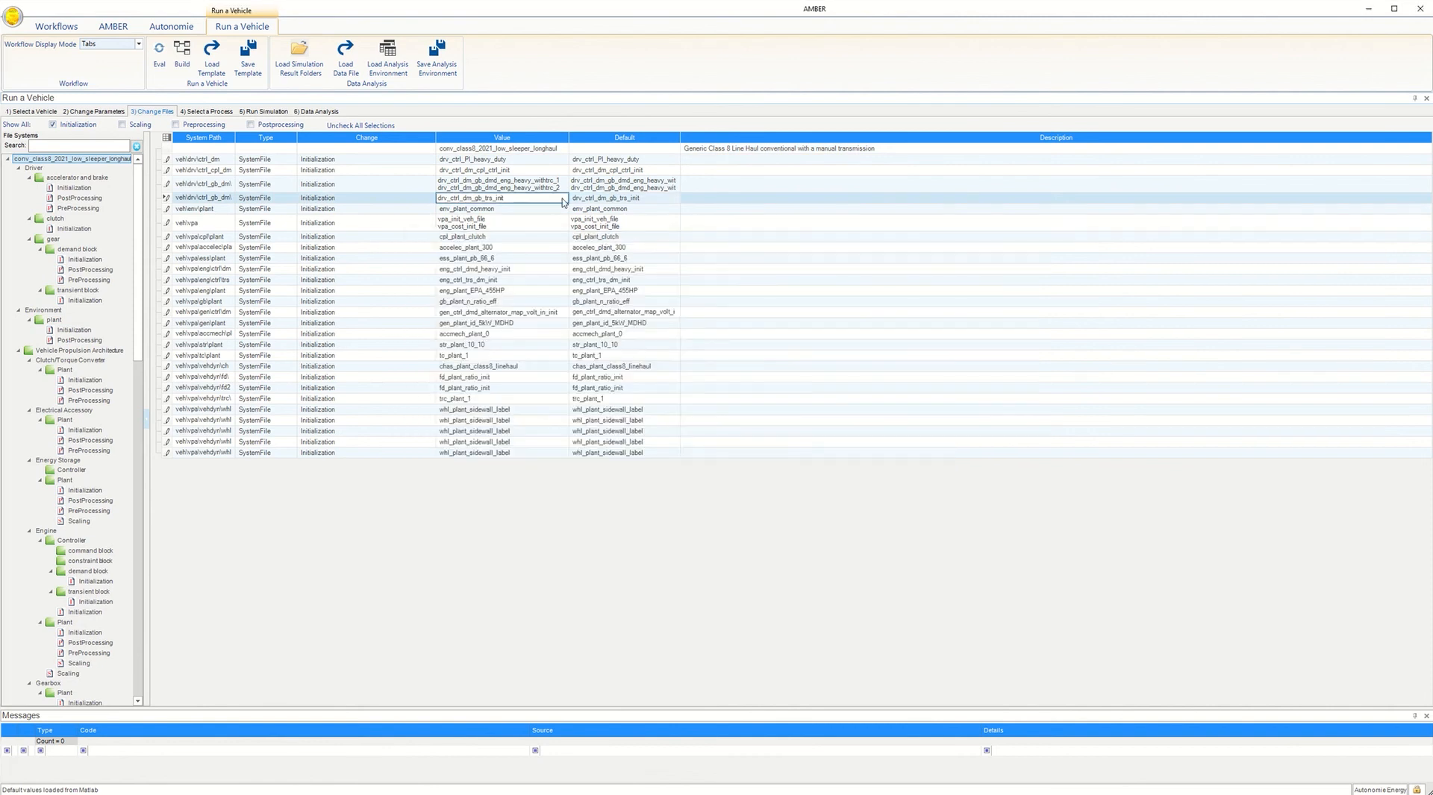
Try to replace the electrical accessory initialization file with accelec_plant_2500
double_click(504, 250)
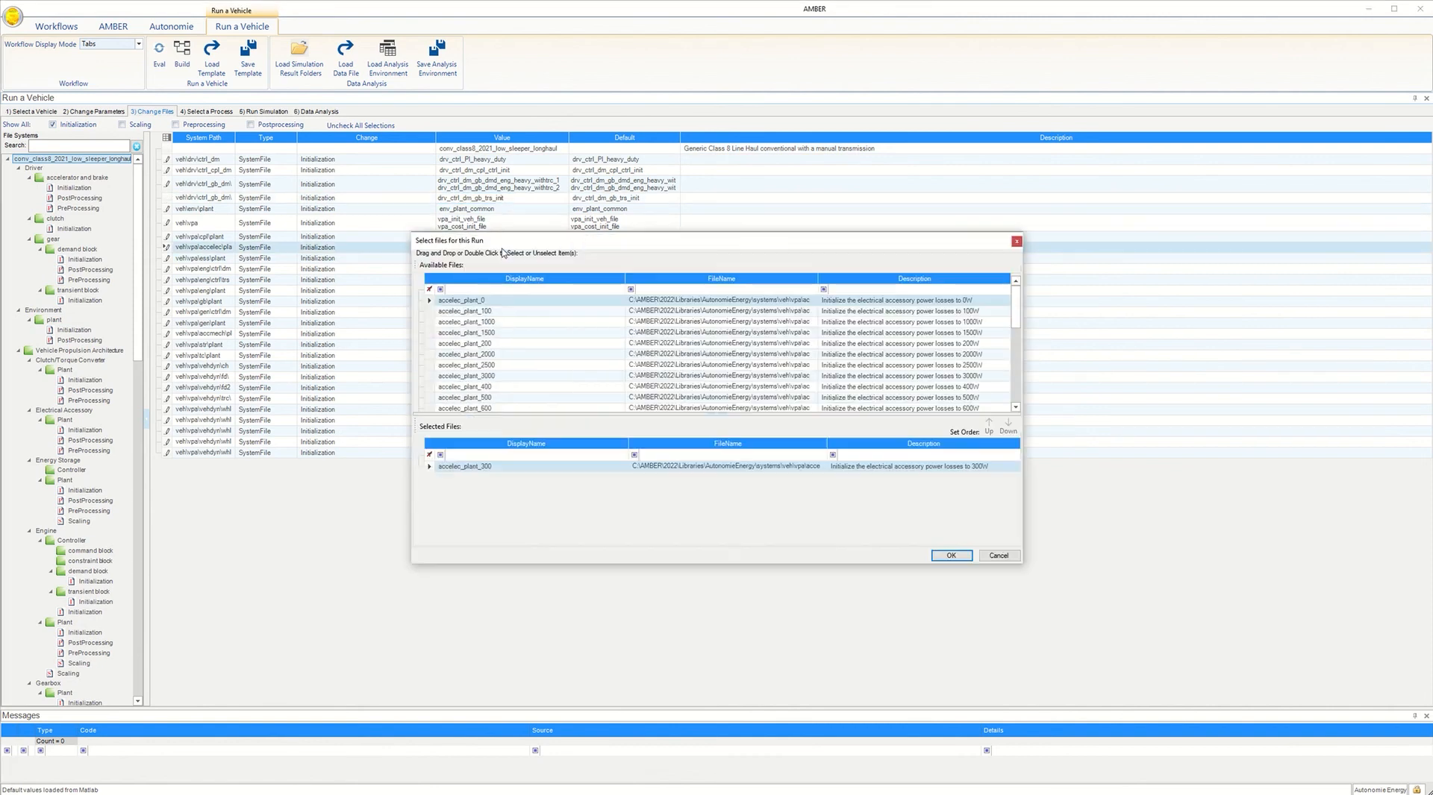
mouse_move(521, 468)
mouse_down()
mouse_move(541, 375)
mouse_move(498, 373)
mouse_move(511, 491)
mouse_up()
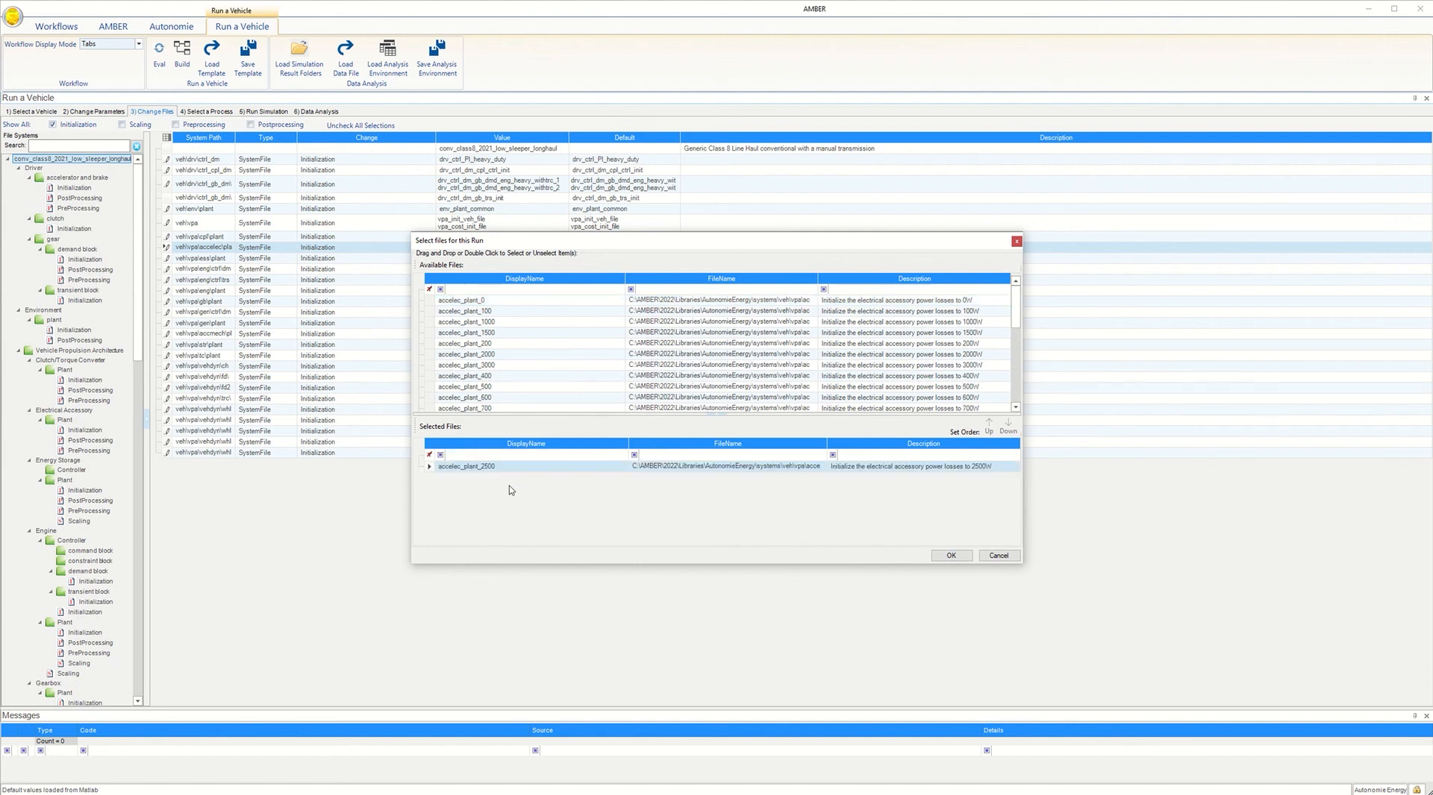
click(1002, 559)
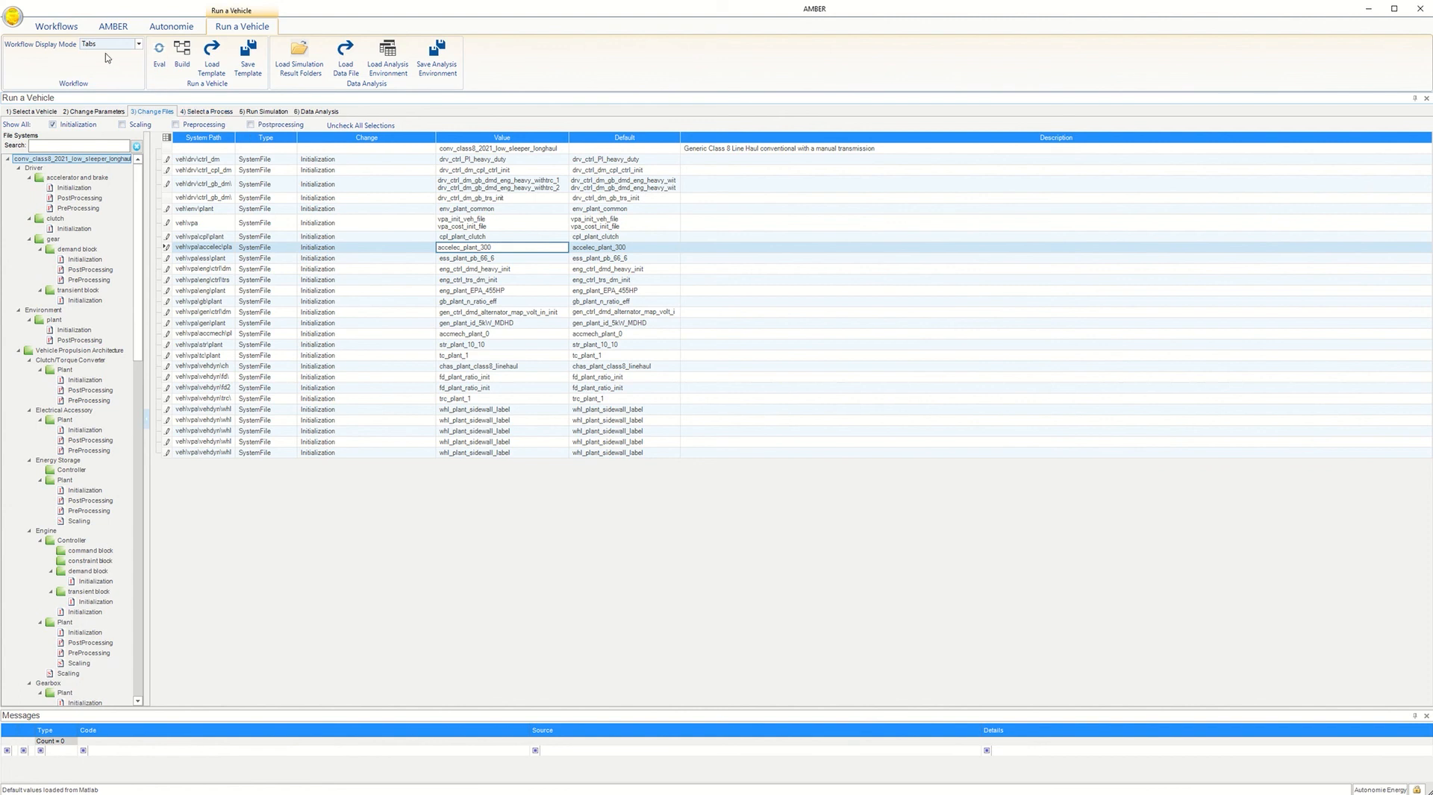
Add the user run cycle example_cycle to the processes for the simulation
click(213, 112)
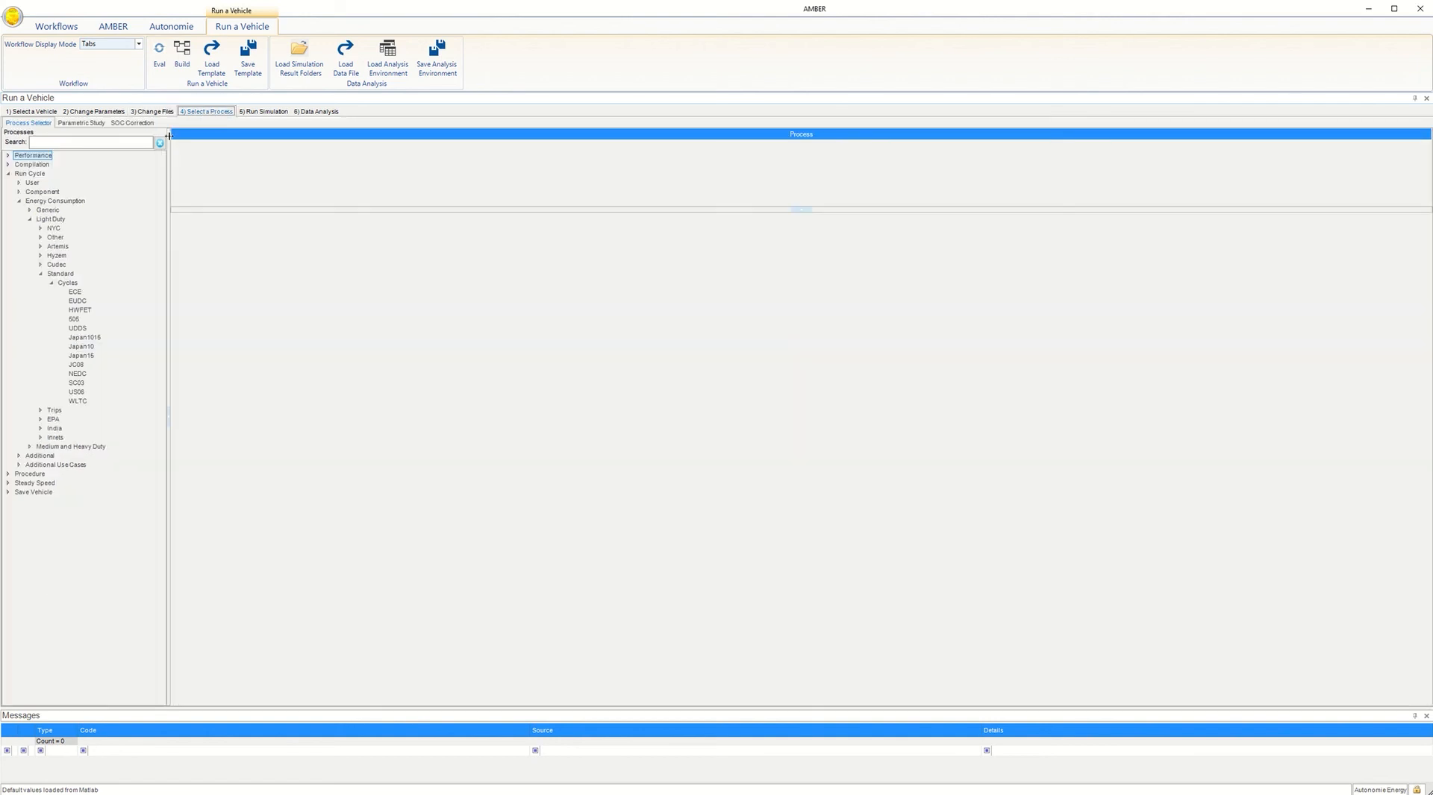
click(18, 182)
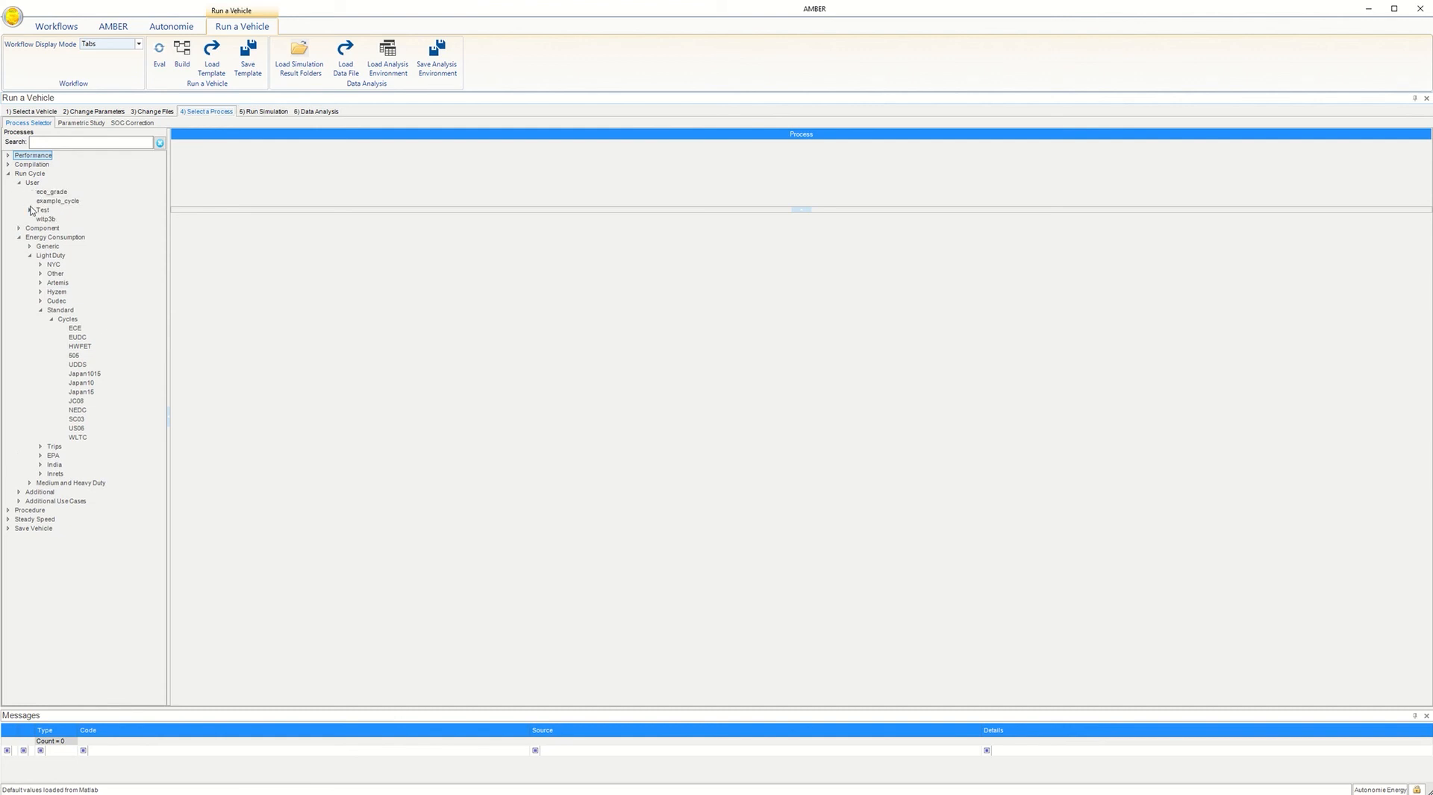
drag(56, 202, 233, 187)
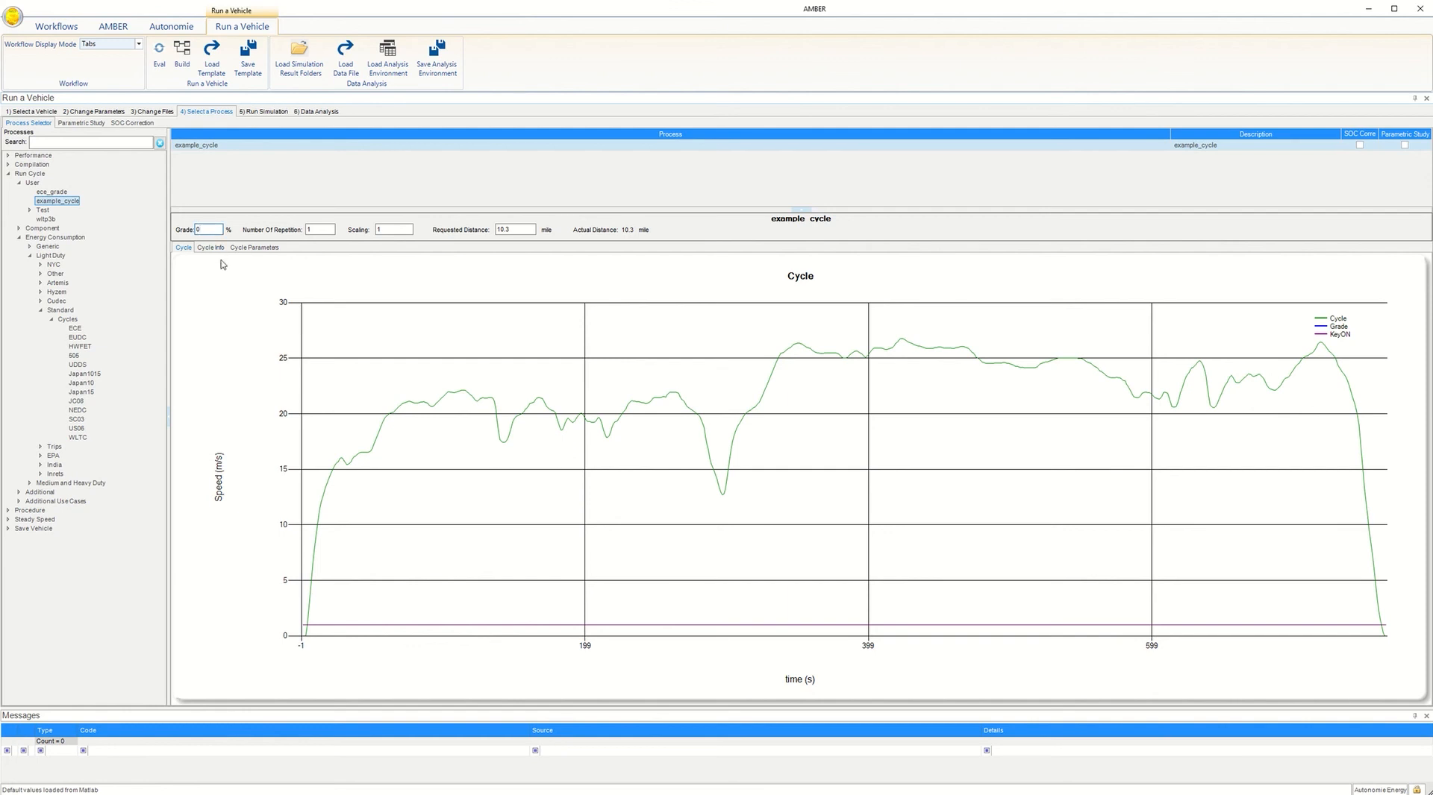
Set example_cycle's number of repetitions to 2 and review the cycle's info table
click(308, 231)
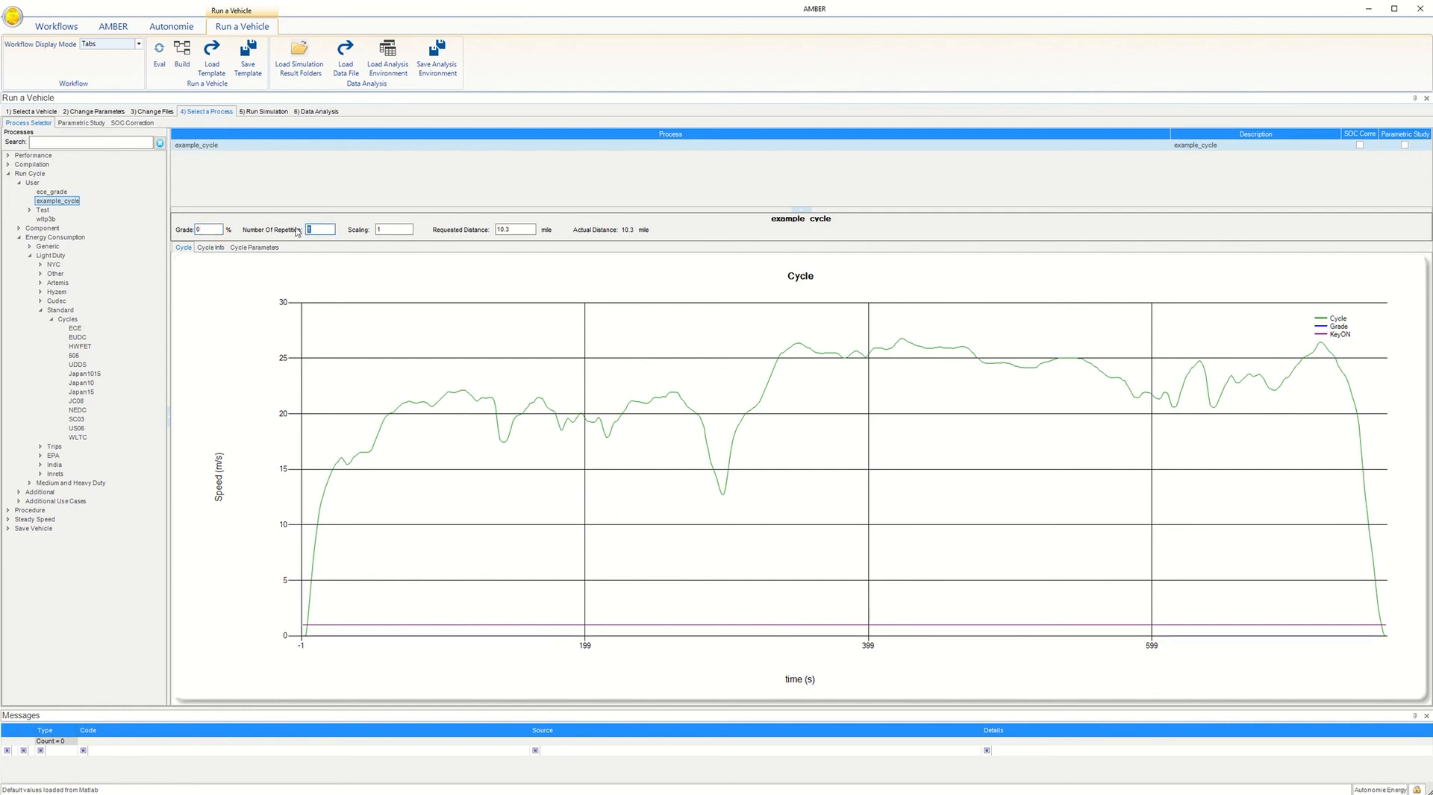
text(2)
click(393, 230)
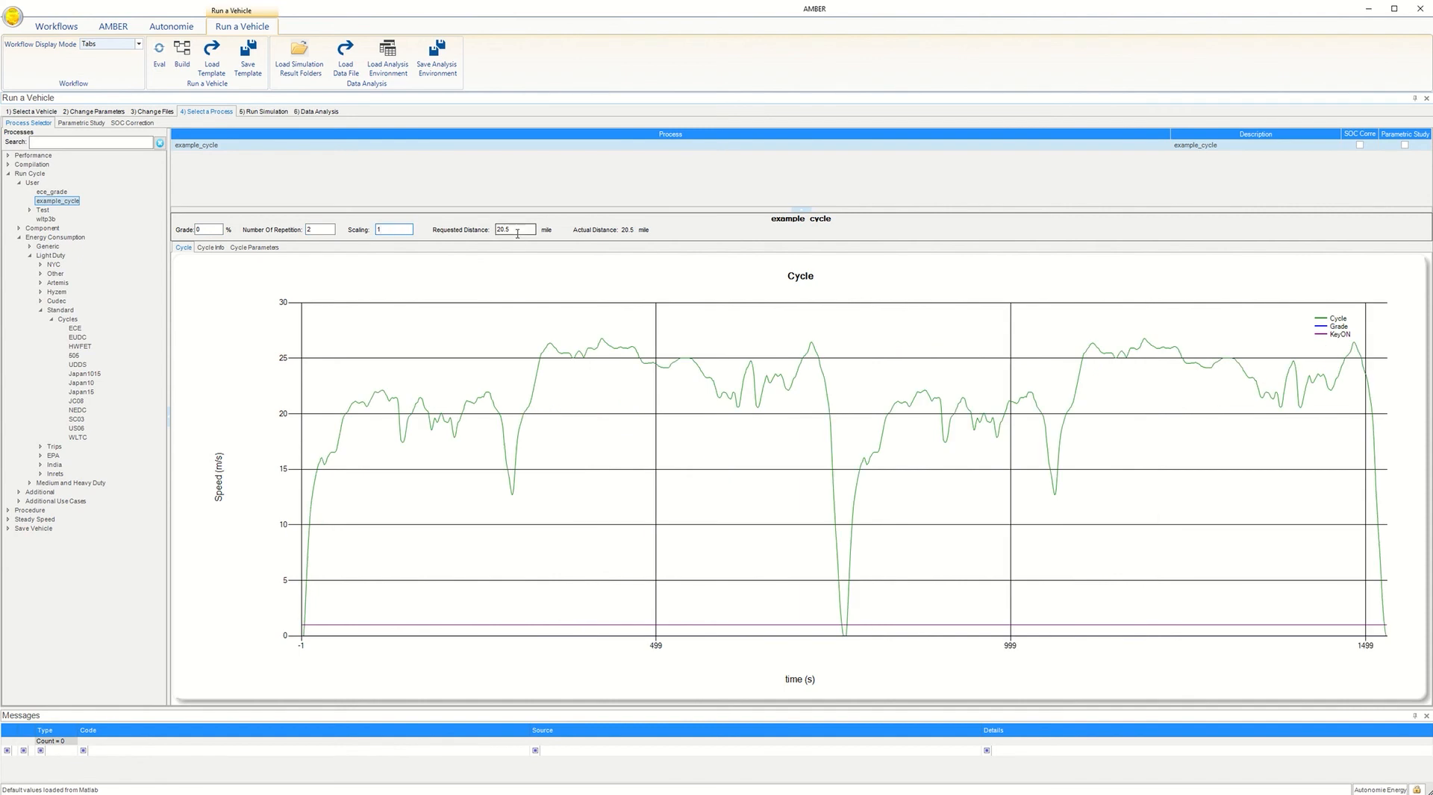
click(212, 248)
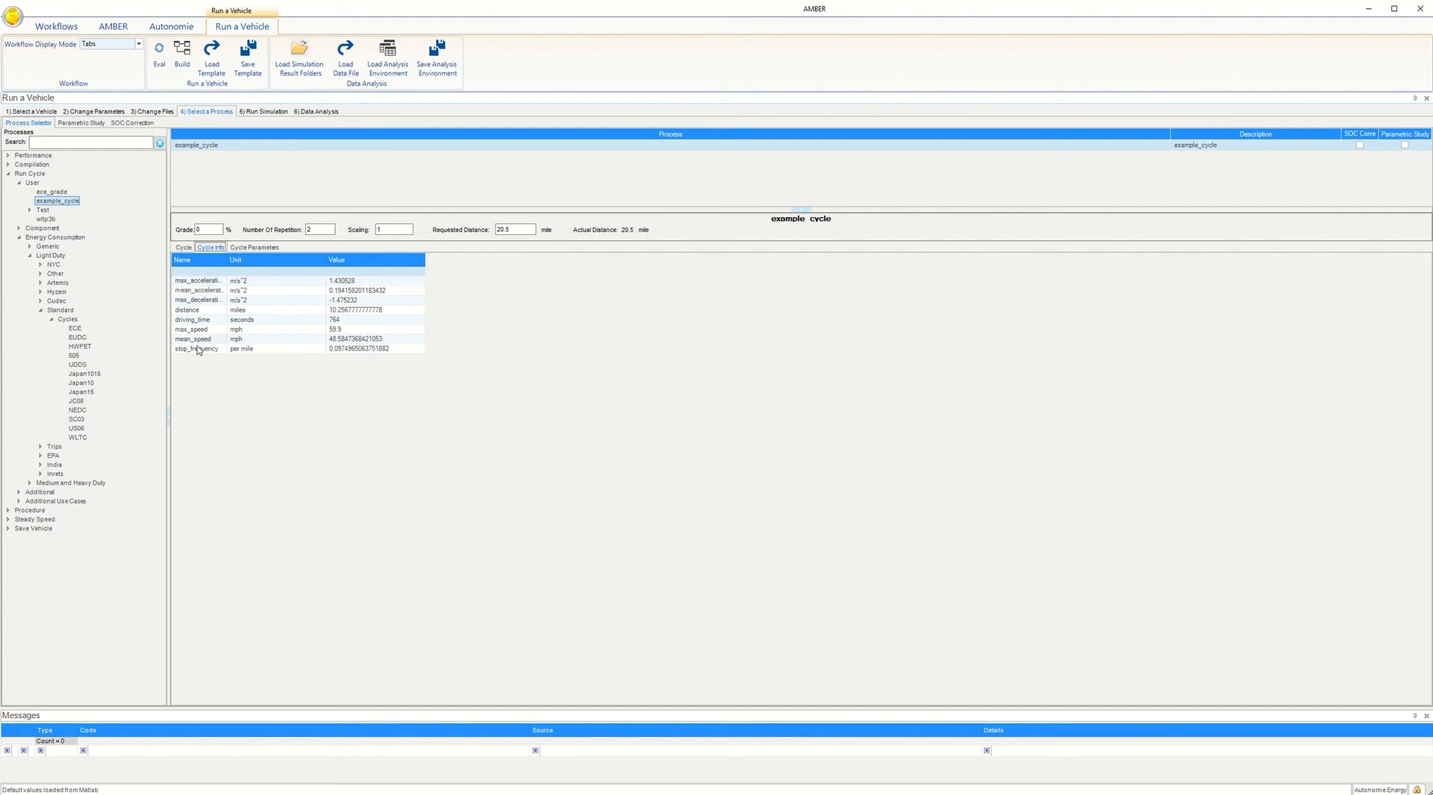
drag(226, 260, 246, 260)
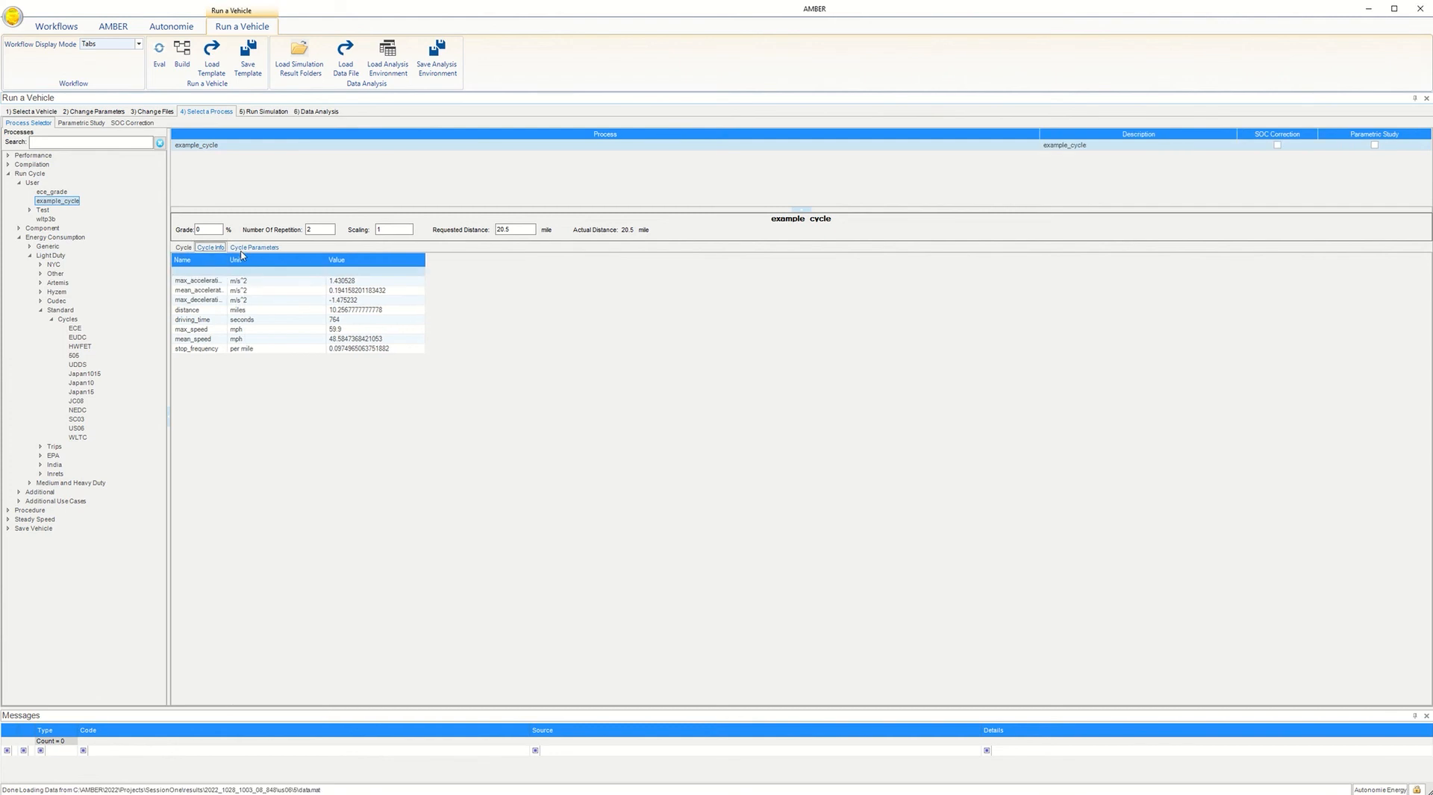
Add example_cycle_2 from the user Test cycles as a second process
click(30, 210)
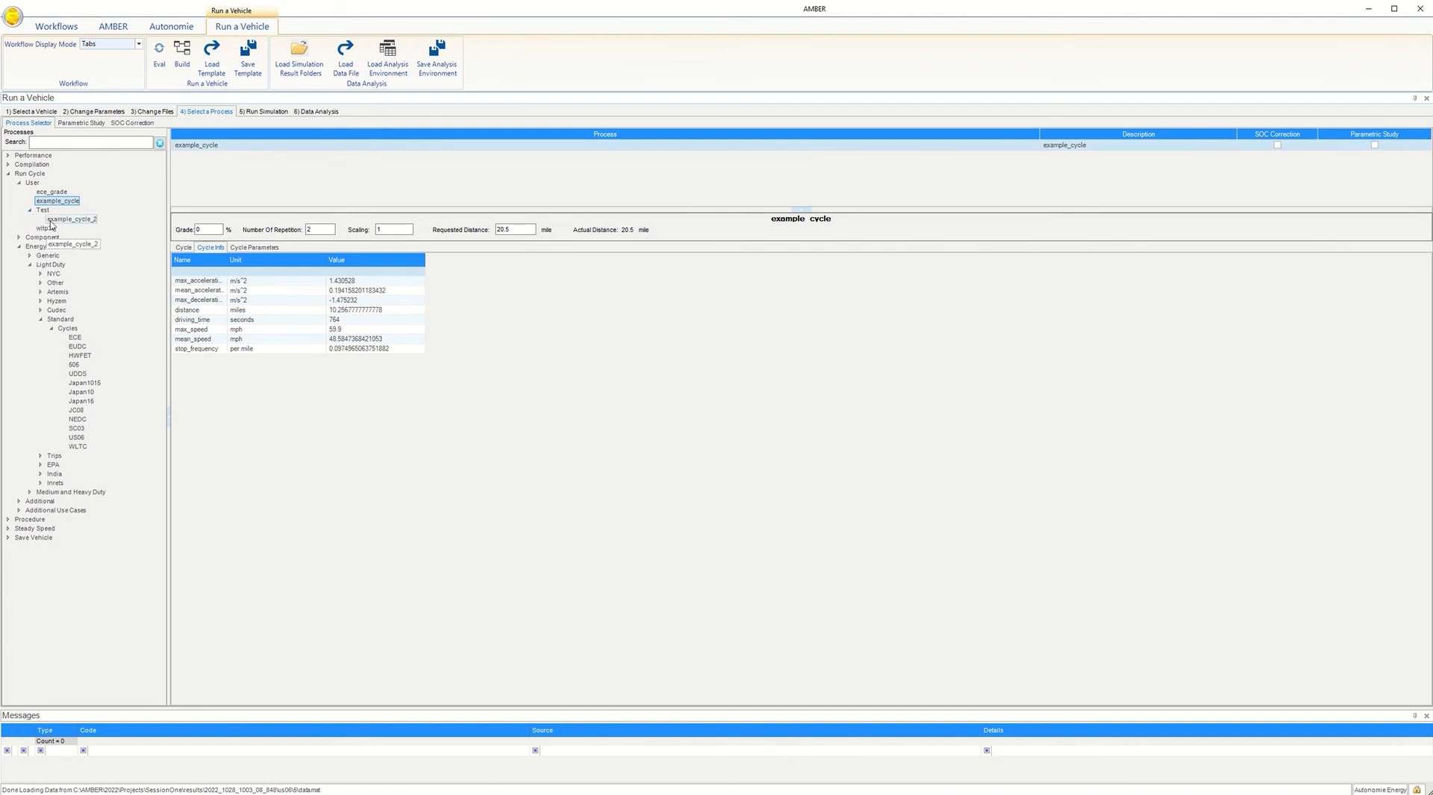
double_click(51, 220)
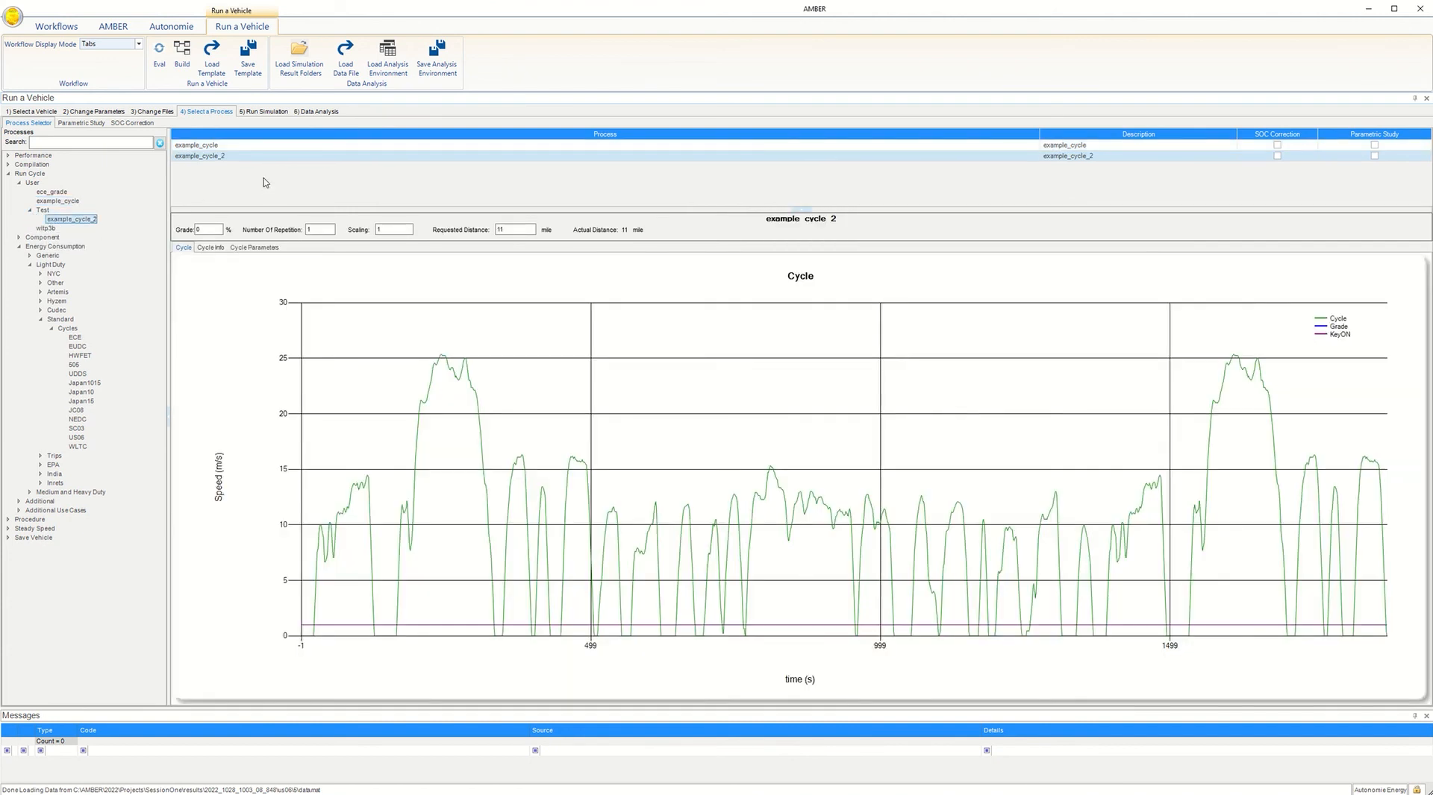
Try SOC correction on example_cycle and example_cycle_2, and examine the SOC correction settings
click(1278, 145)
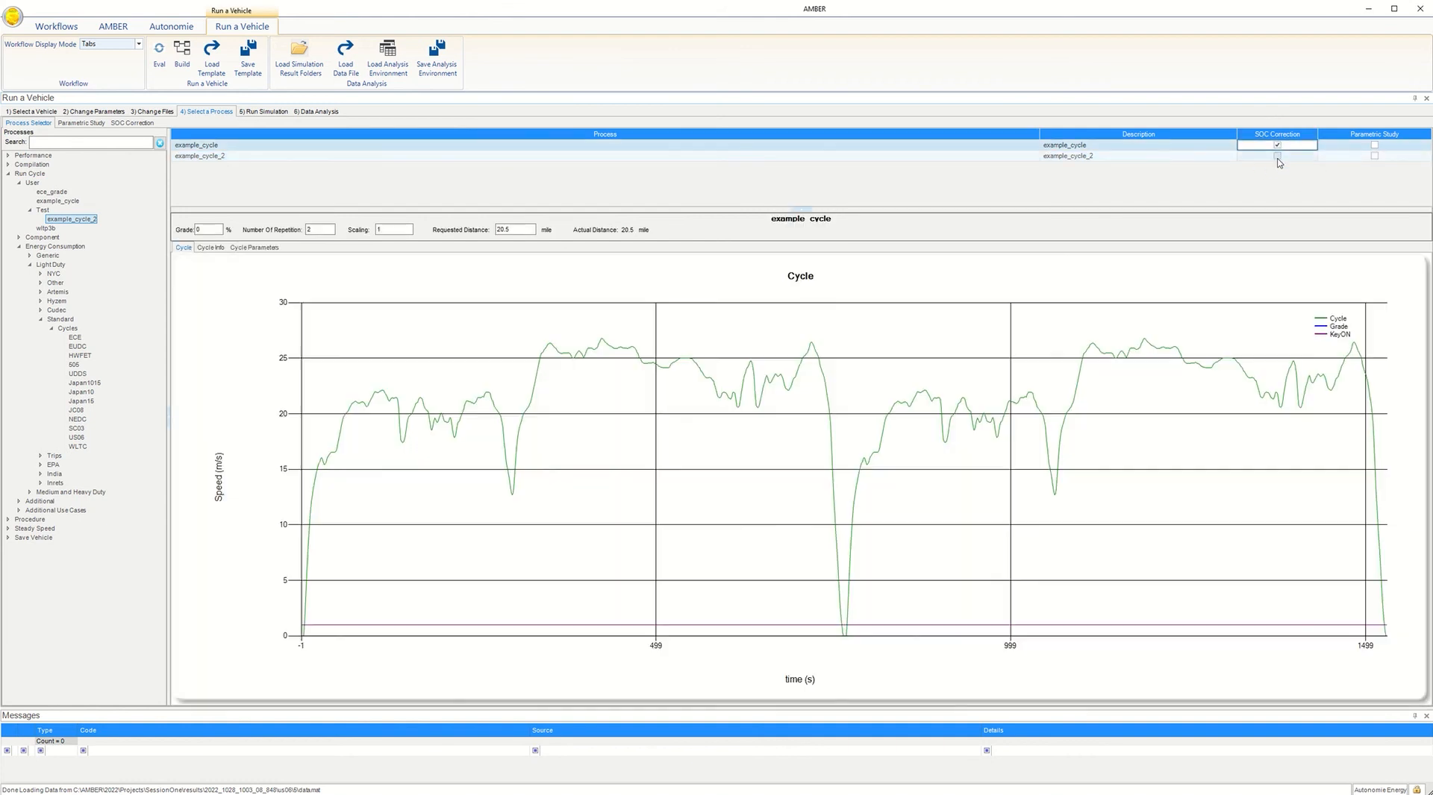
click(1277, 155)
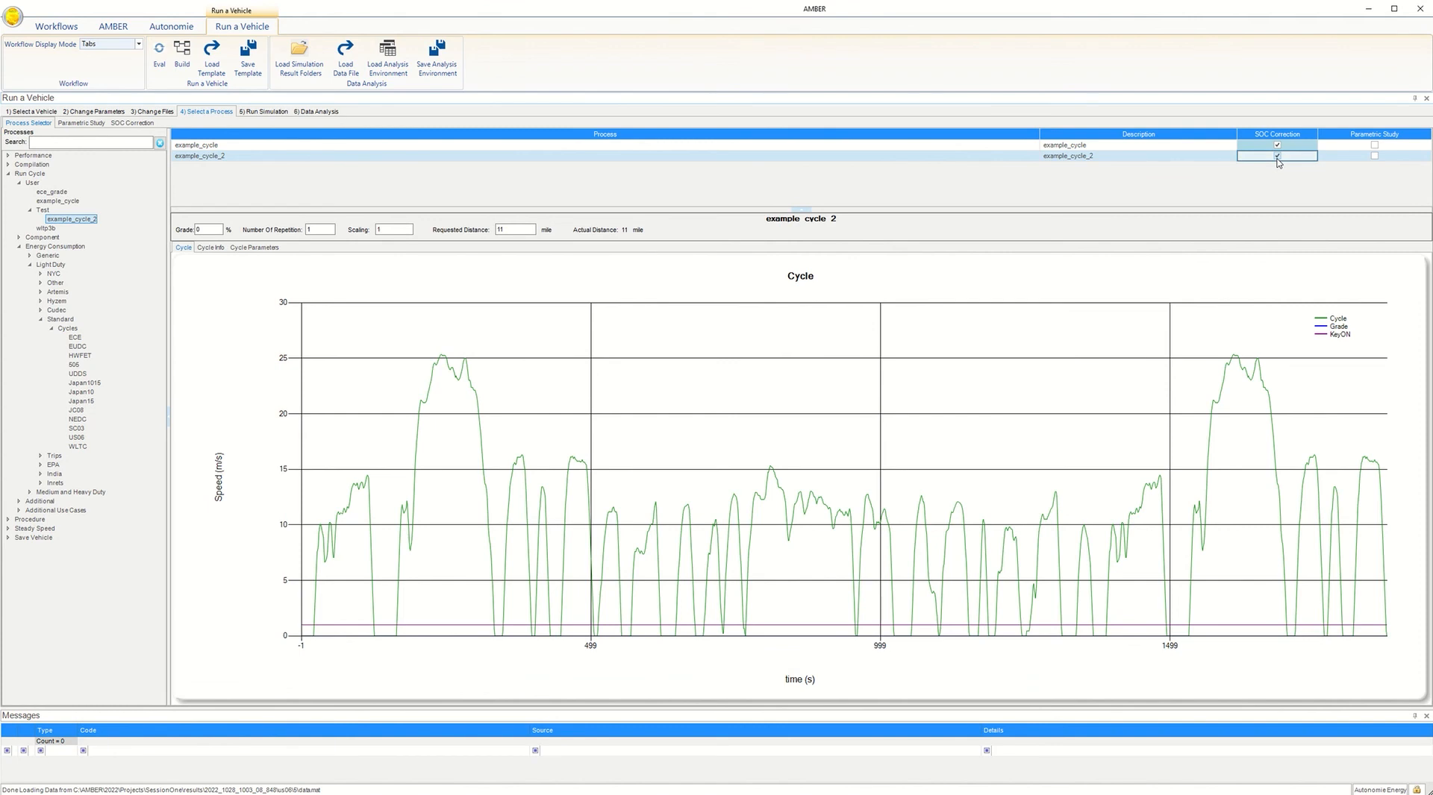
click(1277, 158)
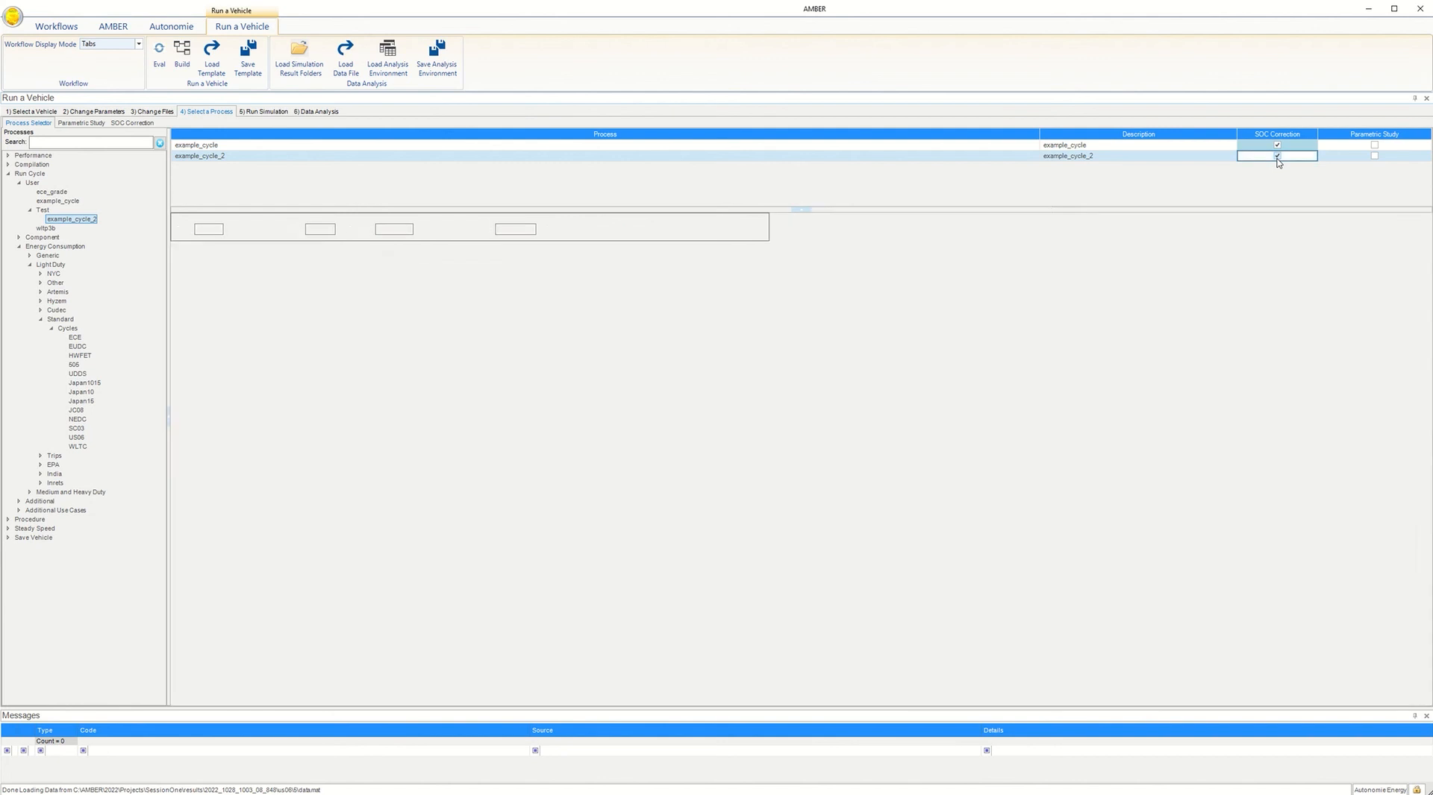
click(1278, 147)
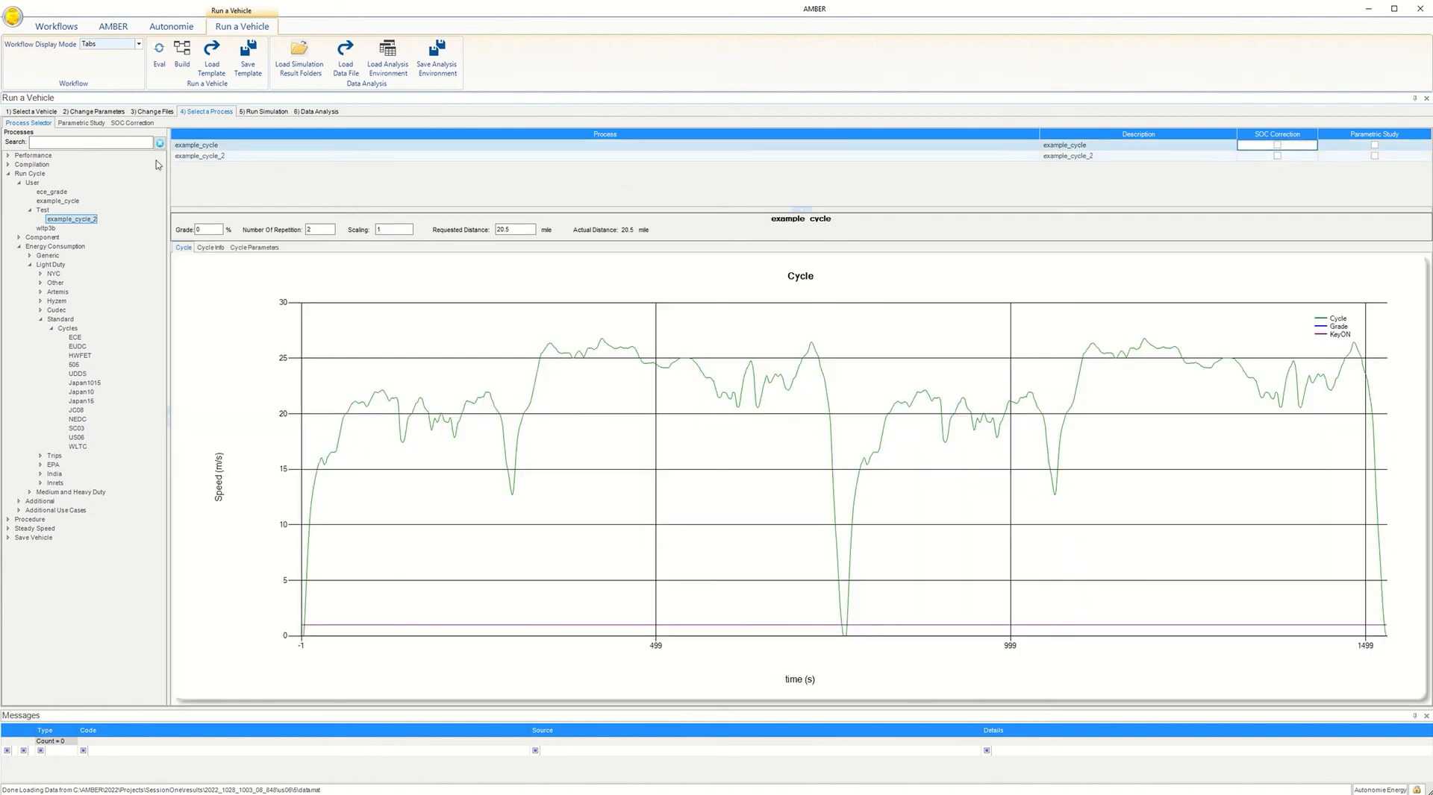
click(132, 123)
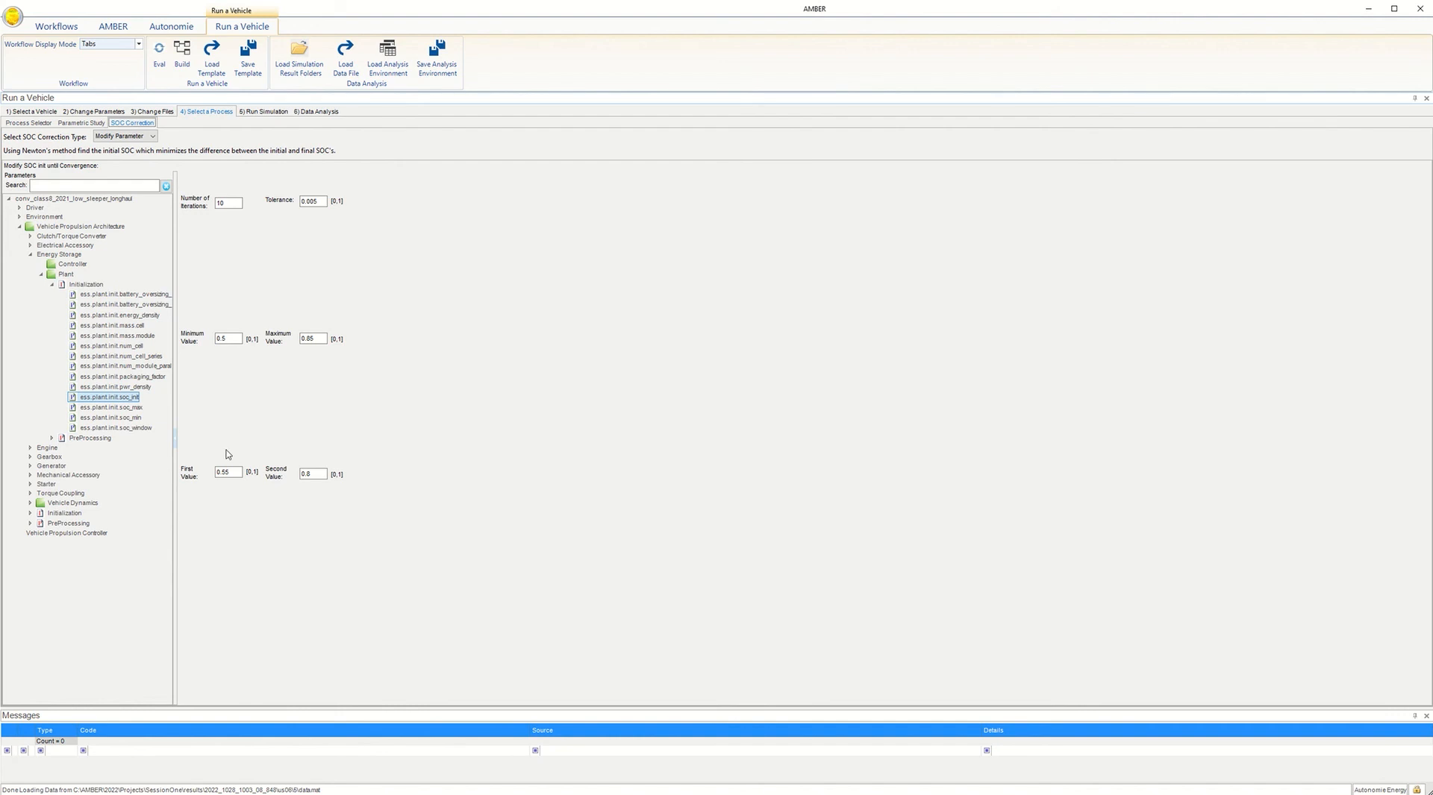
click(16, 124)
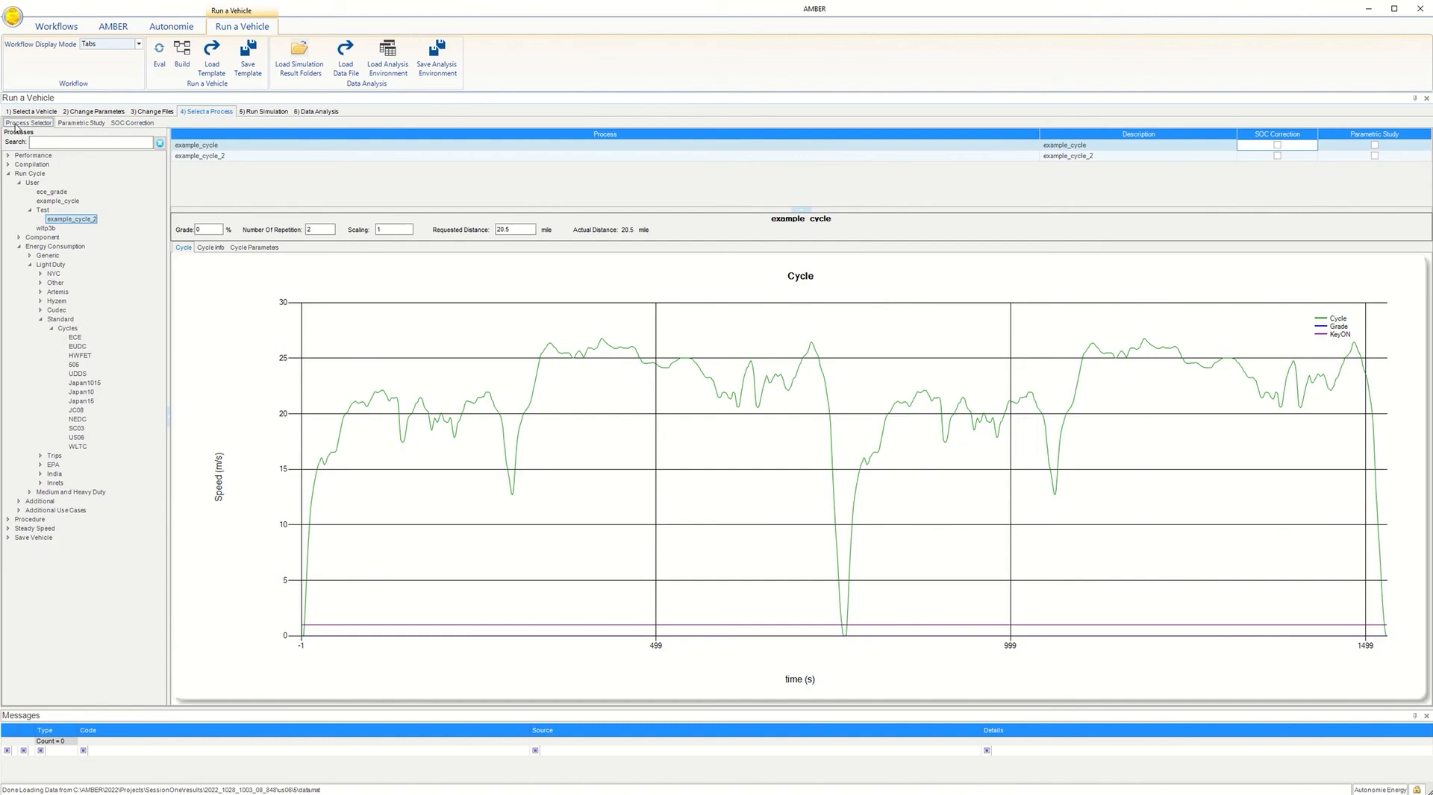
Enable the parametric study for both example_cycle and example_cycle_2
click(1384, 142)
click(1375, 146)
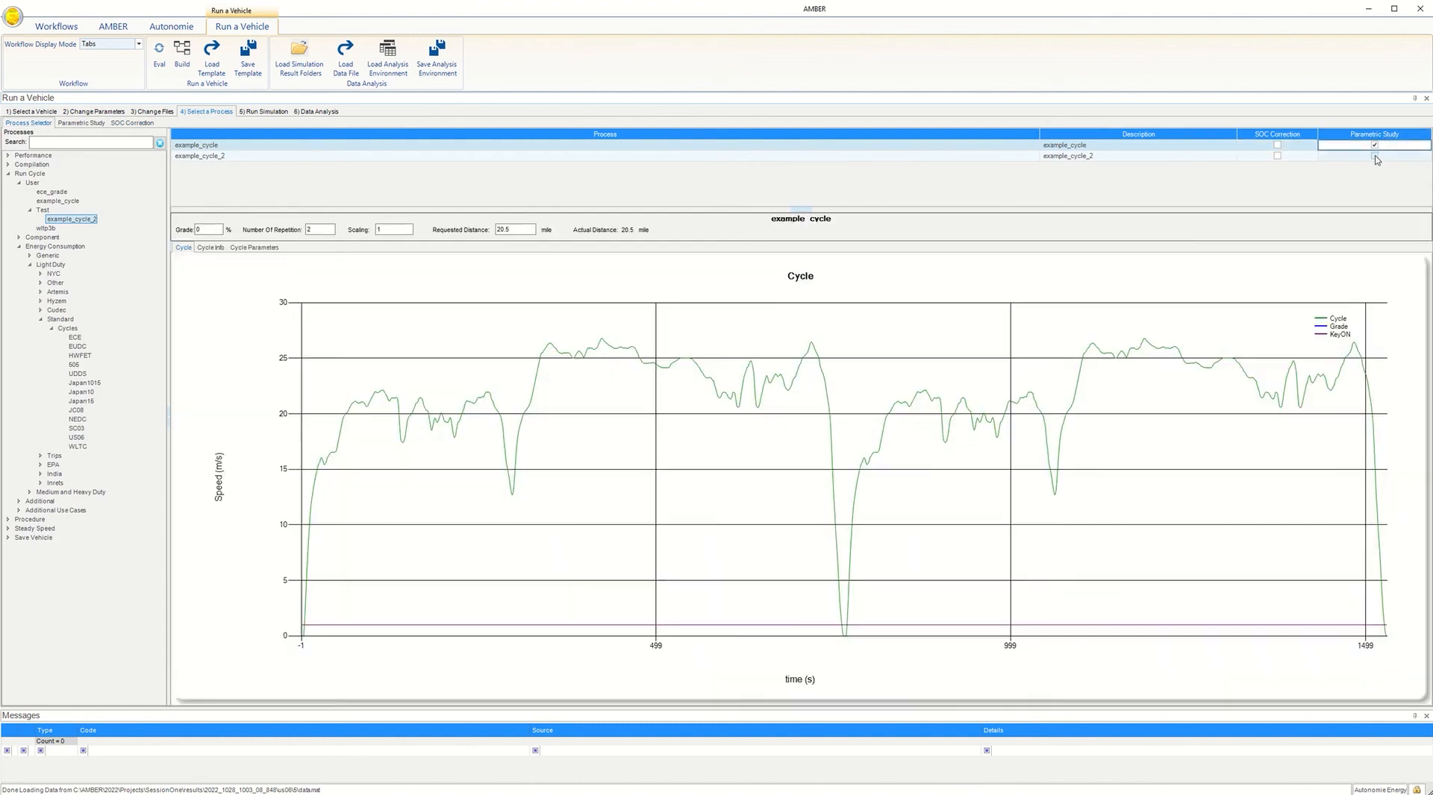
click(1374, 156)
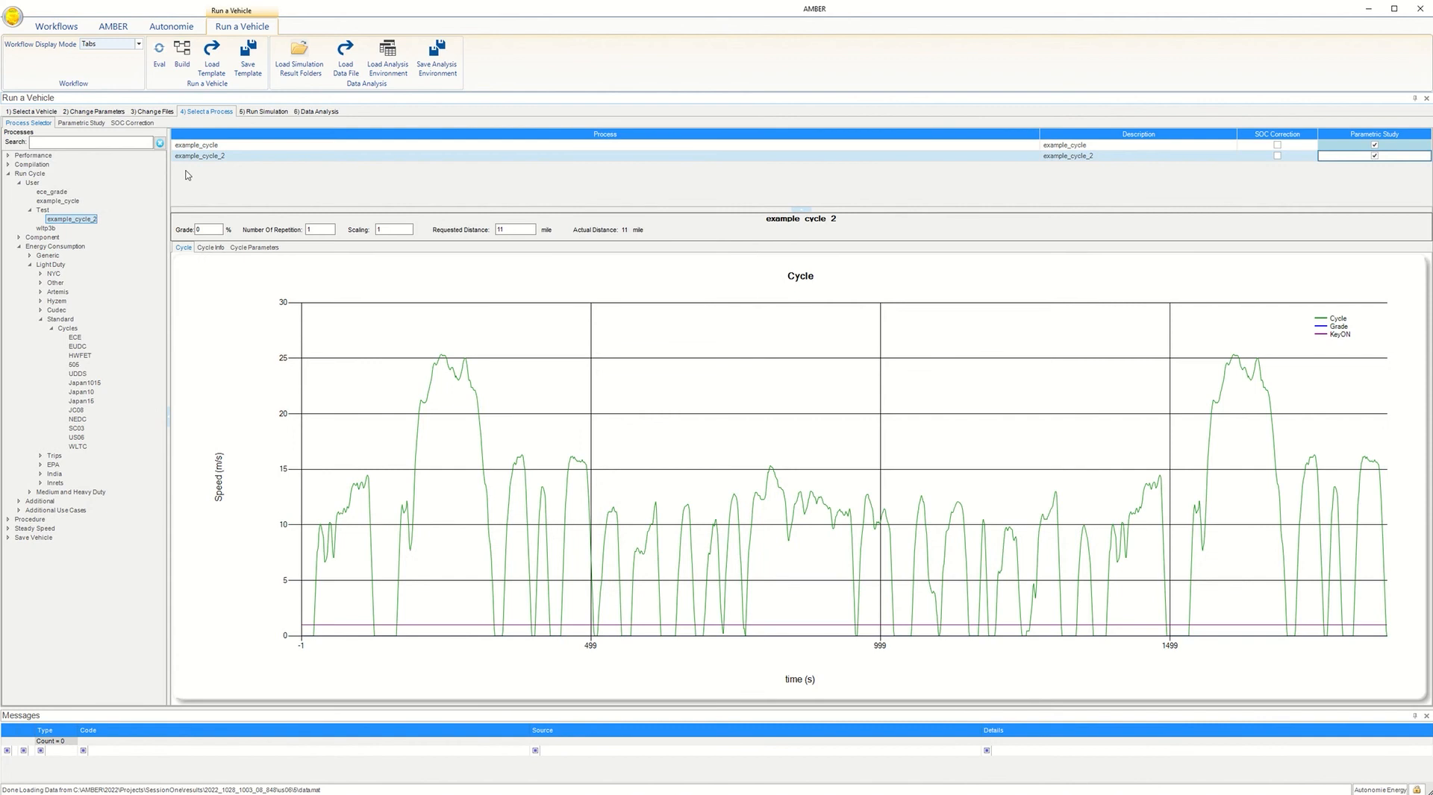
Clear the parametric study's parameter search and examine the gearbox plant's initialization parameters
click(74, 123)
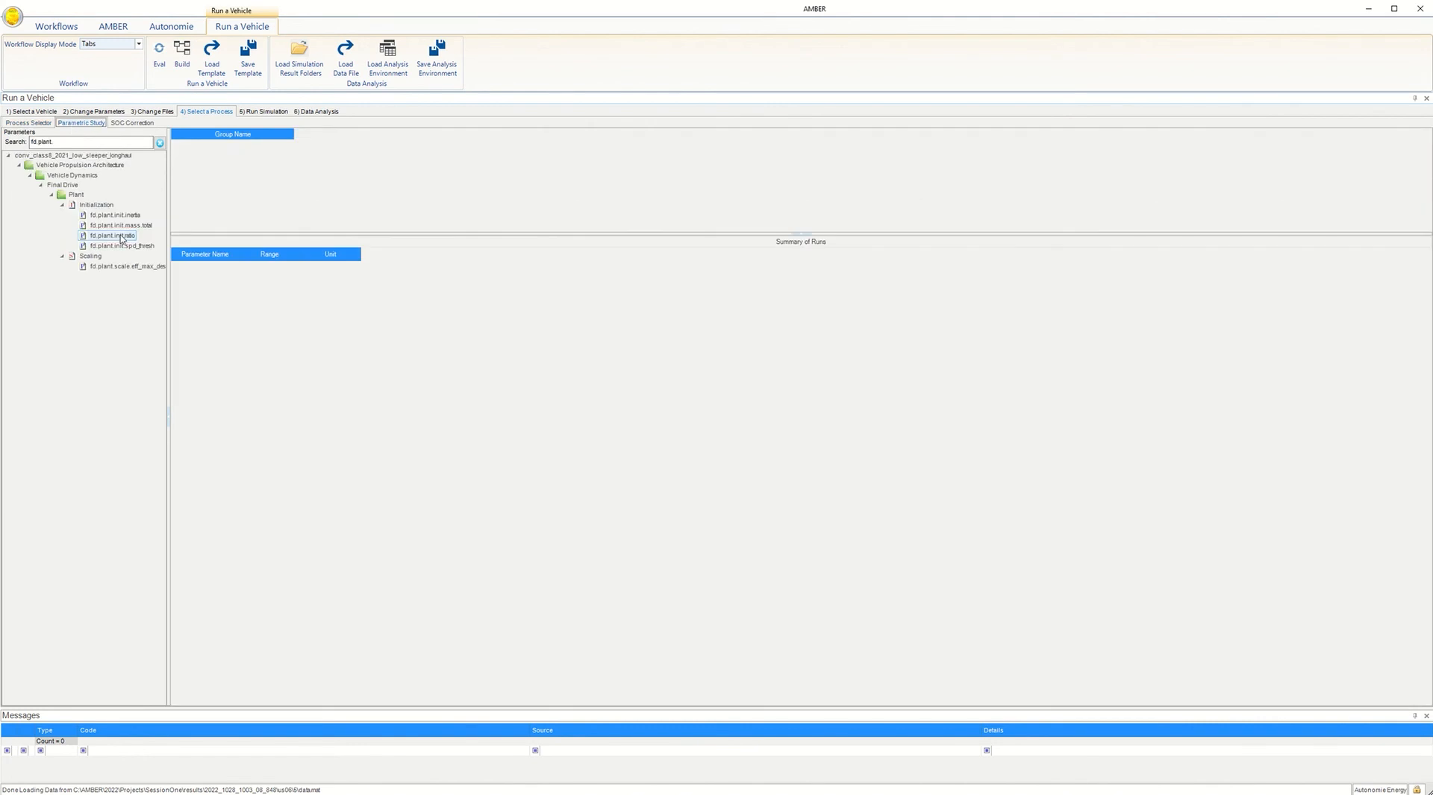
click(159, 143)
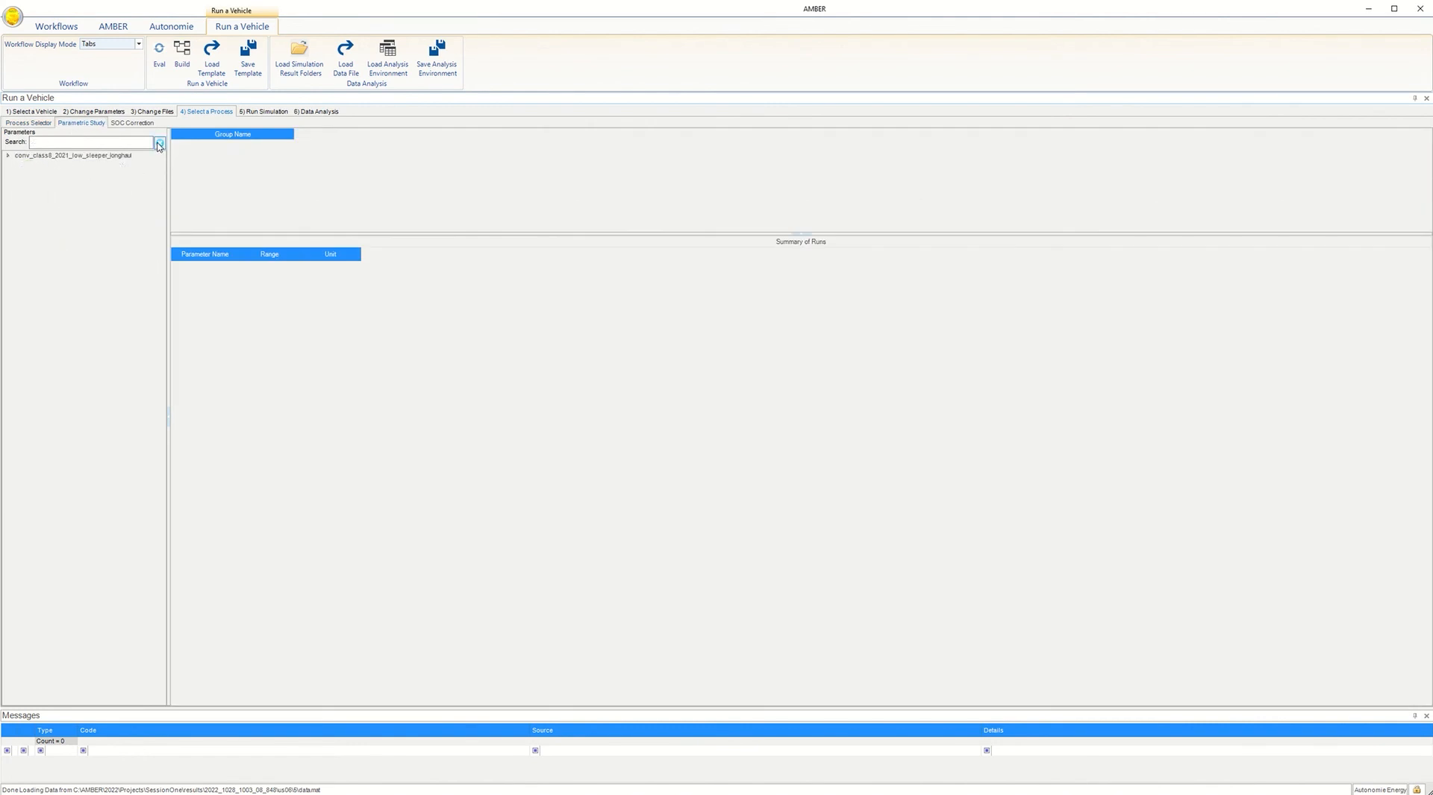
click(7, 156)
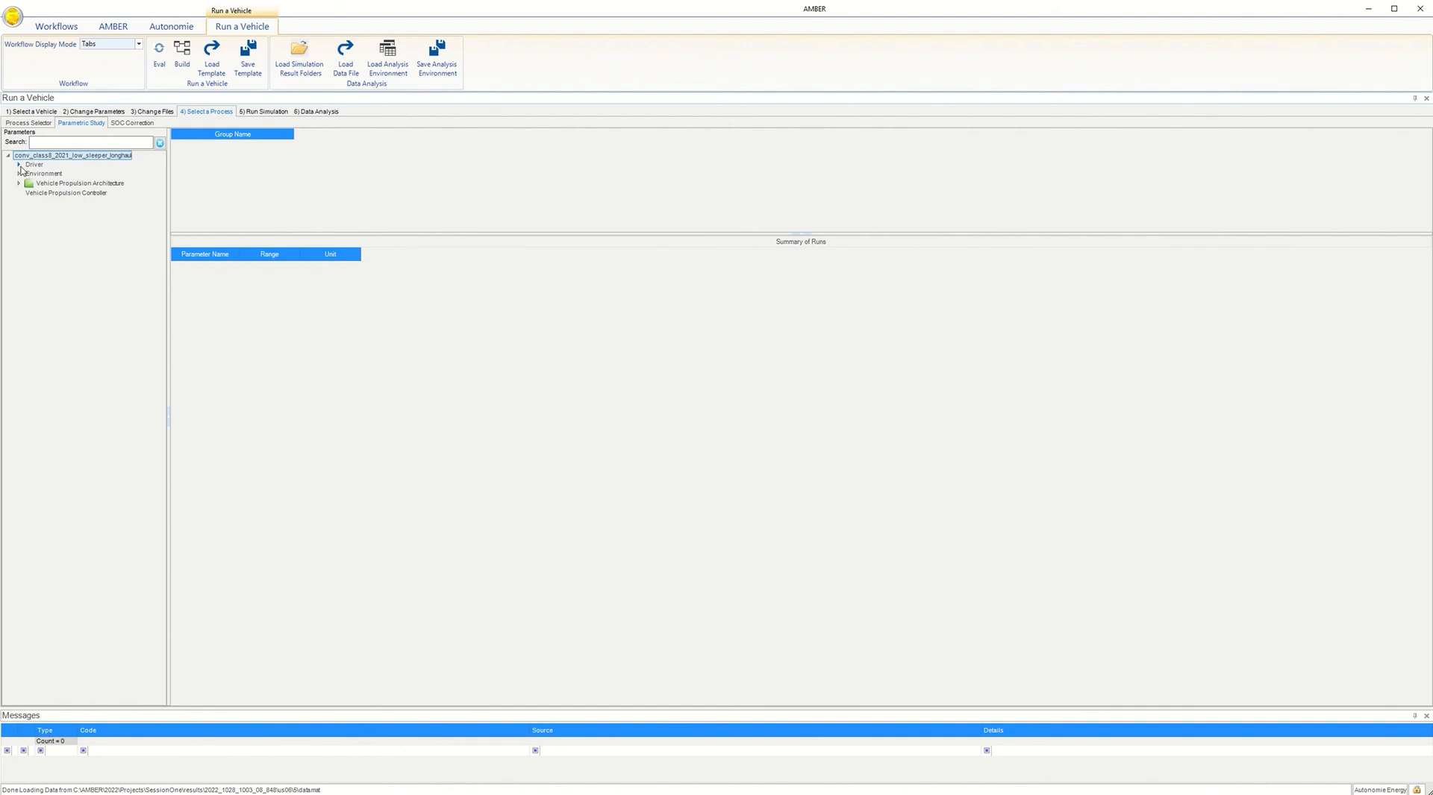
click(19, 165)
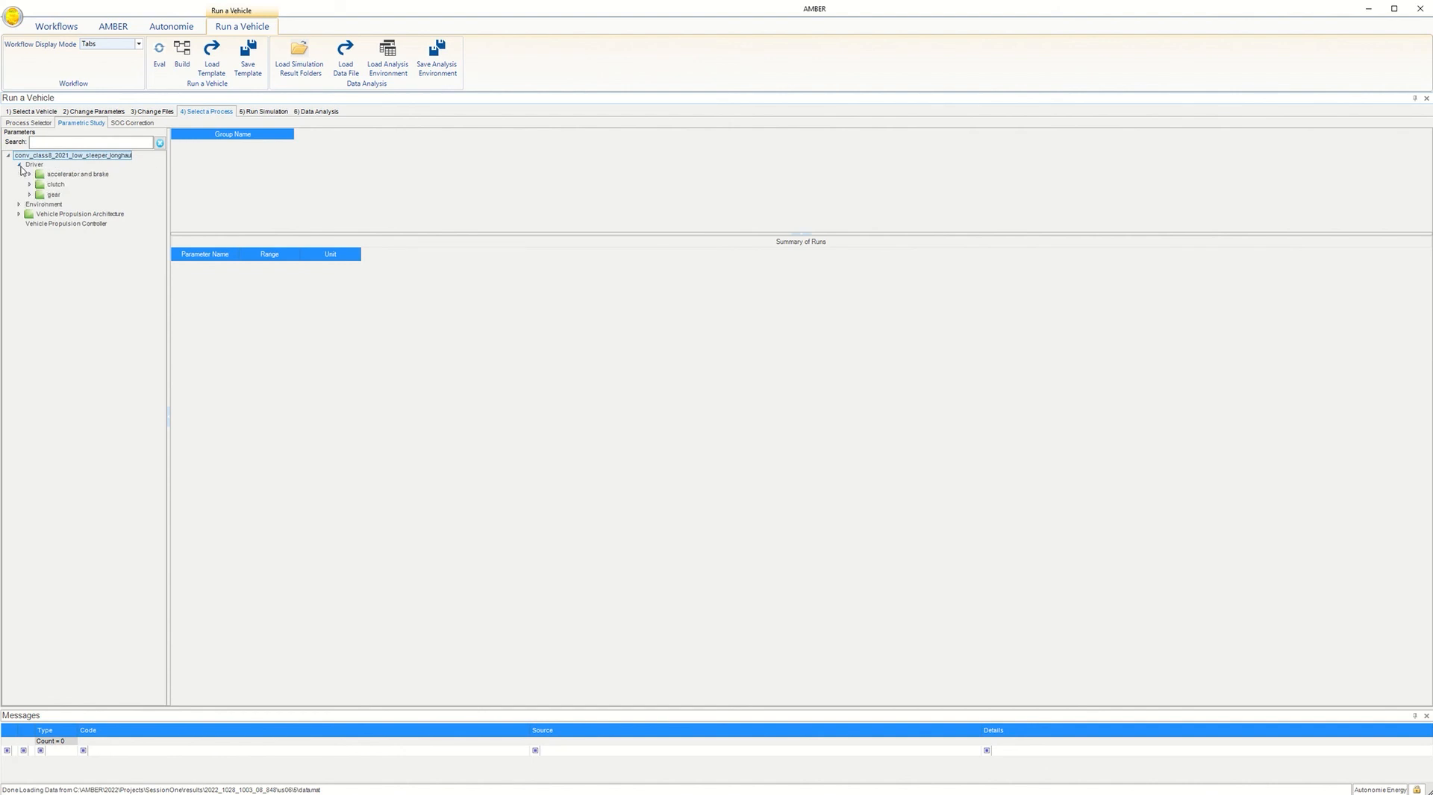
click(18, 214)
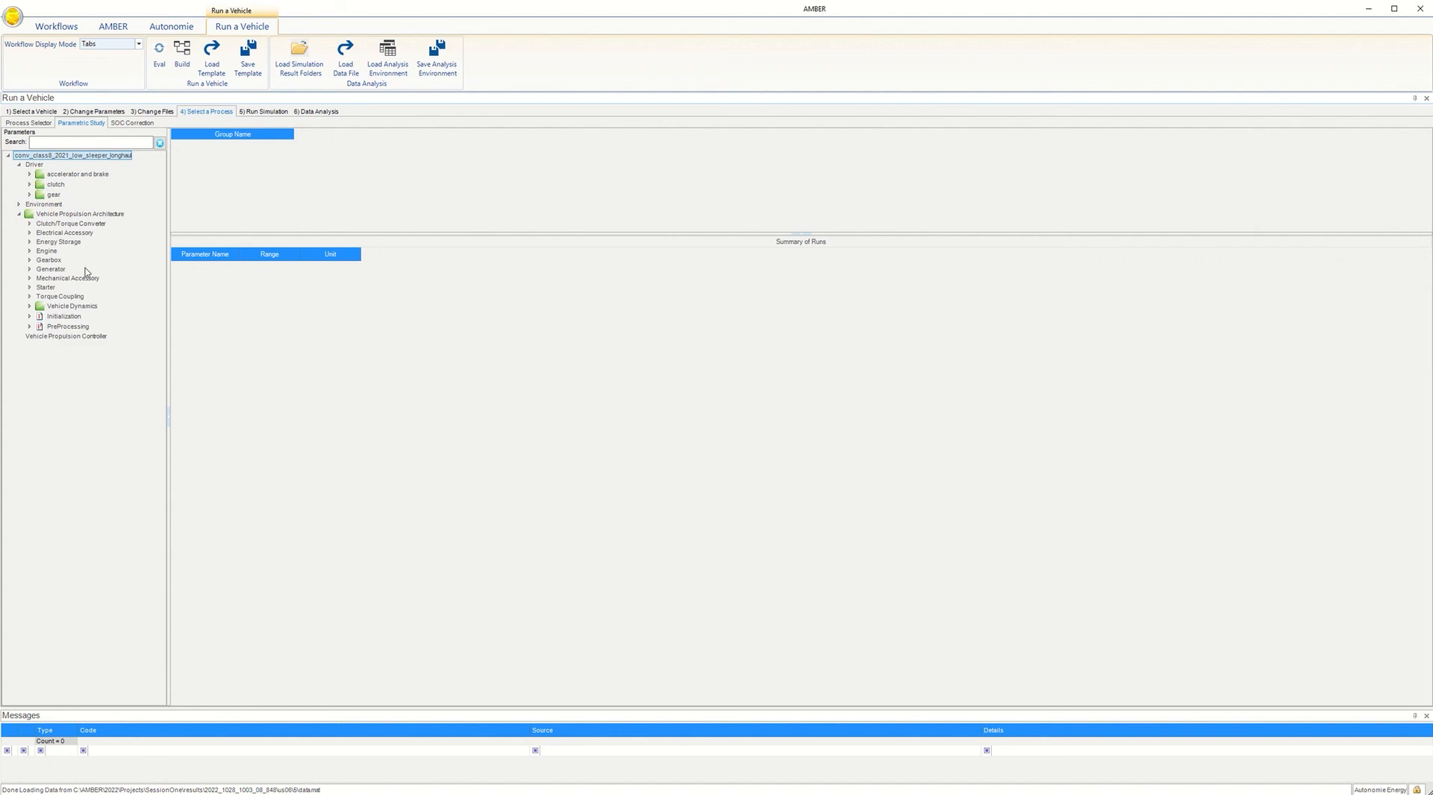
click(31, 260)
click(41, 270)
click(51, 281)
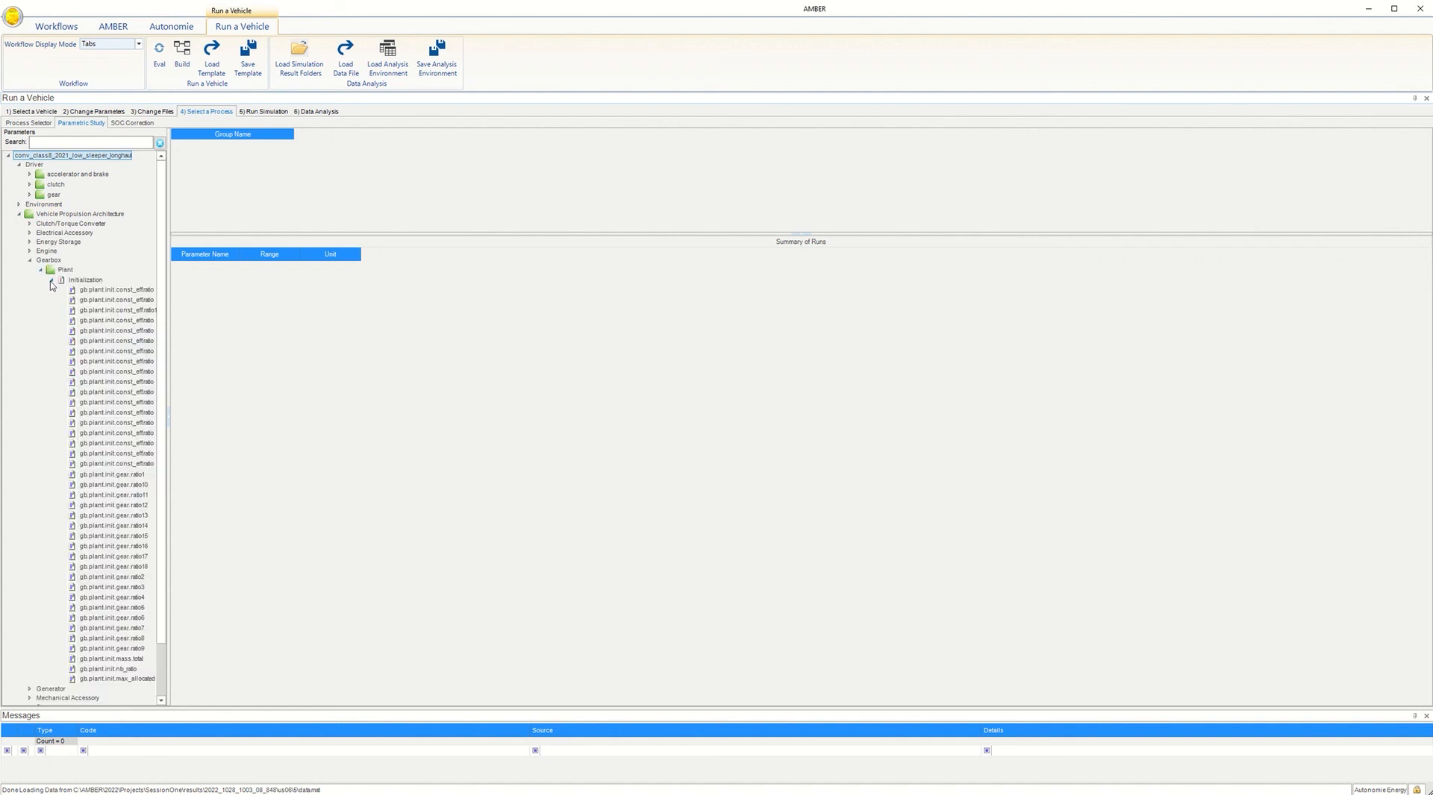
click(30, 260)
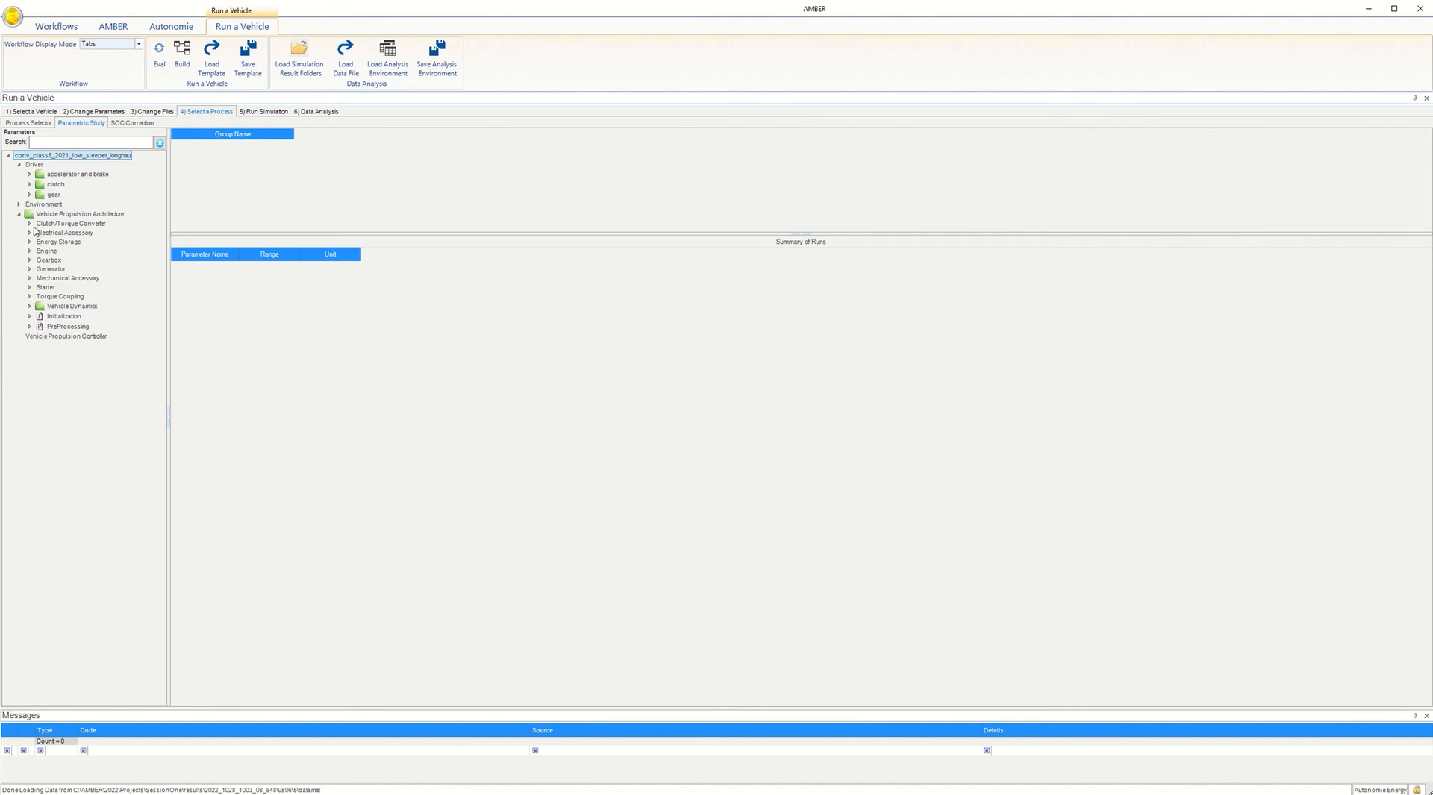
Locate the final drive ratio parameter, fd.plant.init.ratio, under the Vehicle Dynamics final drive plant's initialization
click(28, 308)
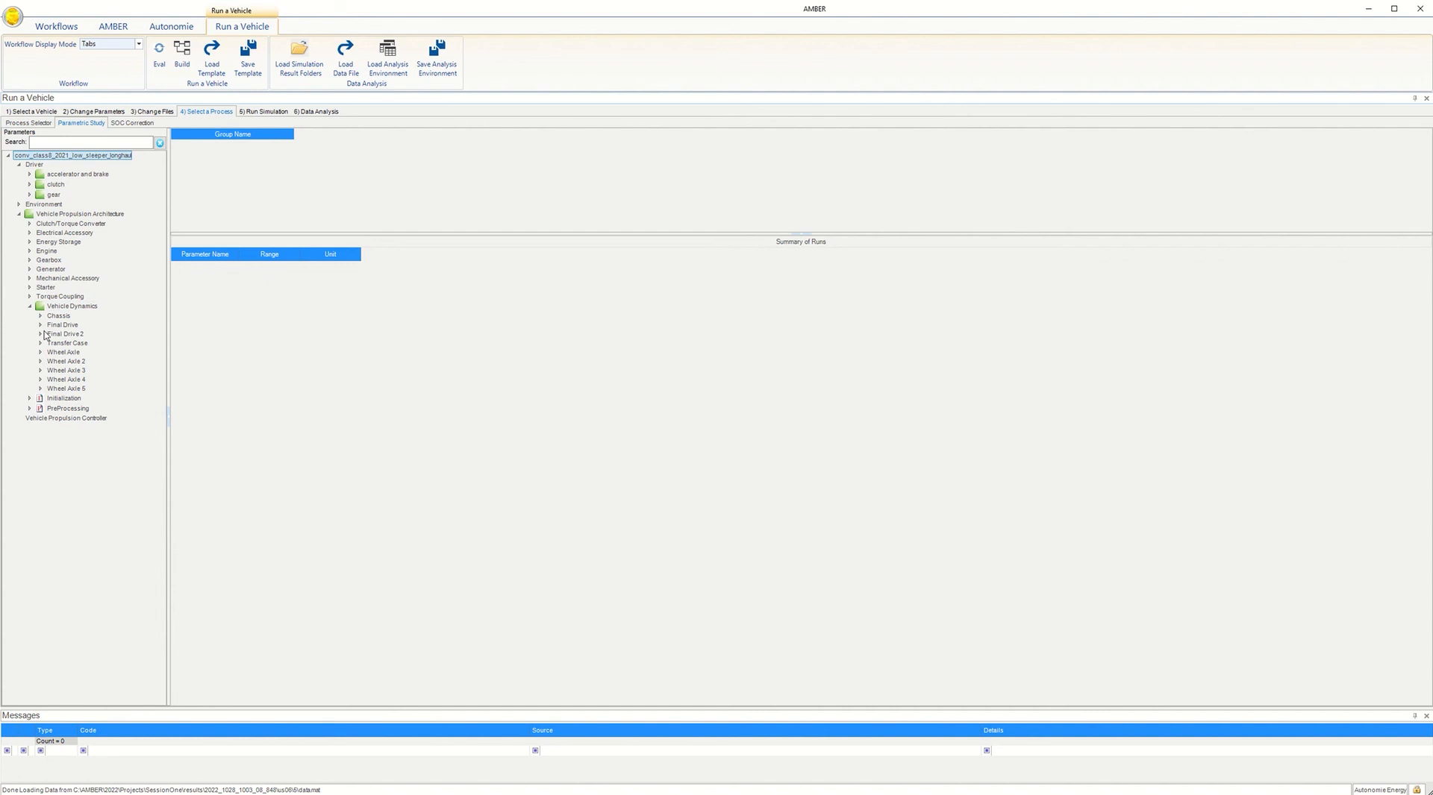
click(40, 325)
click(52, 335)
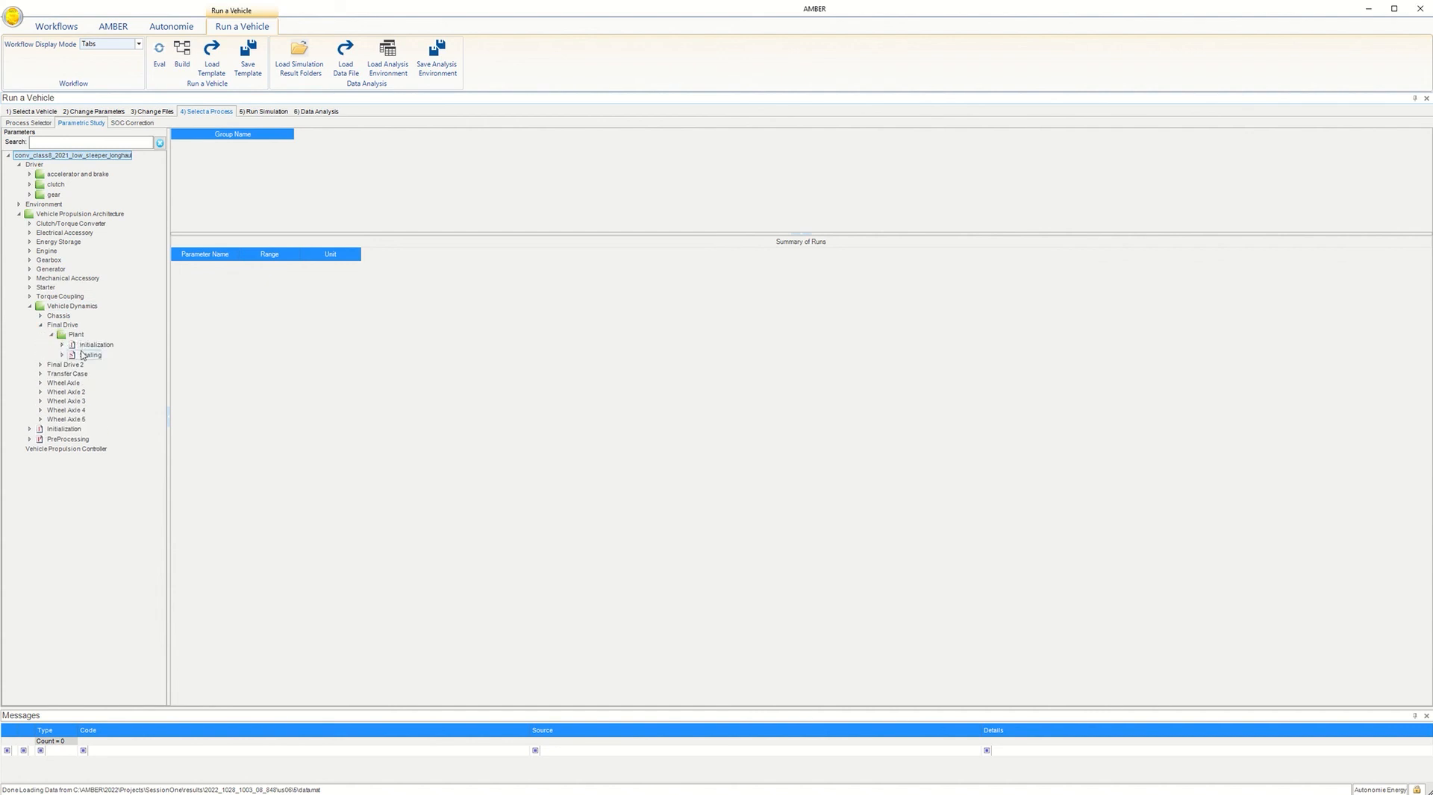
click(62, 344)
click(112, 375)
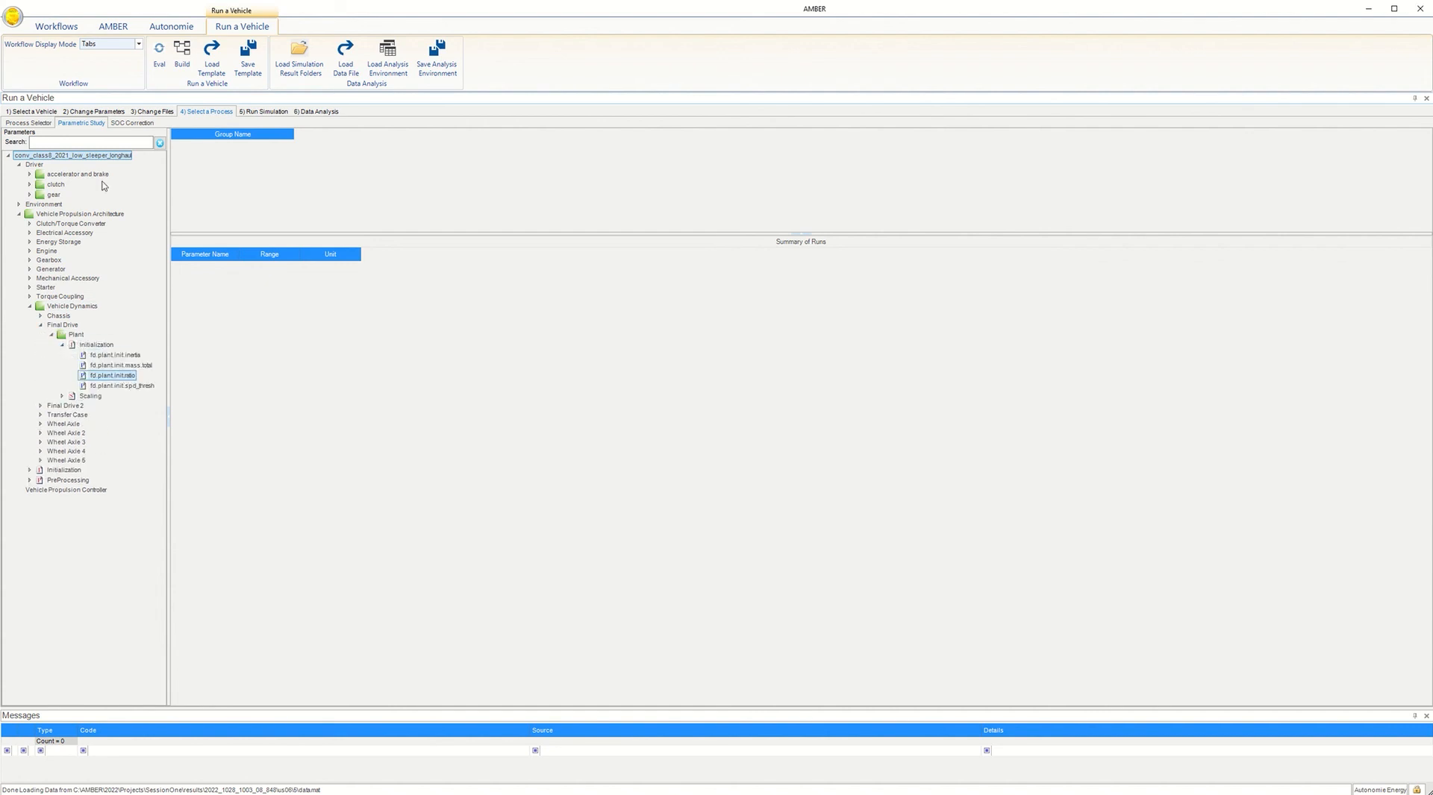
Search the parameters for fd.plant.init, add fd.plant.init.ratio to the parametric study, and give it a first value column left at Default
click(96, 141)
text(fd.plant.init)
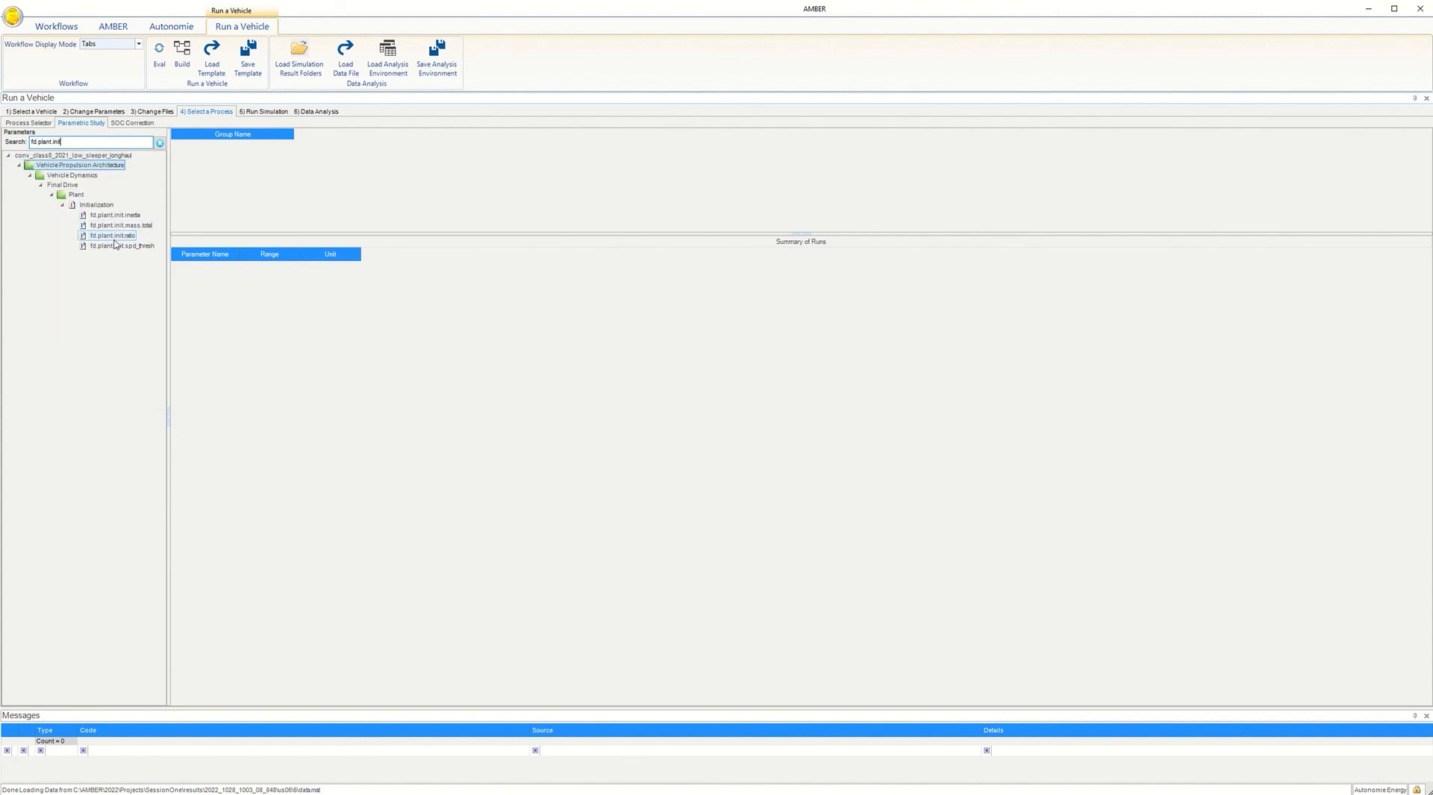
drag(114, 237, 282, 192)
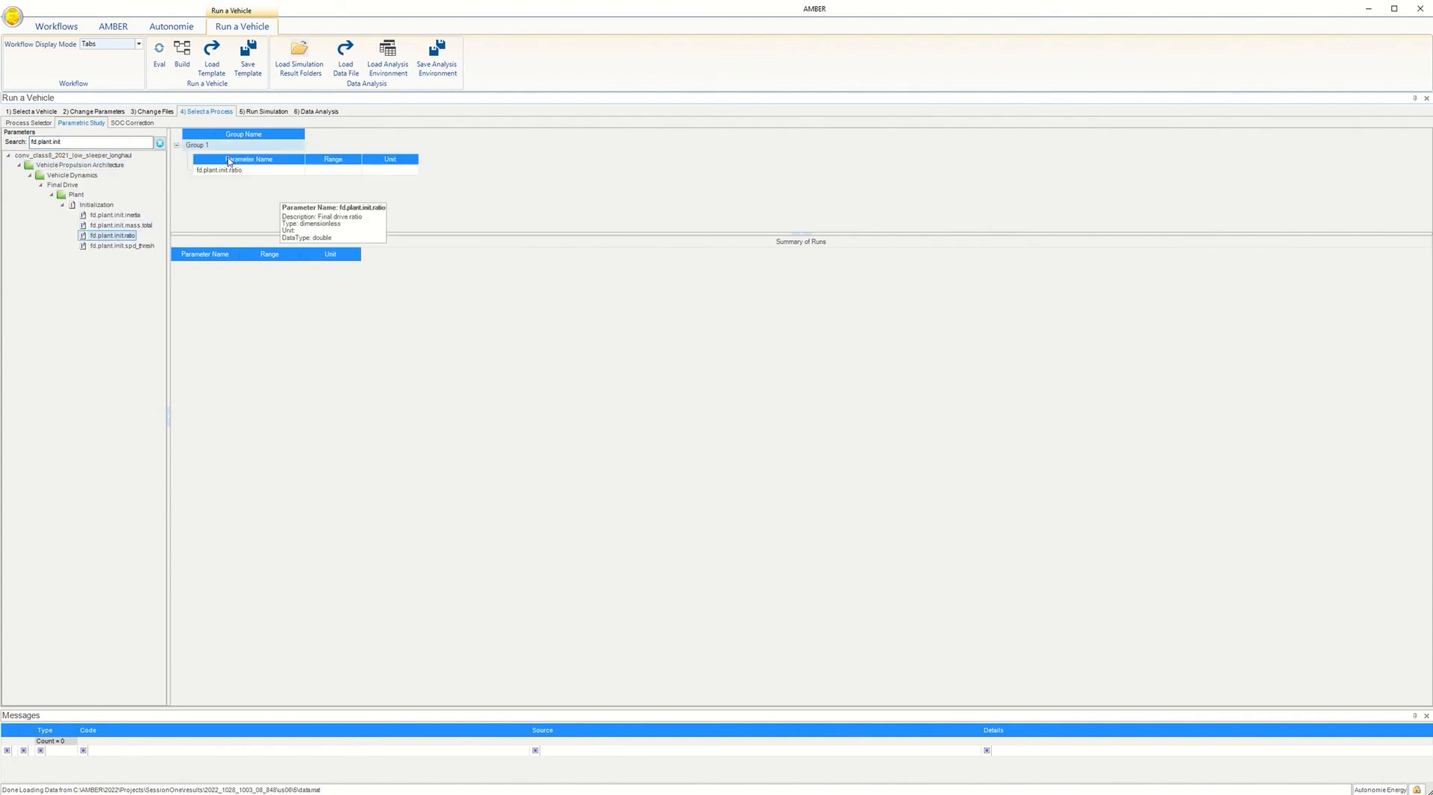
right_click(416, 165)
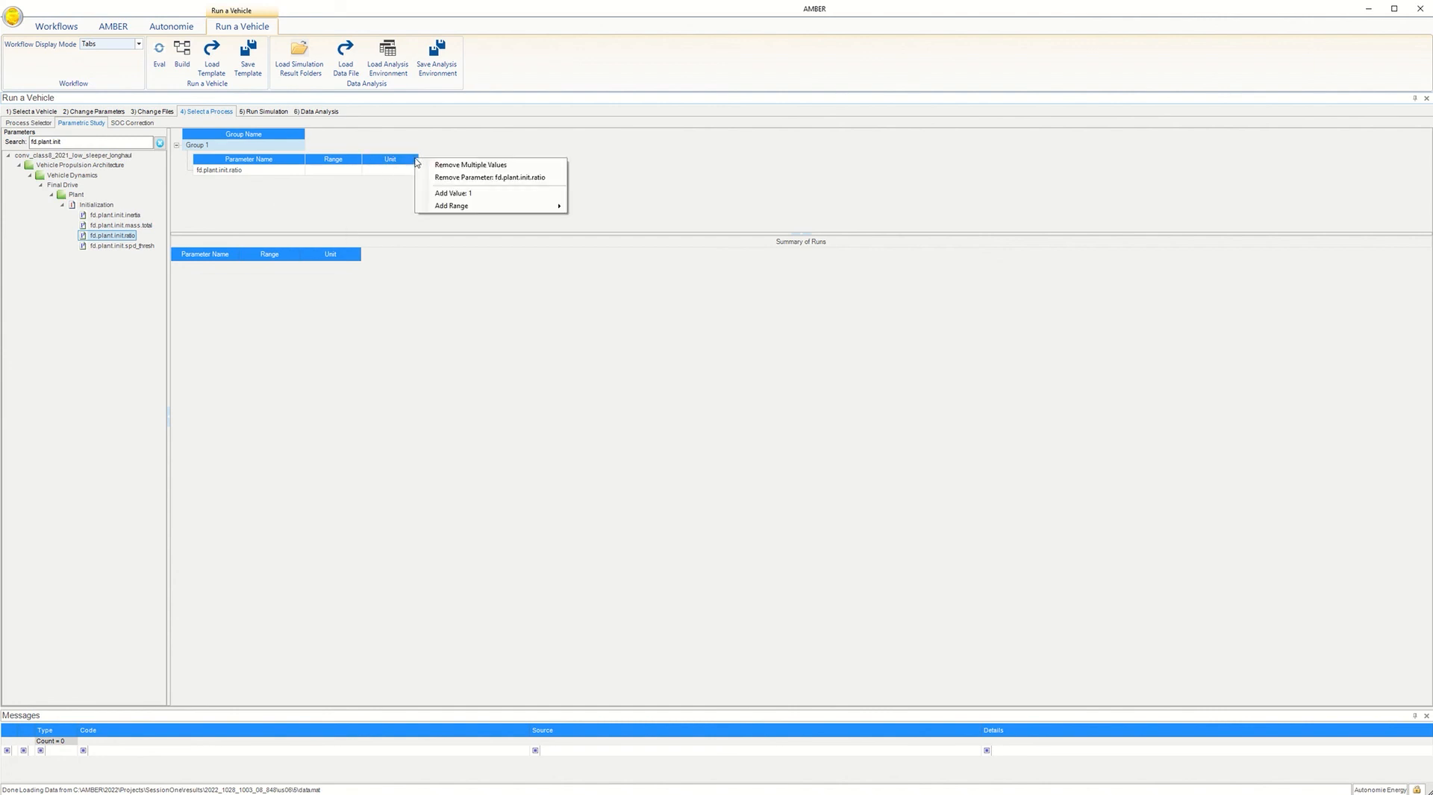
click(452, 193)
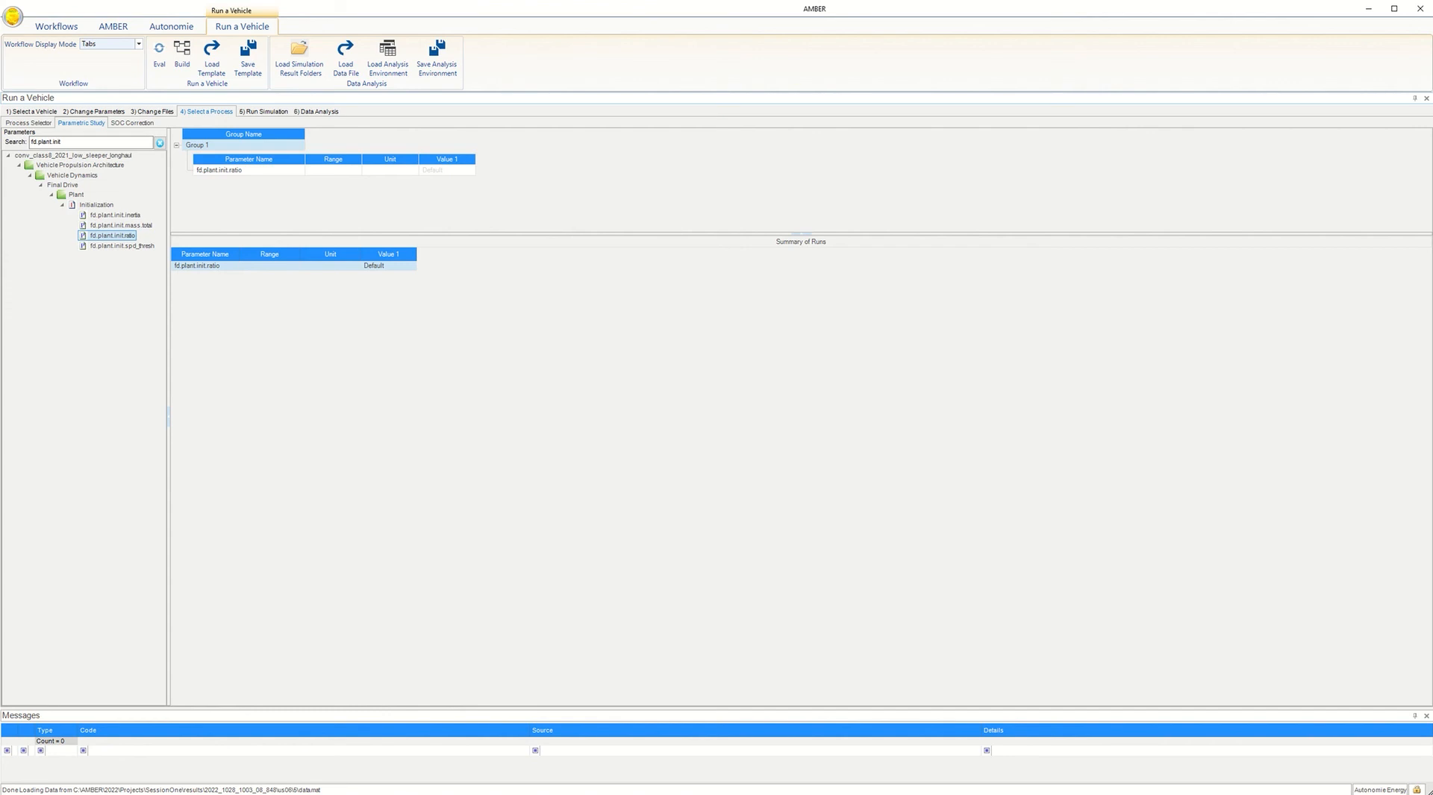
Check the final drive's default ratio under fd.plant.init in the MATLAB Command Window
click(470, 762)
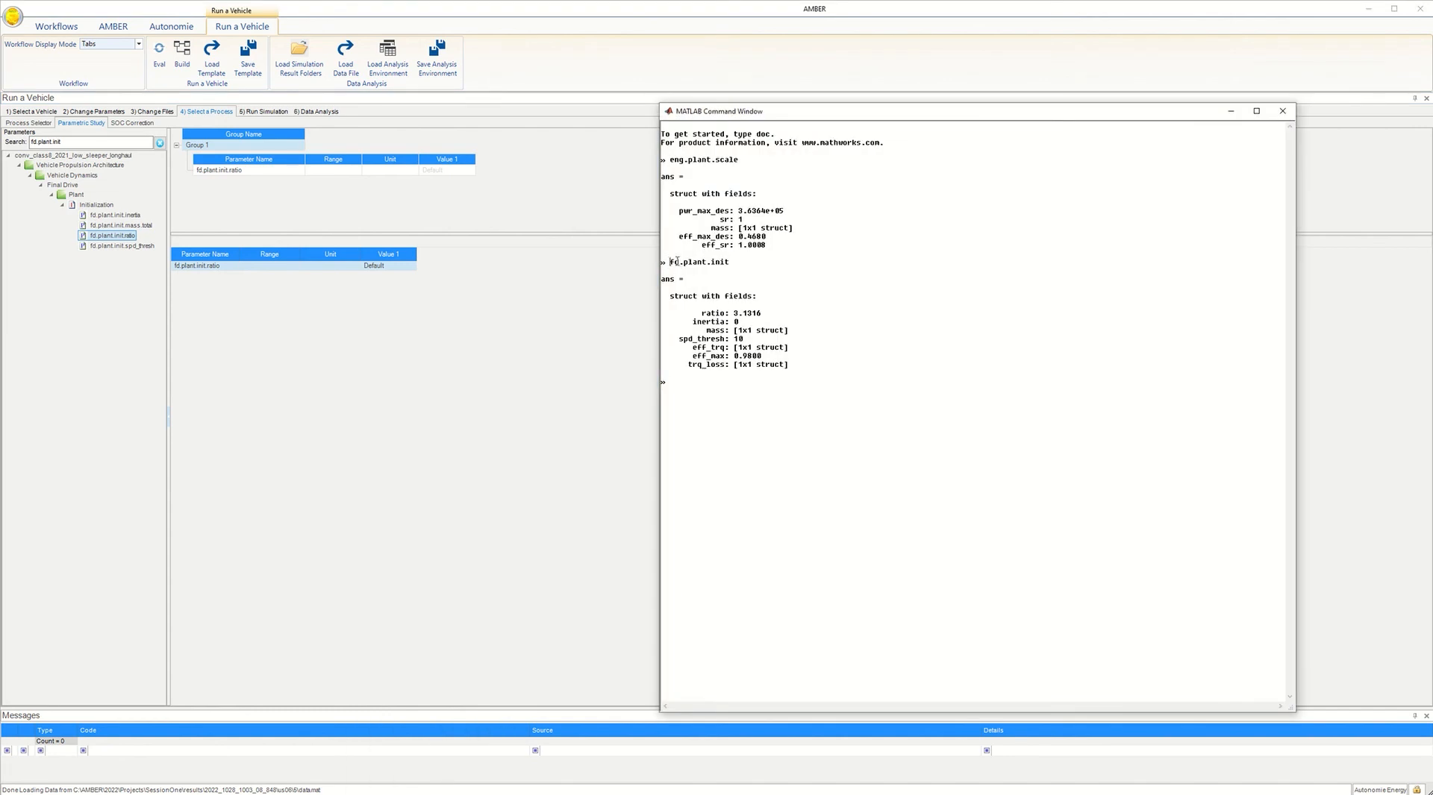
drag(667, 262, 747, 260)
drag(733, 314, 762, 314)
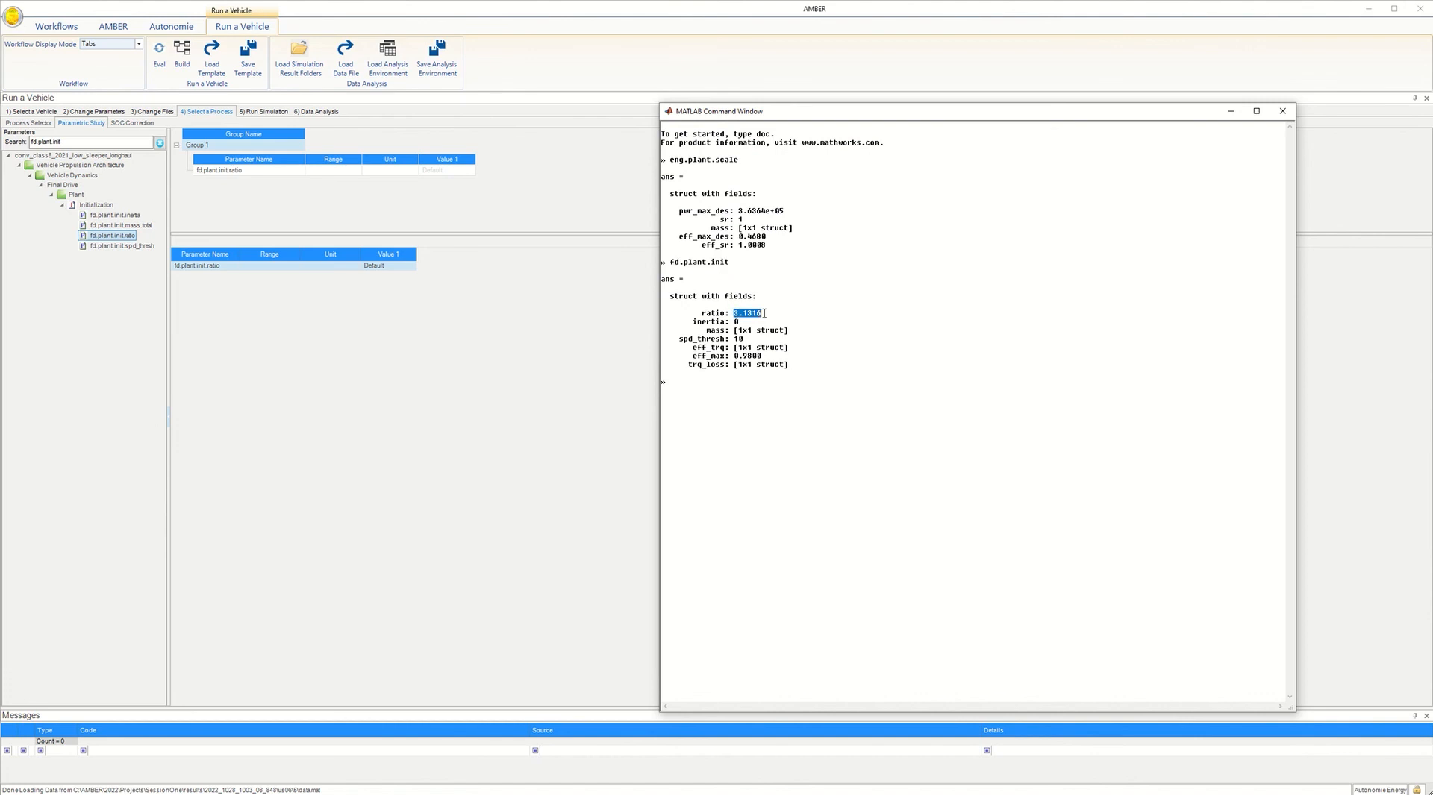
Add a second study value of 4 for fd.plant.init.ratio and check that both example cycles have the parametric study enabled
click(483, 200)
right_click(447, 164)
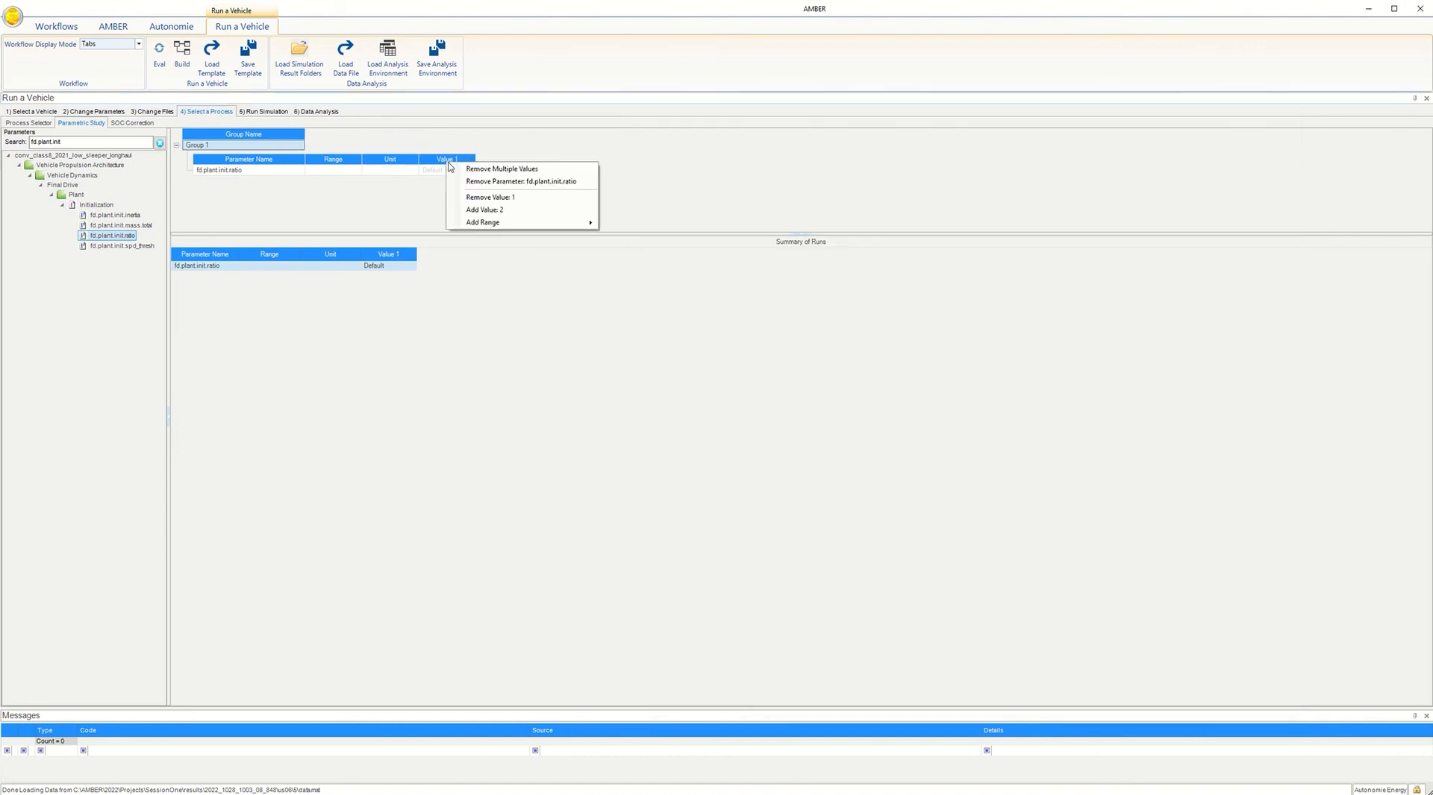
click(519, 210)
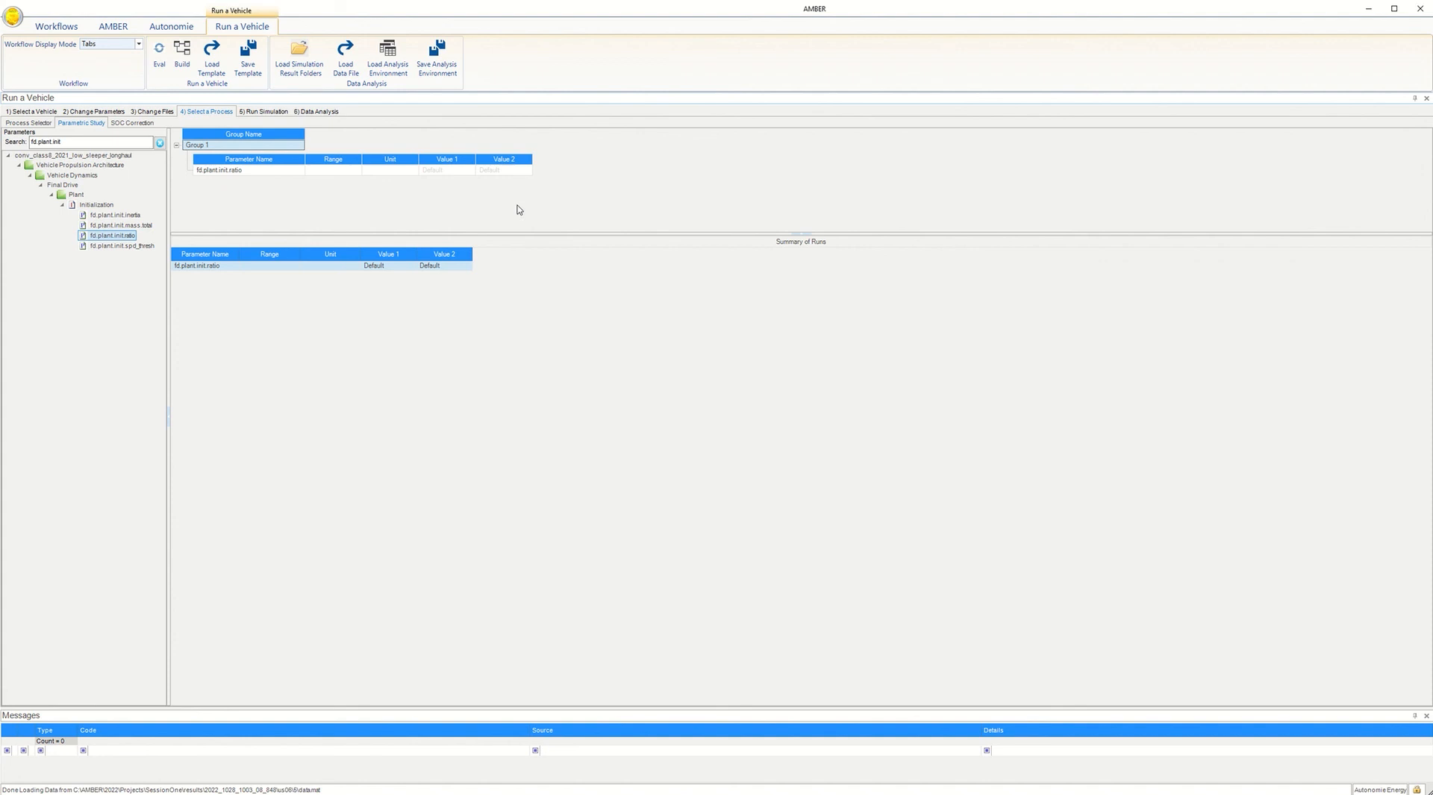
click(502, 171)
text(4)
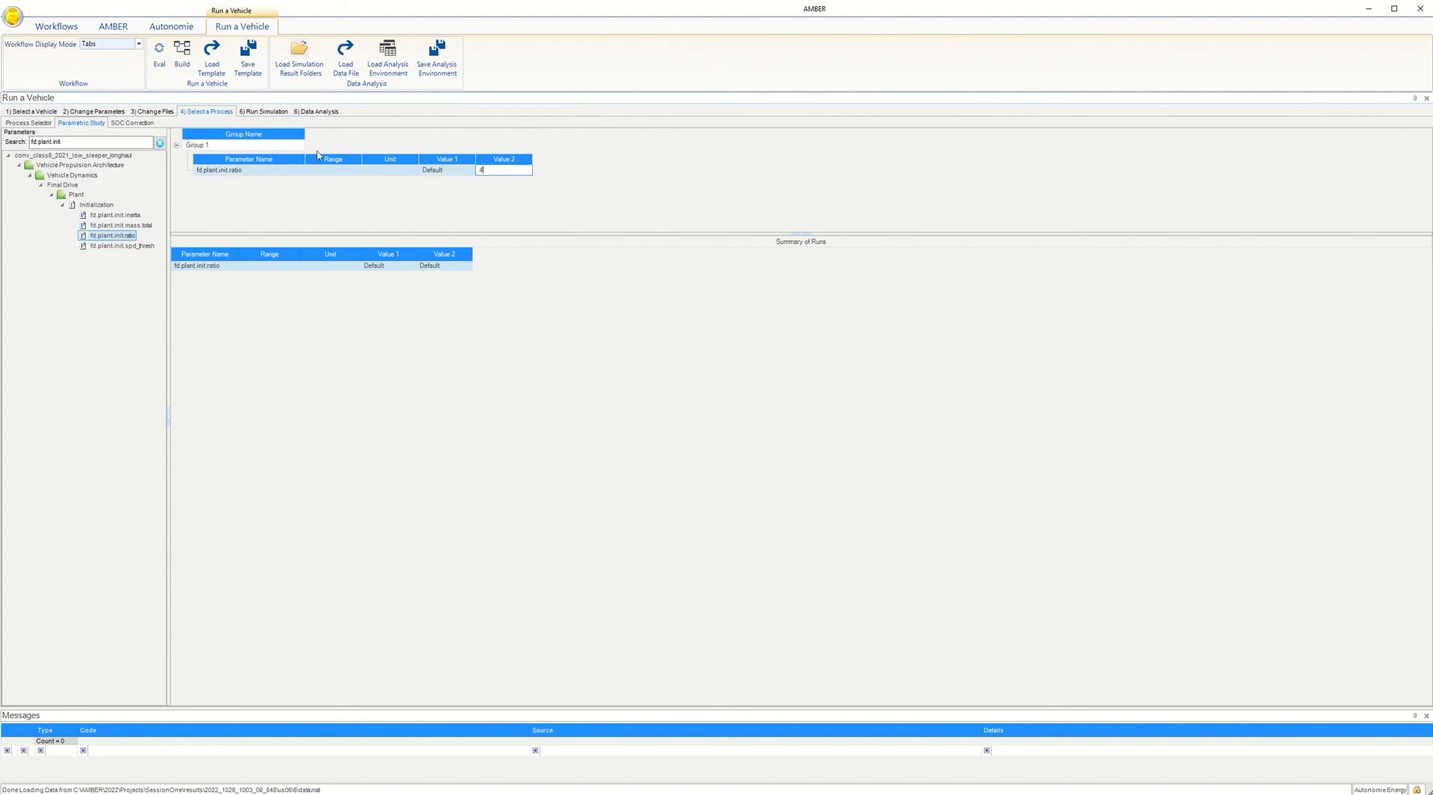
click(30, 123)
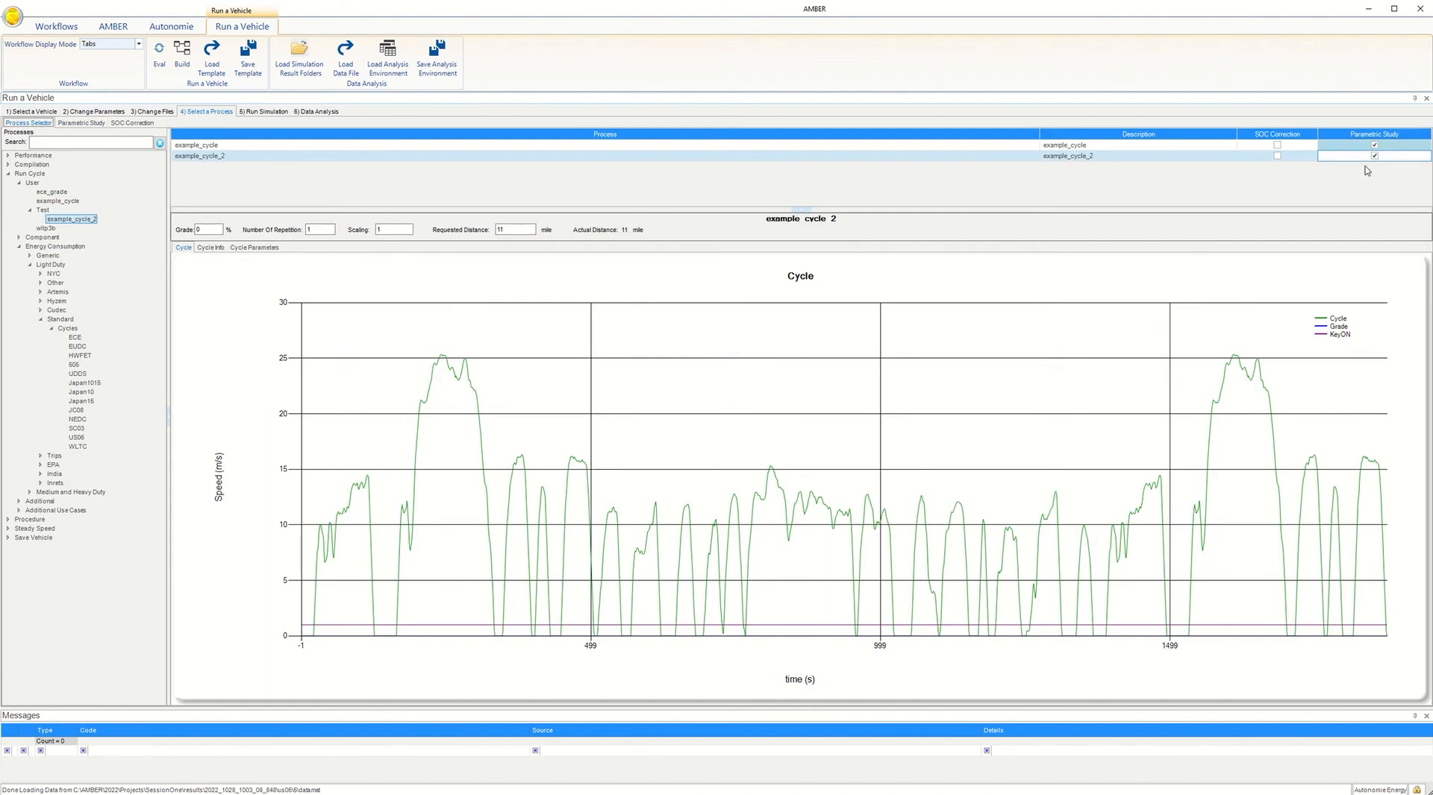
click(84, 123)
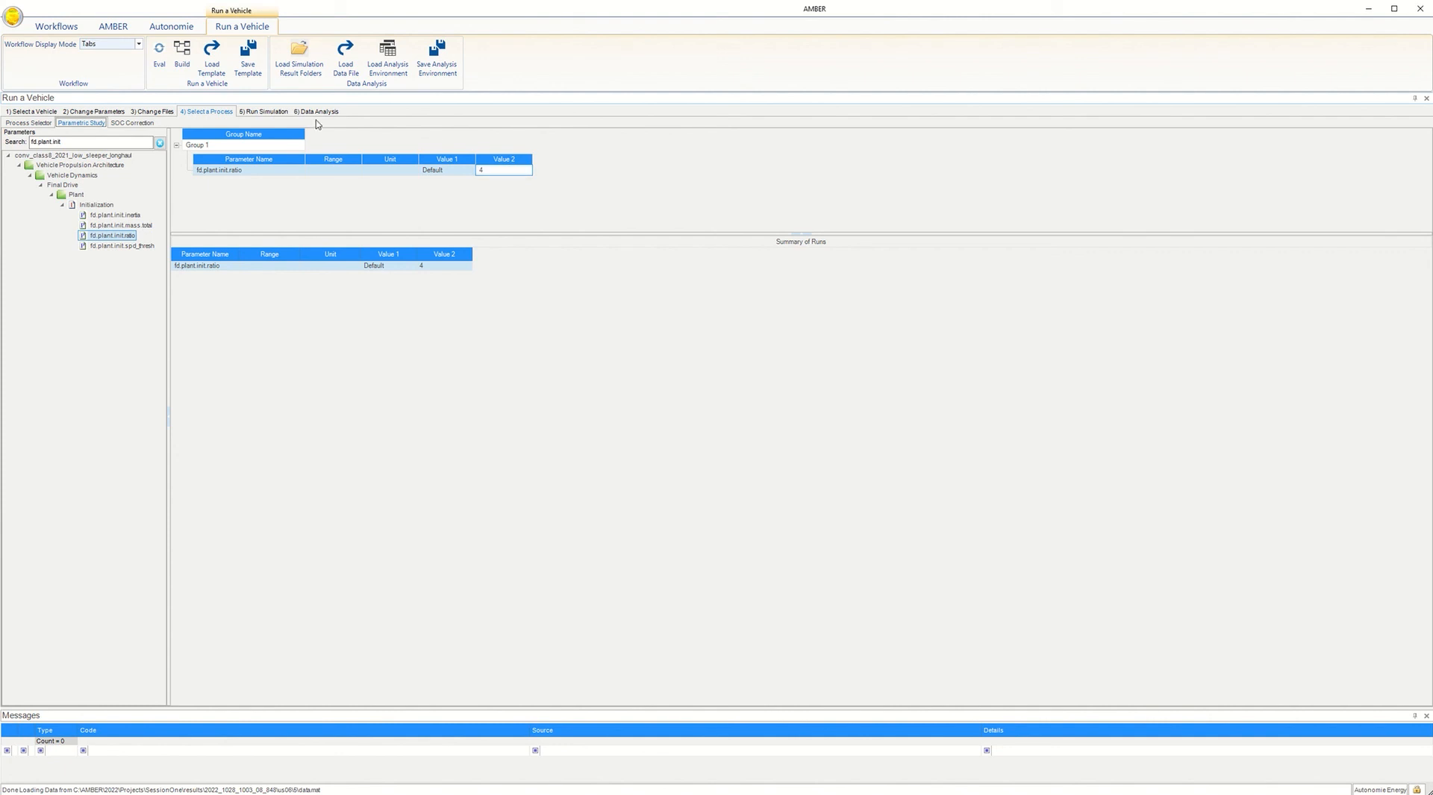
Launch the simulations with 4 running in parallel and move the MATLAB windows aside
click(263, 113)
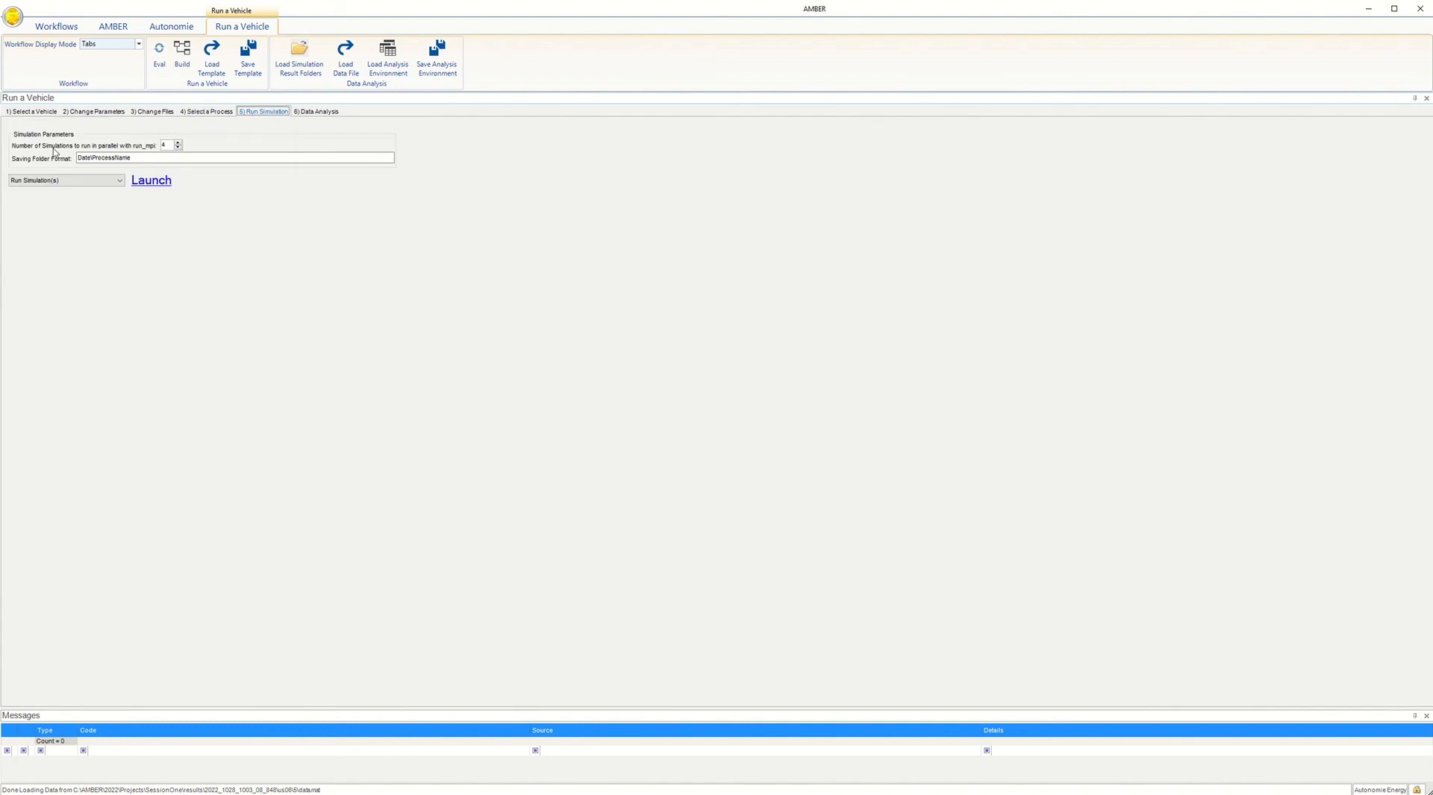
click(179, 148)
click(176, 147)
click(161, 182)
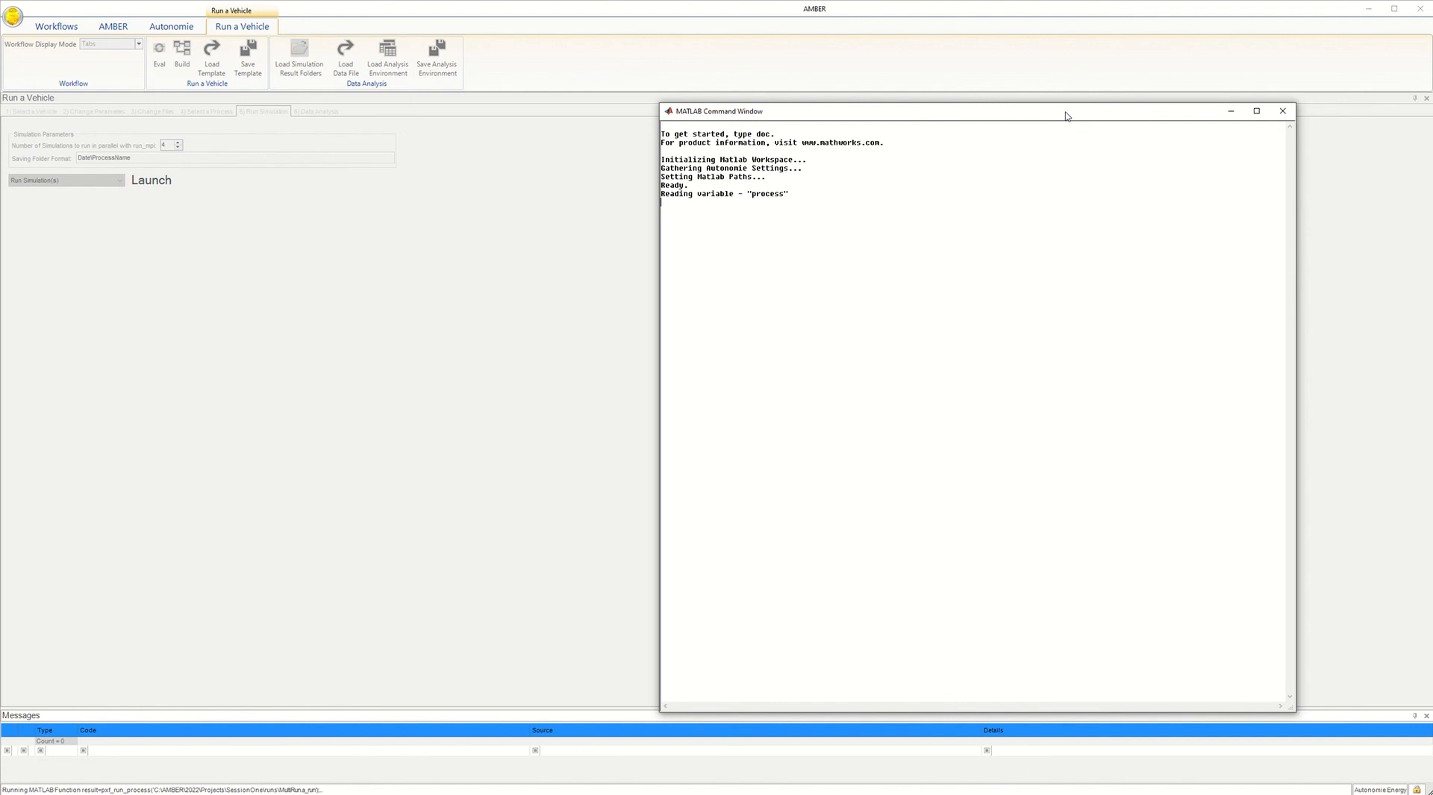
drag(1065, 115, 670, 101)
drag(1036, 118, 732, 112)
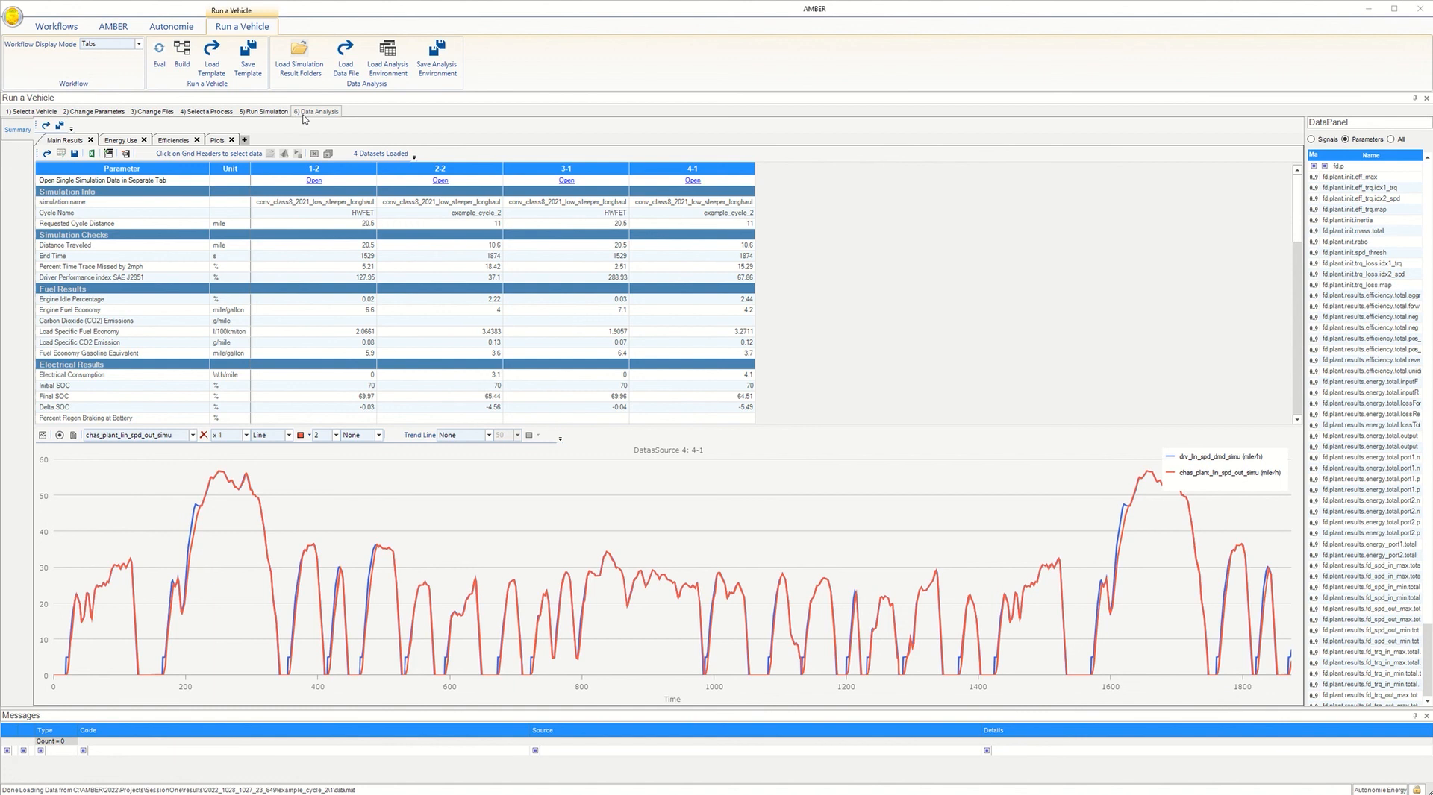
Open the standalone Analyze Data workflow, compare it with the vehicle run's data analysis, and close it
click(69, 29)
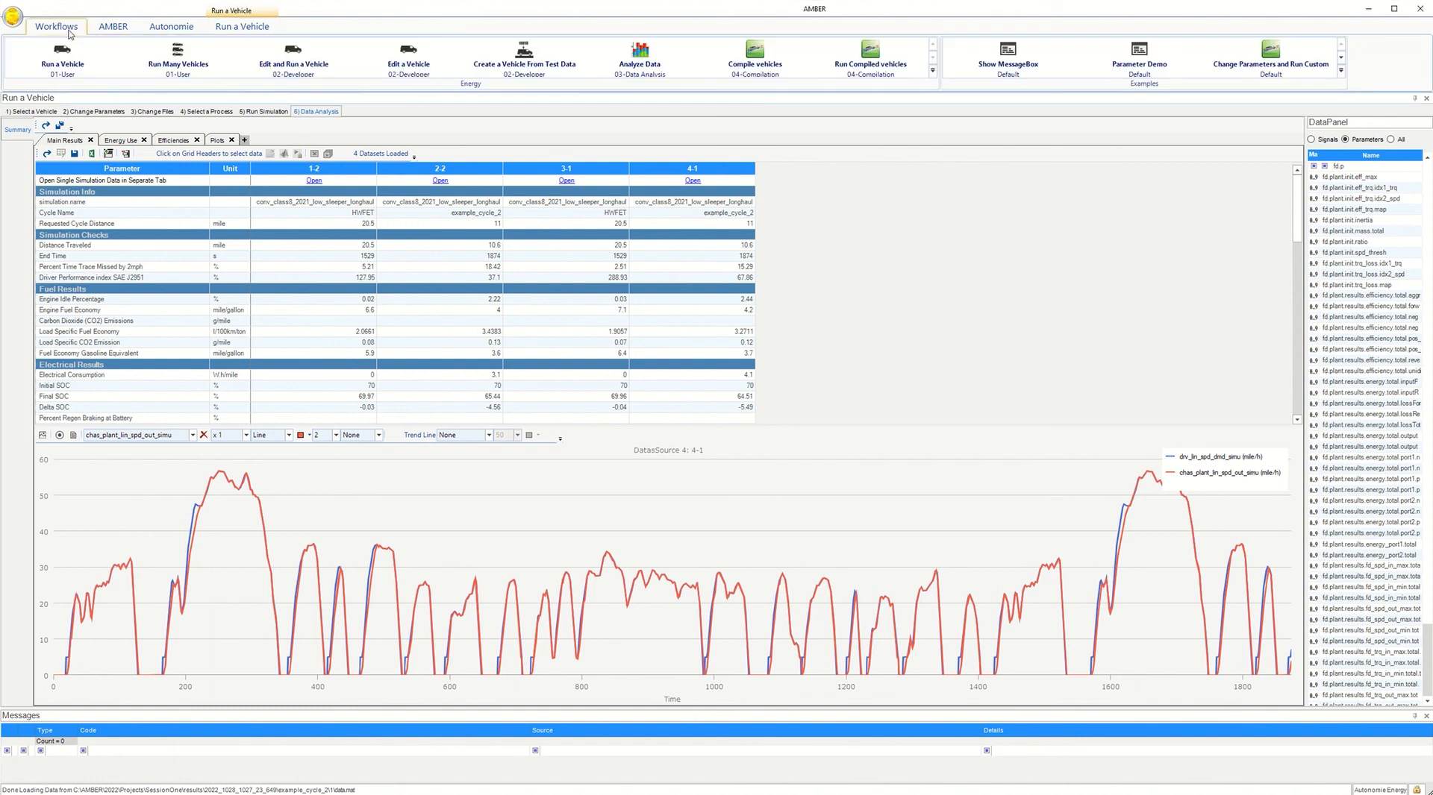
click(640, 58)
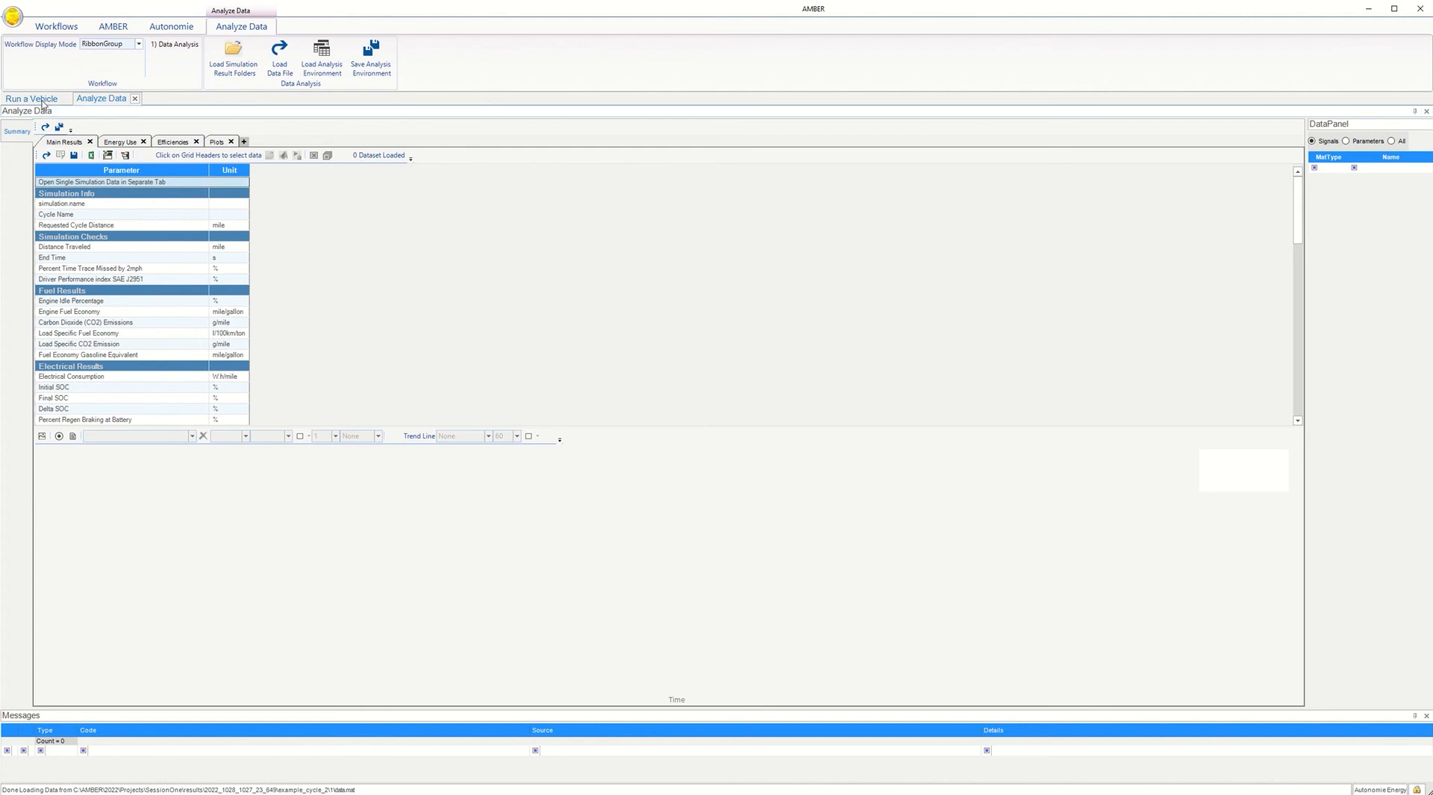
click(43, 100)
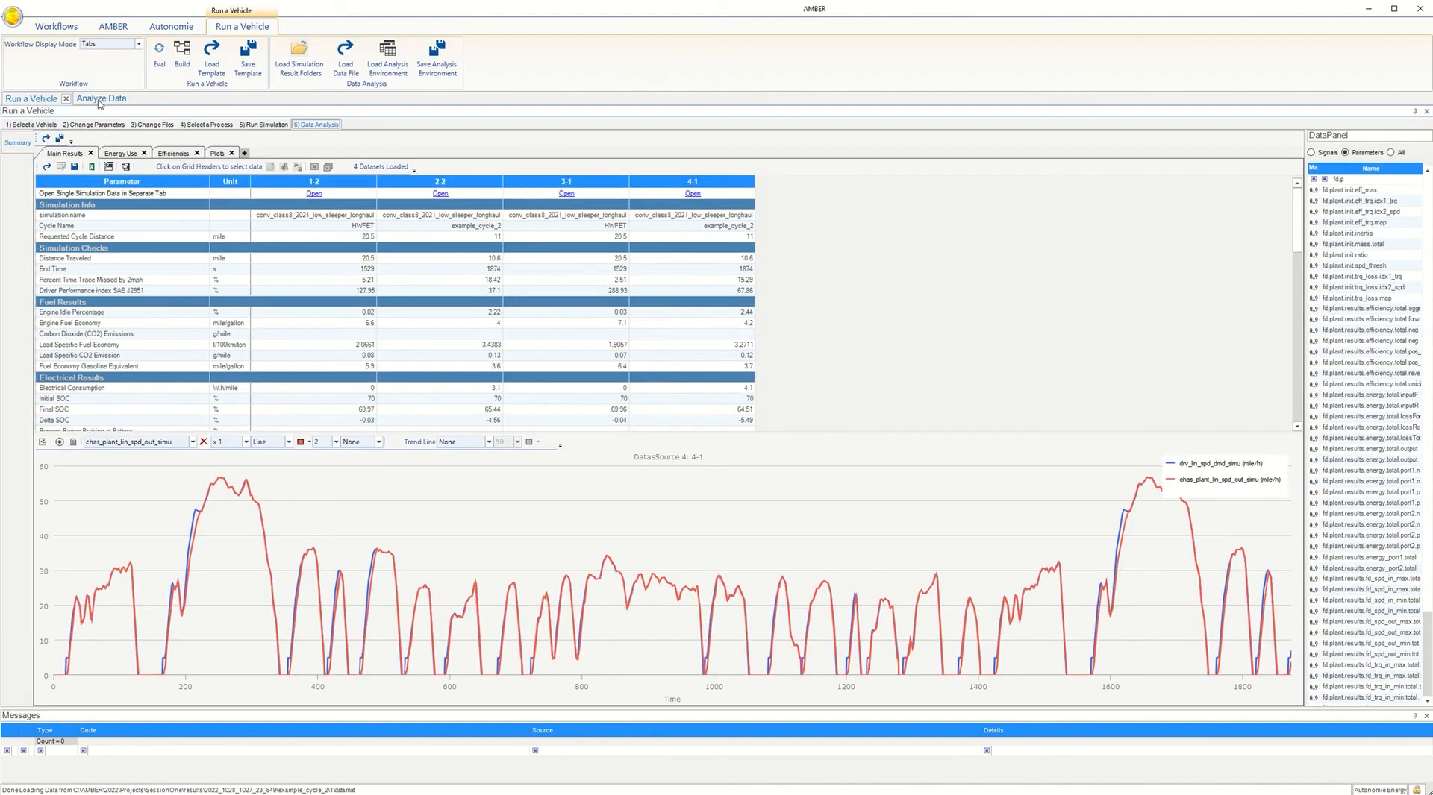
click(103, 100)
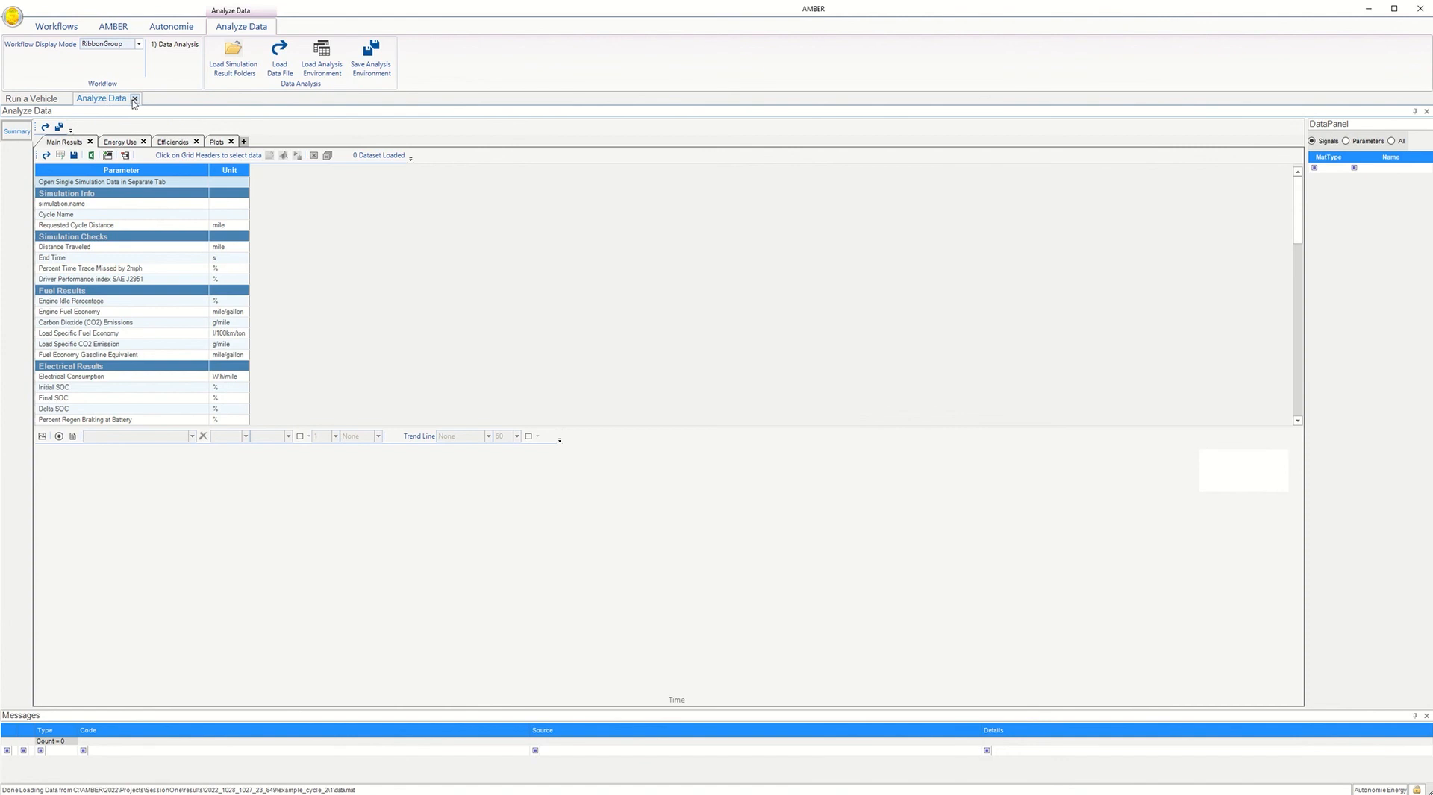
click(134, 99)
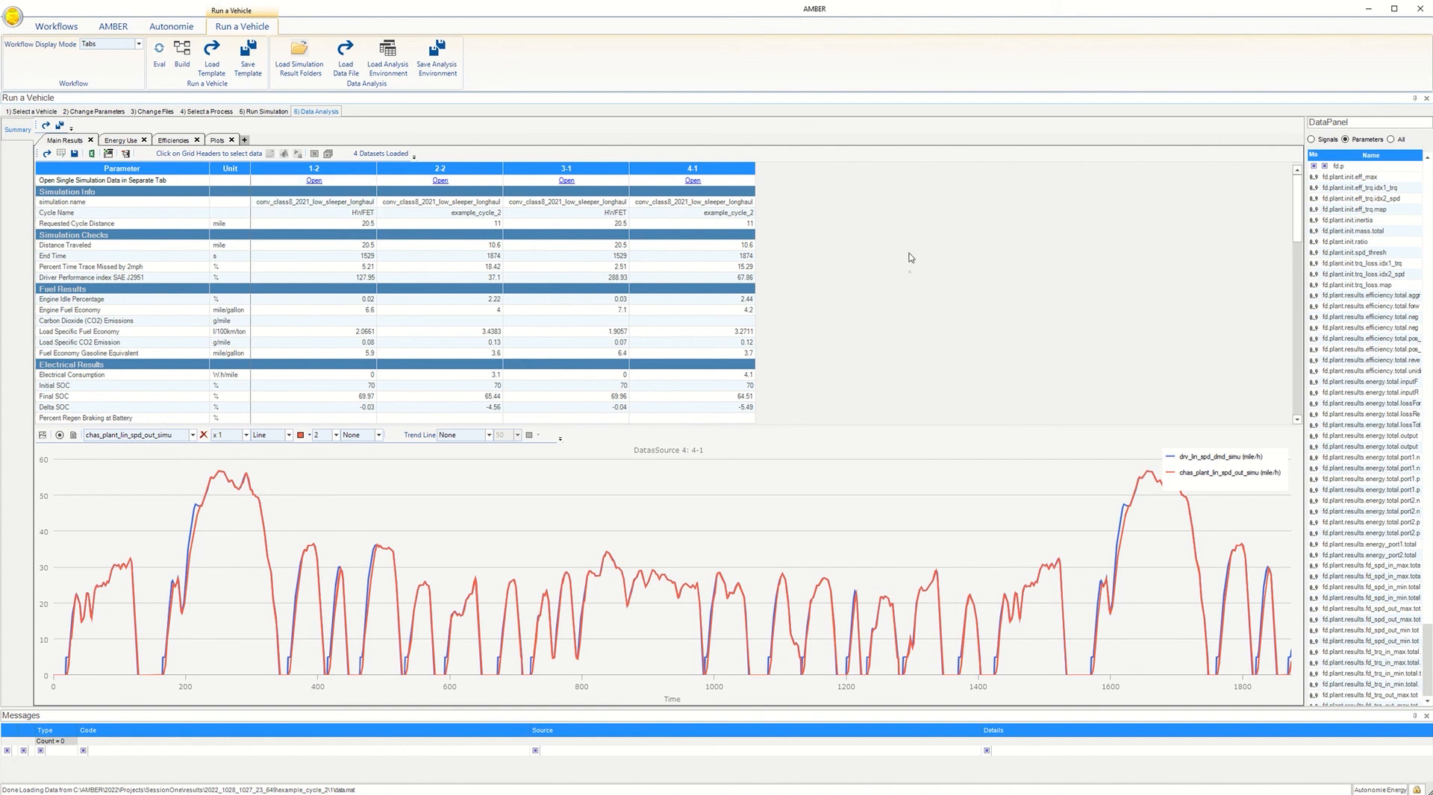
Review the main results by cycle and compare the engine's maximum power with eng.plant.scale.pwr_max_des in the vehicle's parameter list
click(358, 215)
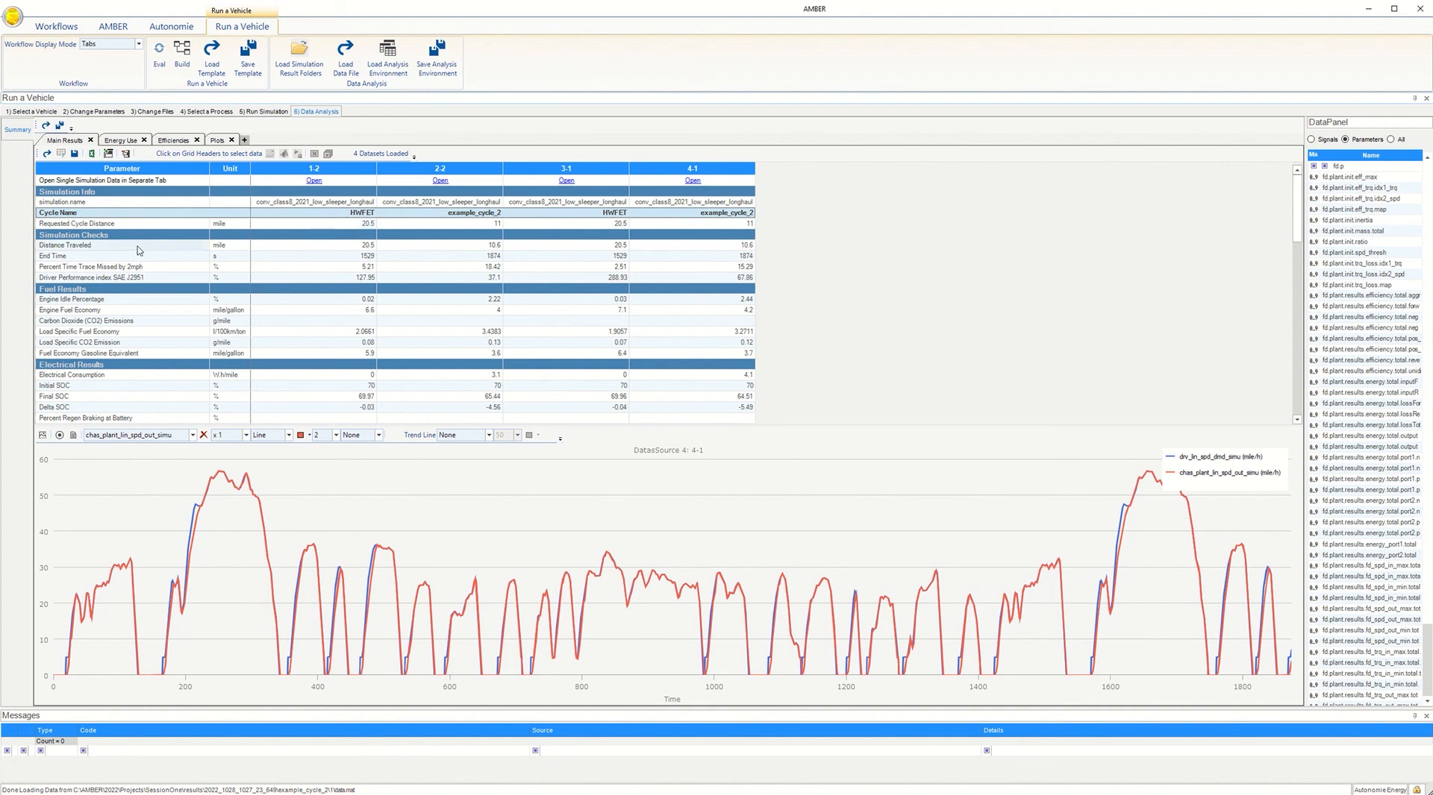
scroll(146, 315, down, 5)
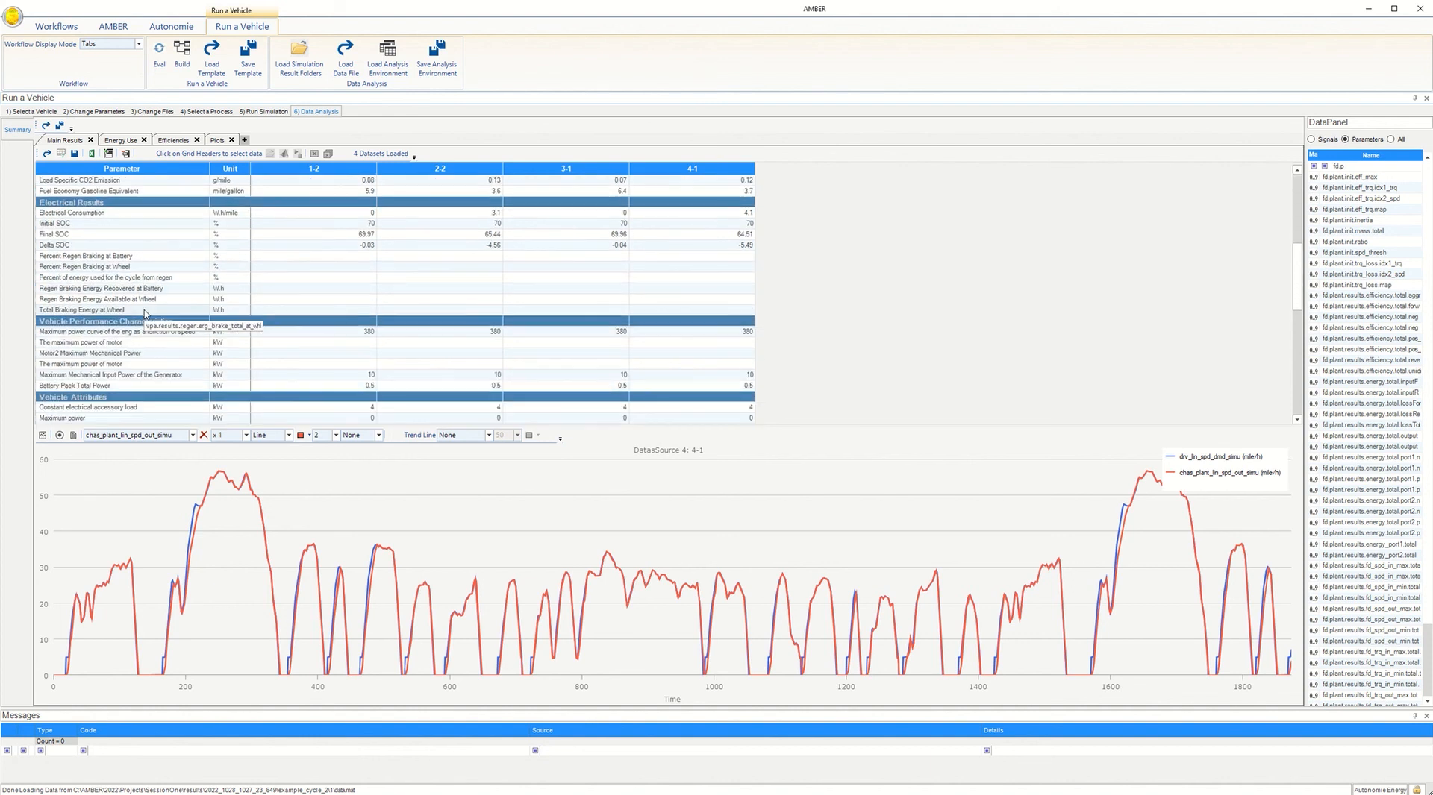
scroll(142, 240, down, 3)
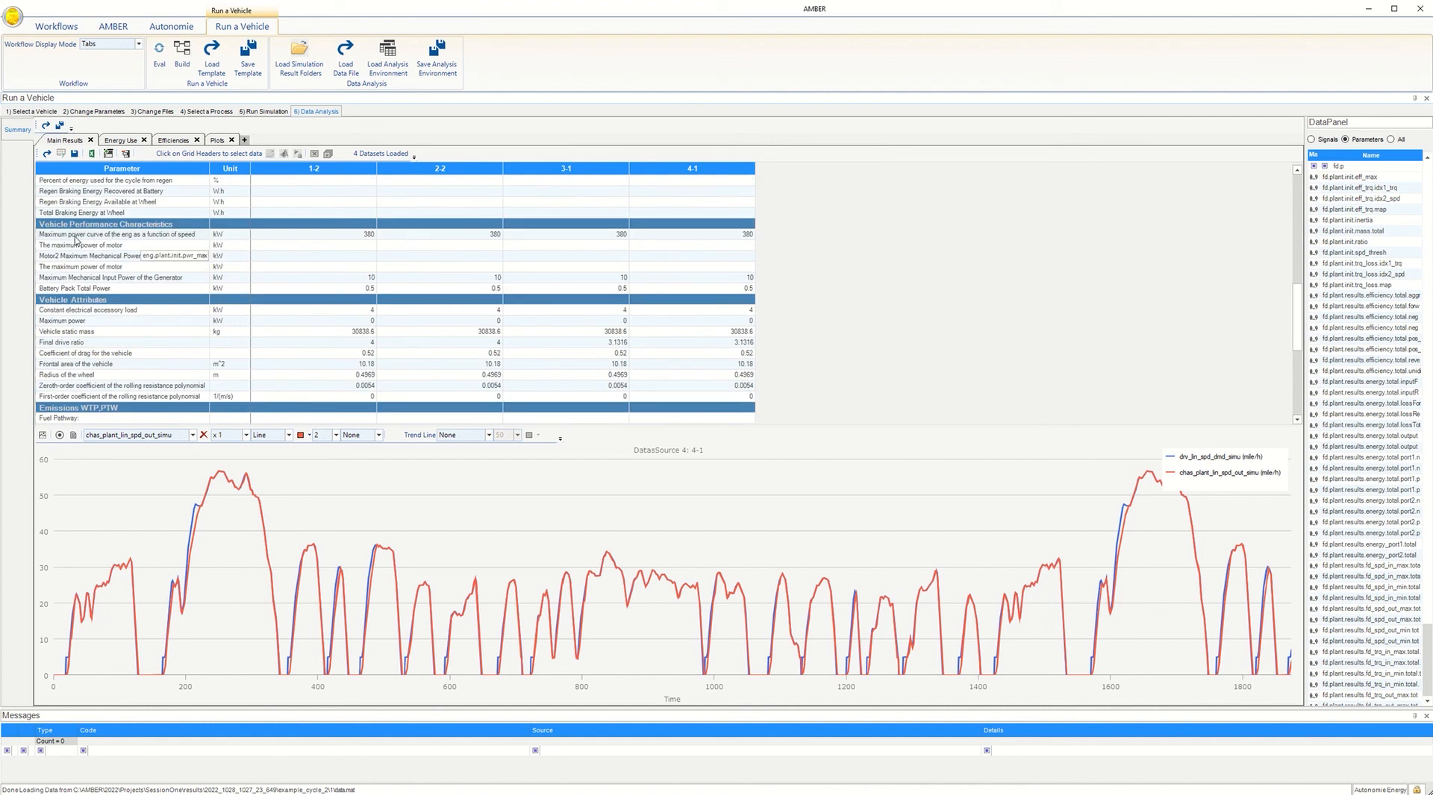
click(134, 237)
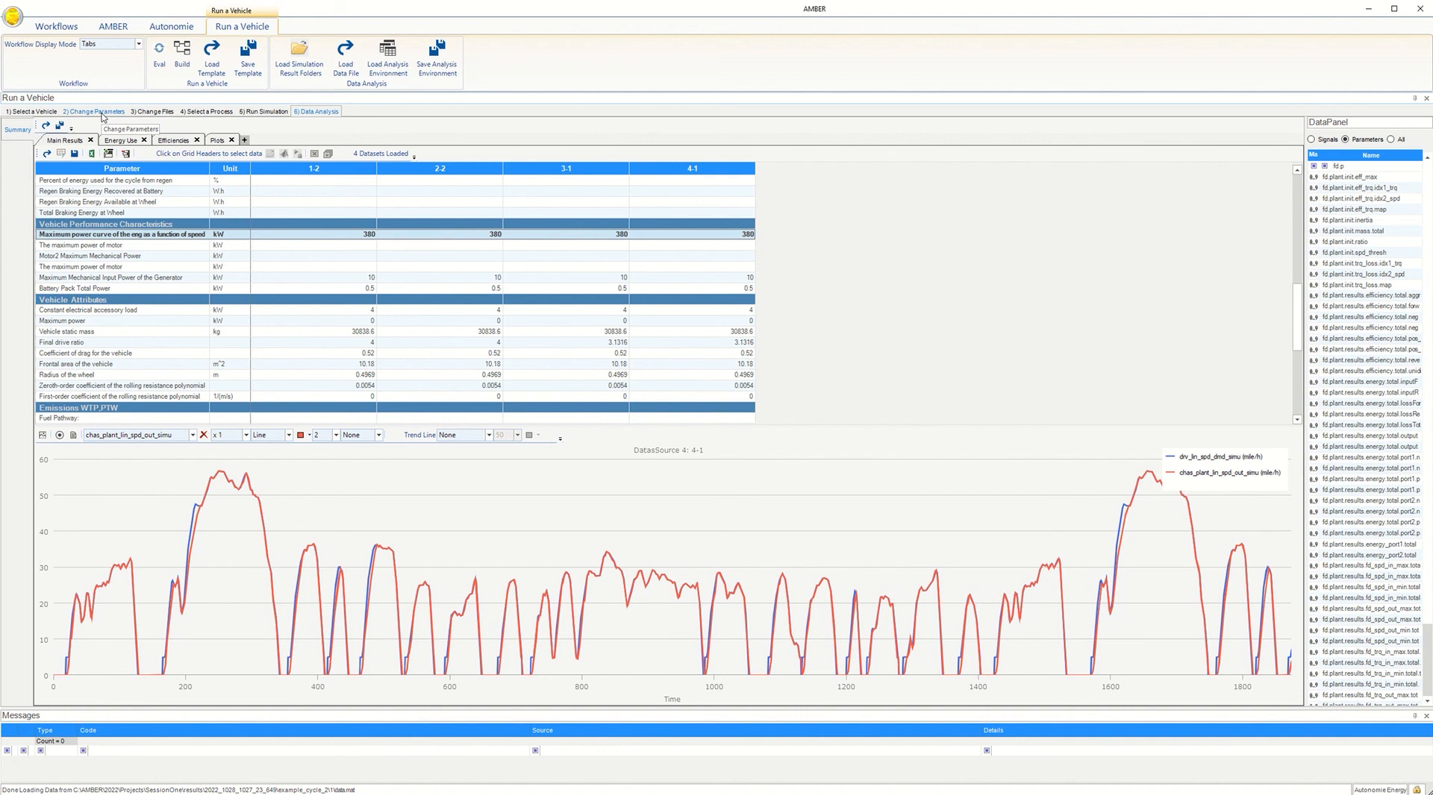
click(94, 112)
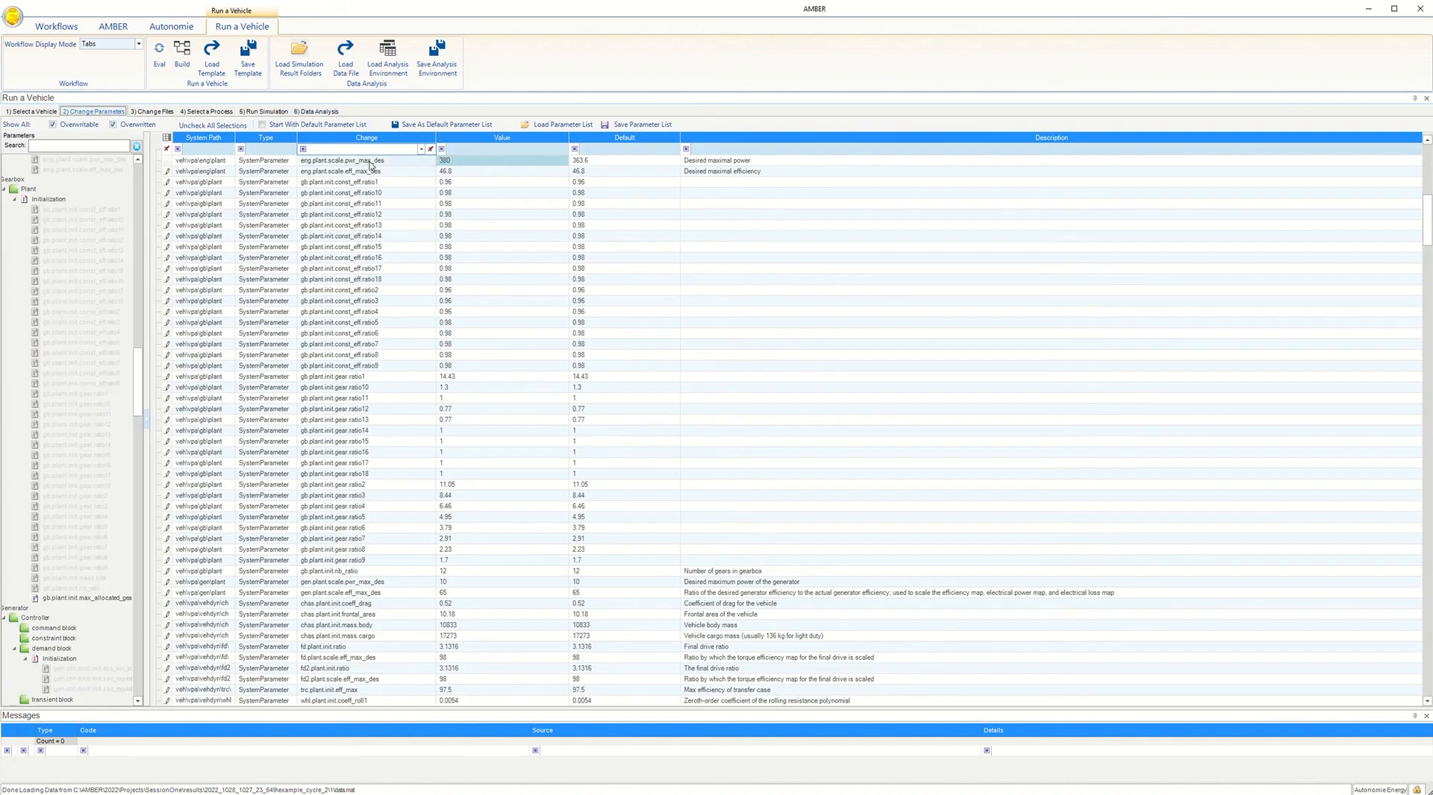
click(462, 162)
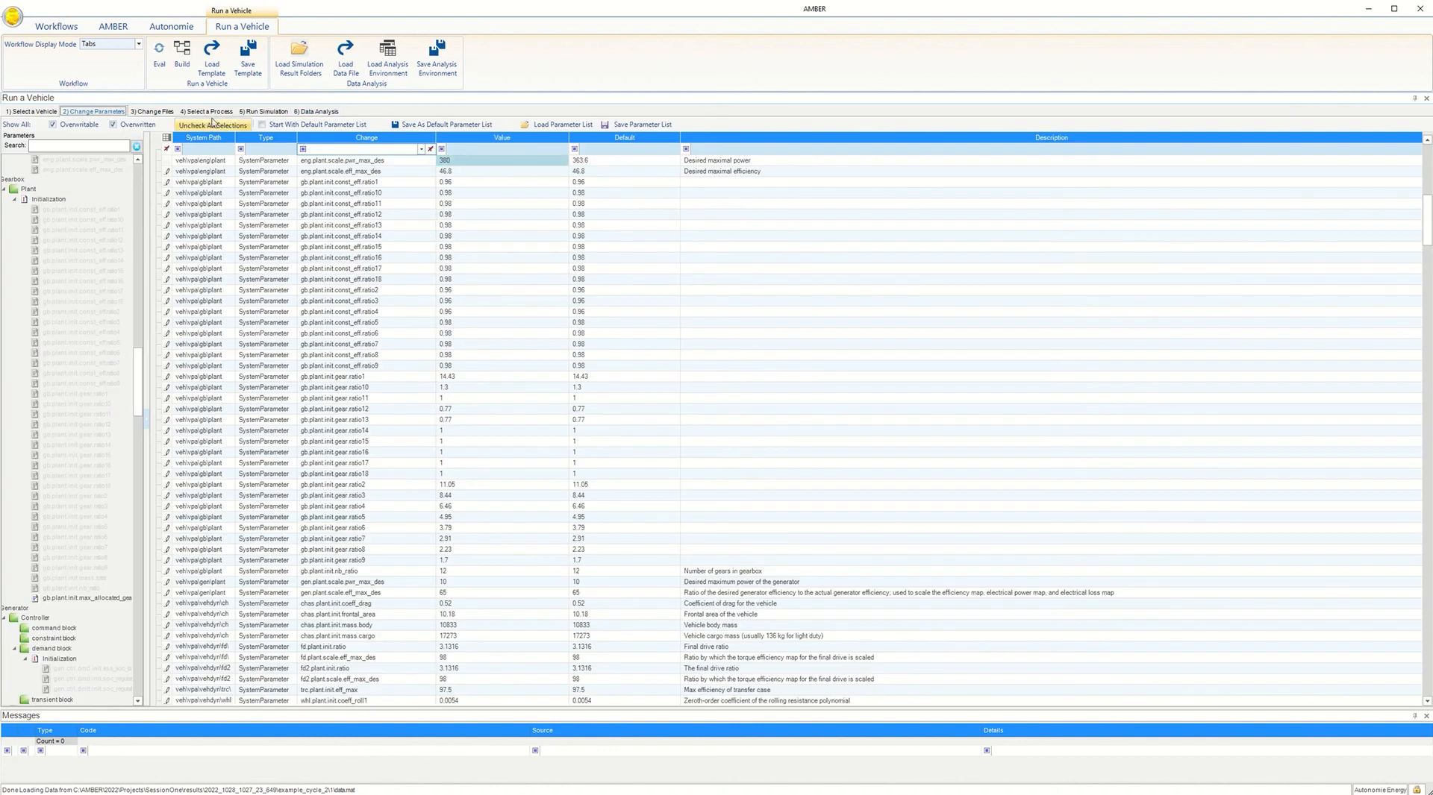
click(314, 112)
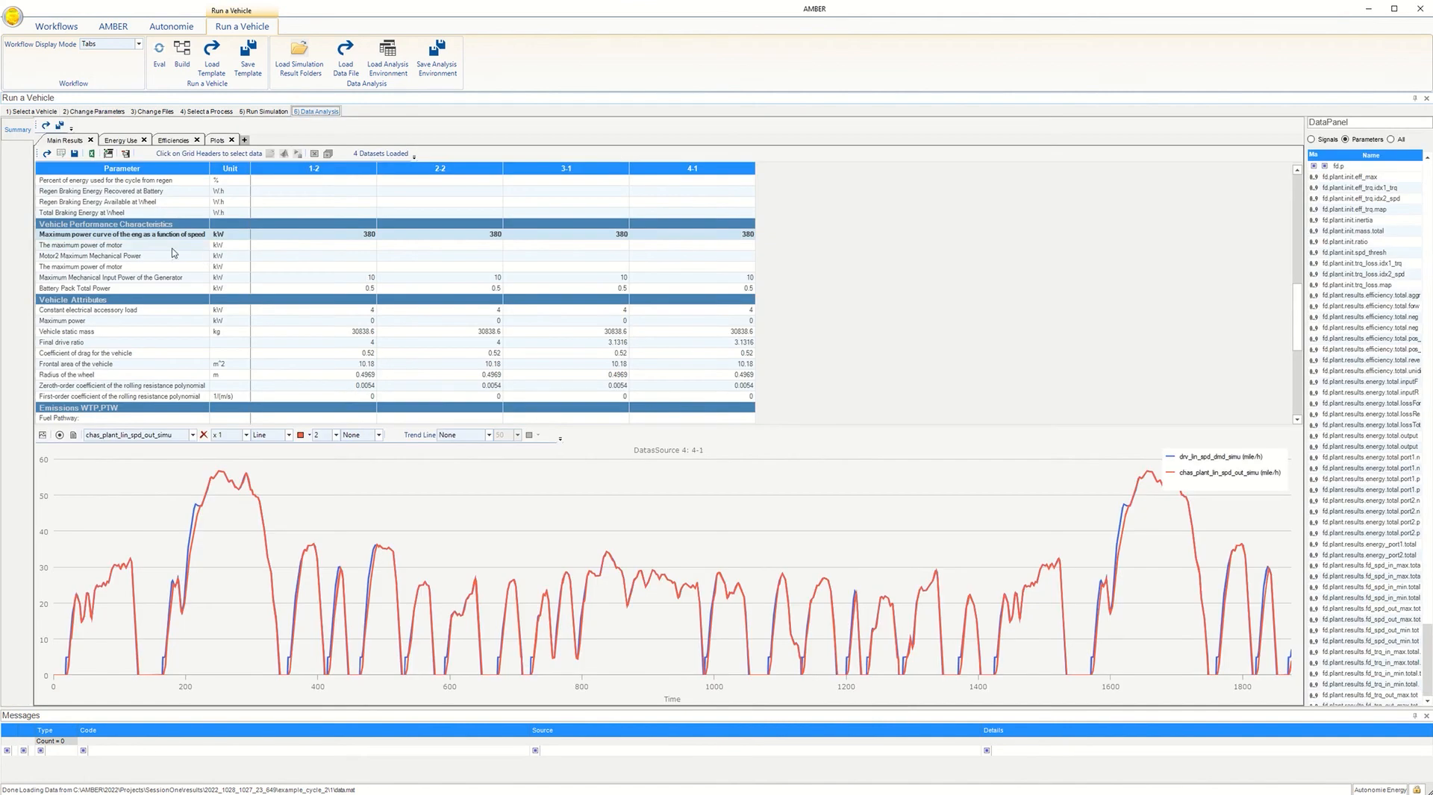
Compare the final drive ratio across the loaded datasets and widen the data panel to read its full parameter names
scroll(173, 252, down, 2)
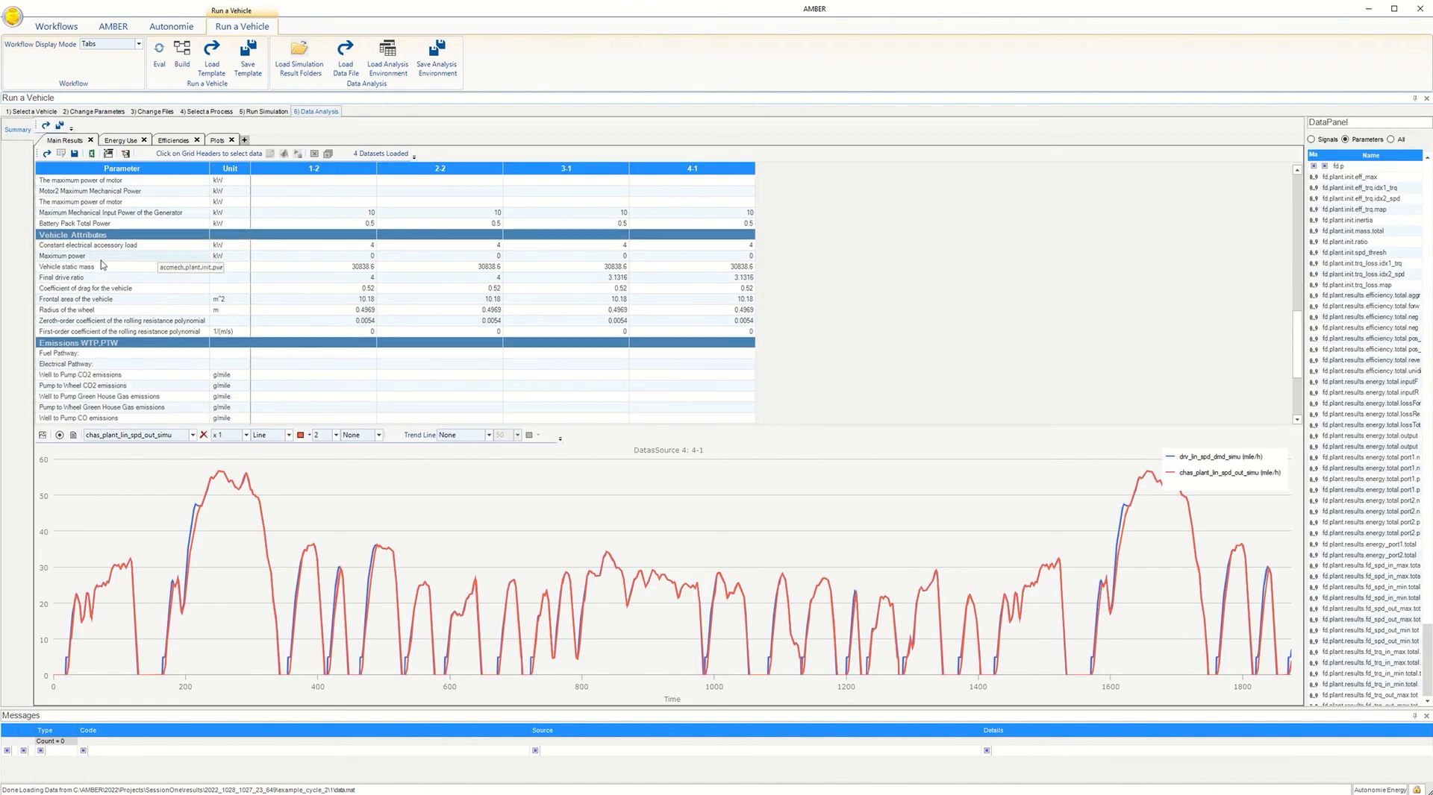
click(153, 280)
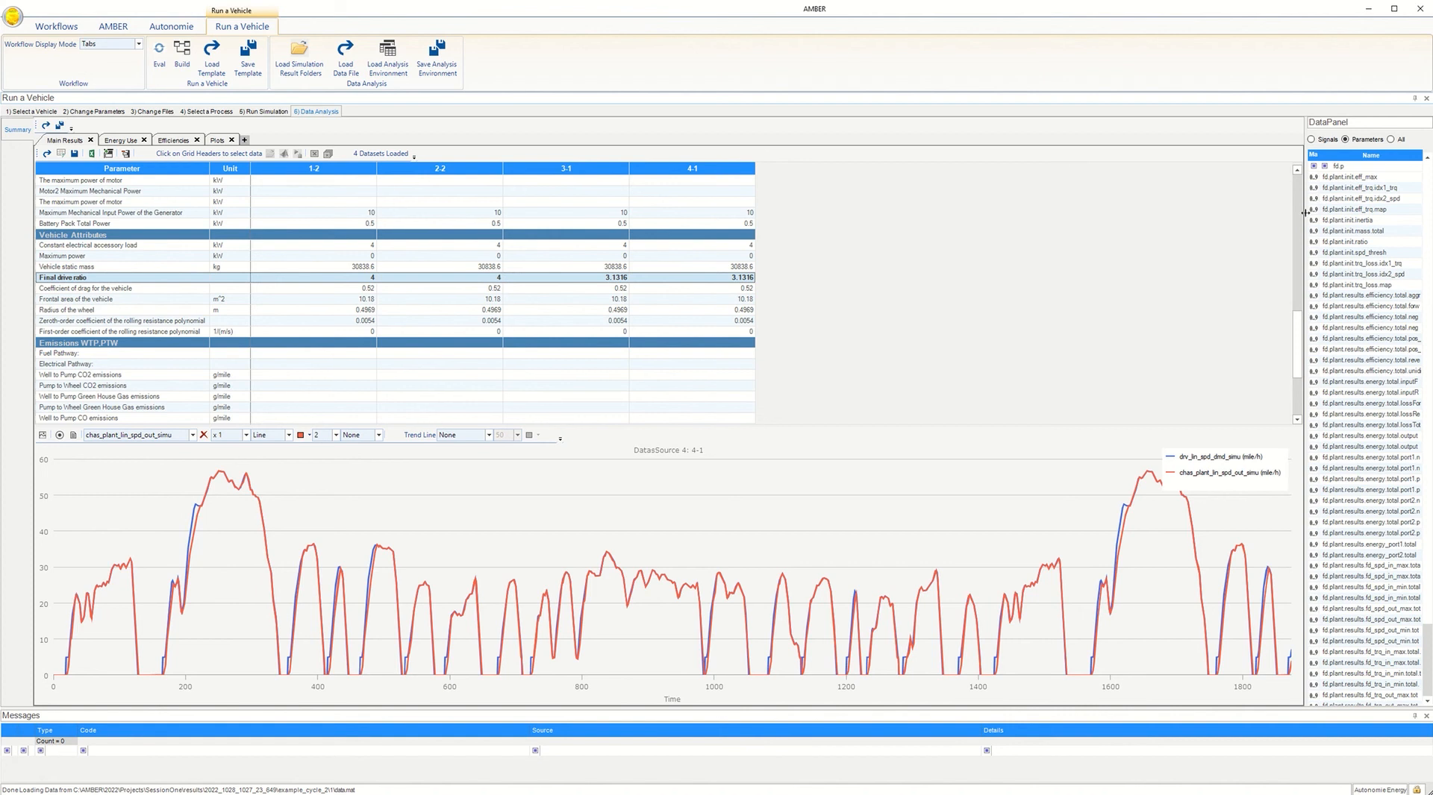
drag(1305, 212, 1194, 213)
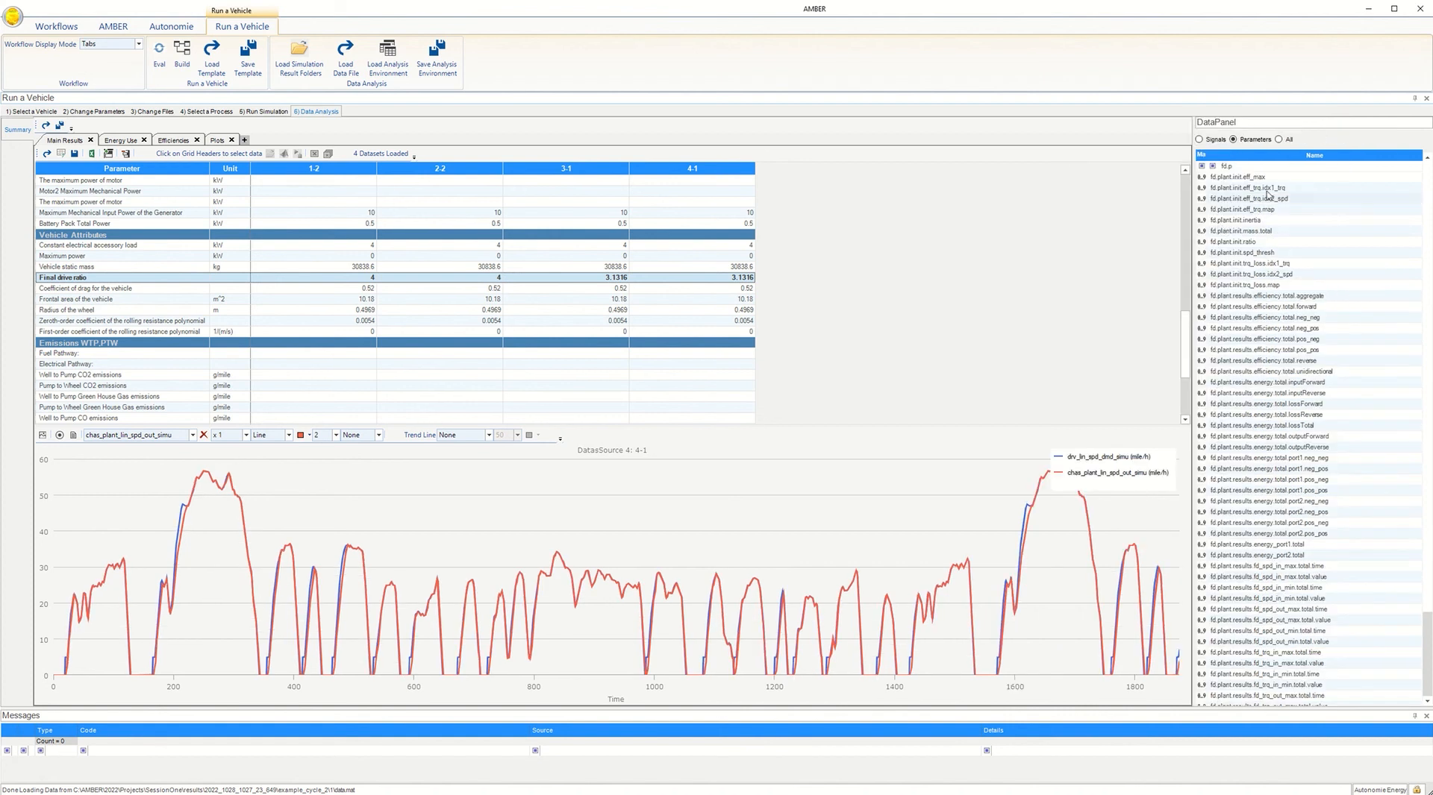
click(1215, 140)
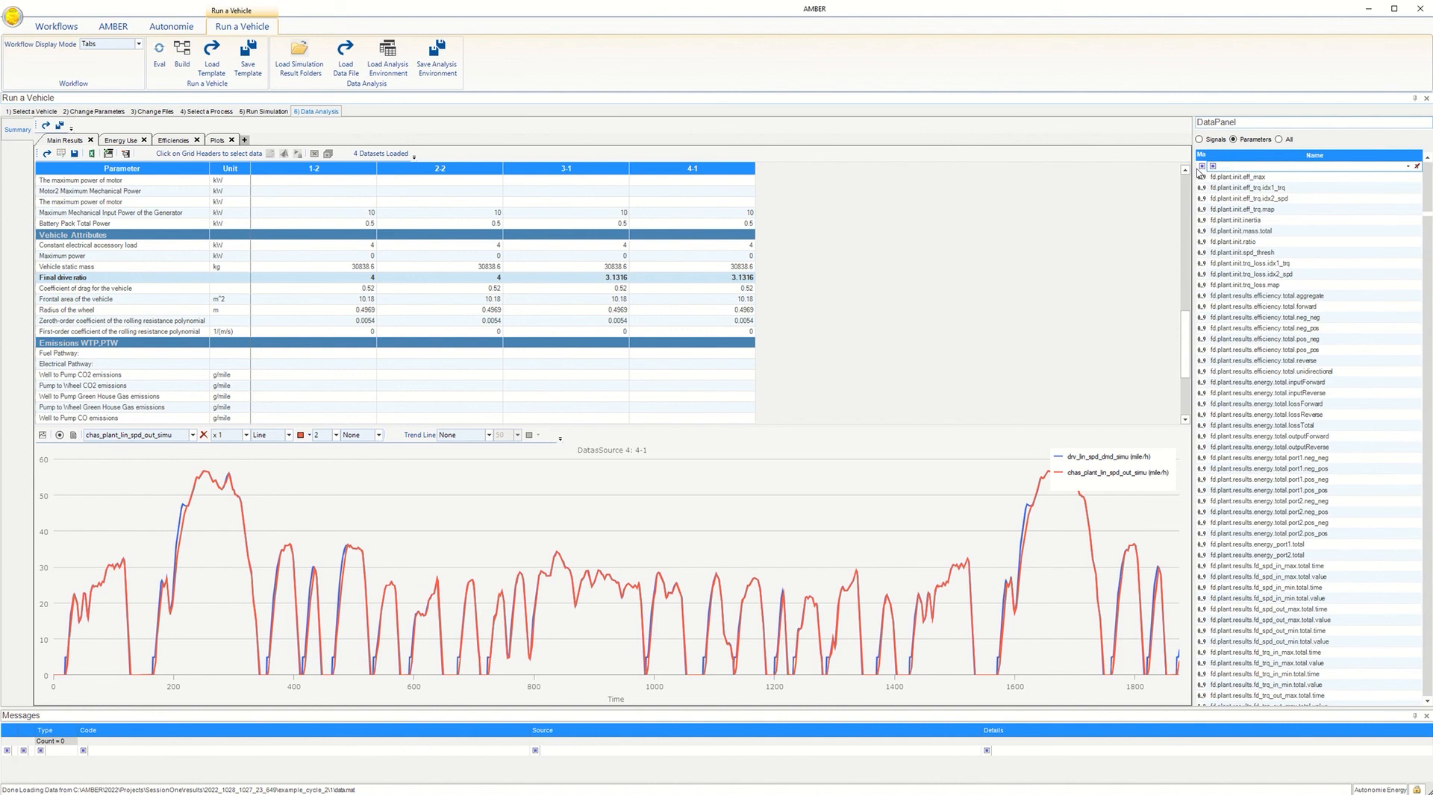
click(406, 281)
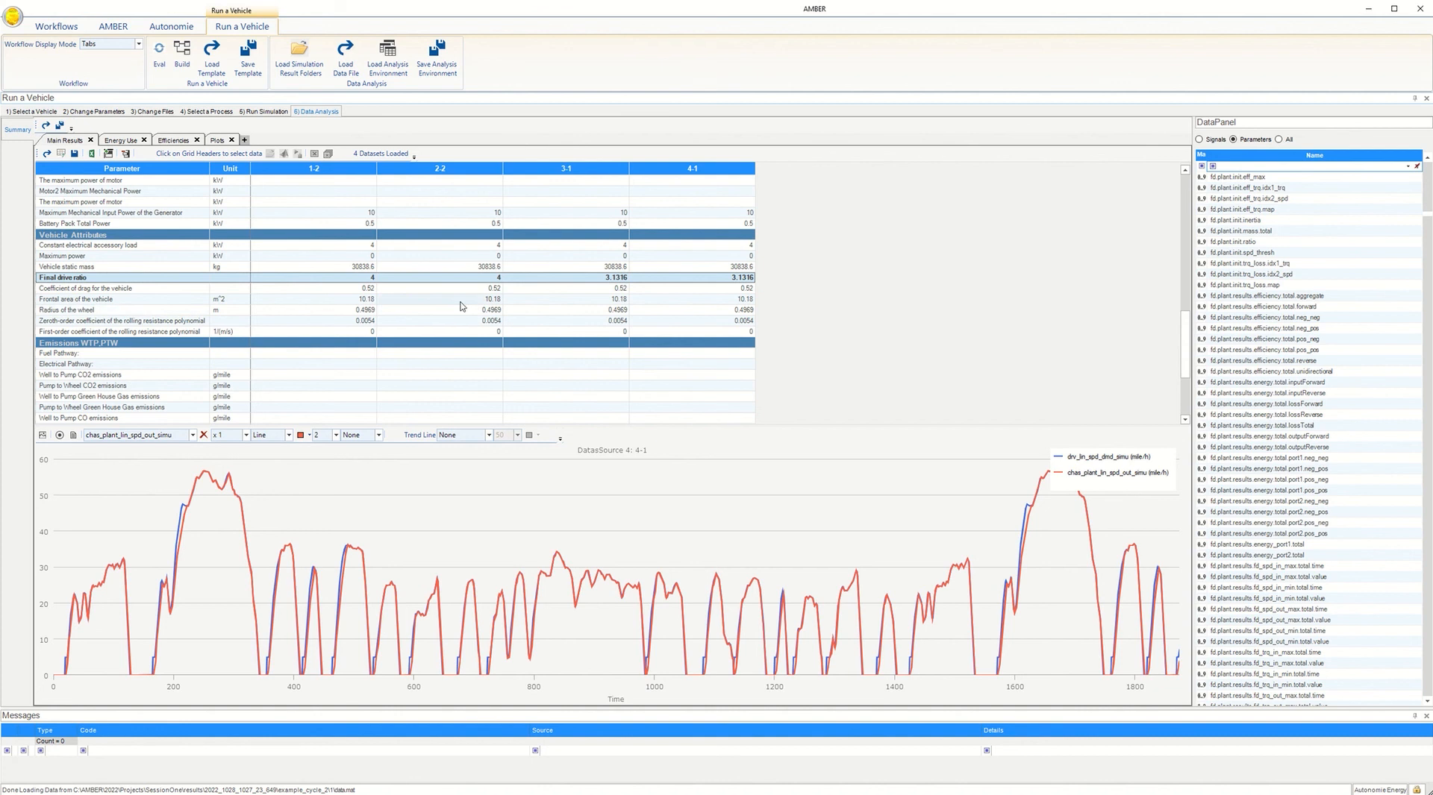
scroll(460, 306, up, 5)
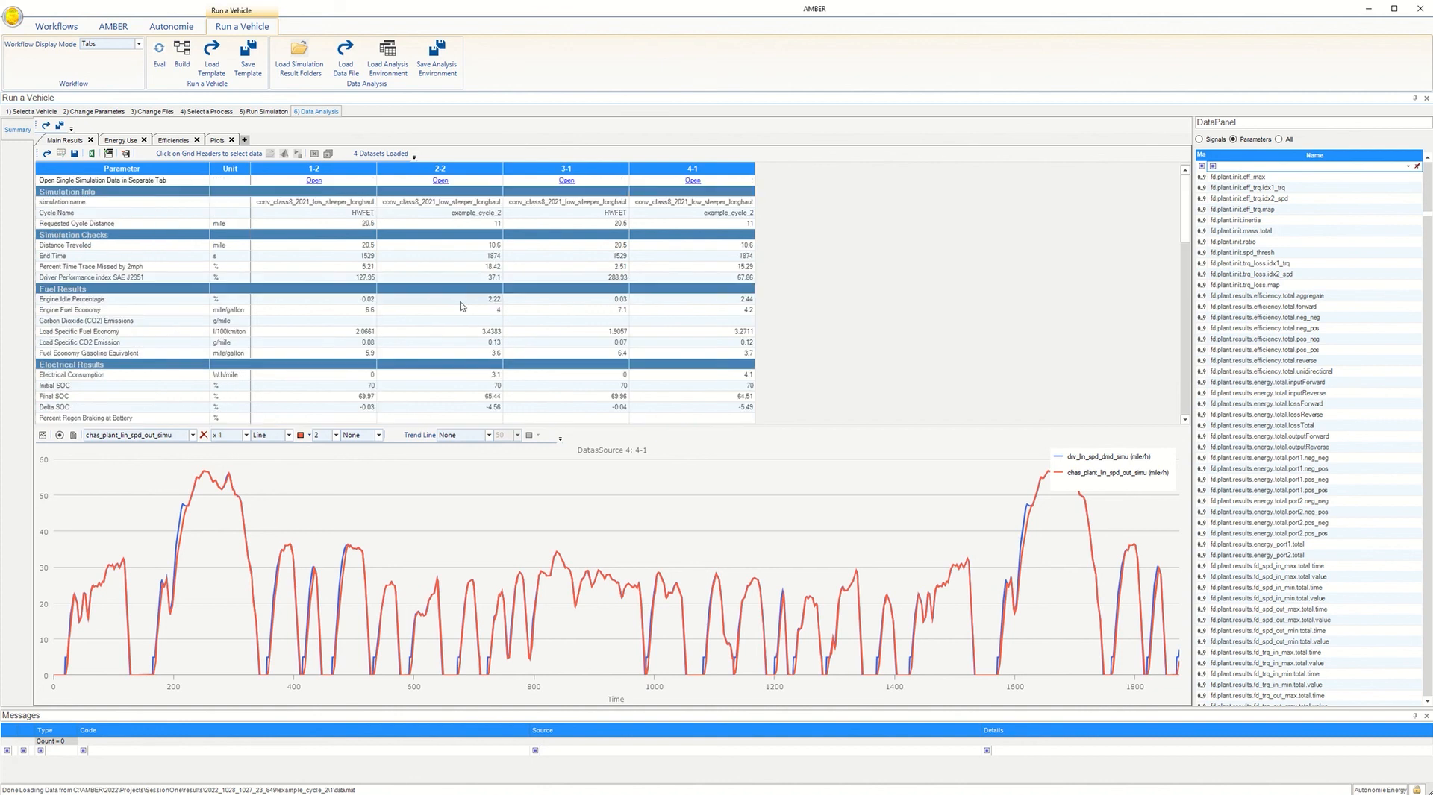
Open the HTML report of dataset 1-2 and examine its component efficiencies and engine efficiency map
click(314, 182)
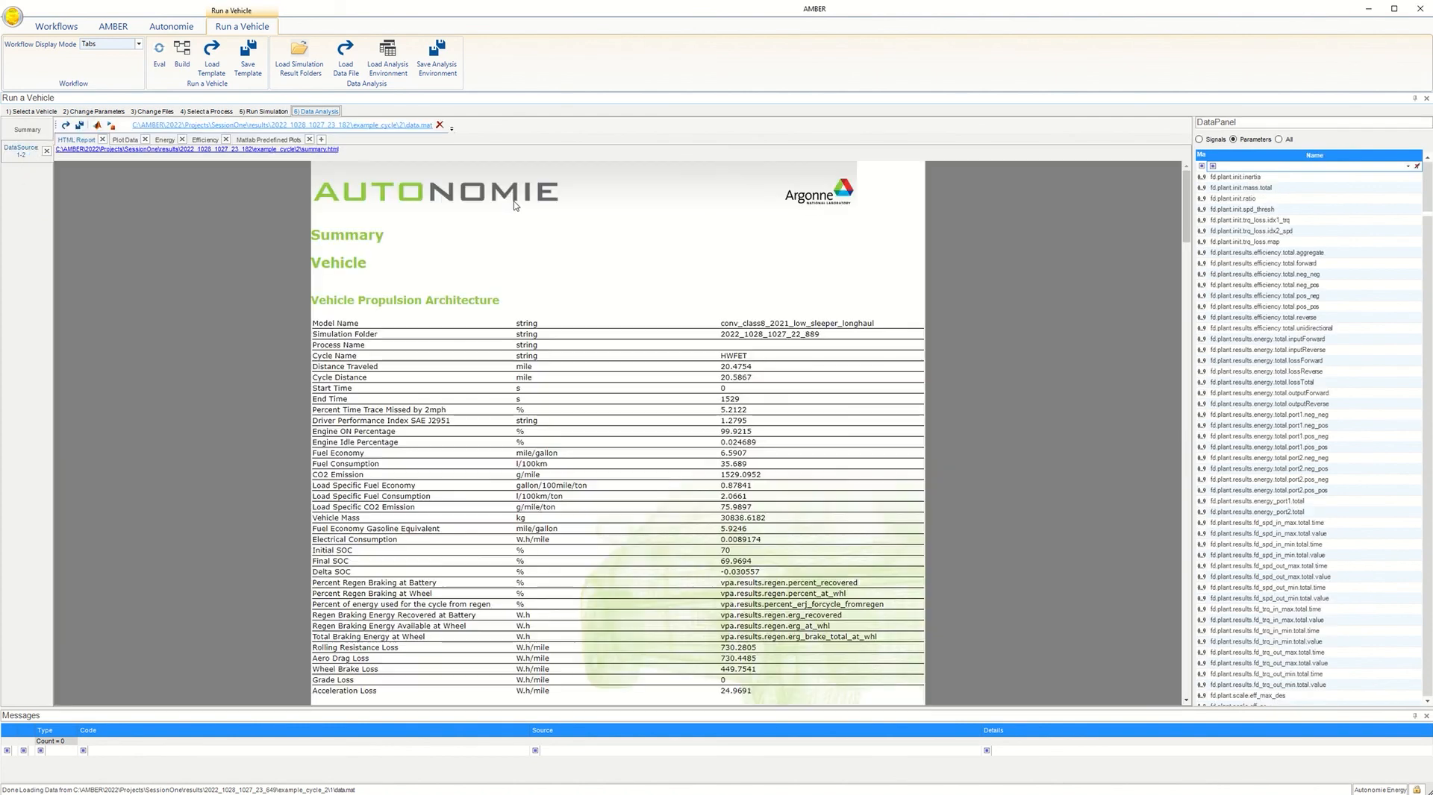
scroll(534, 278, down, 10)
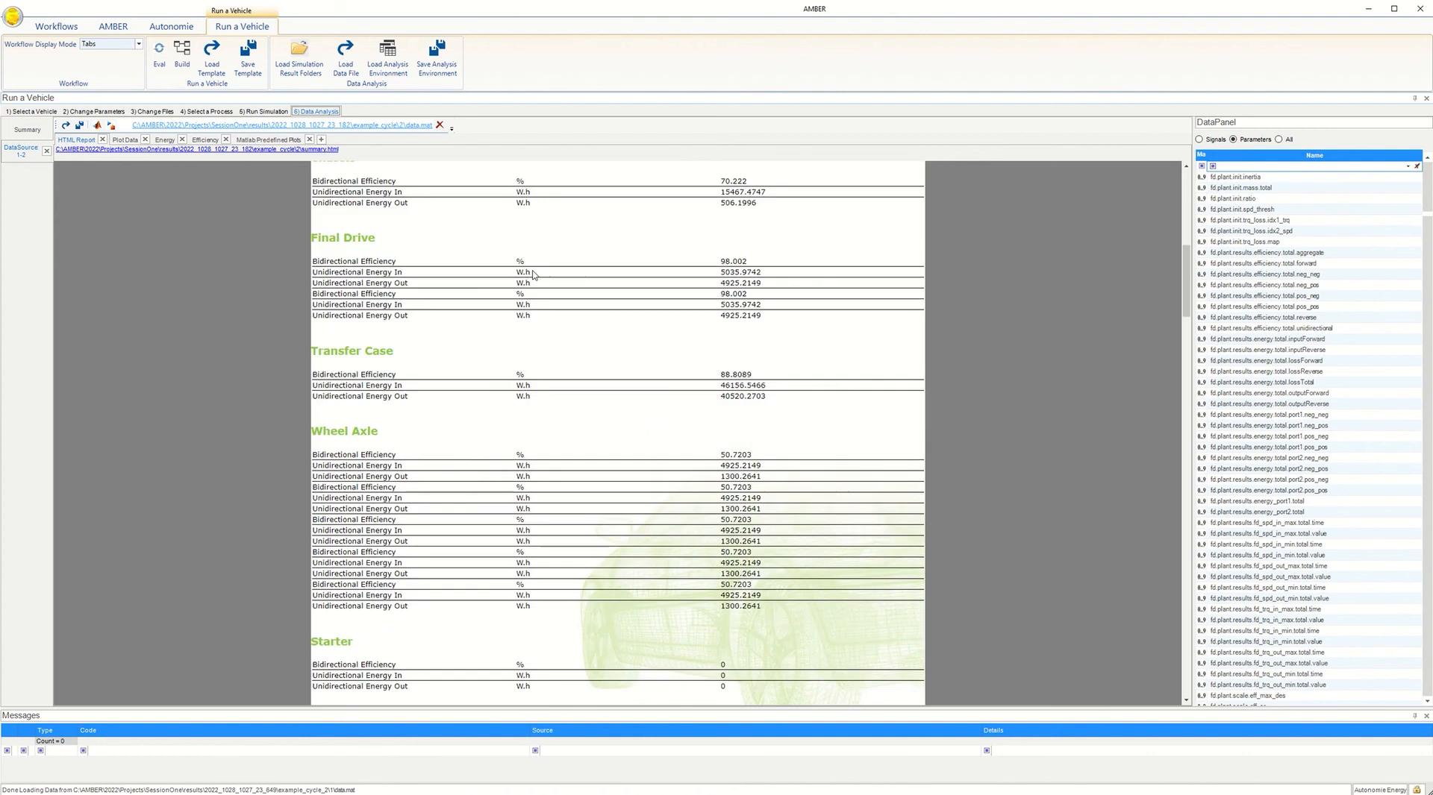
scroll(534, 274, down, 10)
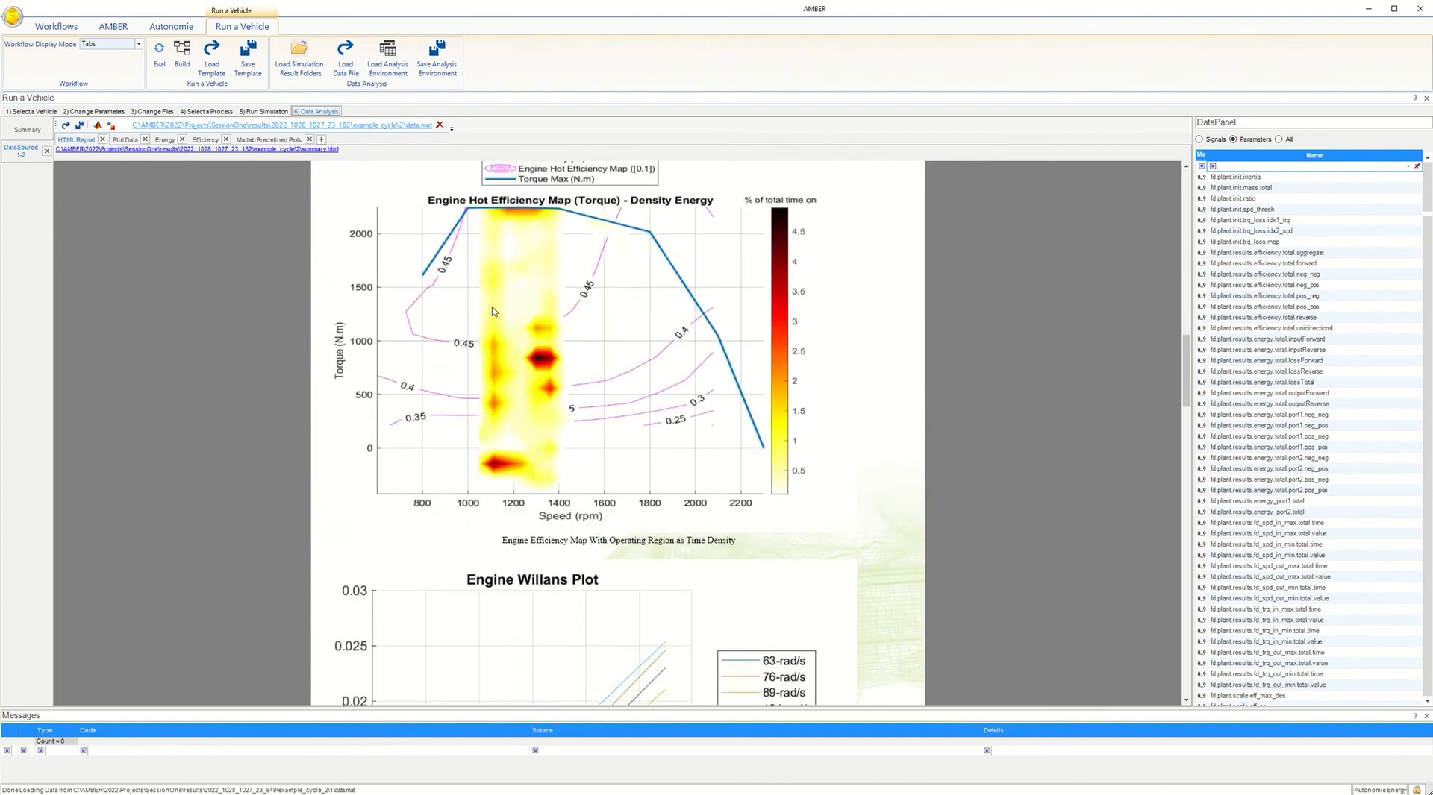
Examine the component energies and vehicle warnings in dataset 1-2's HTML report, return to its summary, and close the dataset
scroll(493, 312, down, 15)
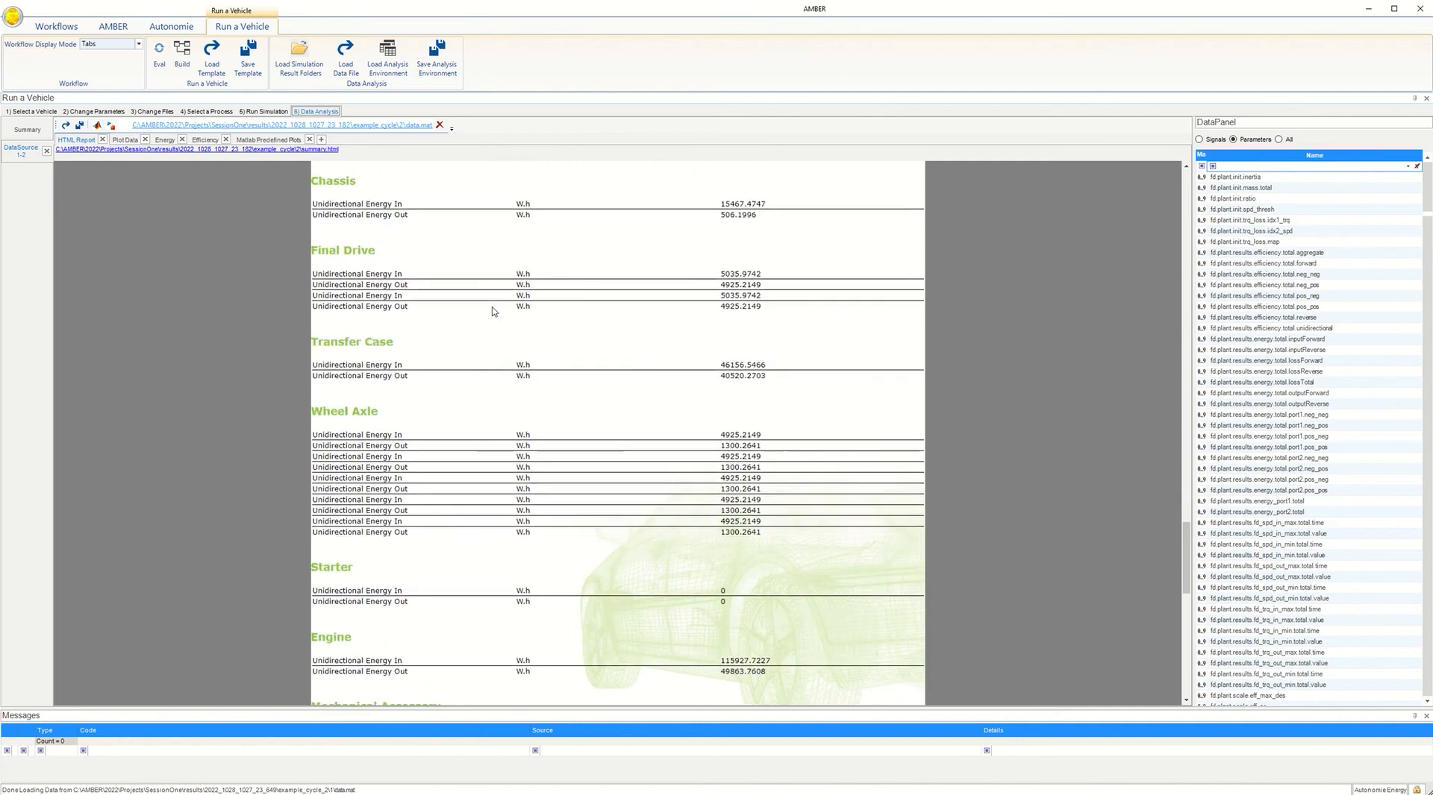
scroll(492, 311, down, 4)
scroll(492, 312, up, 7)
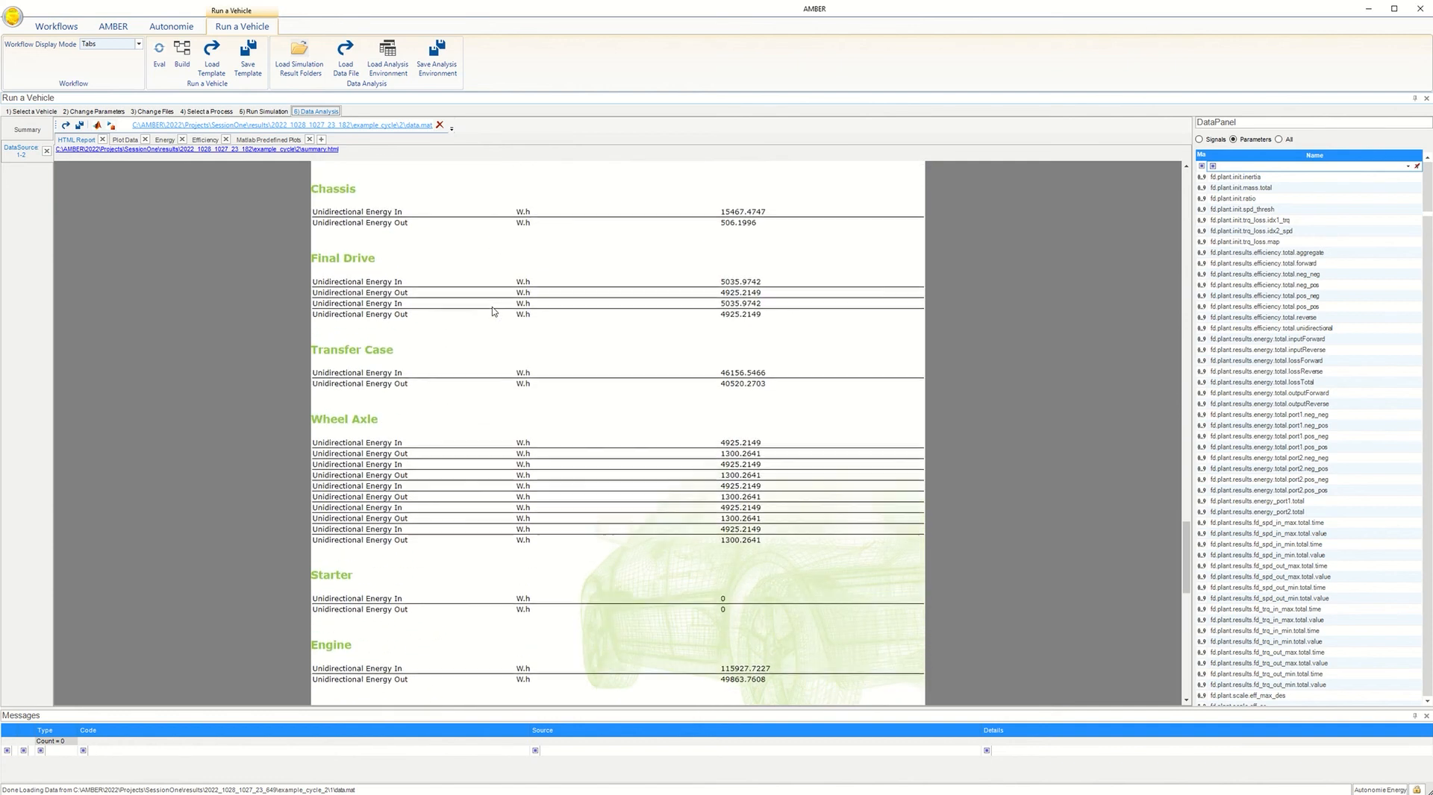
scroll(493, 311, up, 5)
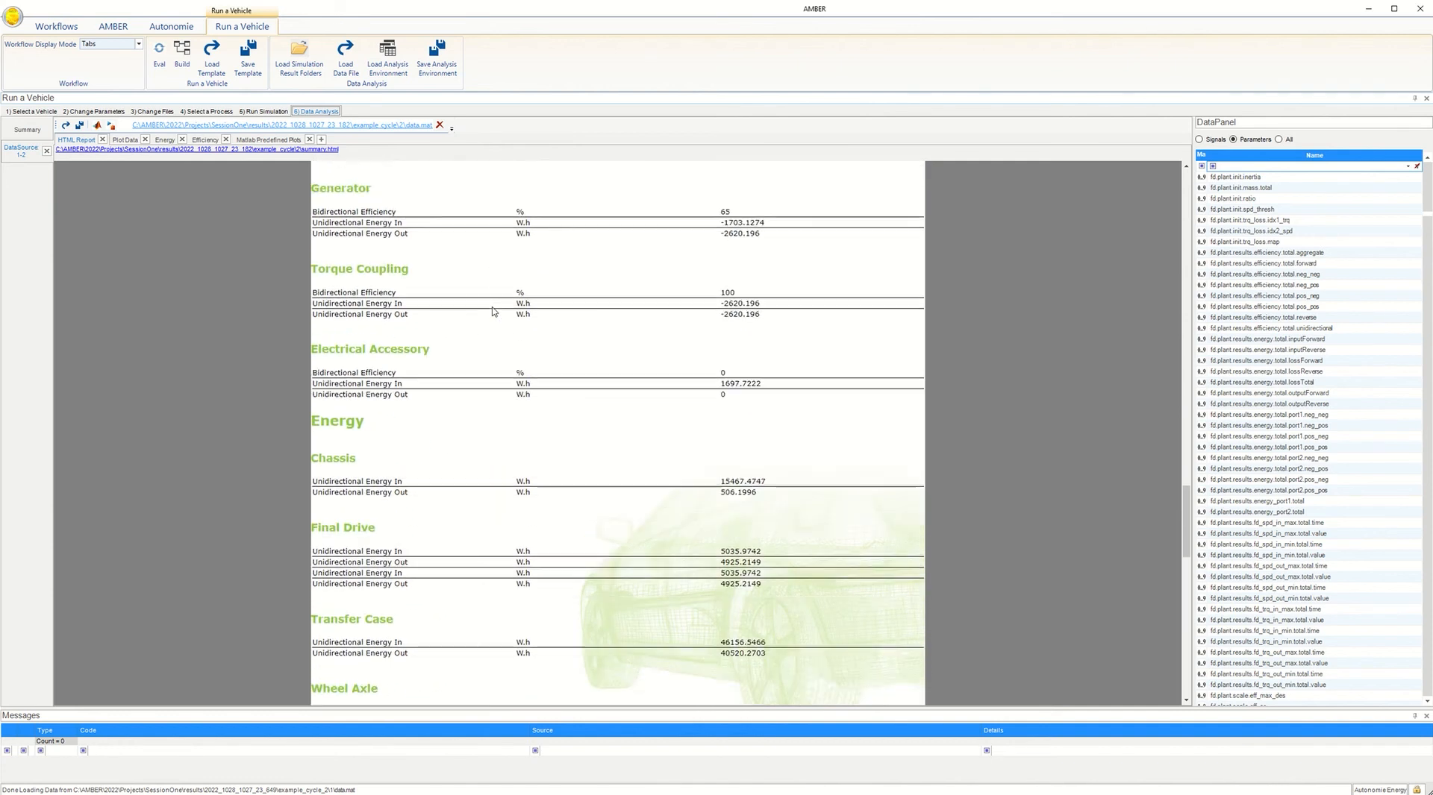
scroll(493, 311, down, 4)
scroll(493, 311, down, 10)
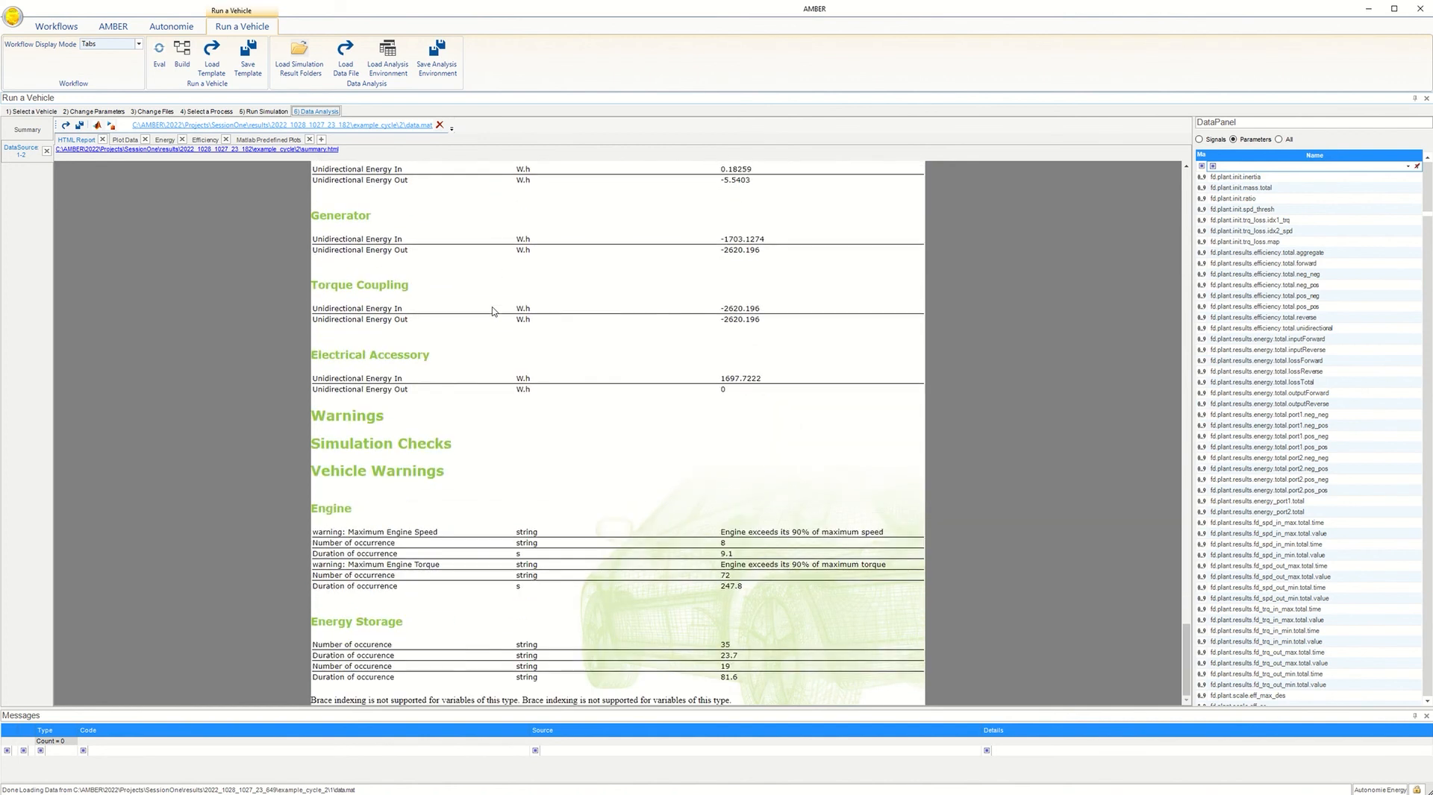
scroll(493, 311, up, 8)
drag(1180, 558, 1176, 203)
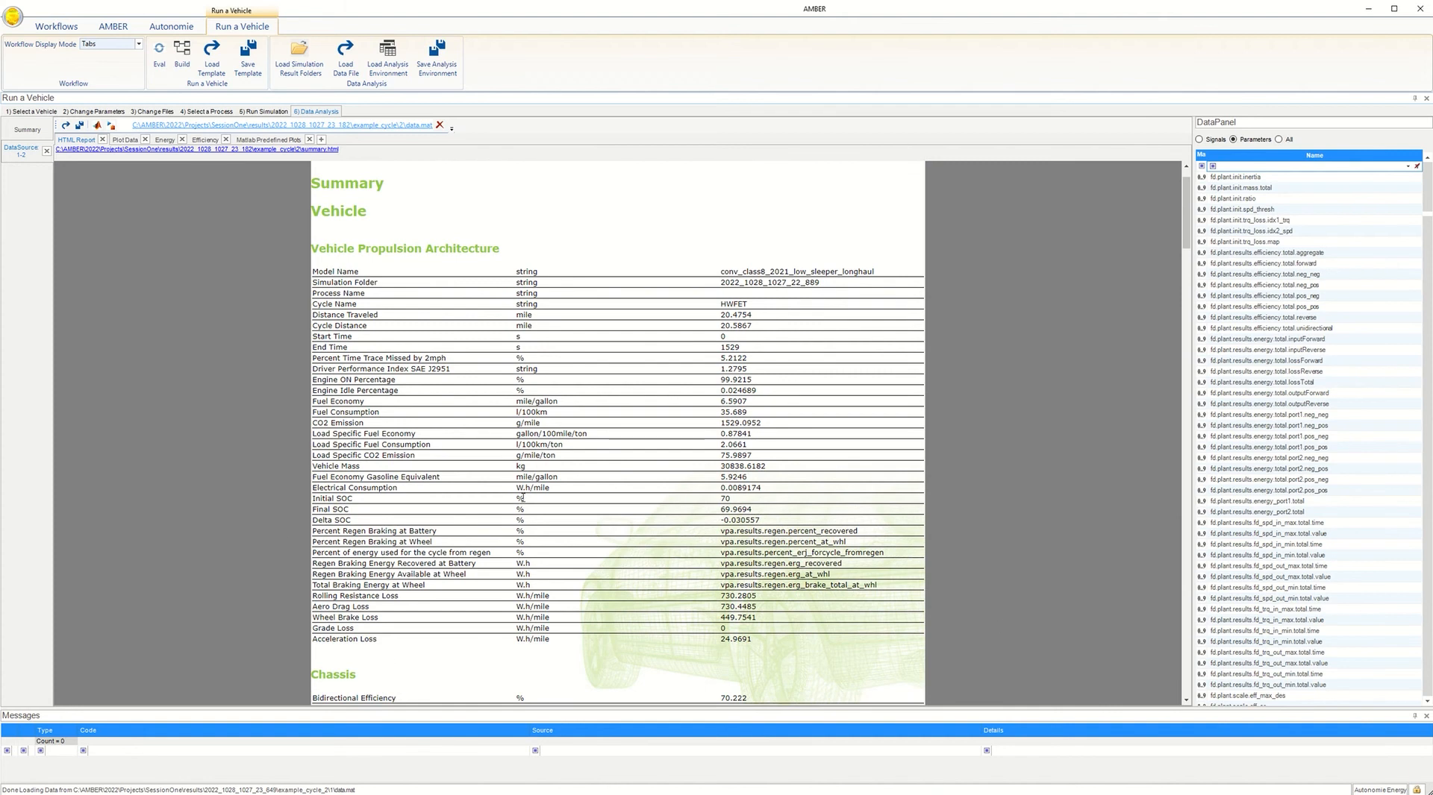
click(45, 151)
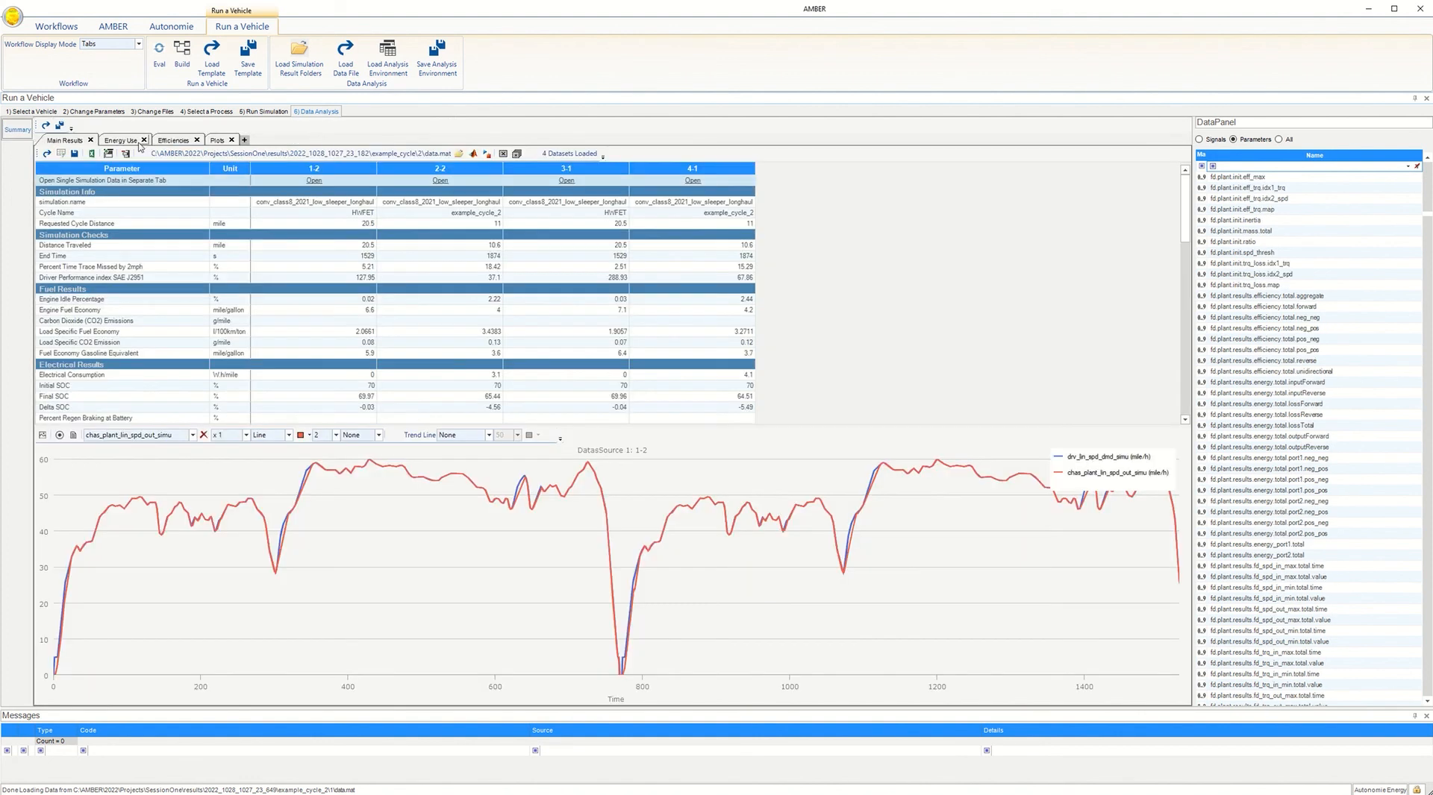
Compare the energy use and the component efficiencies of the four loaded datasets in the analysis summary
click(119, 141)
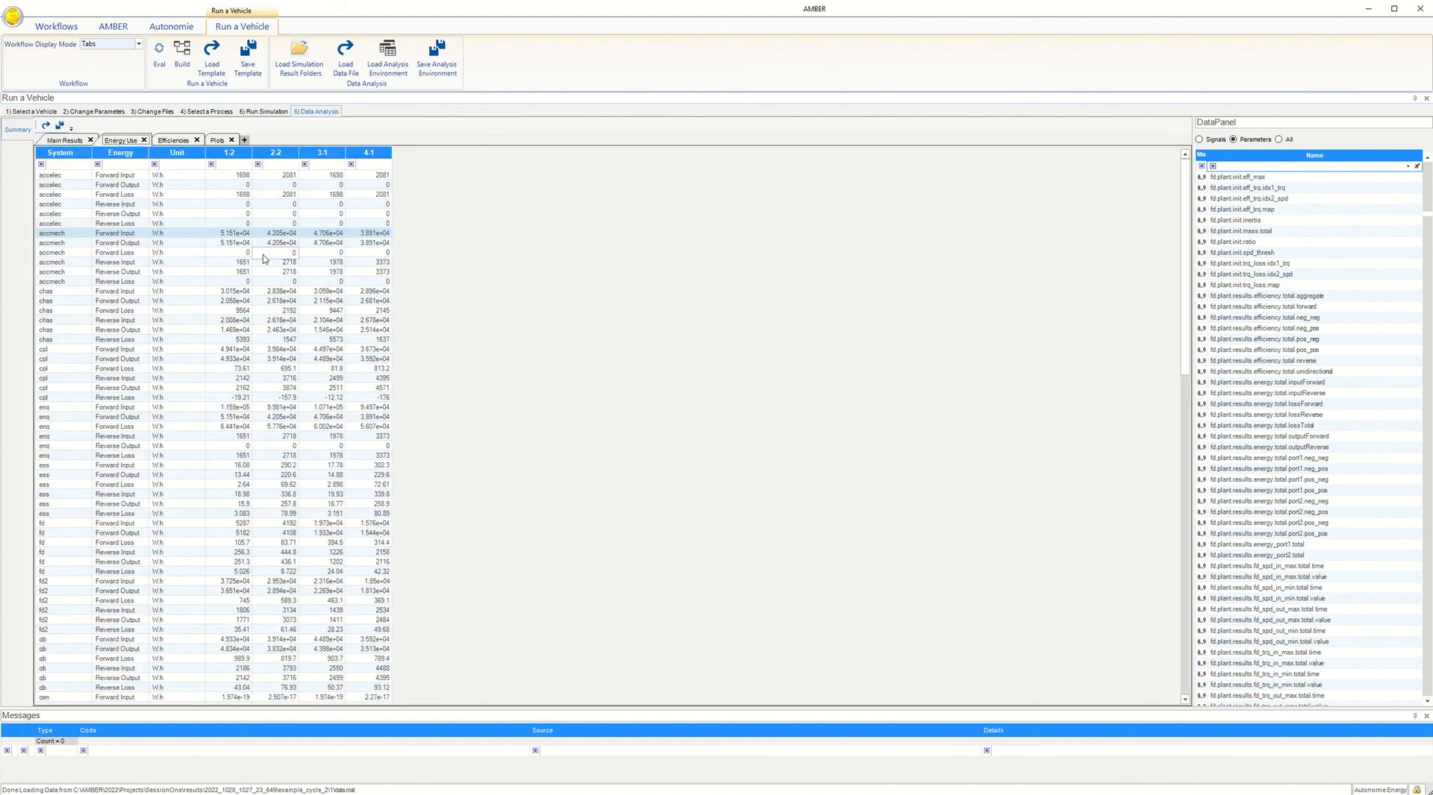
scroll(261, 243, down, 3)
scroll(246, 254, up, 3)
click(174, 141)
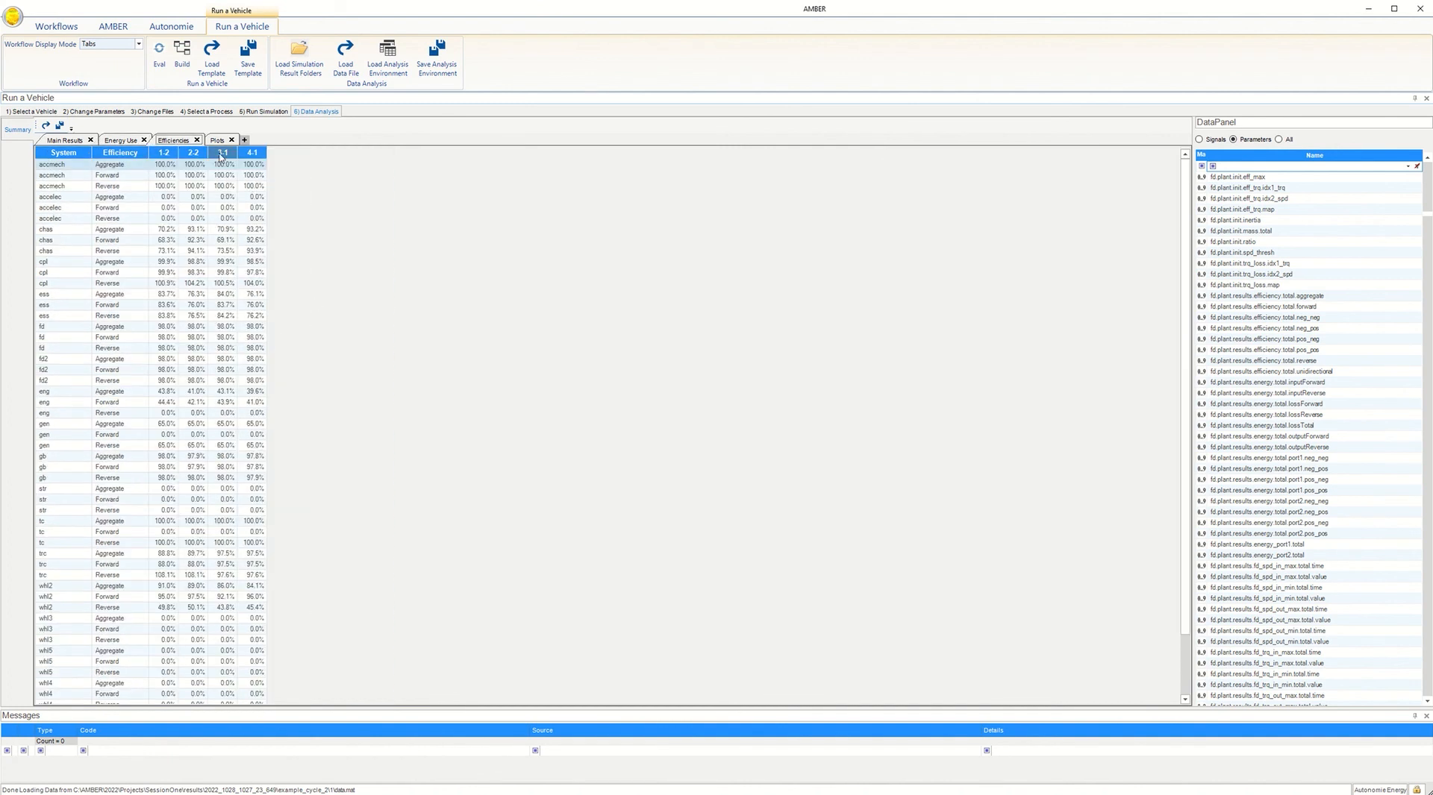
Filter the signals by eng_pl and plot eng_plant_pwr_out_simu for all datasets in Plot 1 of the summary plots
click(218, 142)
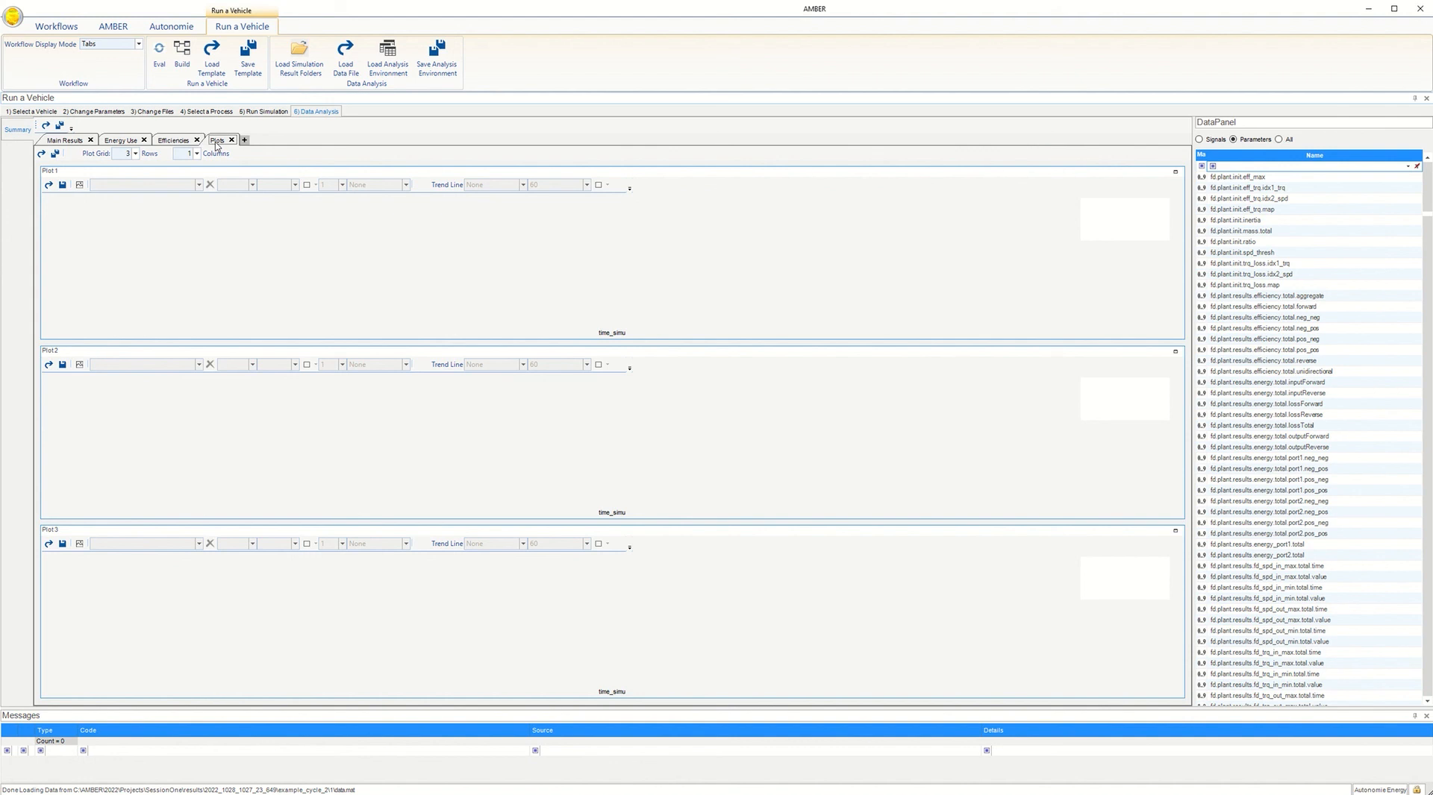
click(1272, 165)
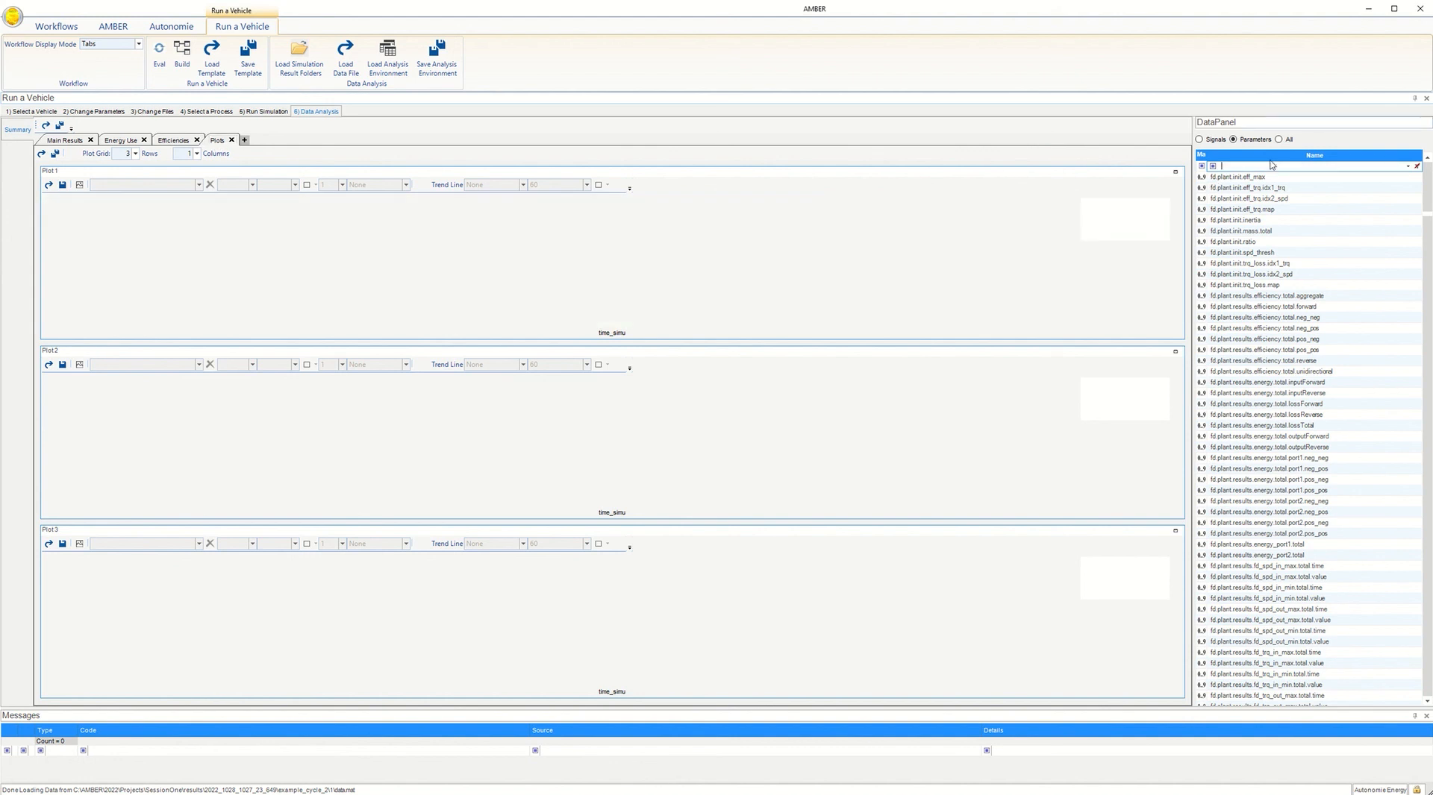
click(1209, 141)
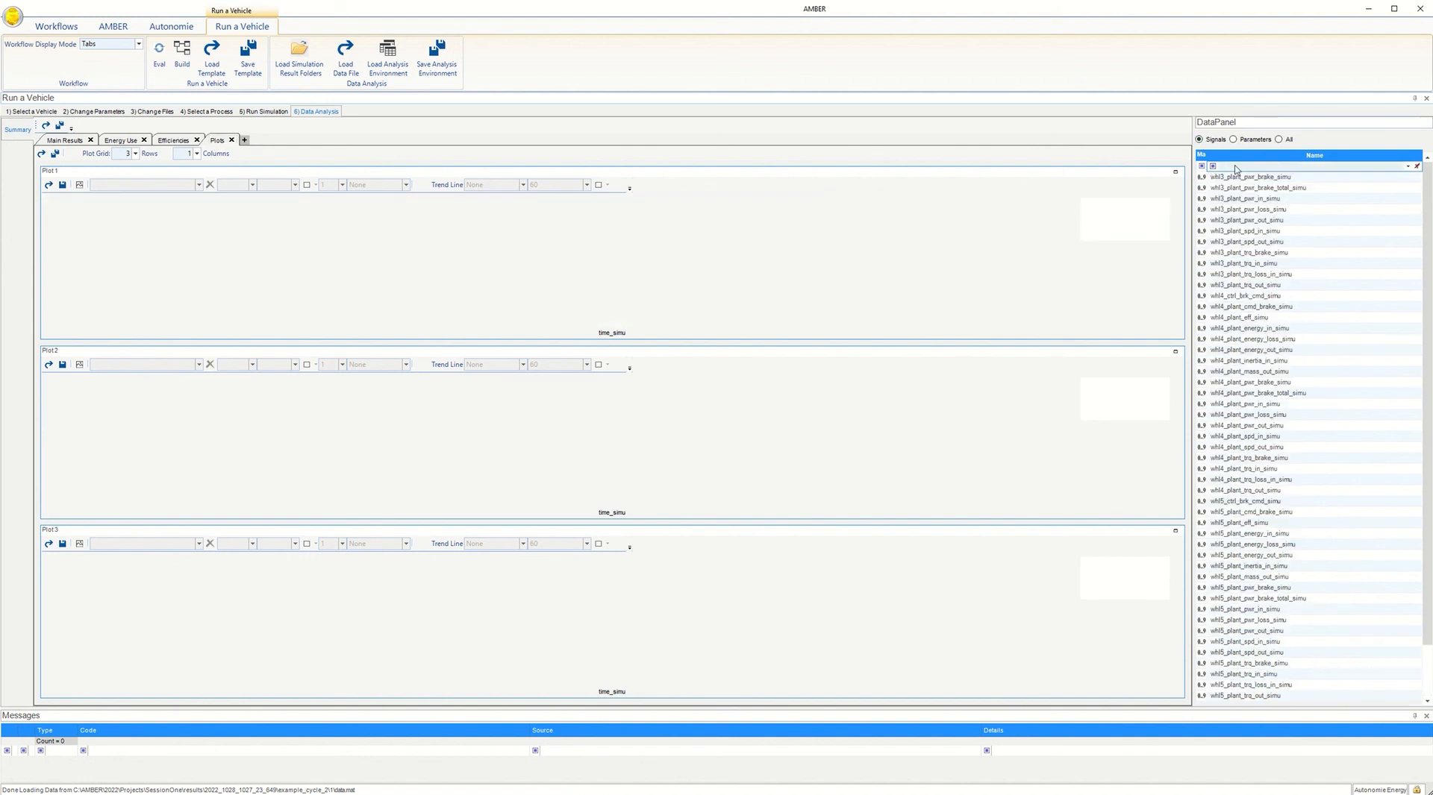
text(eng)
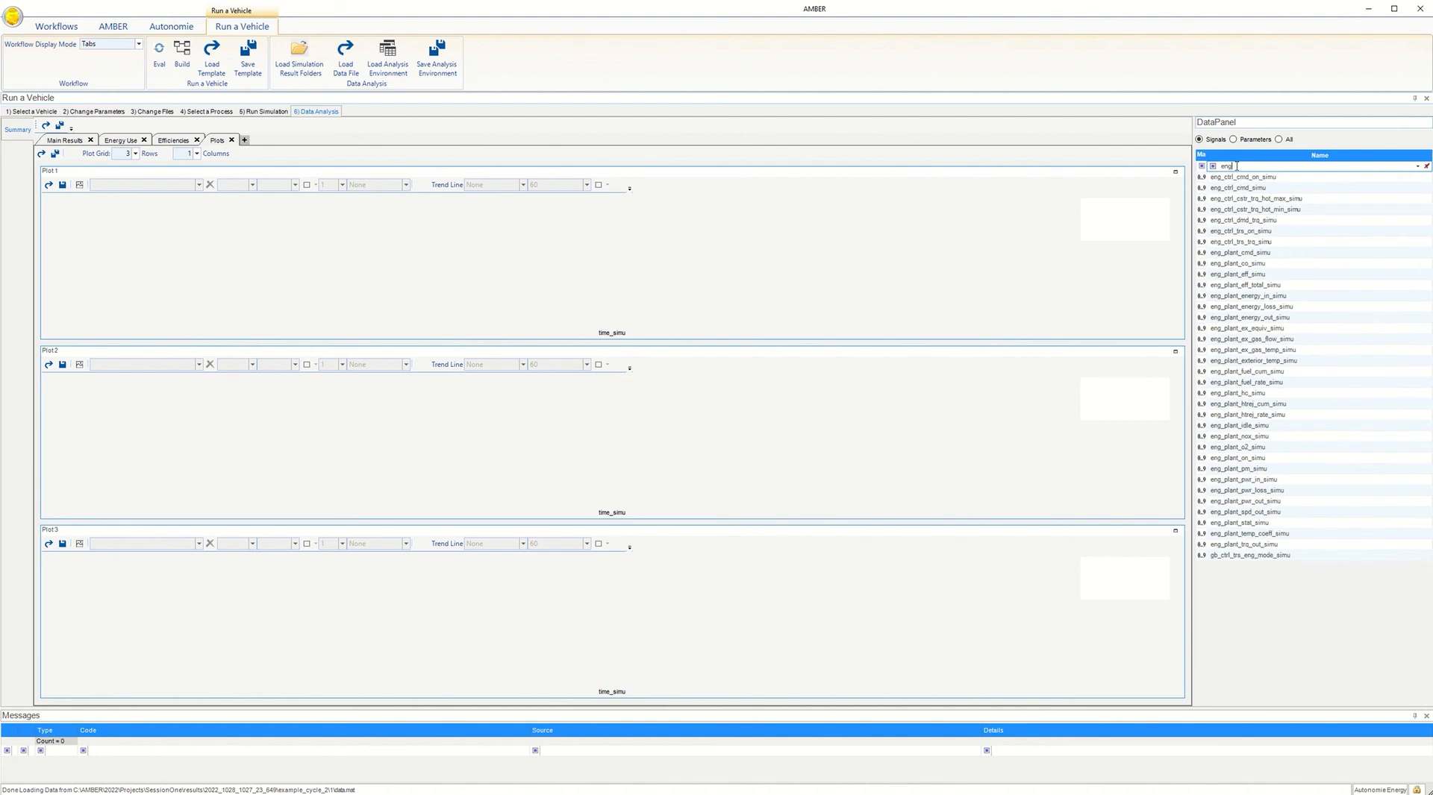
text(_)
drag(1289, 547, 469, 235)
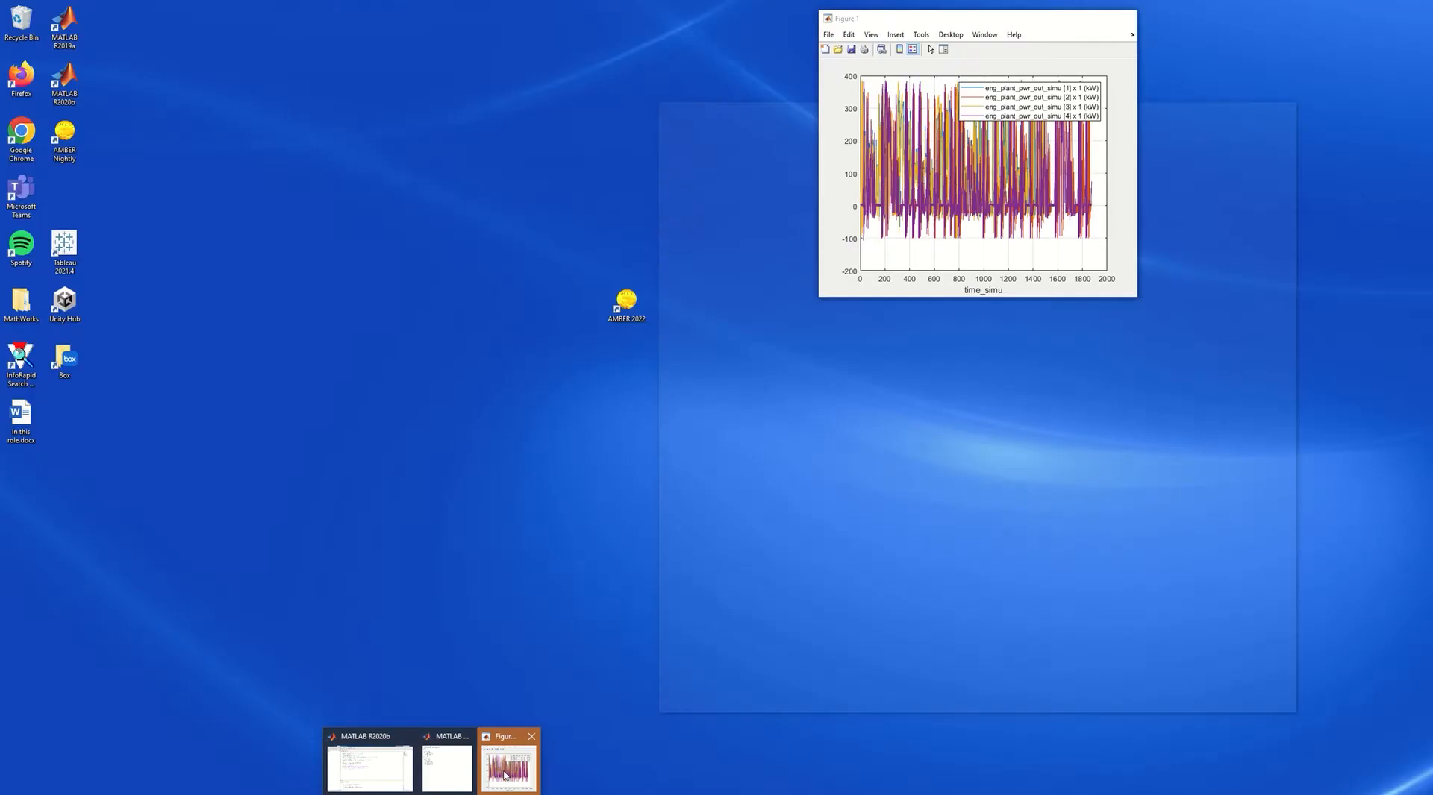
Bring up the MATLAB figure of the engine output power, widen and reposition it for viewing, and close it
click(506, 776)
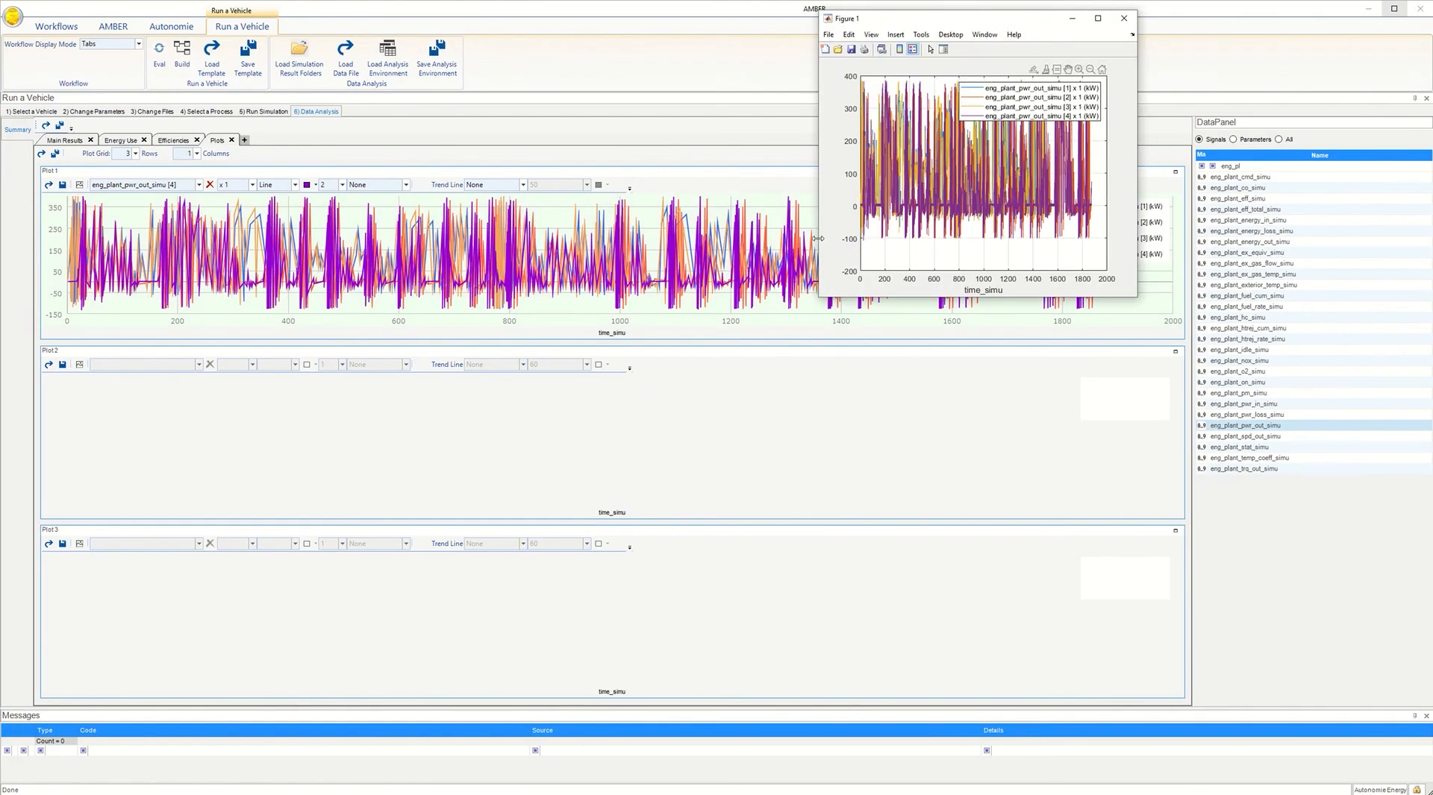
drag(819, 242, 364, 221)
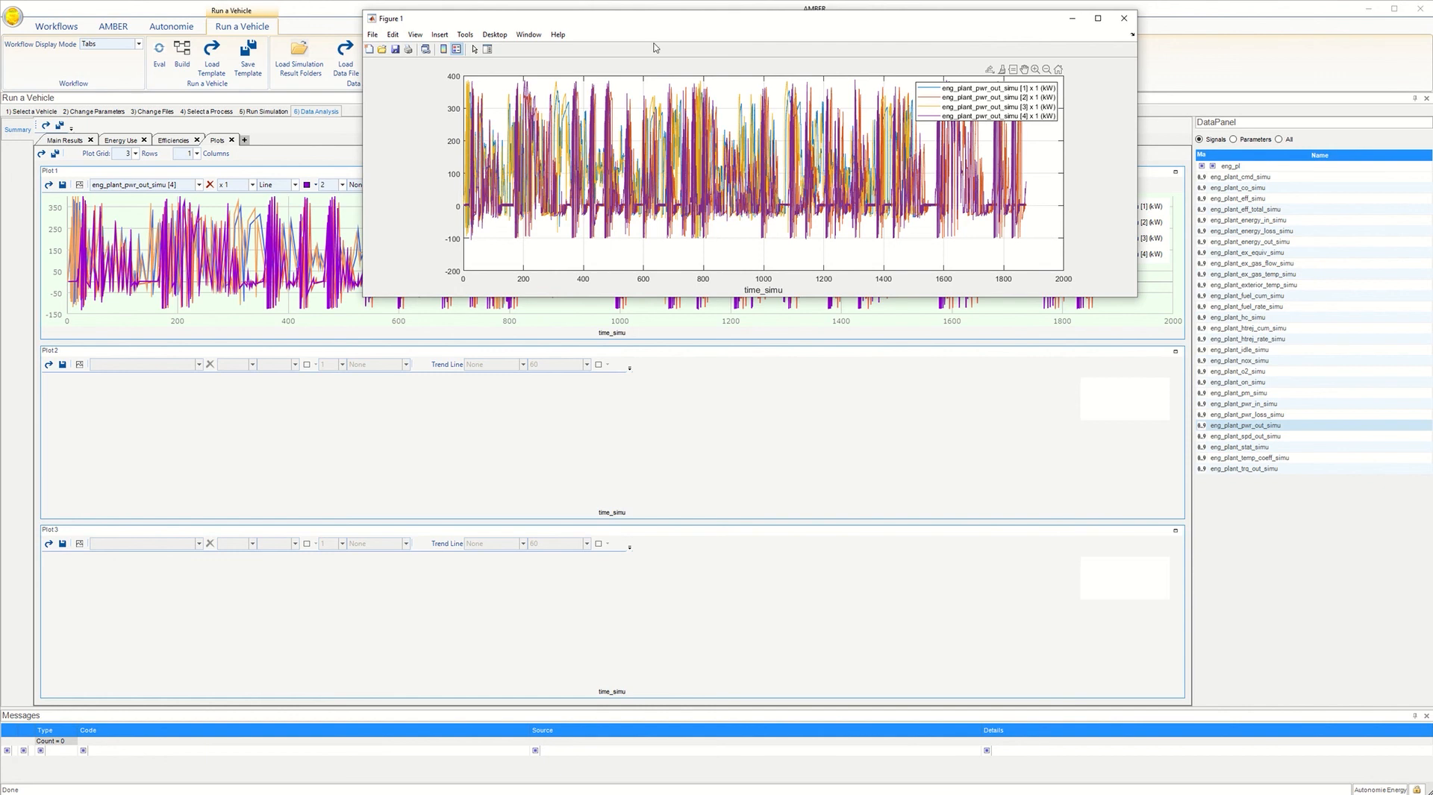
drag(656, 18, 670, 155)
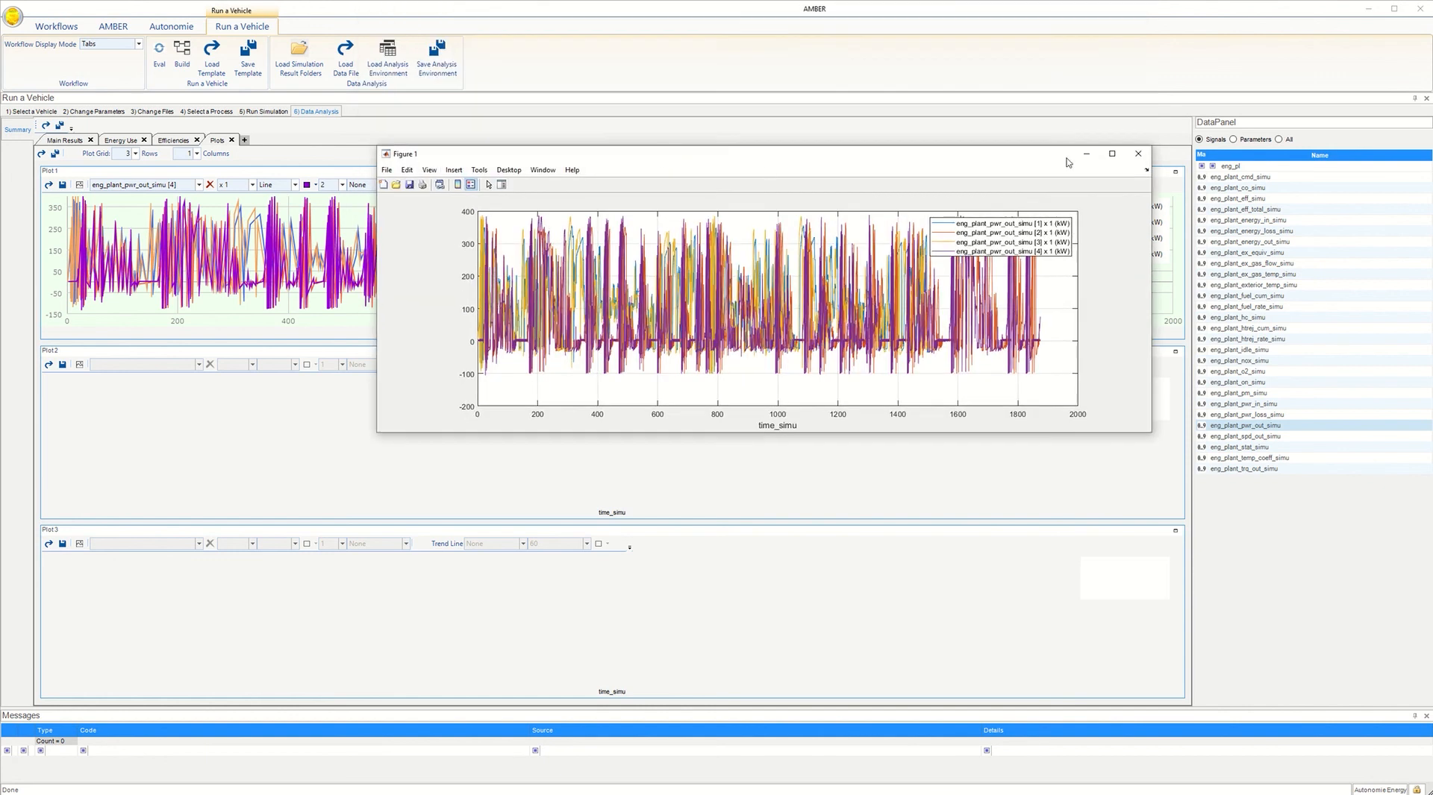
click(1138, 153)
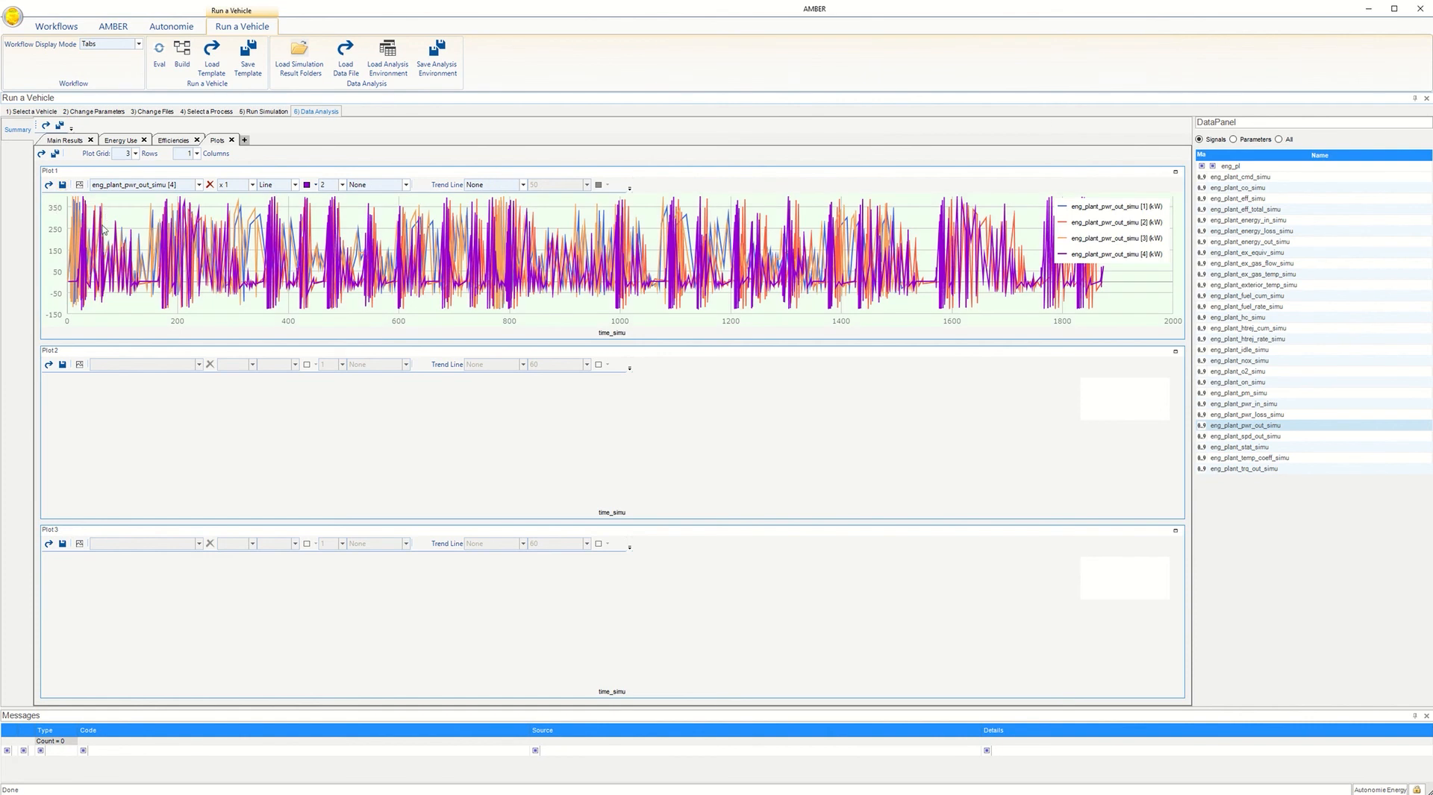
Scale the fourth dataset's engine output power curve in Plot 1 by 100, and set its scale back to 1
click(129, 186)
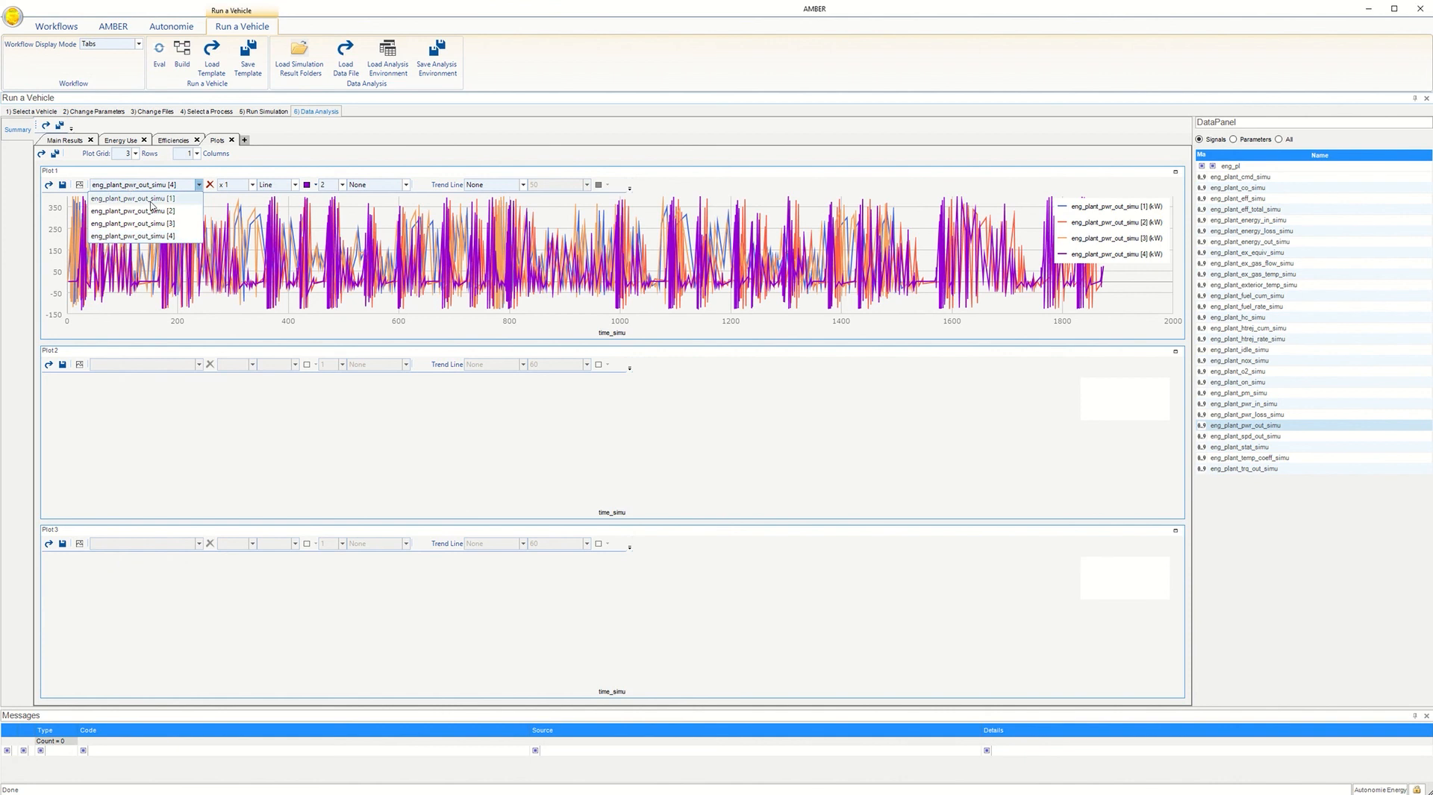
click(252, 187)
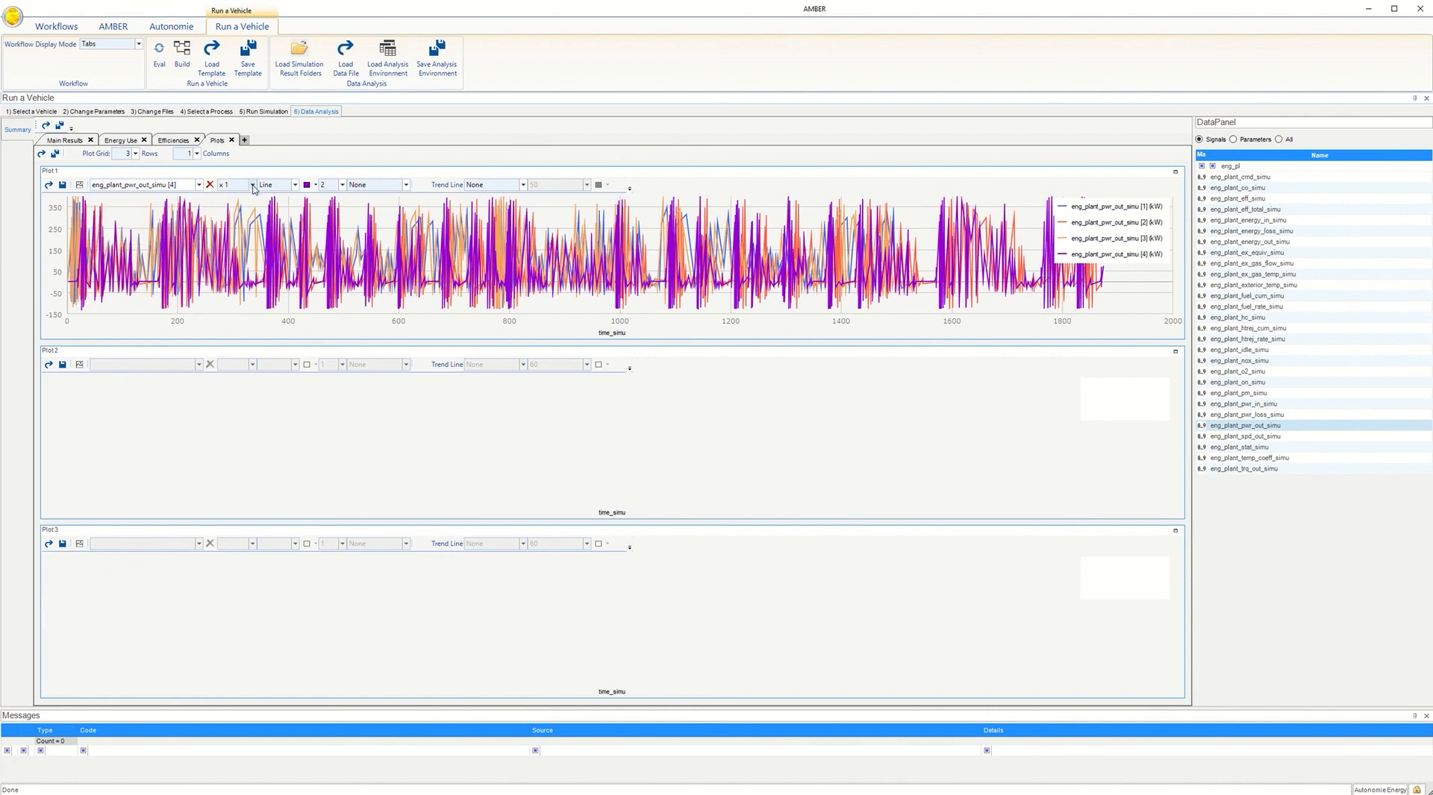
click(254, 186)
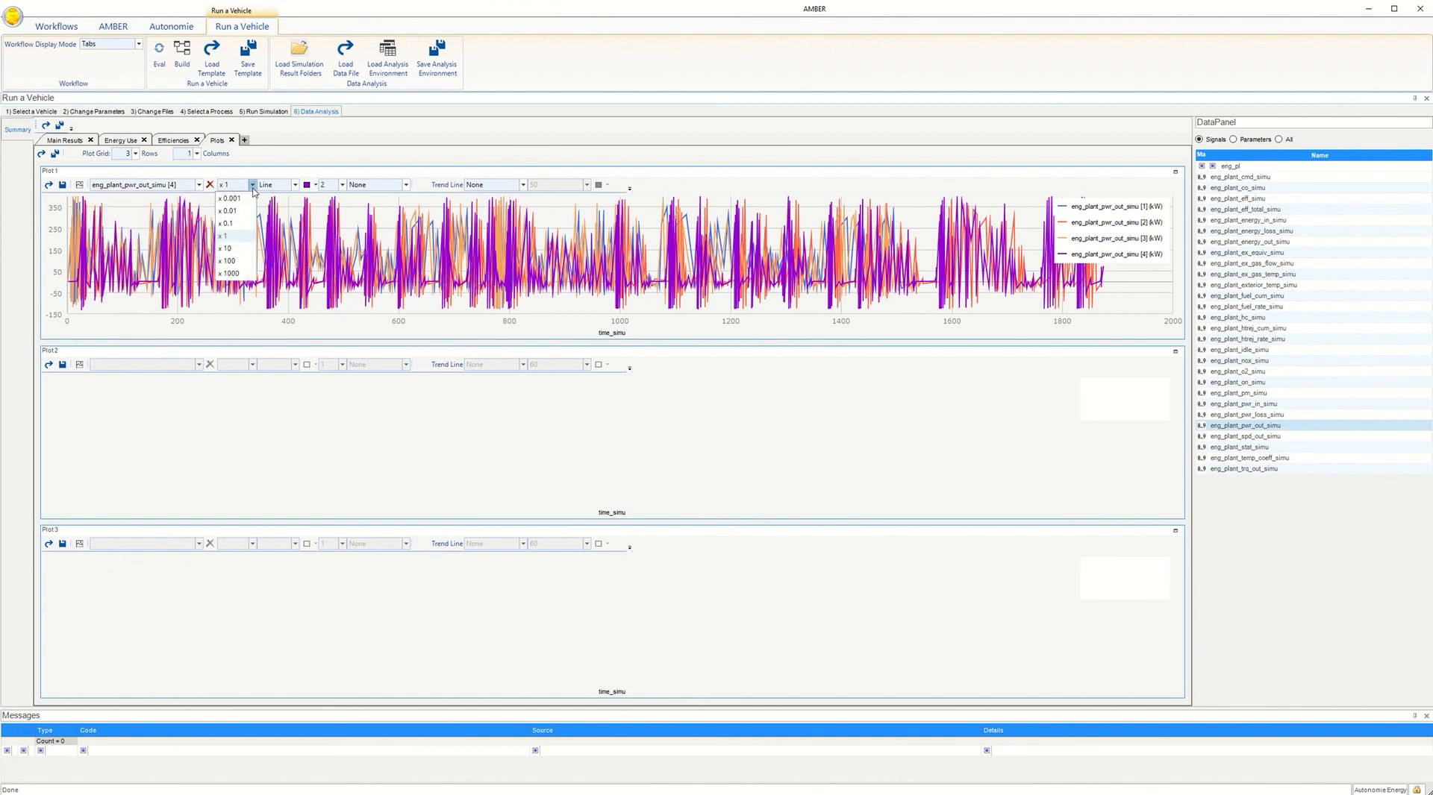
click(243, 261)
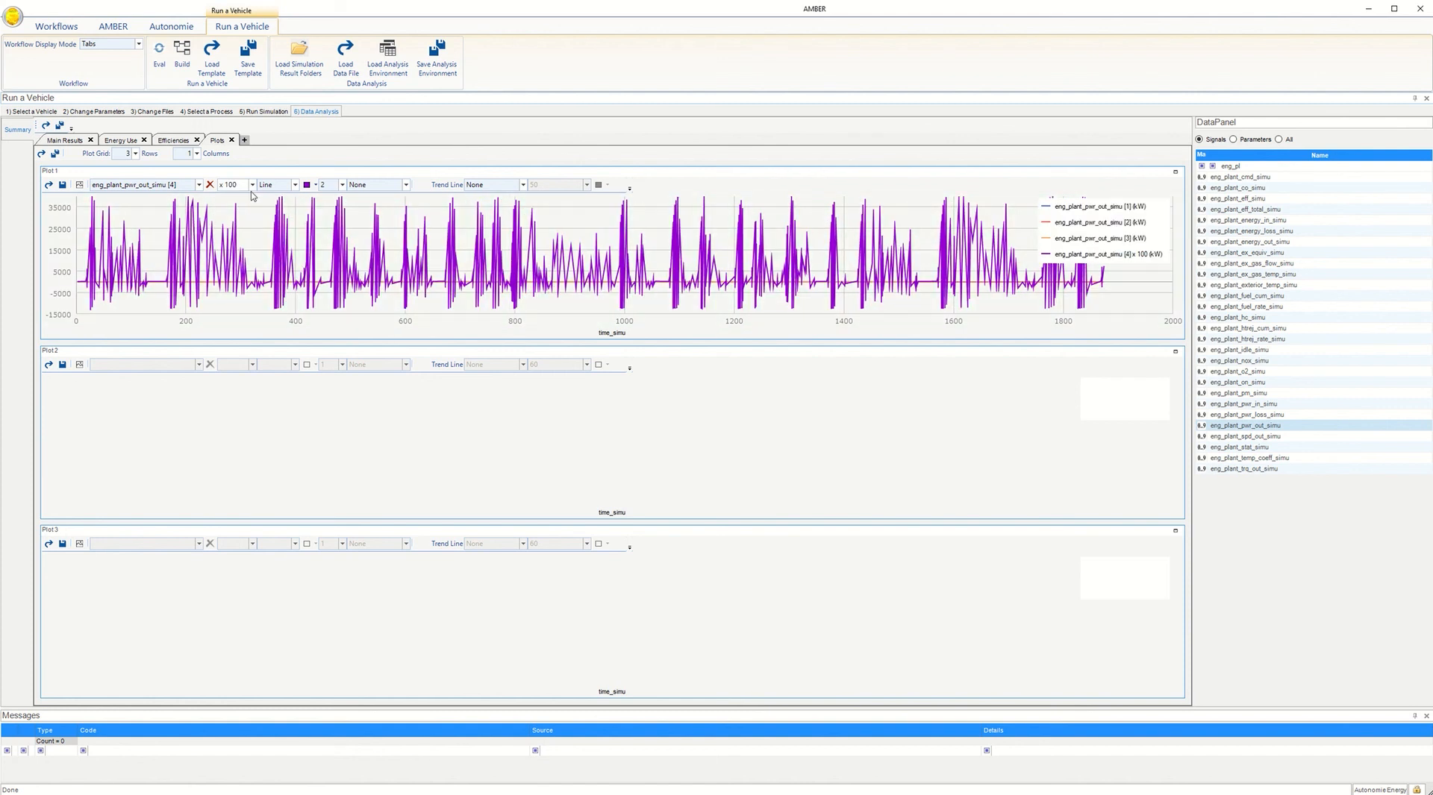
click(253, 185)
click(230, 236)
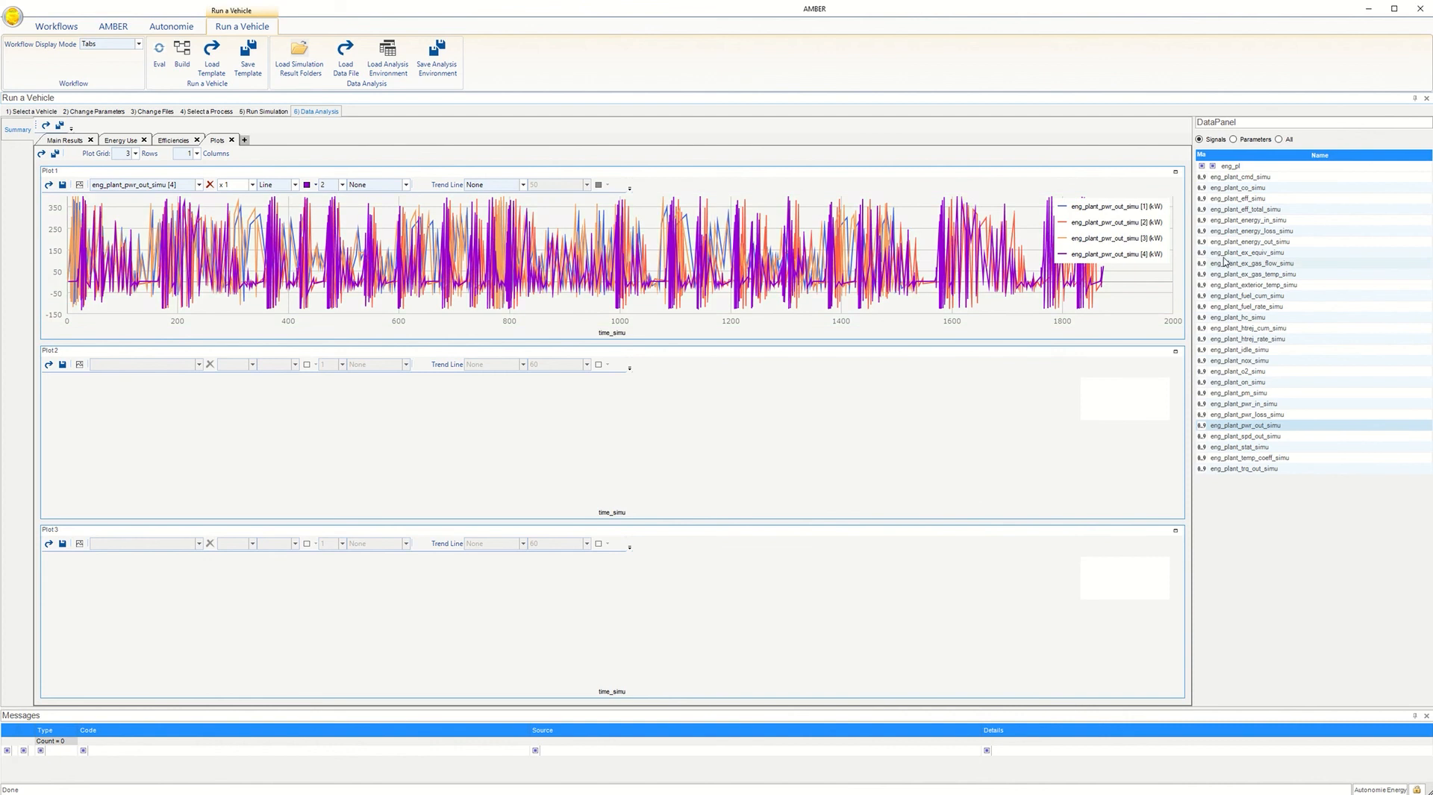
Remove the engine output power curves of datasets 4, 1 and 2 from Plot 1, keeping only eng_plant_pwr_out_simu [3]
click(199, 185)
click(199, 185)
click(210, 185)
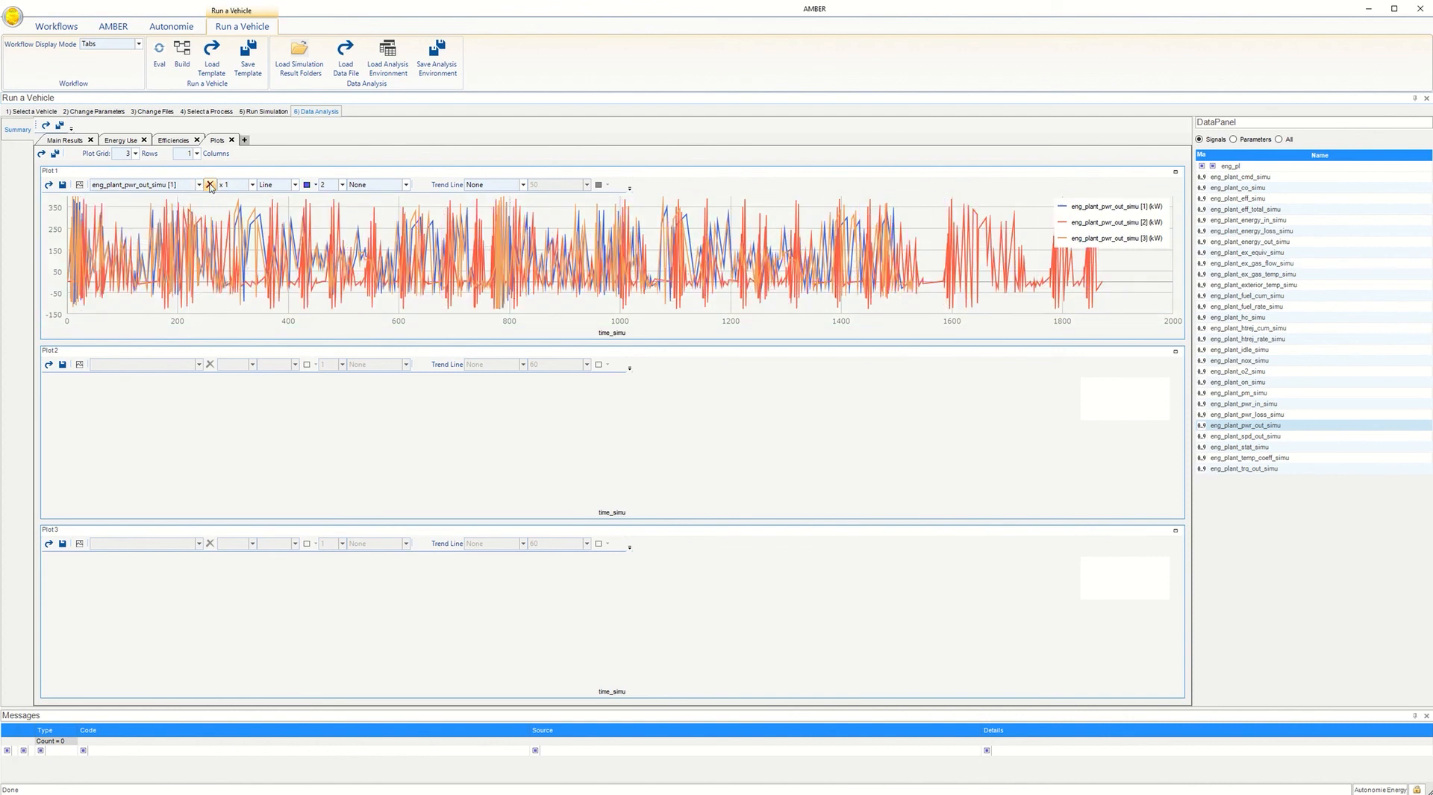
click(210, 185)
click(209, 185)
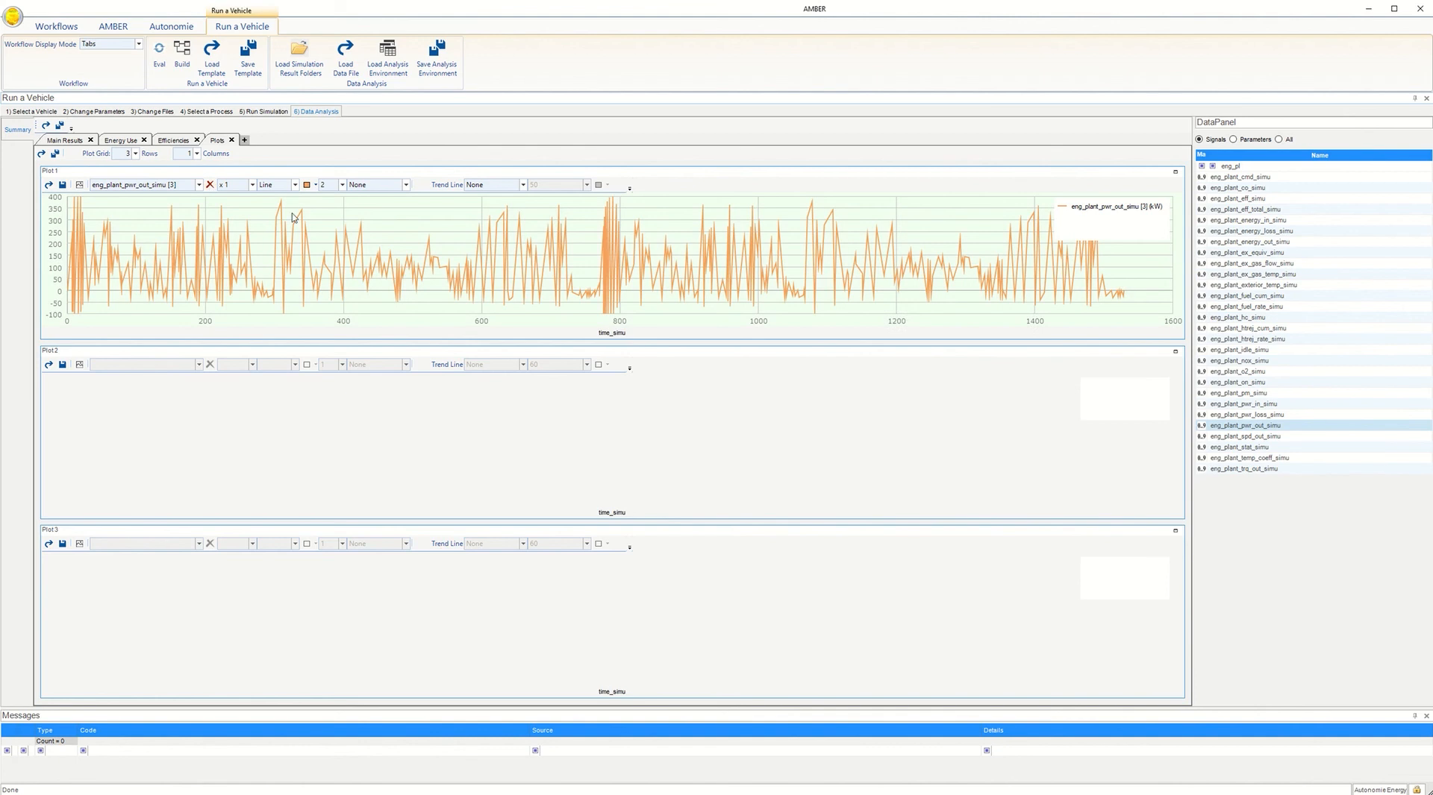
Filter the signals by drv_ and plot drv_lin_spd_dmd_simu for all datasets in Plot 2
click(1276, 165)
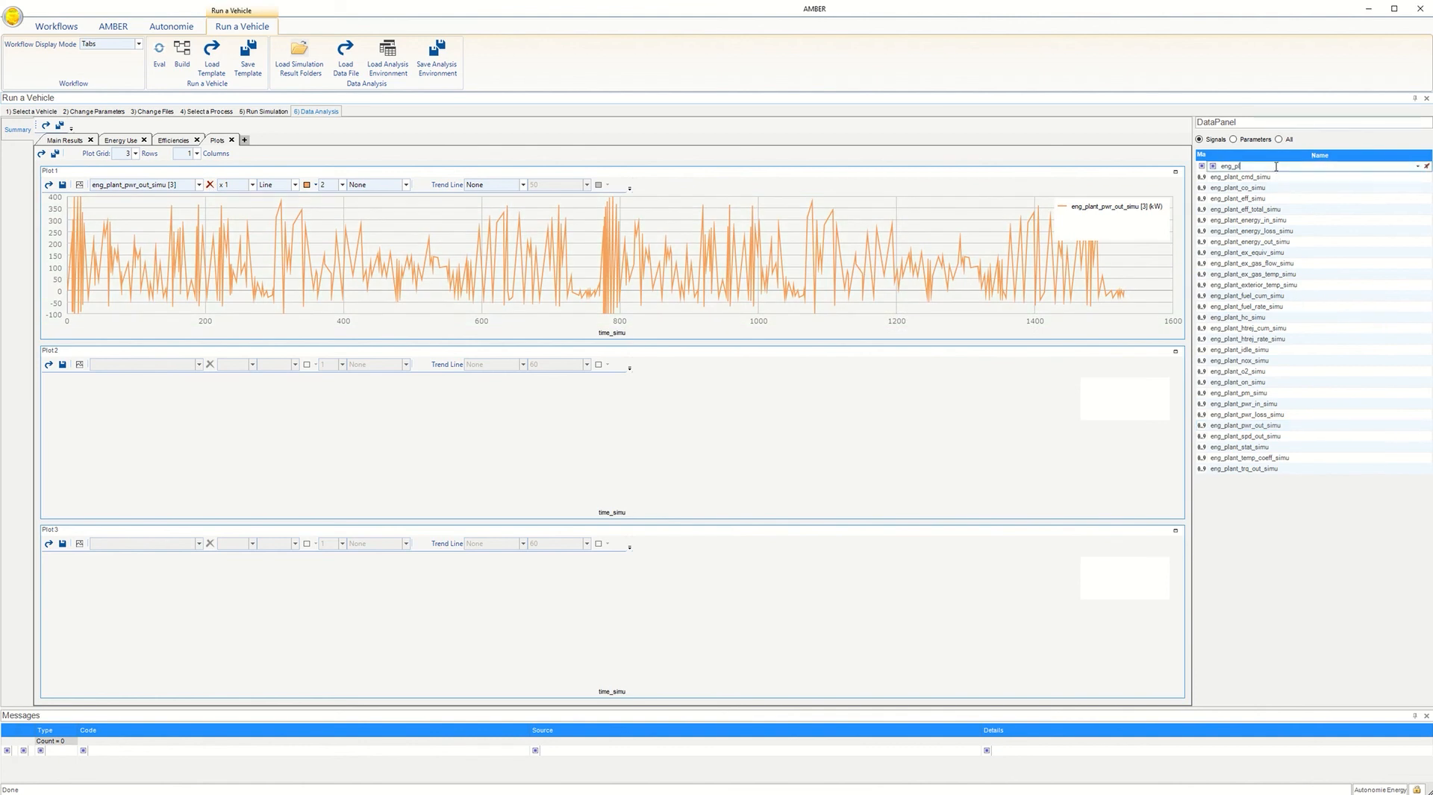
text(drv_)
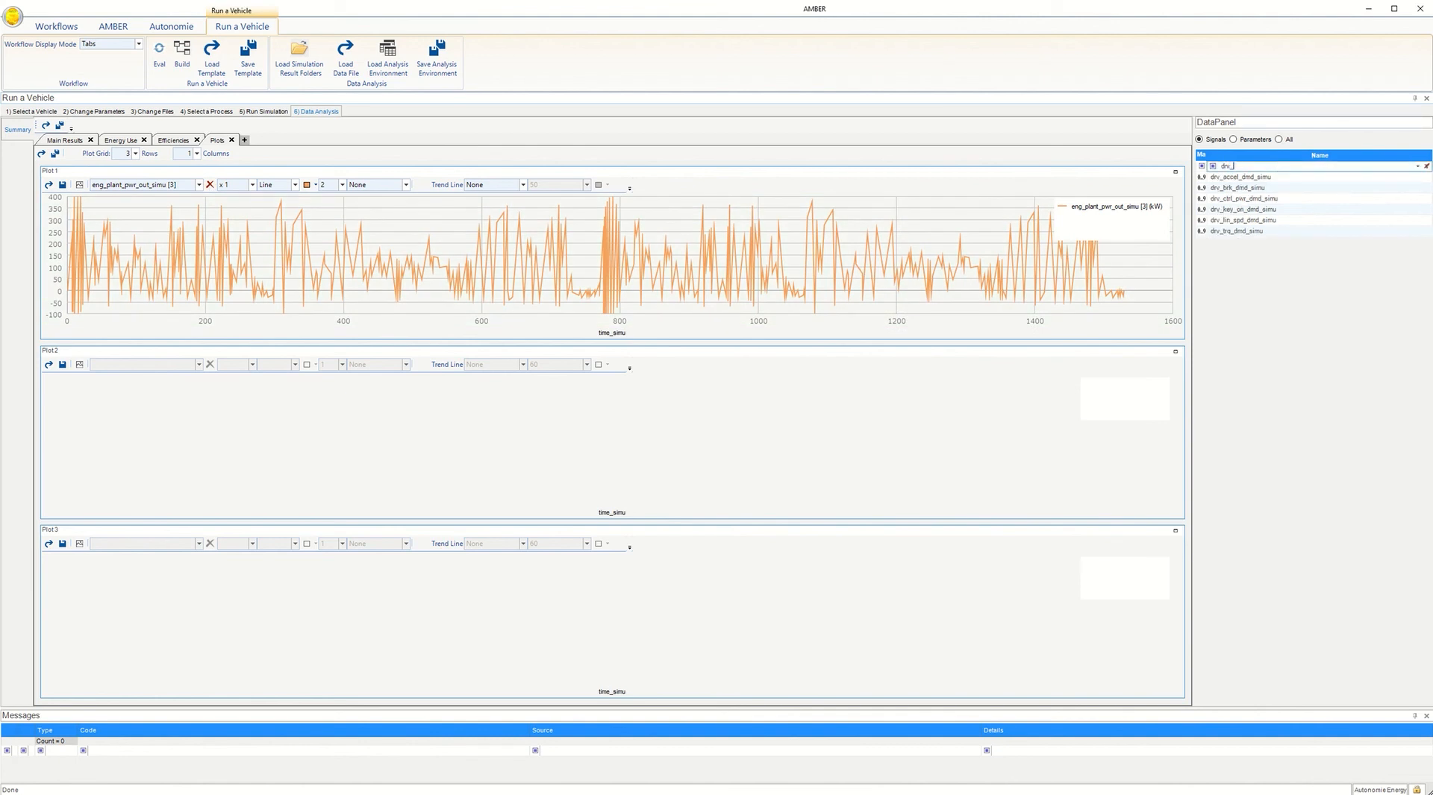
drag(1275, 225, 685, 446)
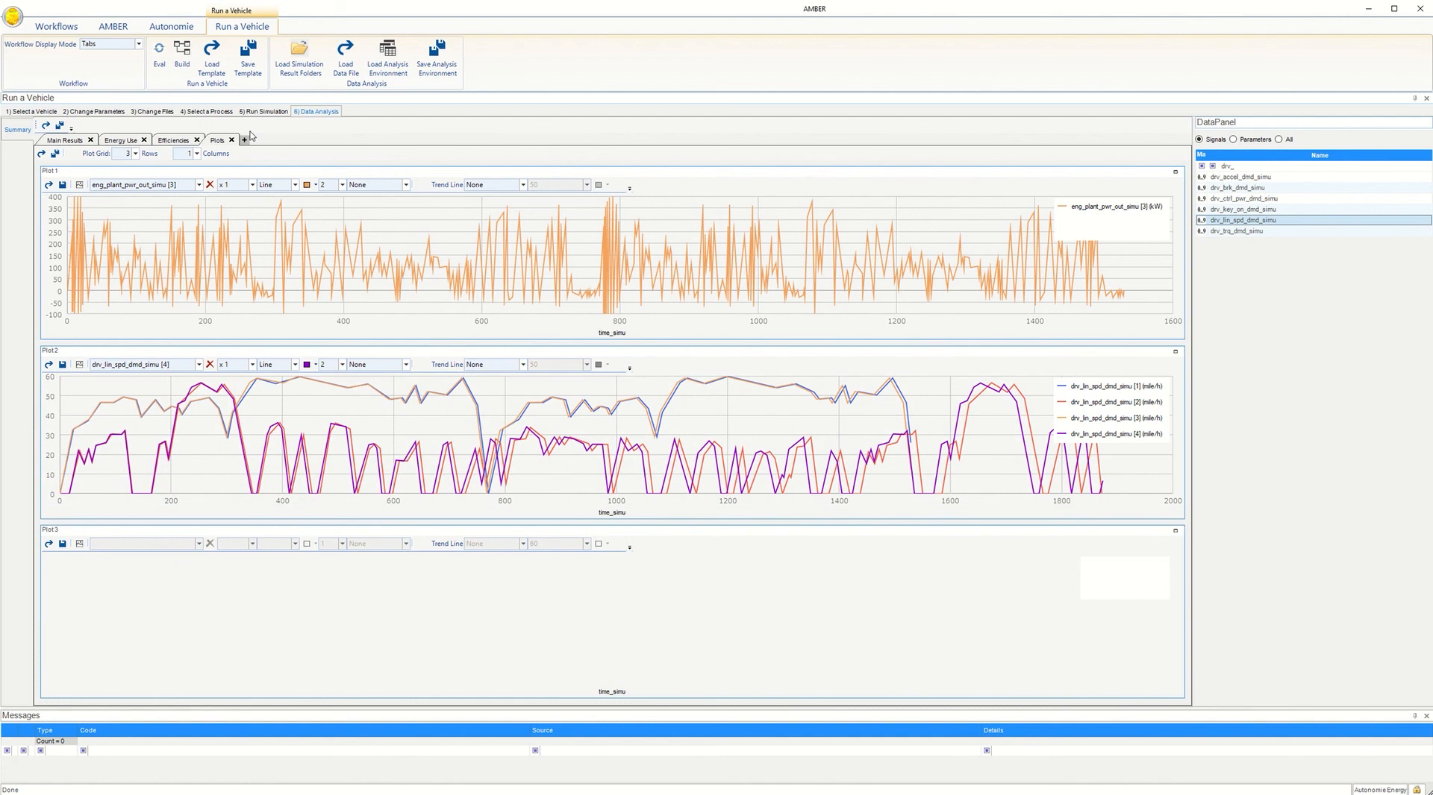
View the demanded and actual vehicle speed traces of datasets 2-2, 3-1 and 4-1 in the main results
click(50, 142)
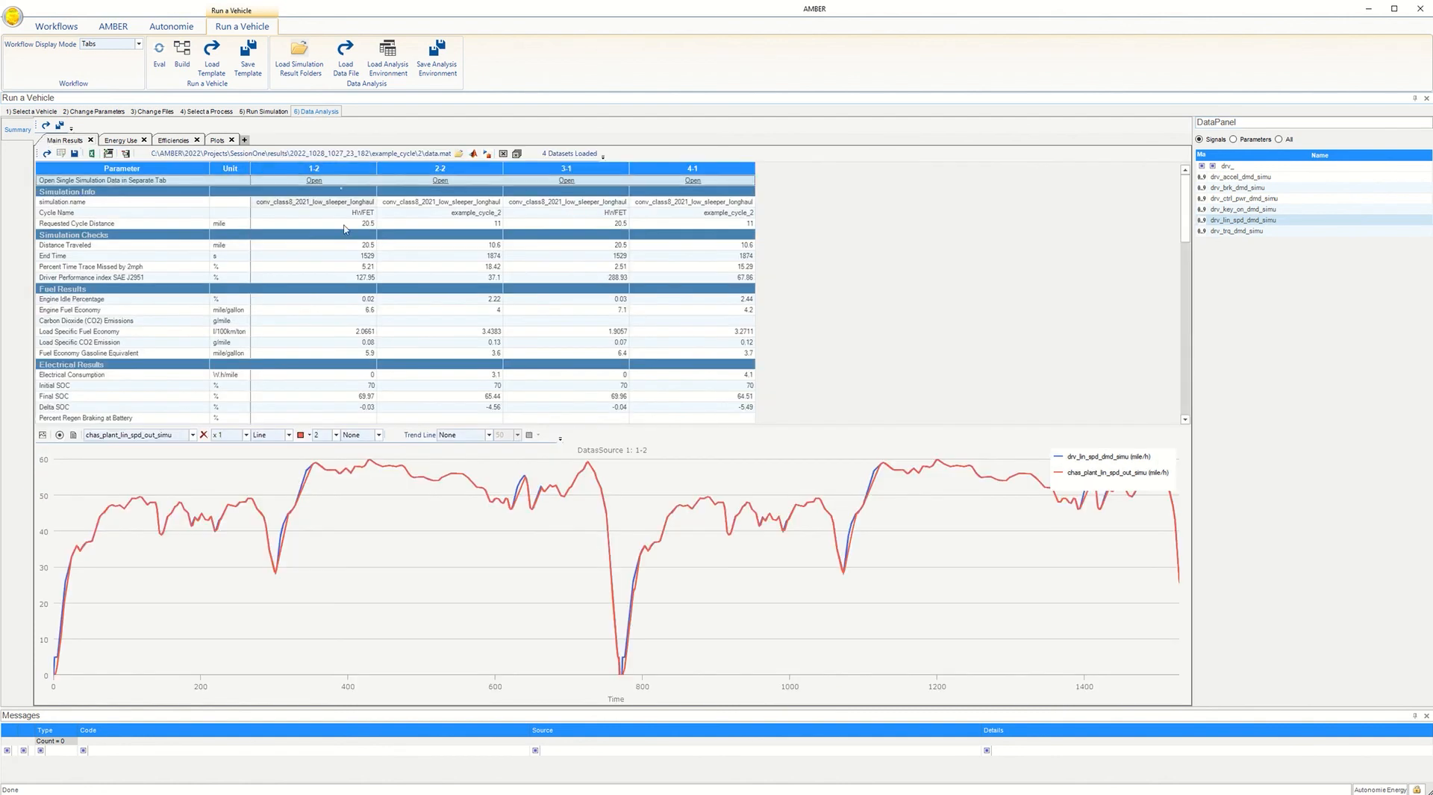
click(416, 169)
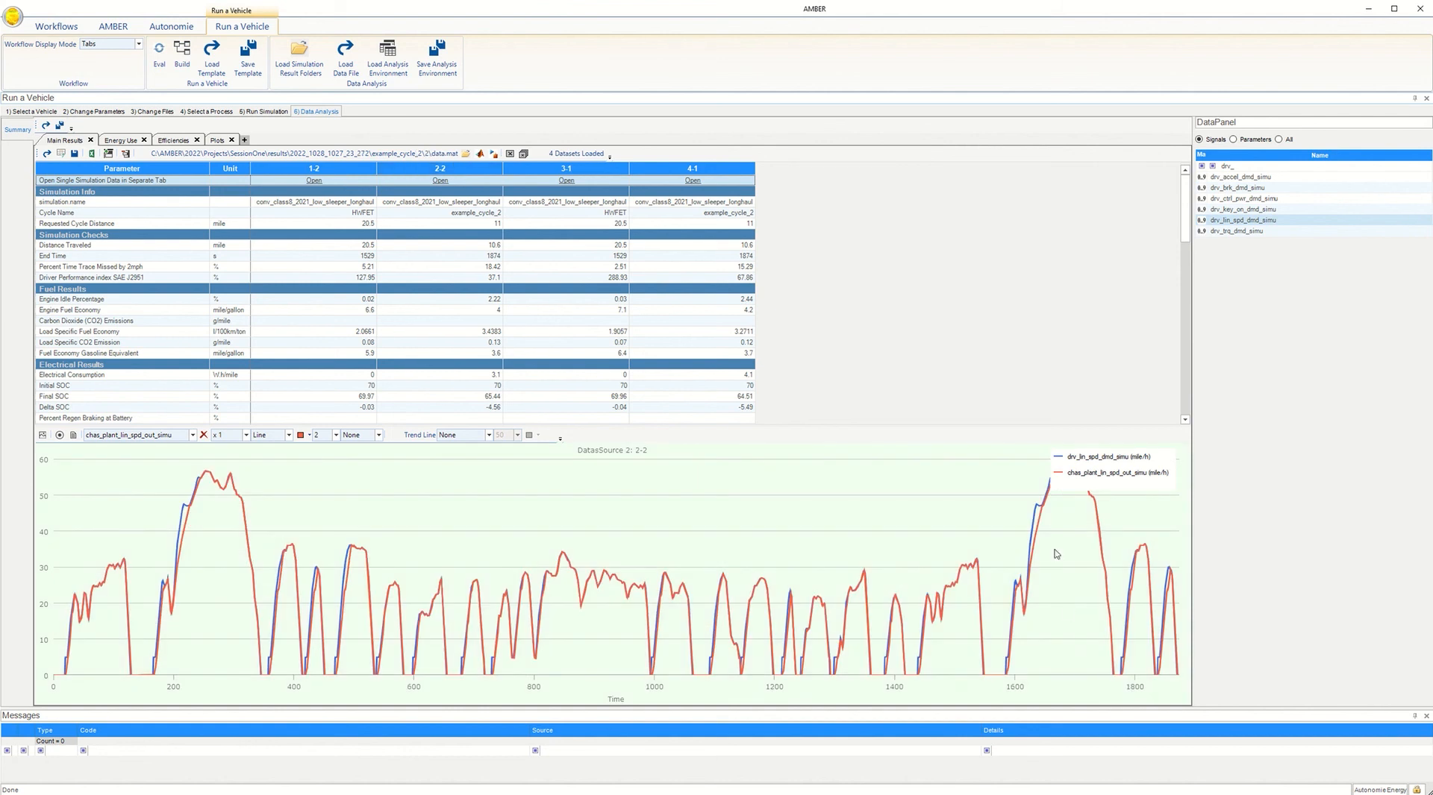
click(547, 170)
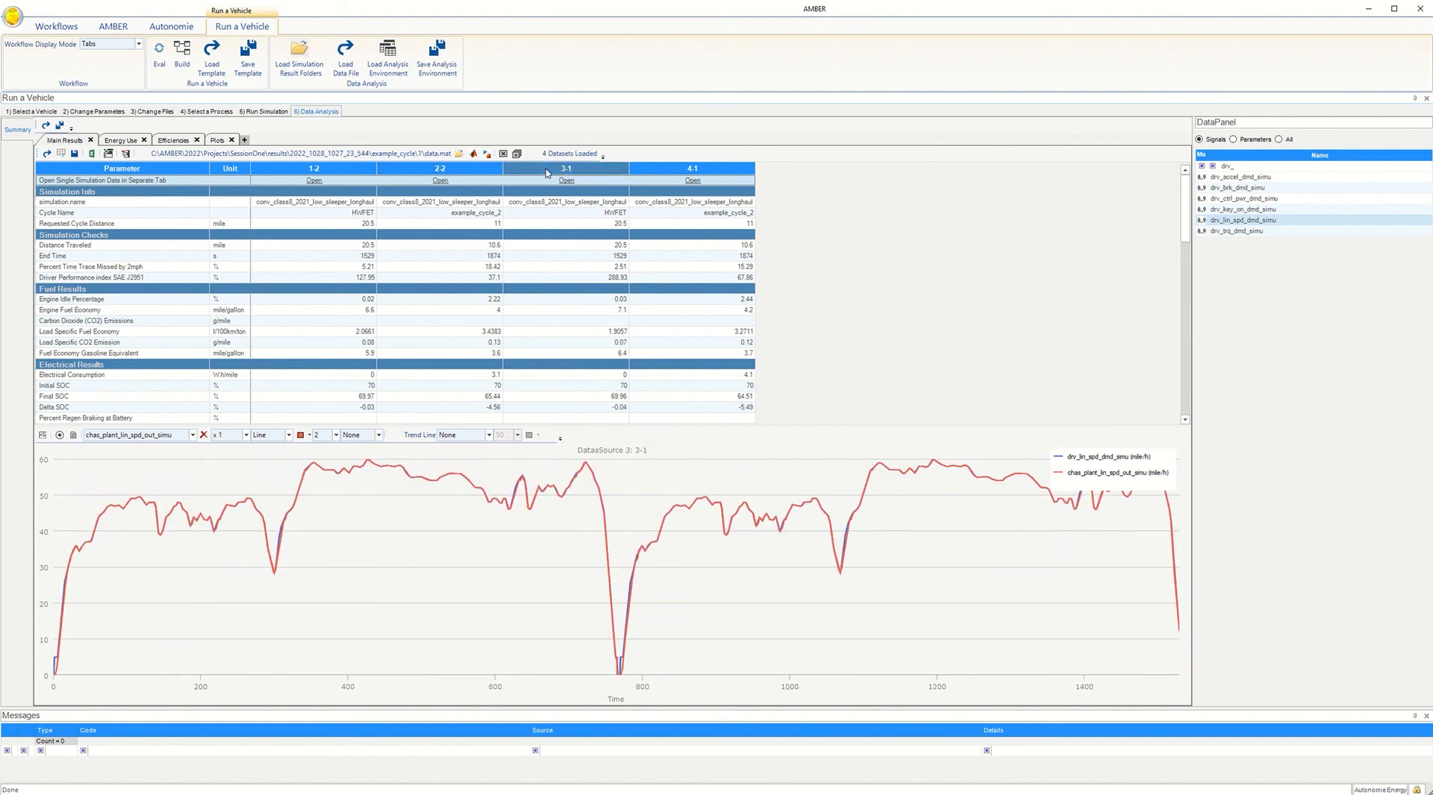
click(658, 171)
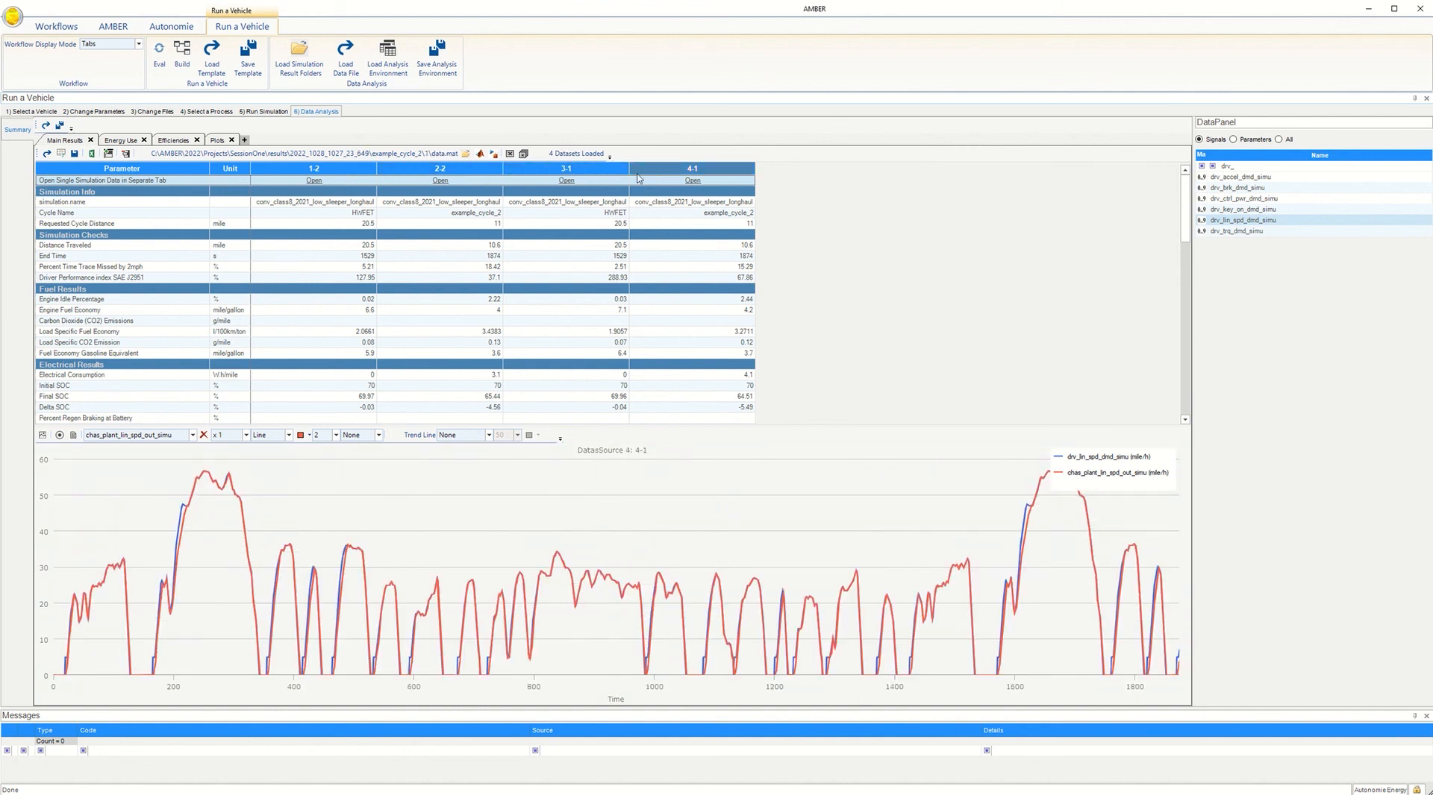
Open dataset 3-1 separately, view its plot data and energy analysis, and chart the forward input energy by system
click(565, 182)
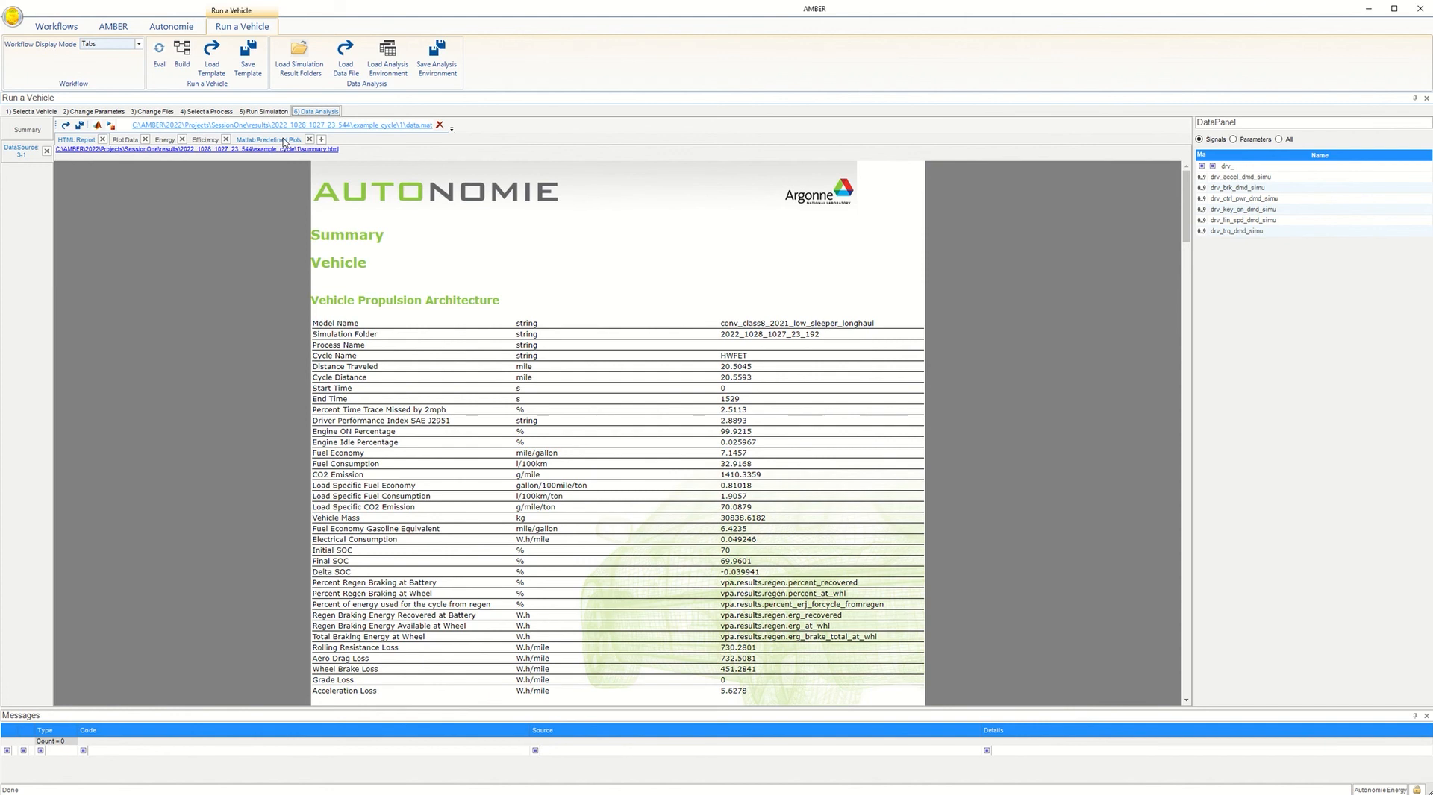
click(119, 139)
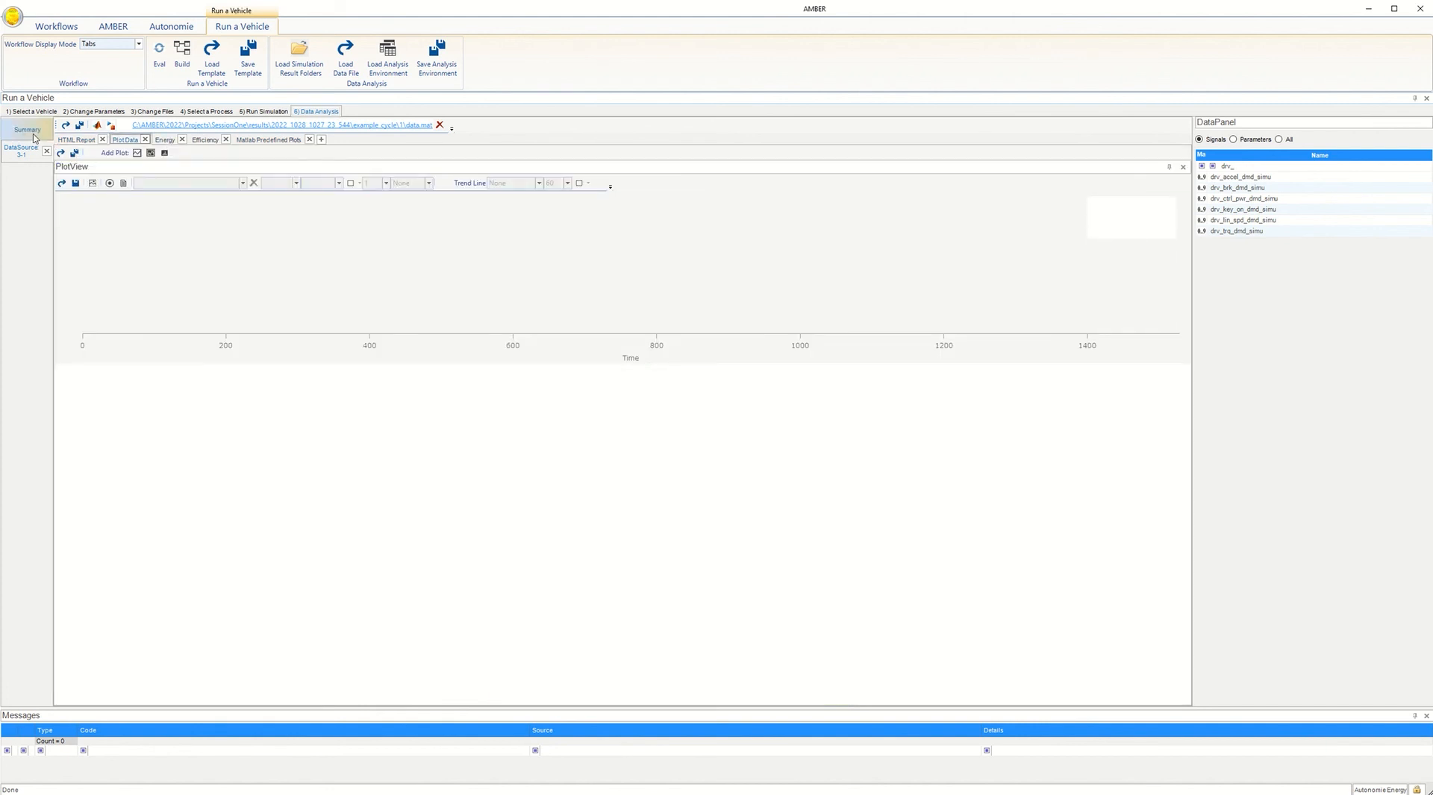
click(165, 140)
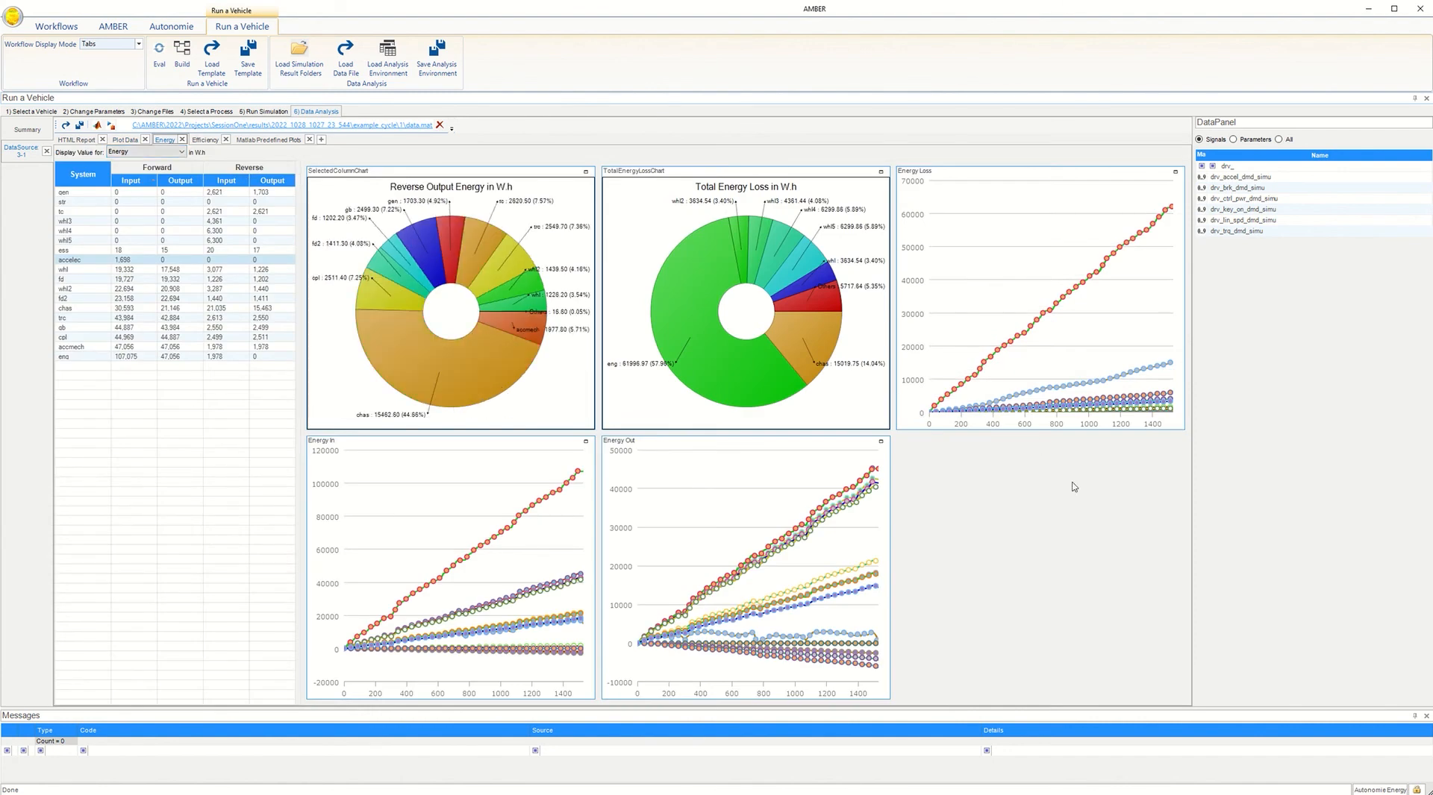
click(142, 213)
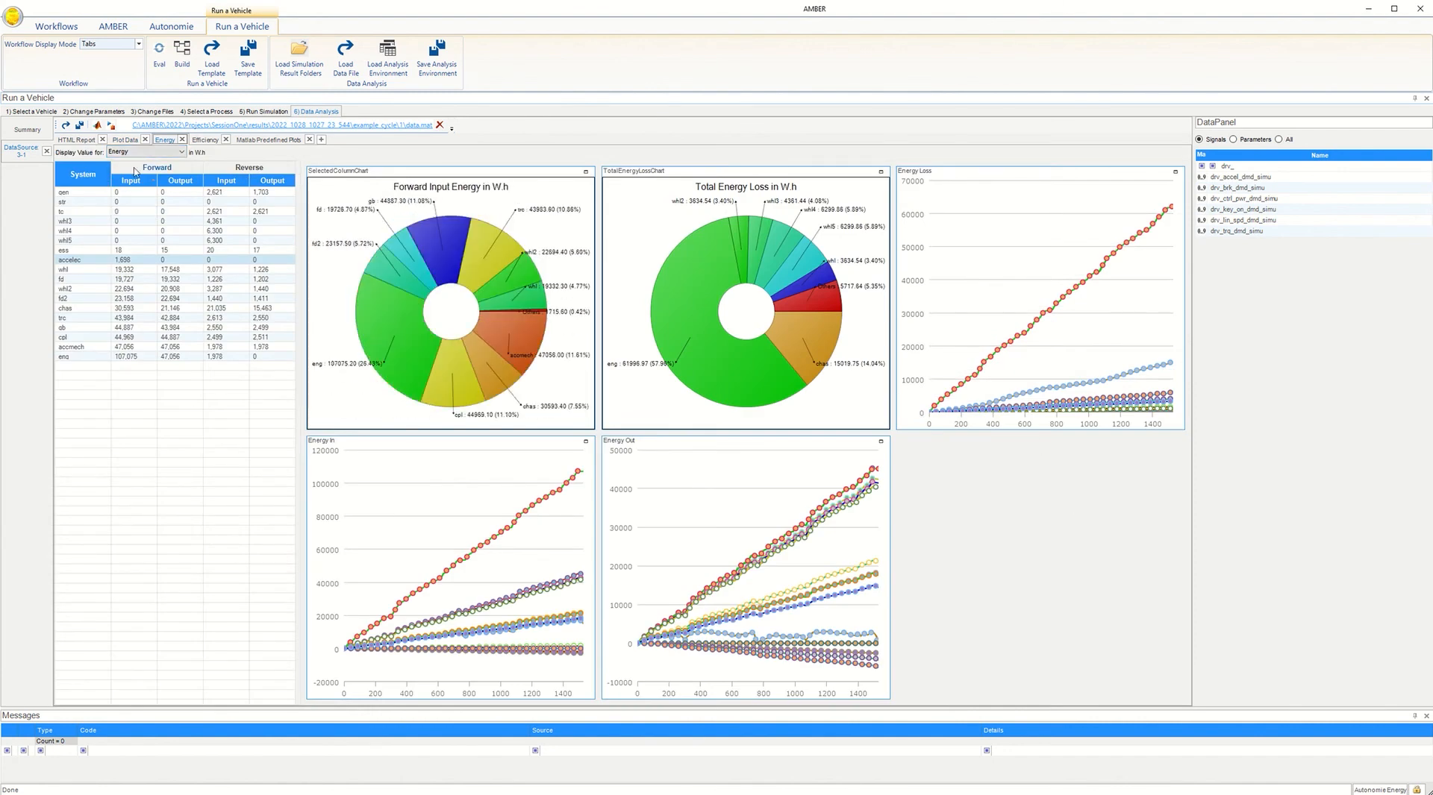
Display dataset 3-1's energy analysis values as Energy Consumption and view its system efficiencies
click(180, 153)
click(175, 170)
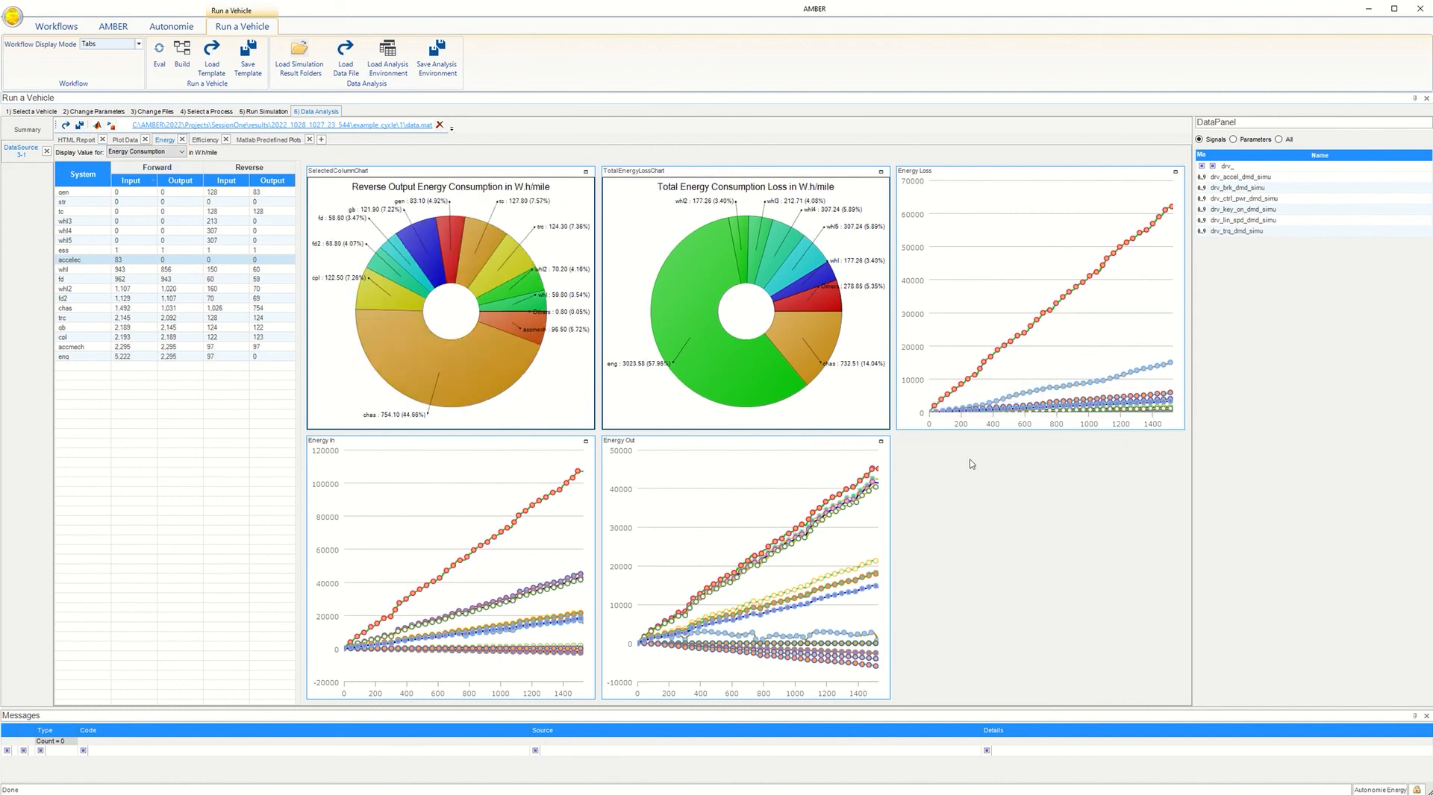
click(206, 140)
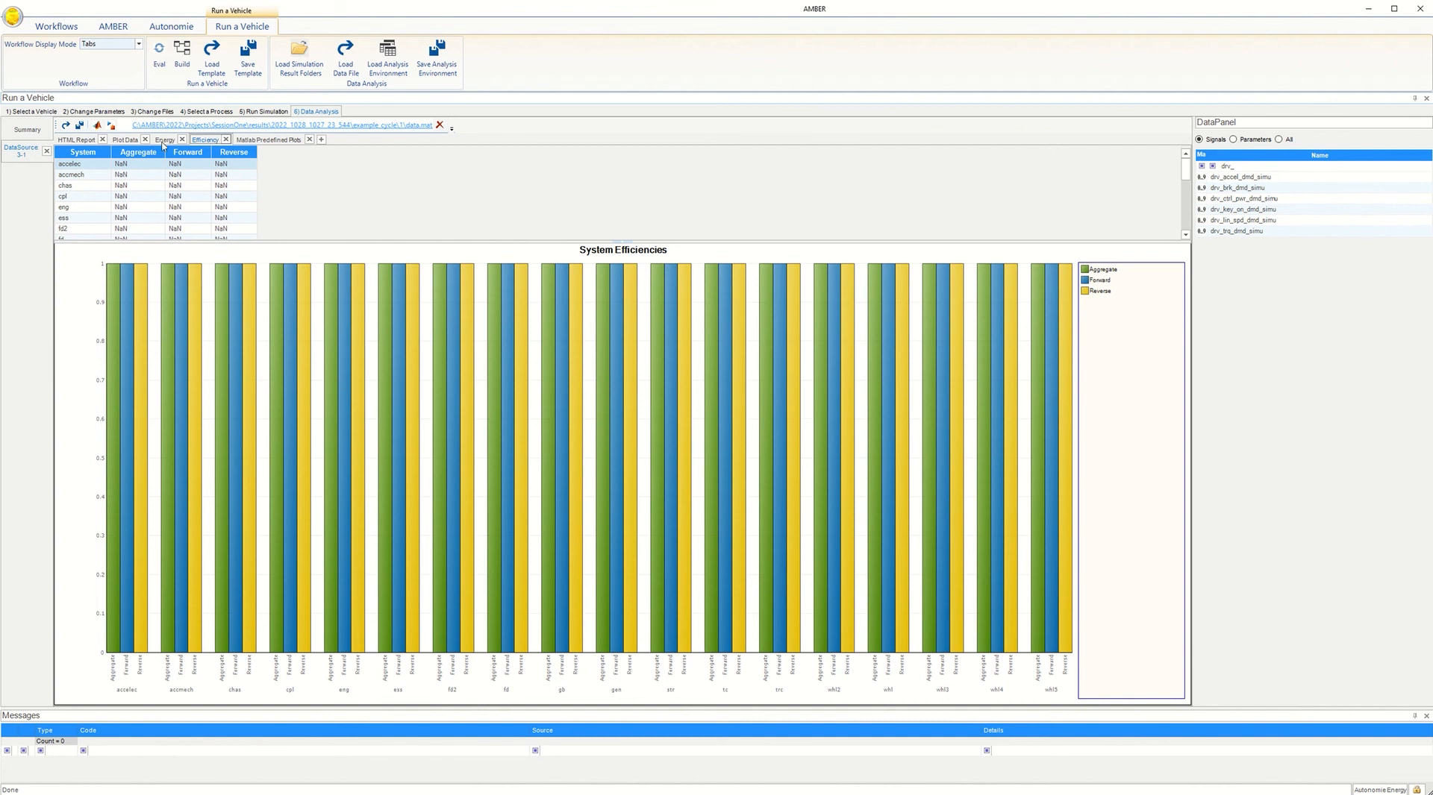
Plot the predefined Efficiency Hot Map (Torque vs Speed) - Operating Points for dataset 3-1, enlarge the figure to examine it, and close it
click(276, 141)
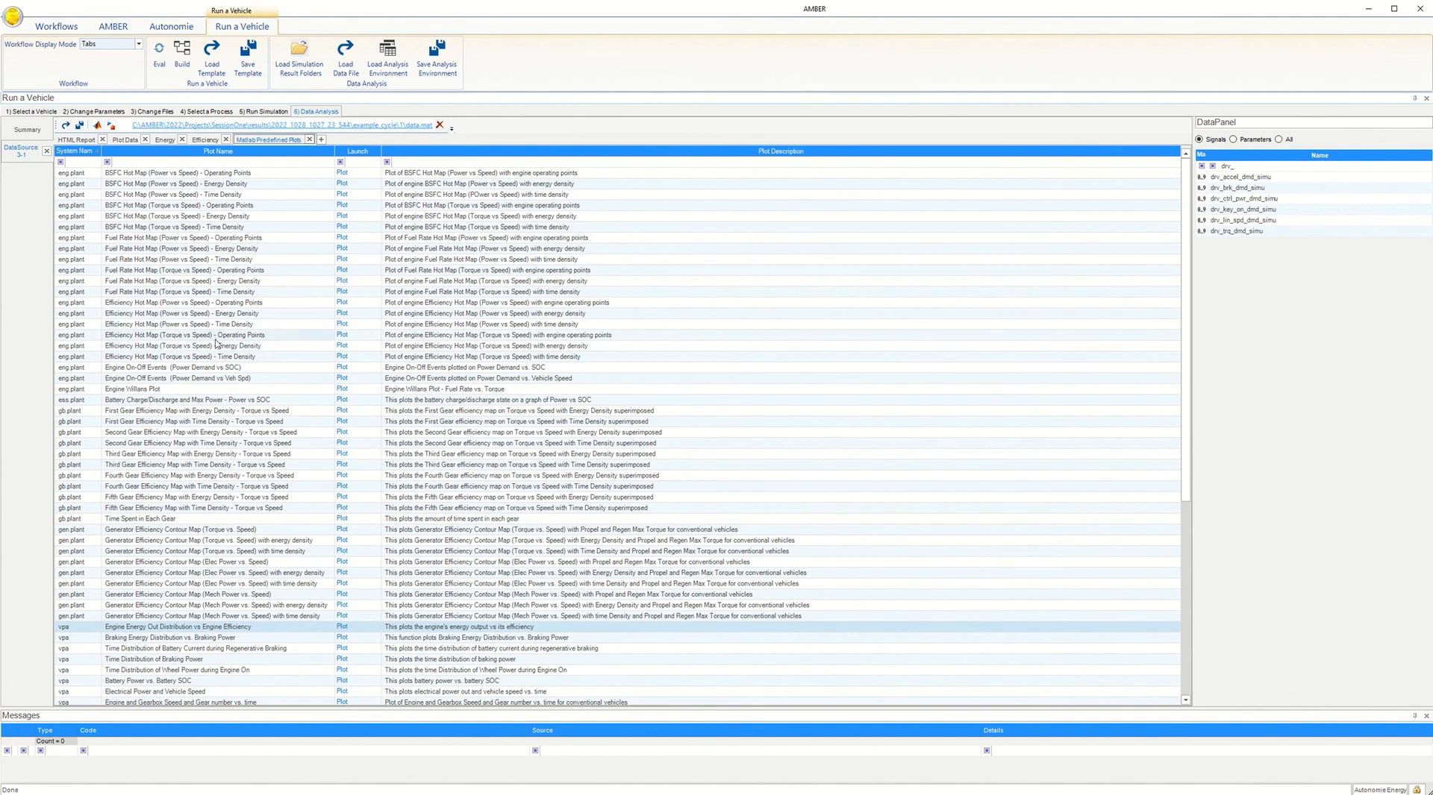
click(341, 335)
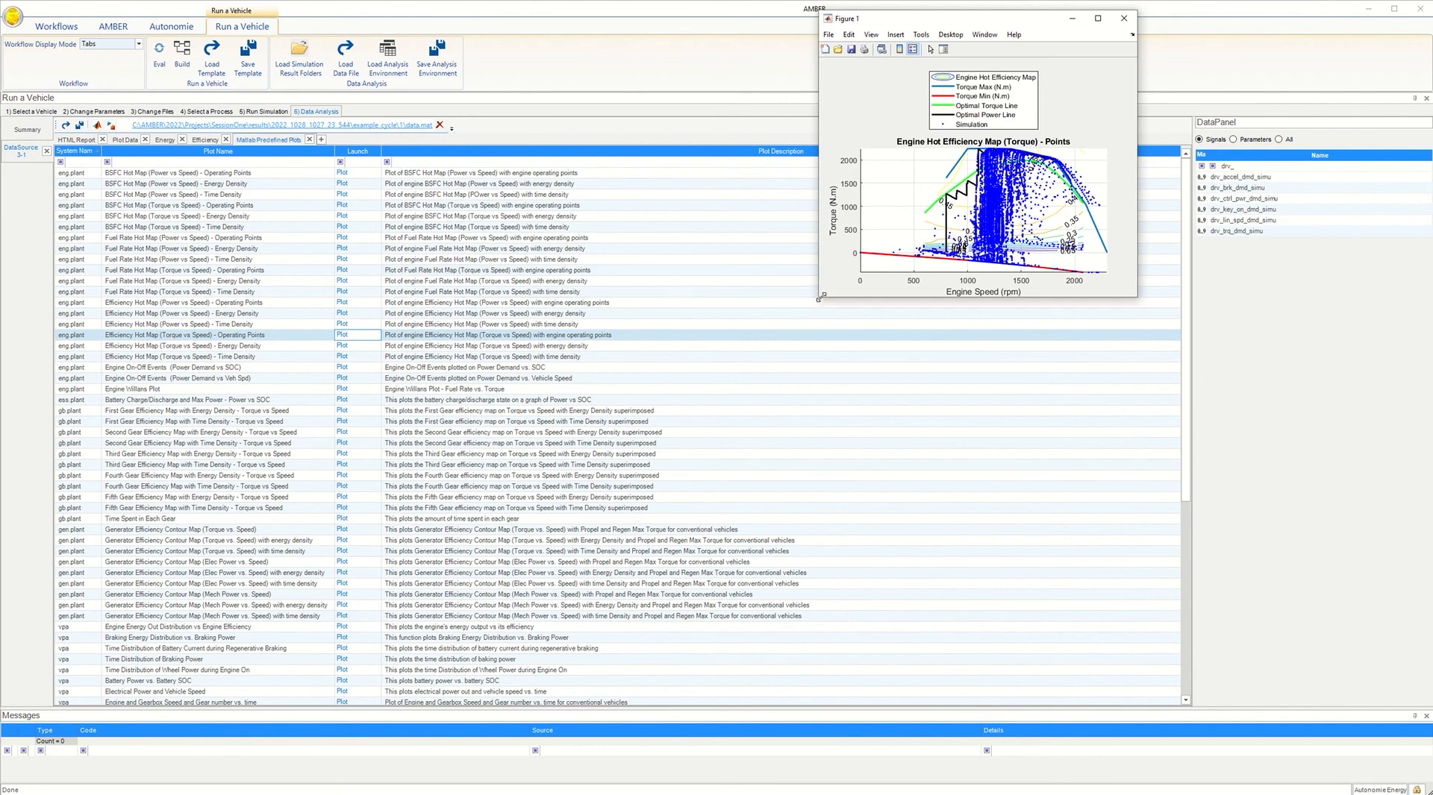
drag(820, 298, 509, 405)
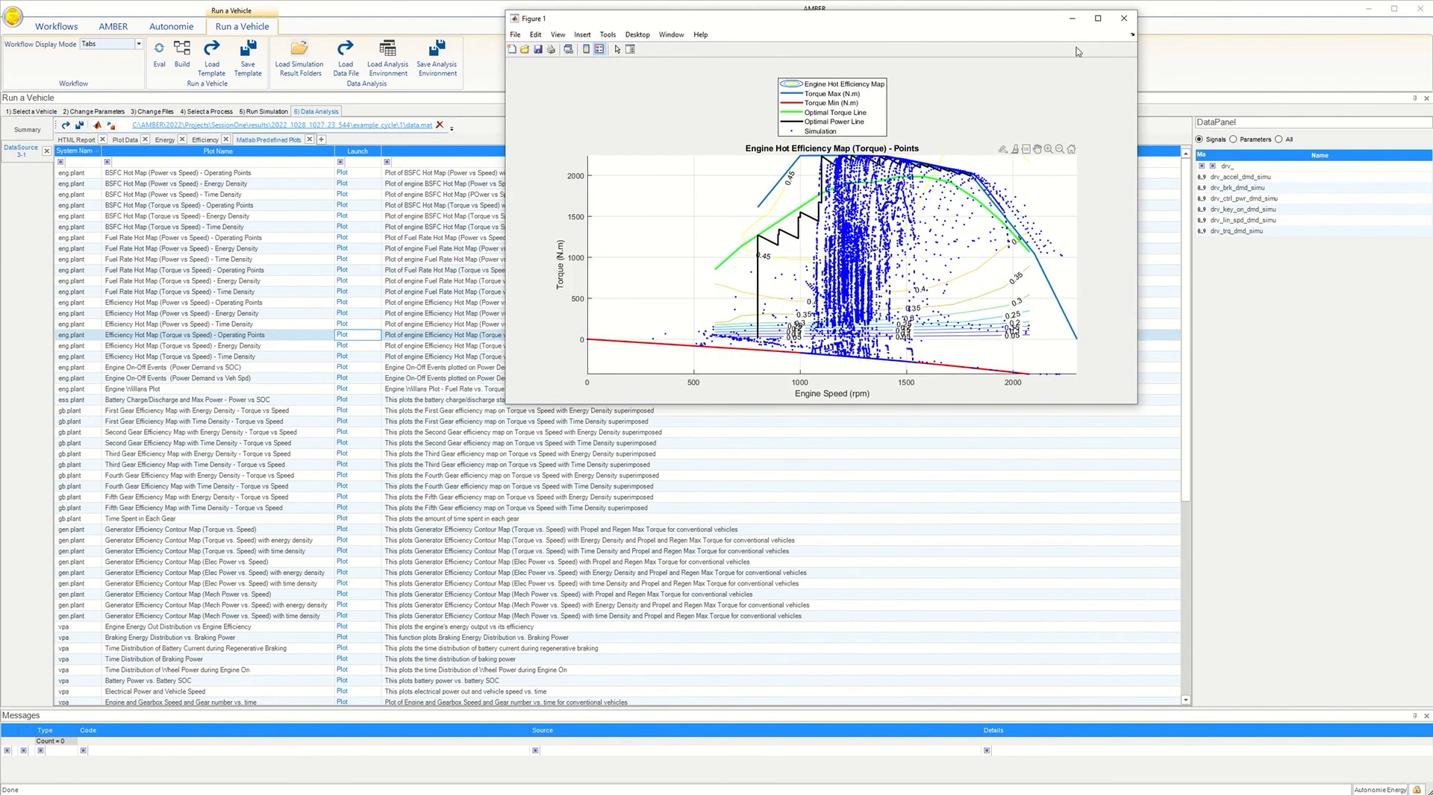
click(1121, 20)
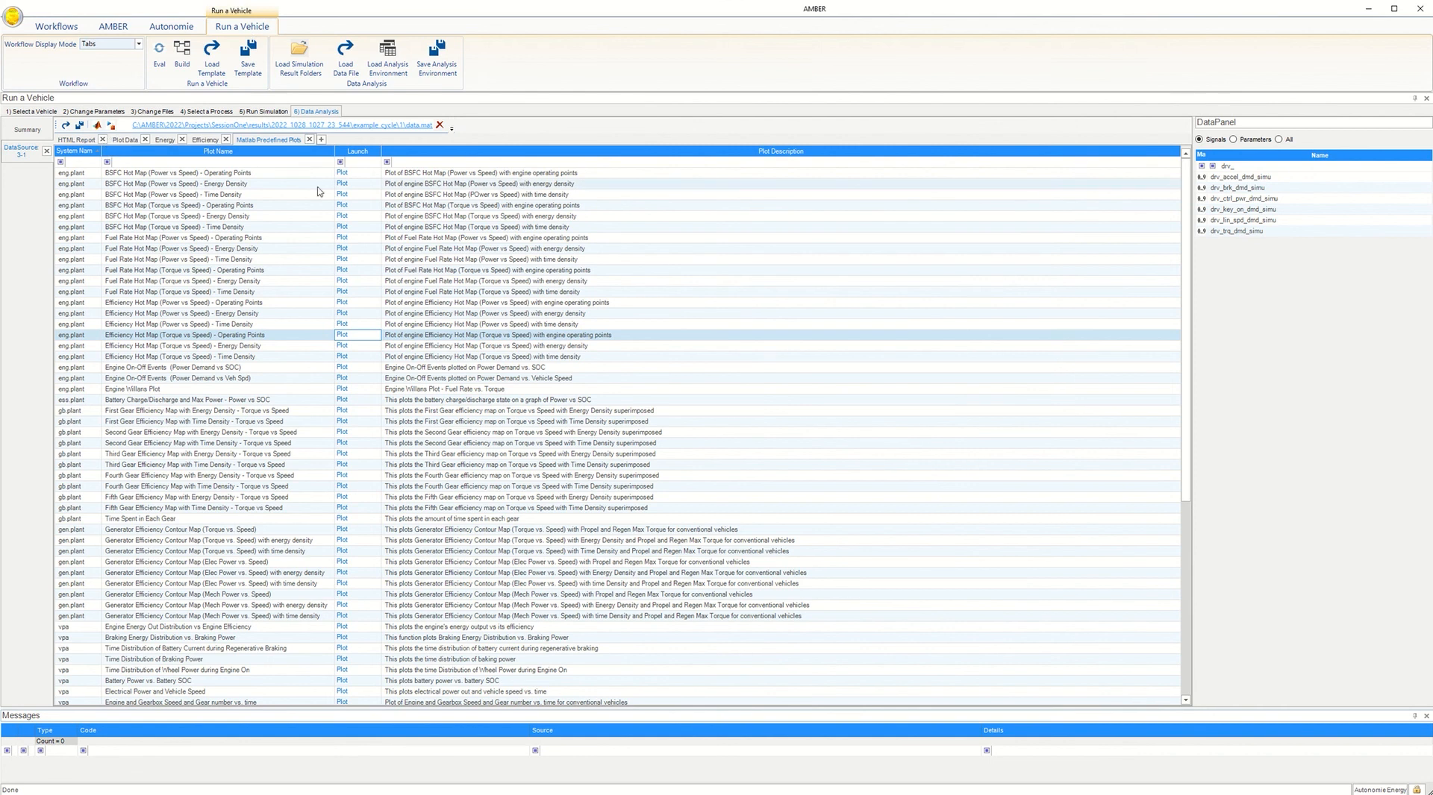
Return to the results summary of all datasets and open the Analyze Data workflow
click(19, 137)
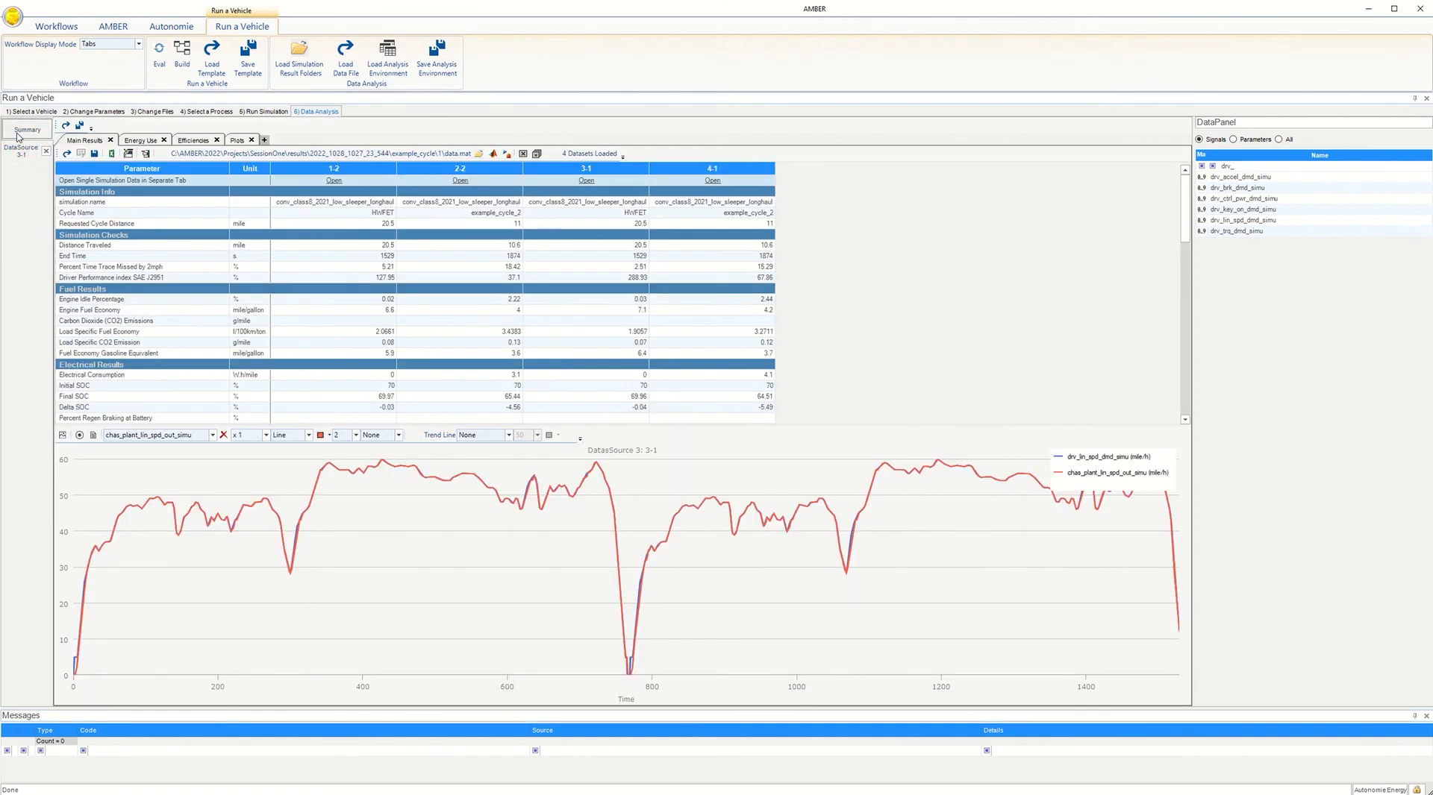
click(68, 27)
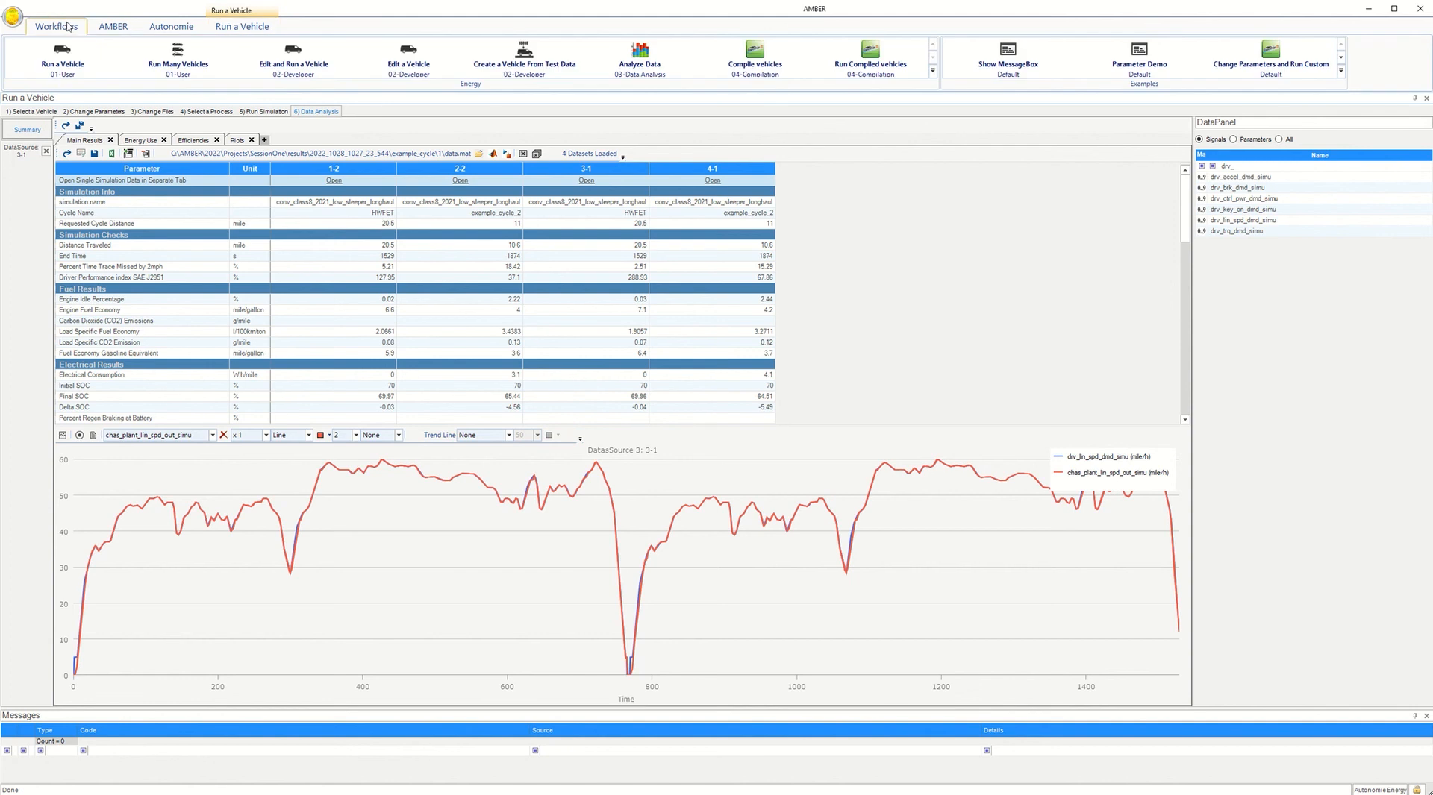
click(636, 65)
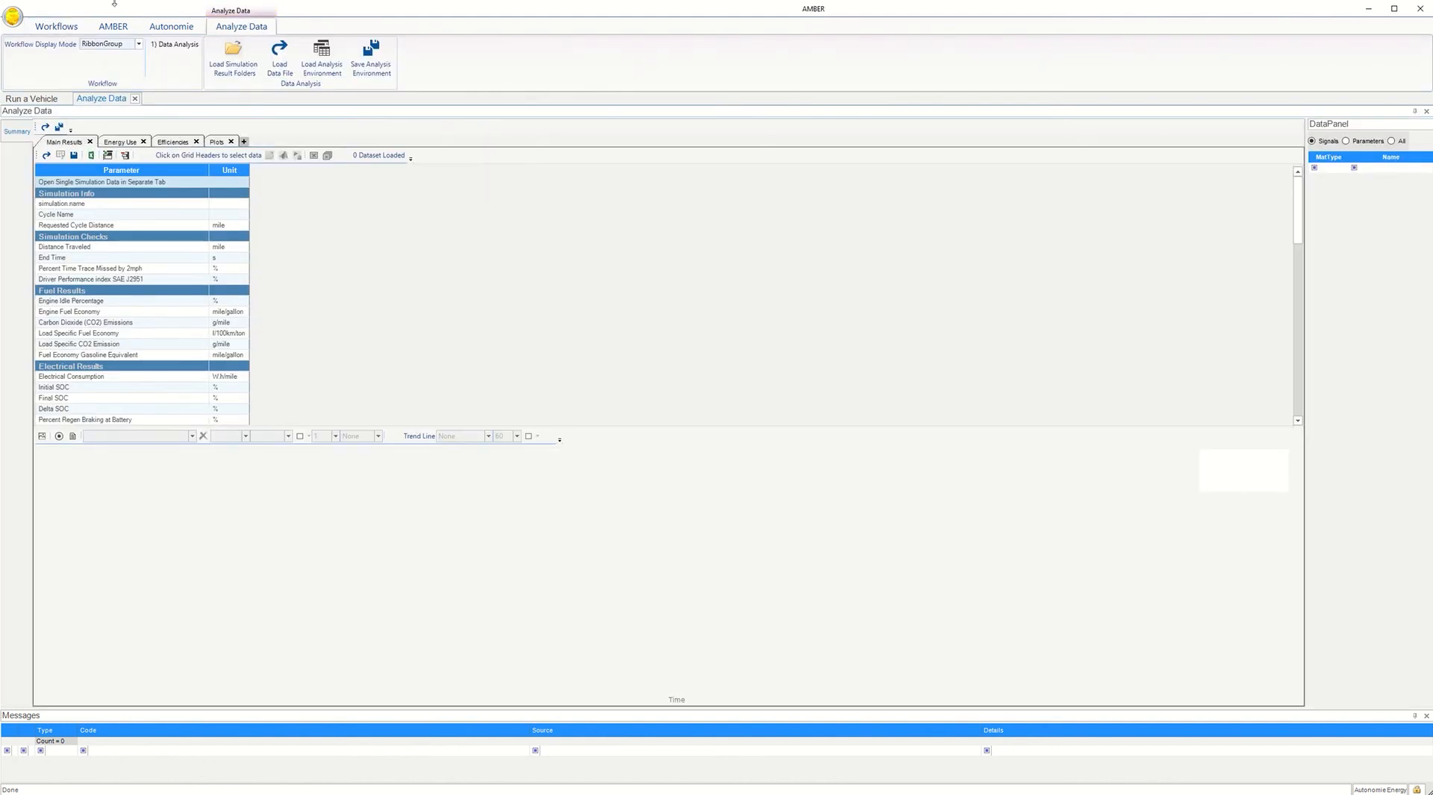
Load all simulation results from the folder C:\AMBER\2022\Projects\SessionOne\results
click(238, 70)
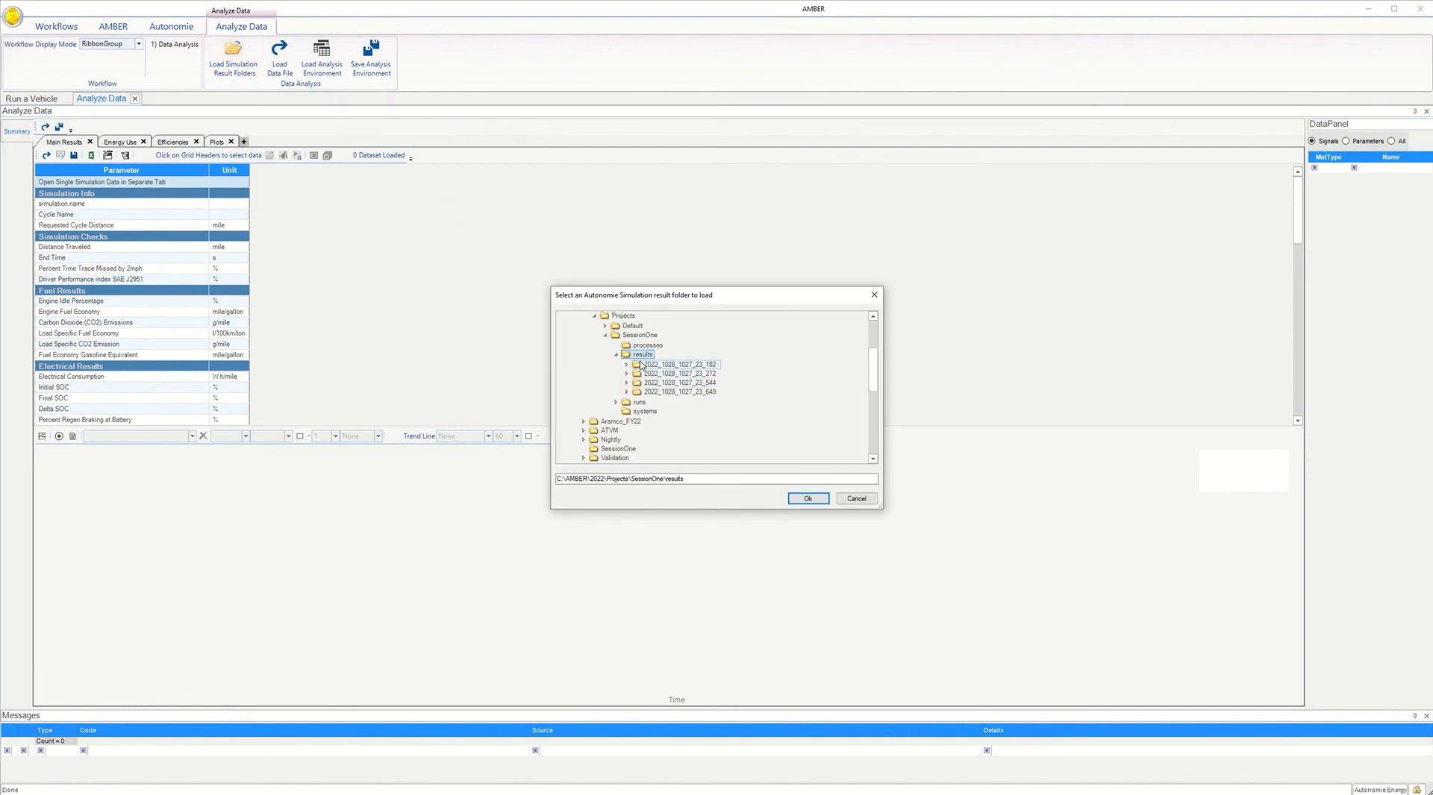
click(677, 365)
click(678, 392)
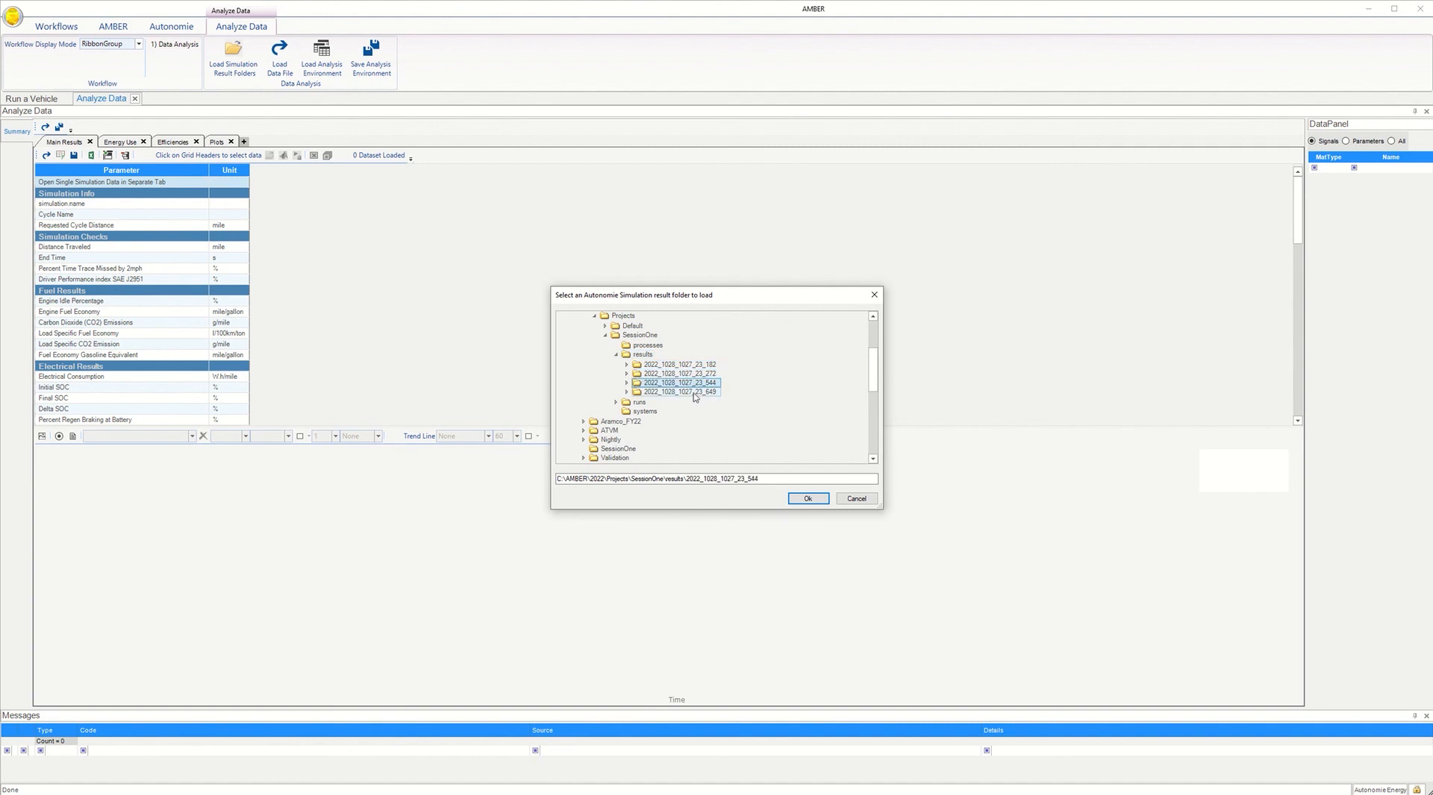
click(627, 365)
click(638, 374)
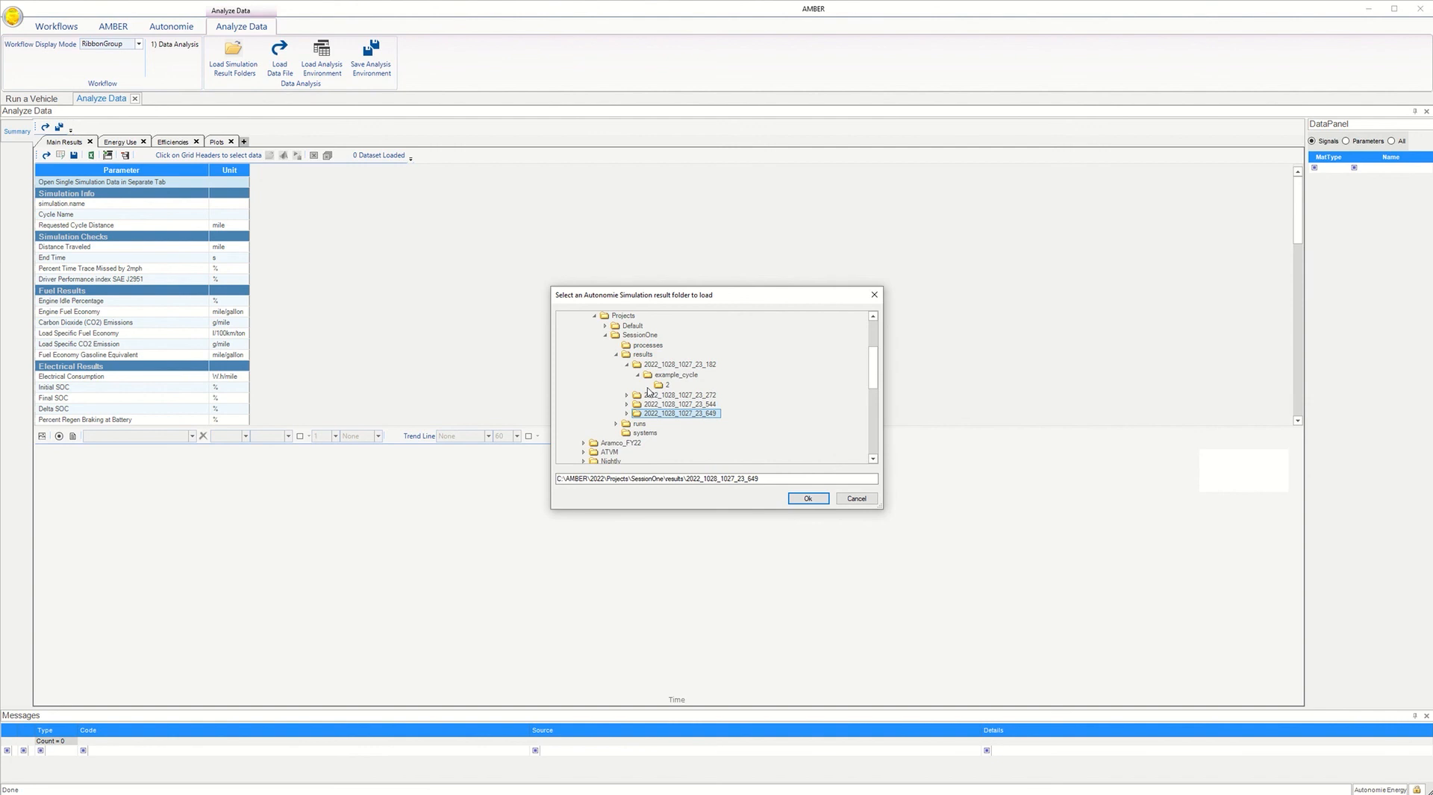
click(643, 354)
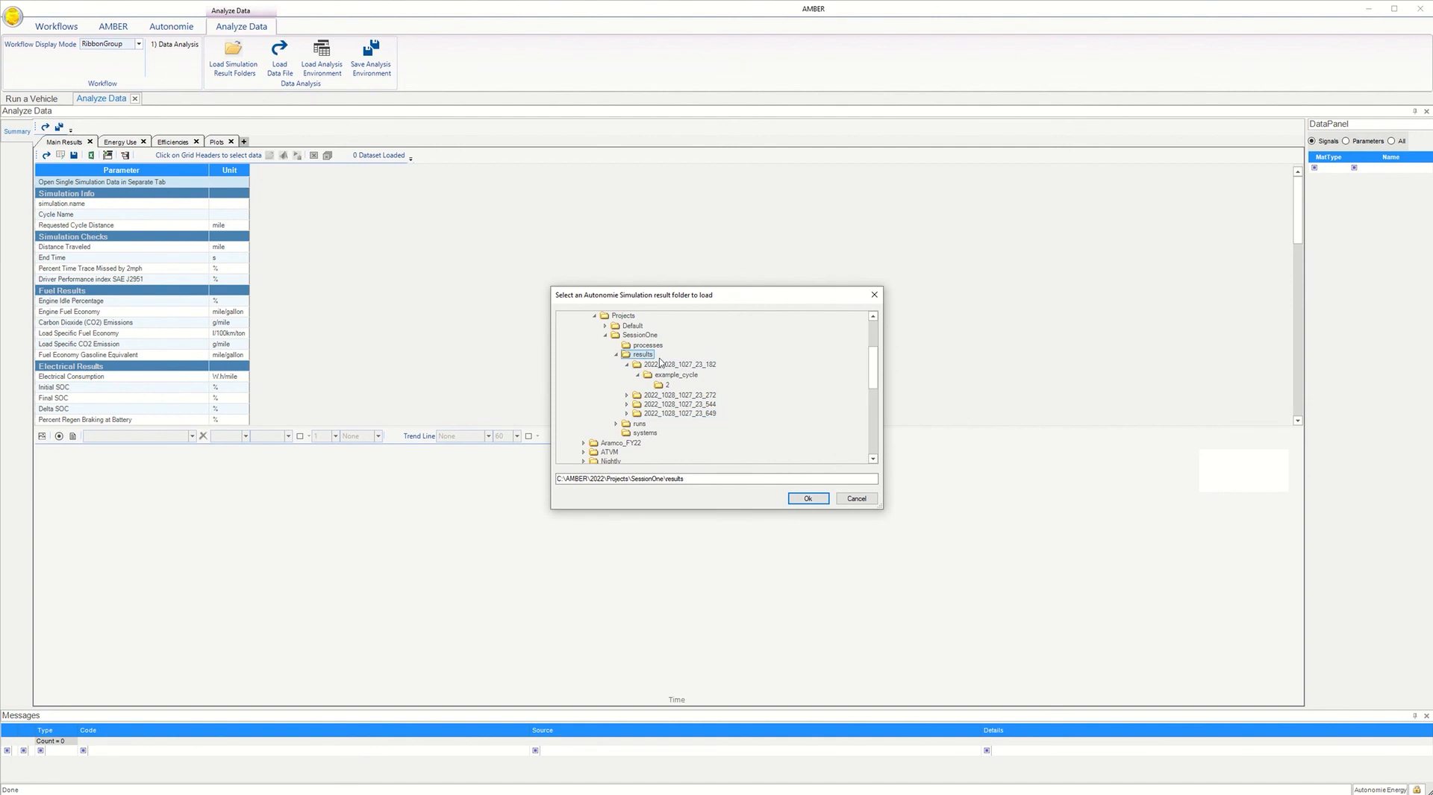
click(809, 499)
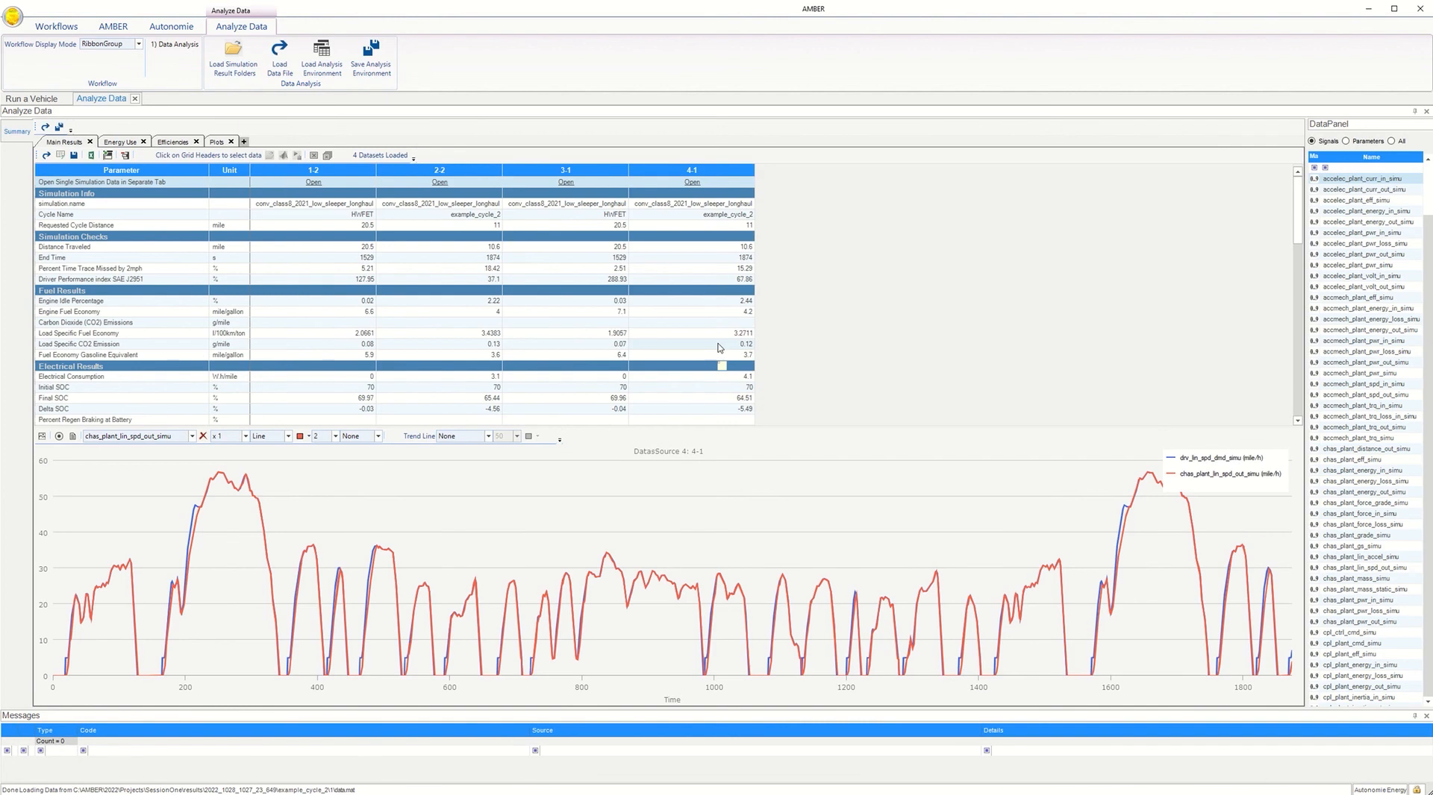
View the speed traces of datasets 1-2, 2-2, 3-1 and 4-1, and close the Analyze Data workflow
click(327, 174)
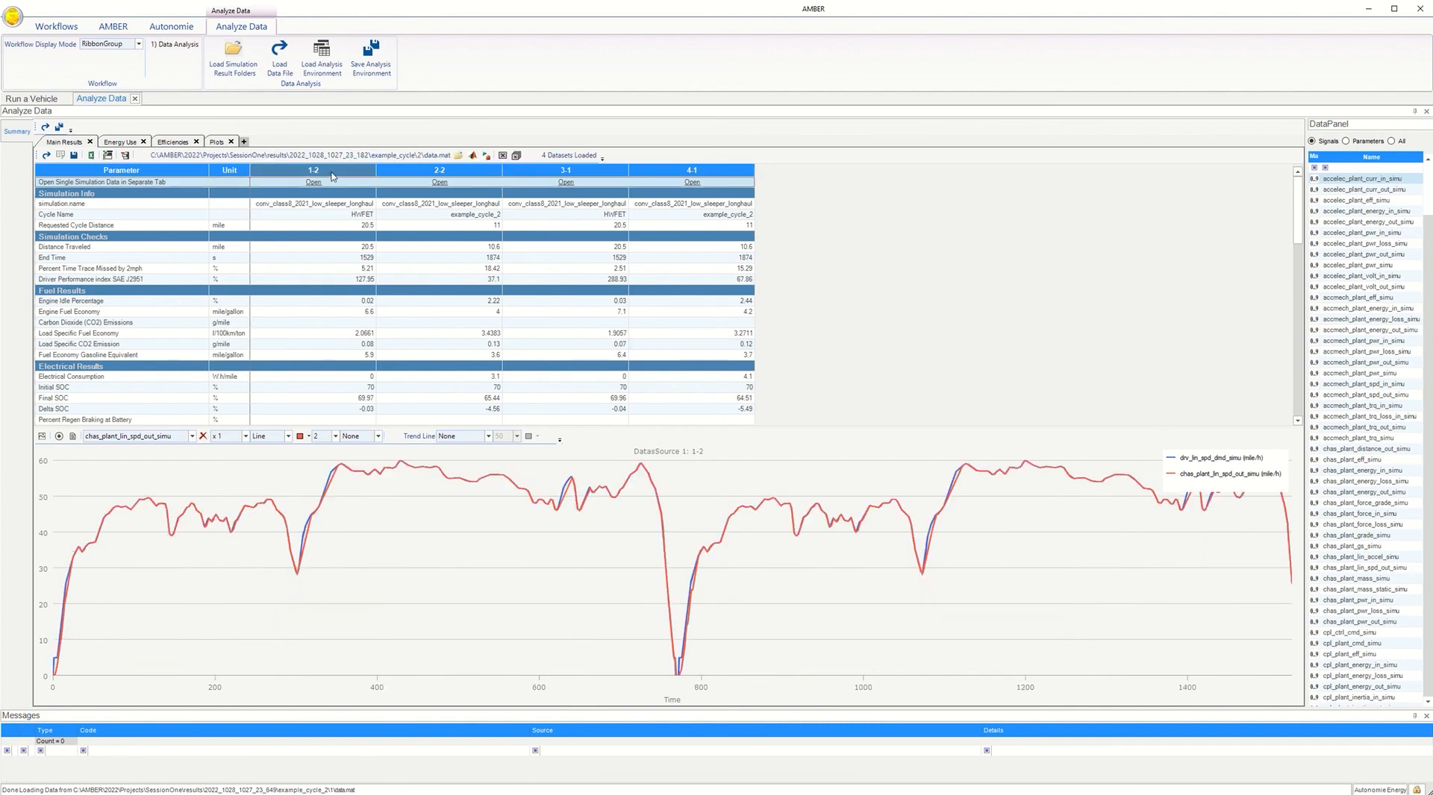
click(397, 173)
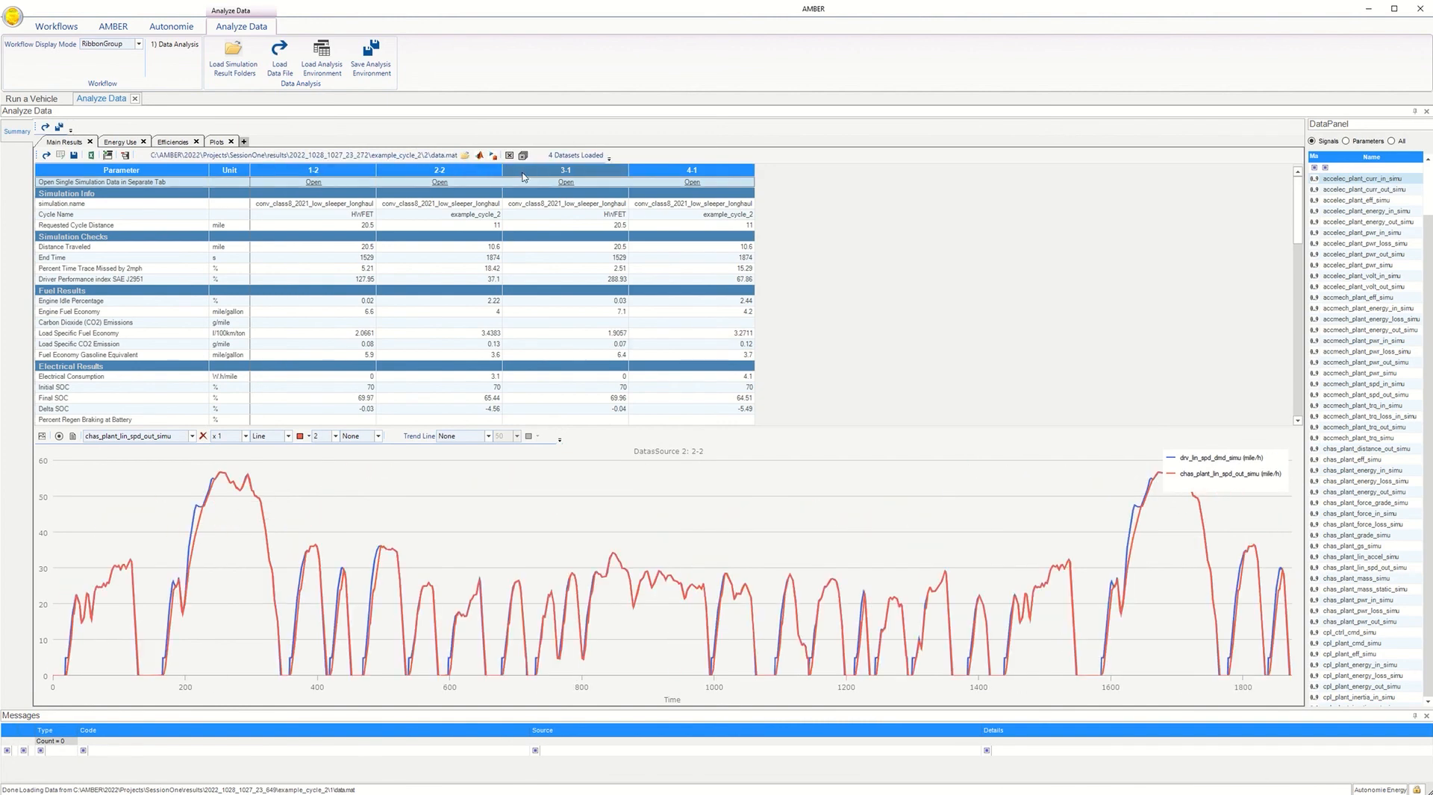
click(523, 177)
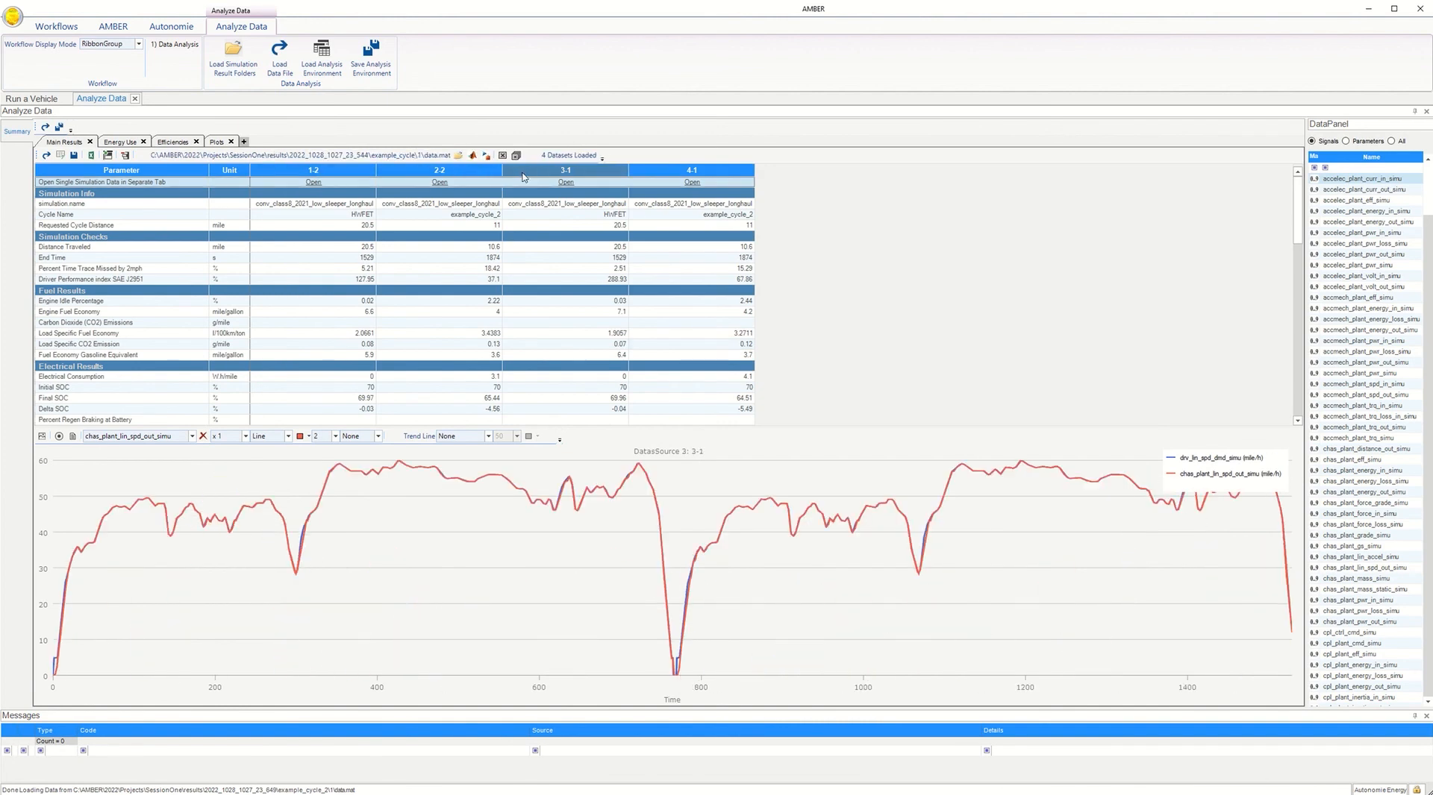
click(664, 174)
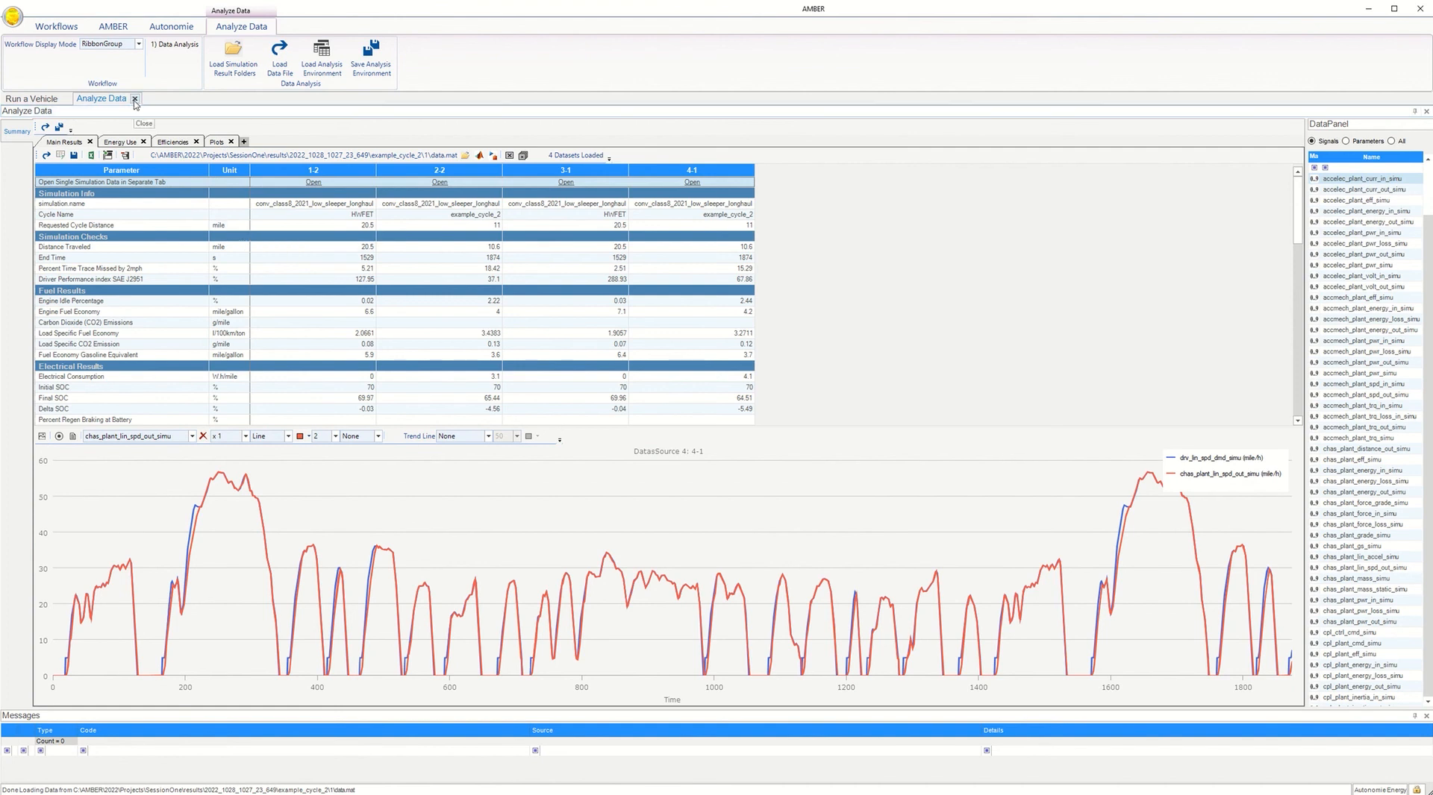
click(134, 100)
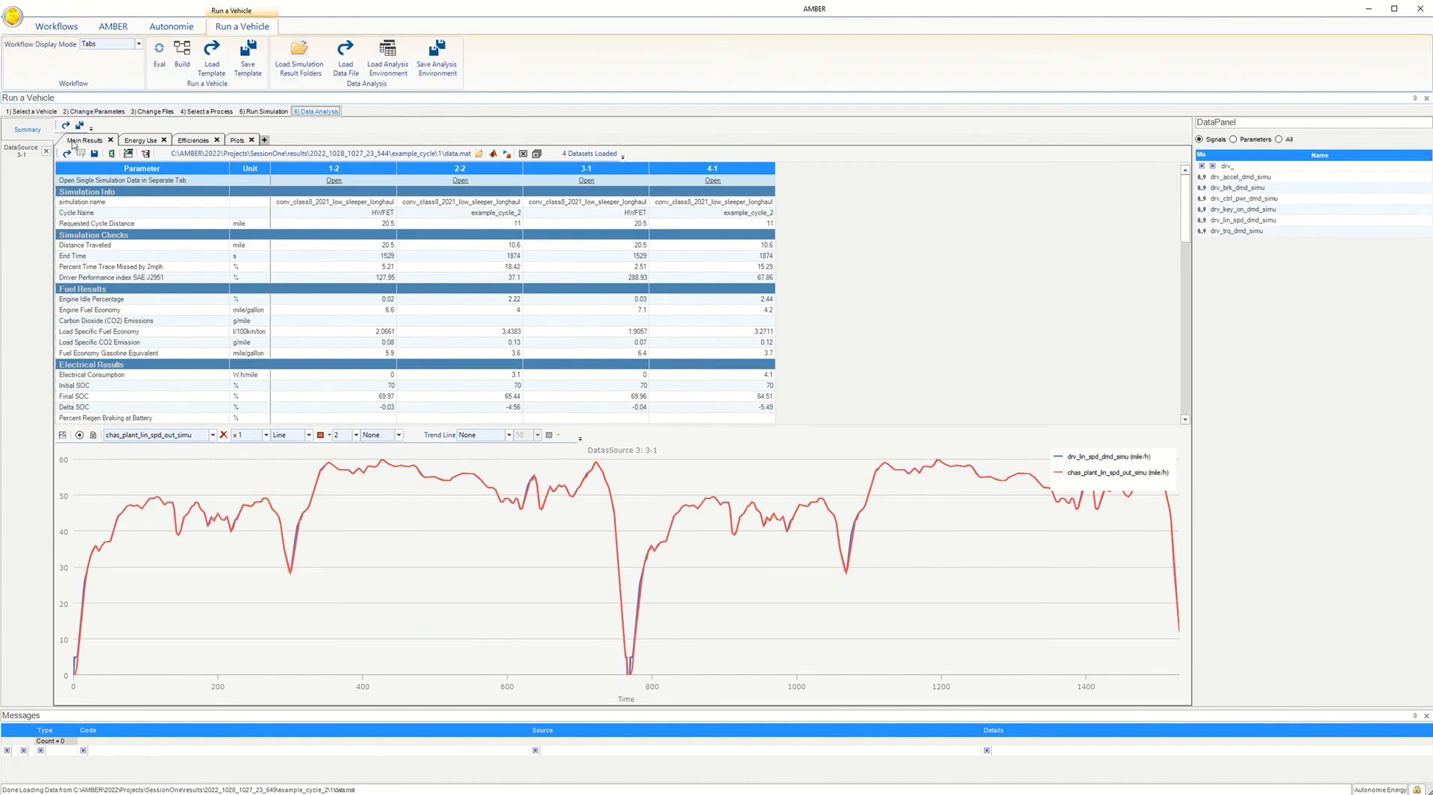
Export the main results table to an Excel file named results in the SessionOne folder
click(112, 154)
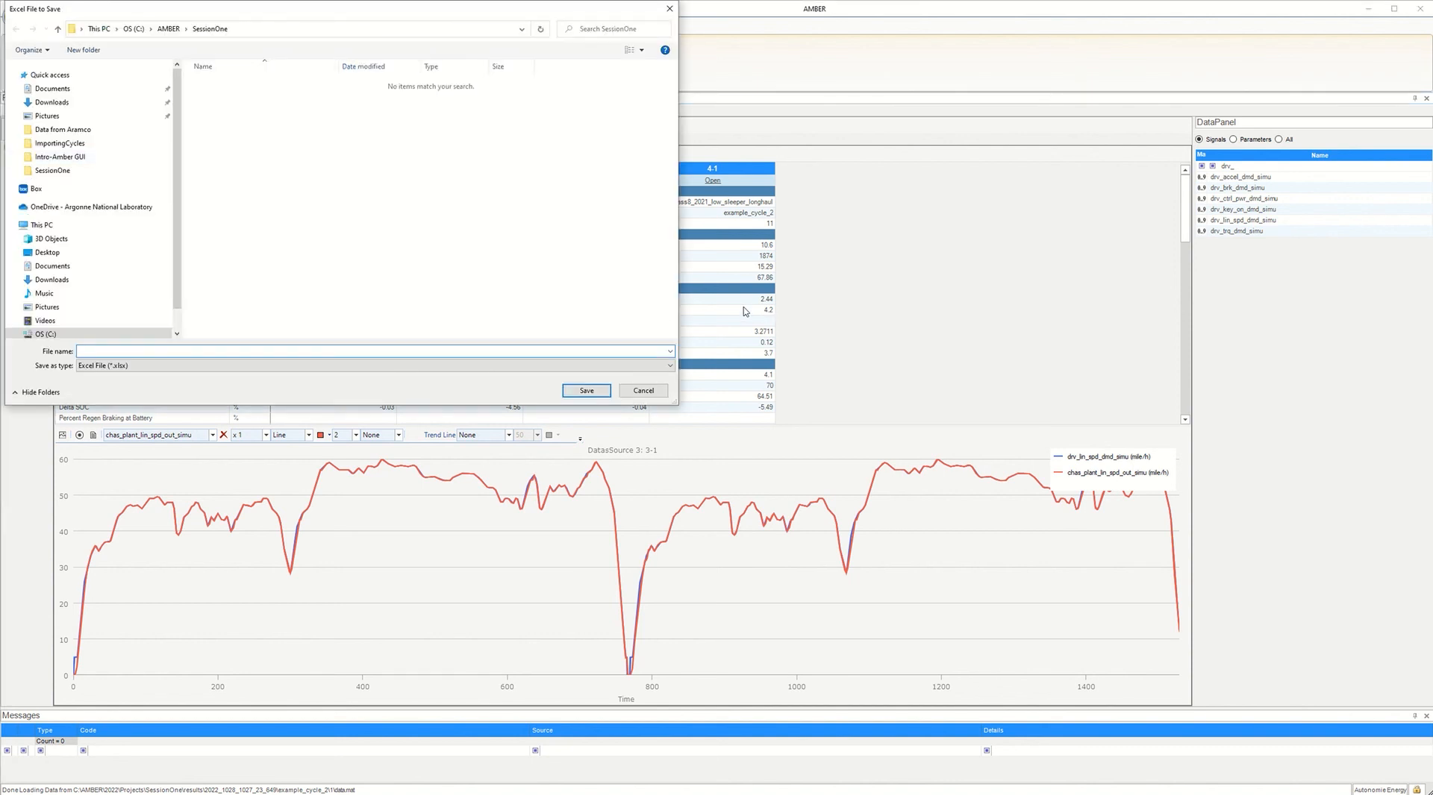
text(results)
click(601, 392)
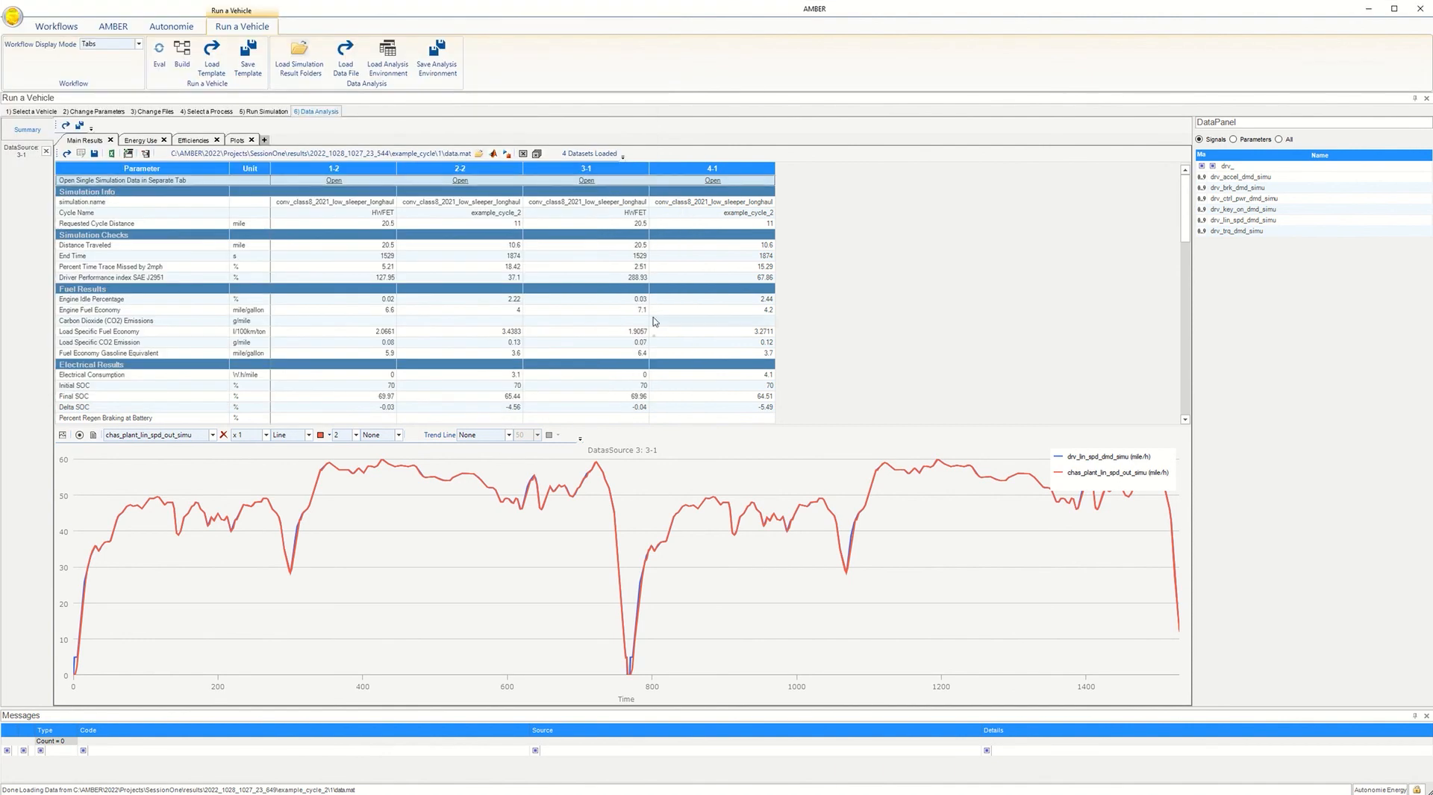
Switch to File Explorer, open results\2022_1028_1027_23_182\example_cycle\2, and widen the name column to show full file names
click(331, 790)
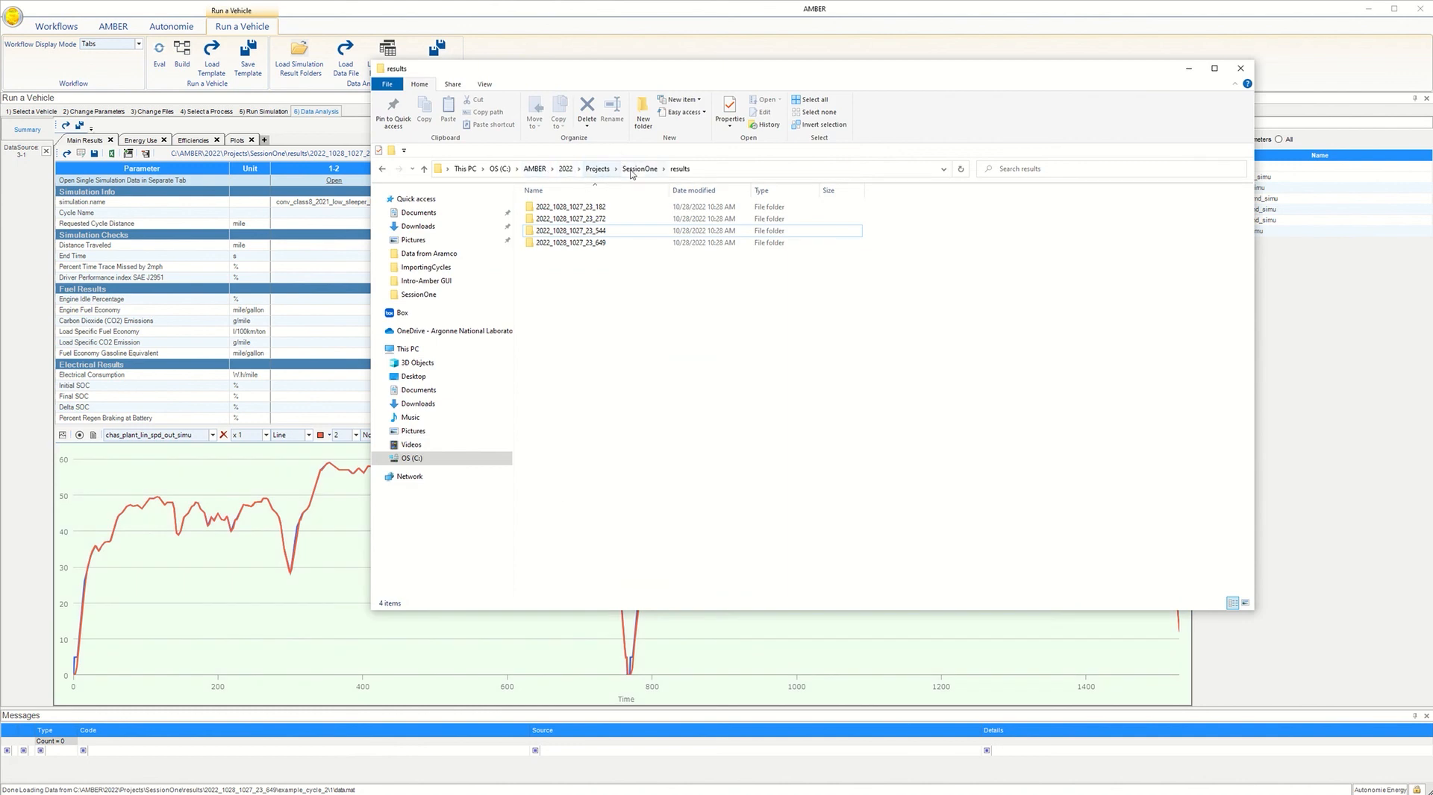
double_click(589, 208)
double_click(589, 208)
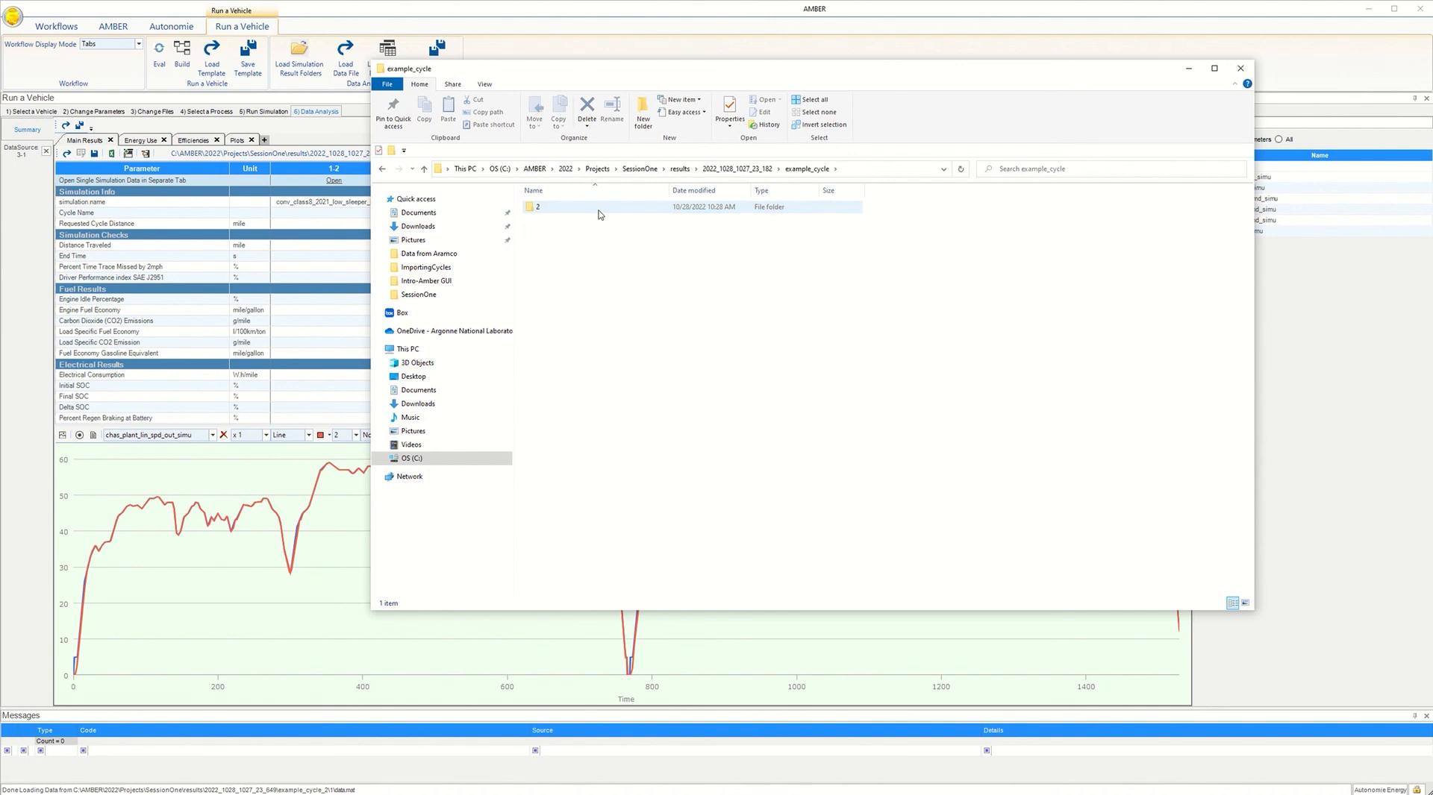
double_click(597, 211)
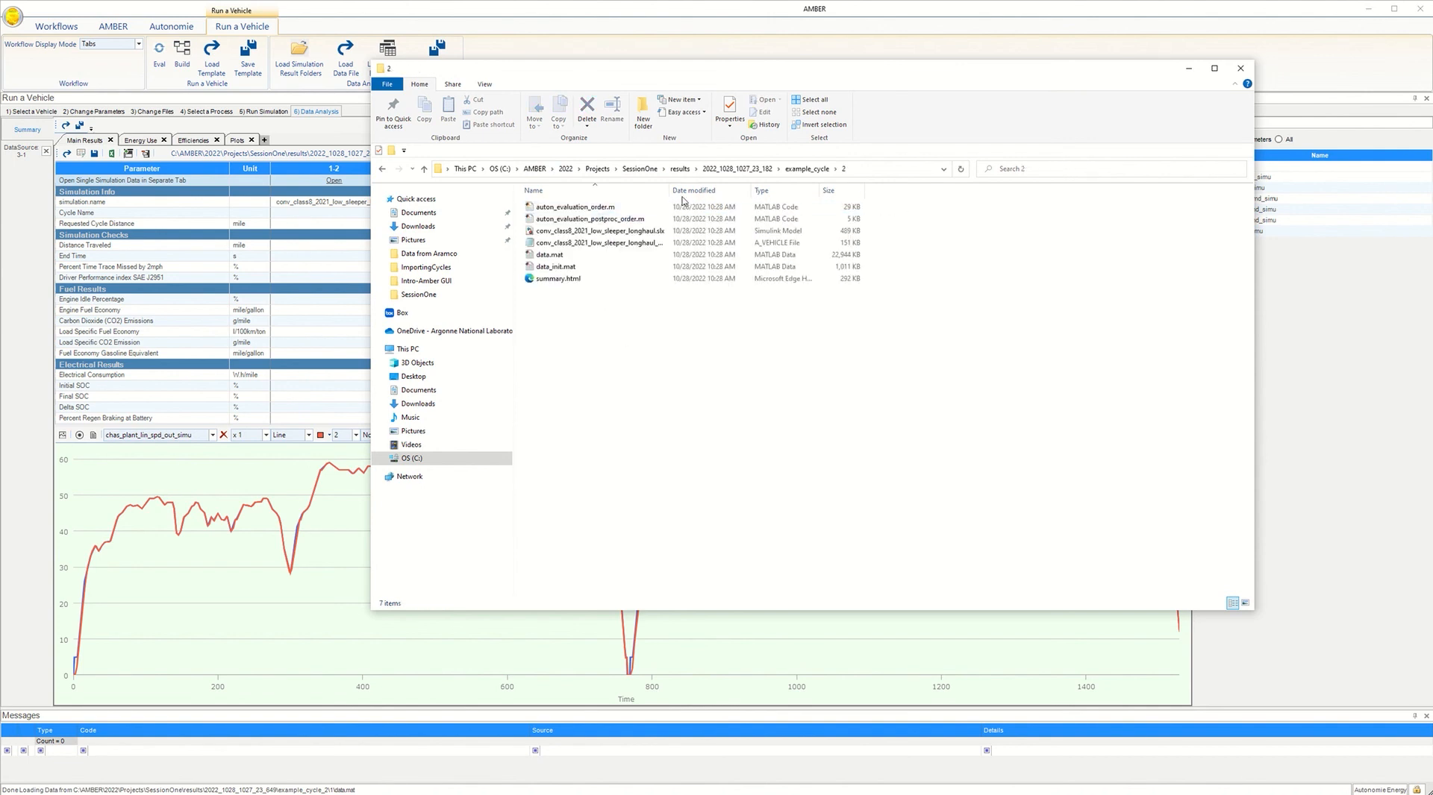
drag(670, 190, 781, 190)
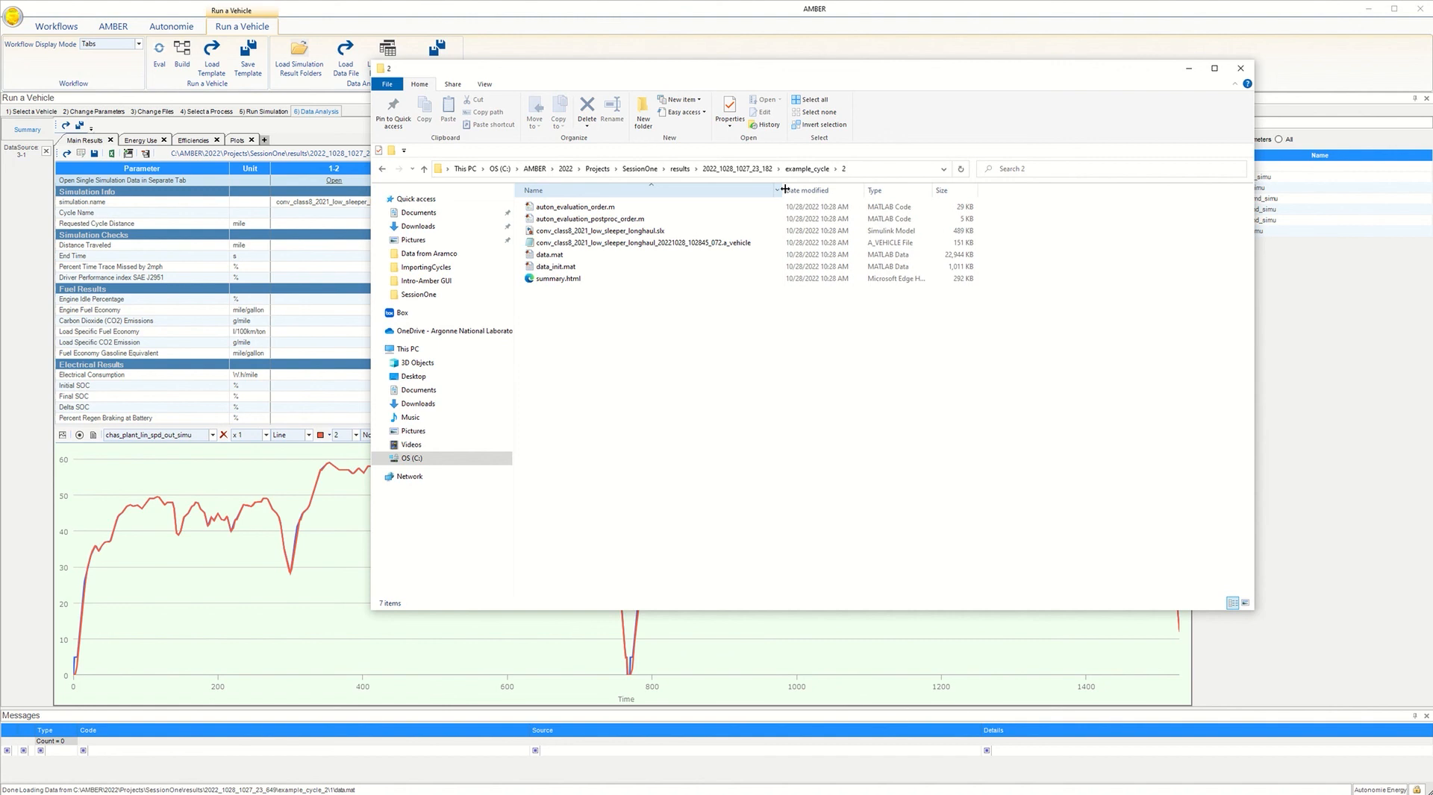
Select the saved vehicle file, data_init.mat and data.mat in turn, and open the summary.html report in the browser
click(628, 242)
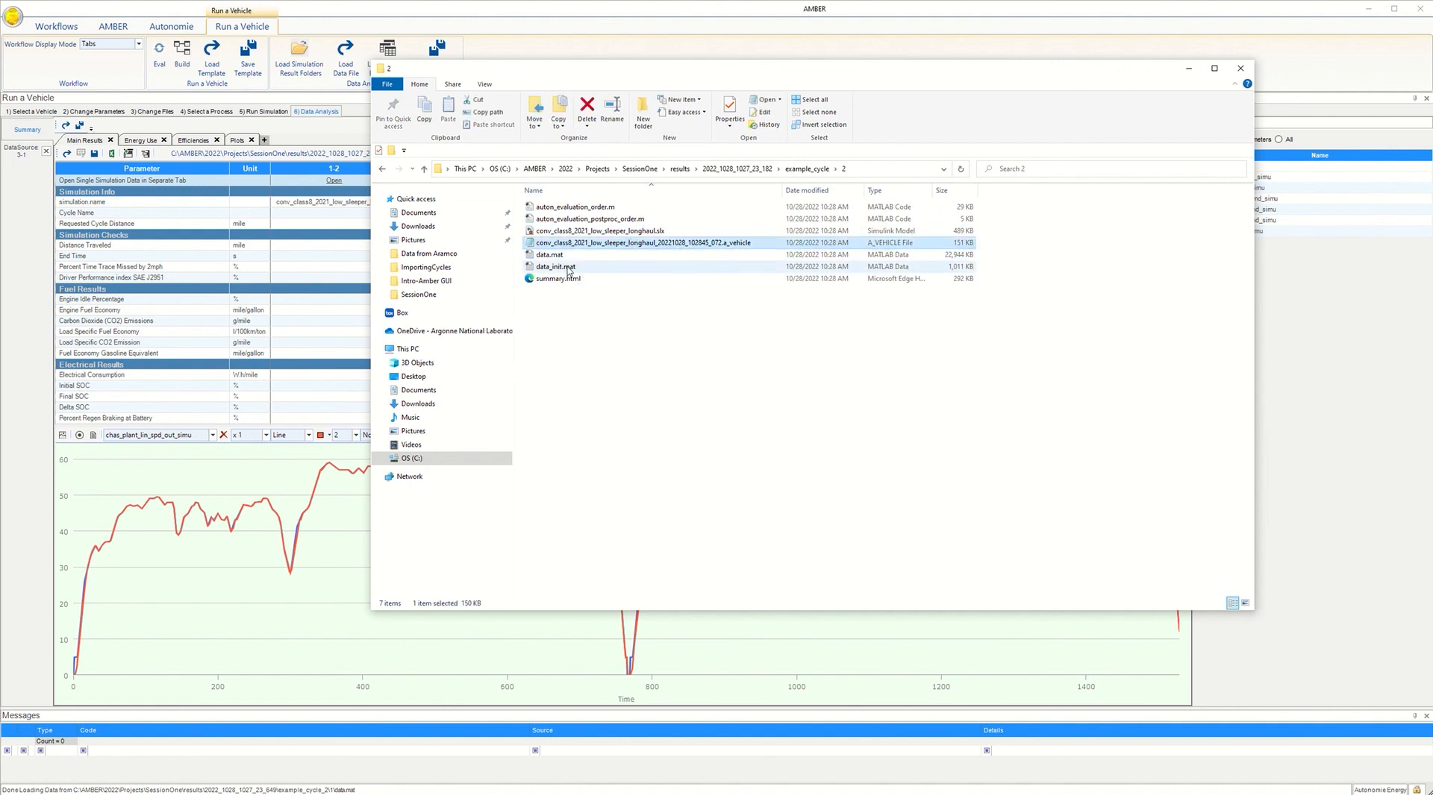
click(569, 268)
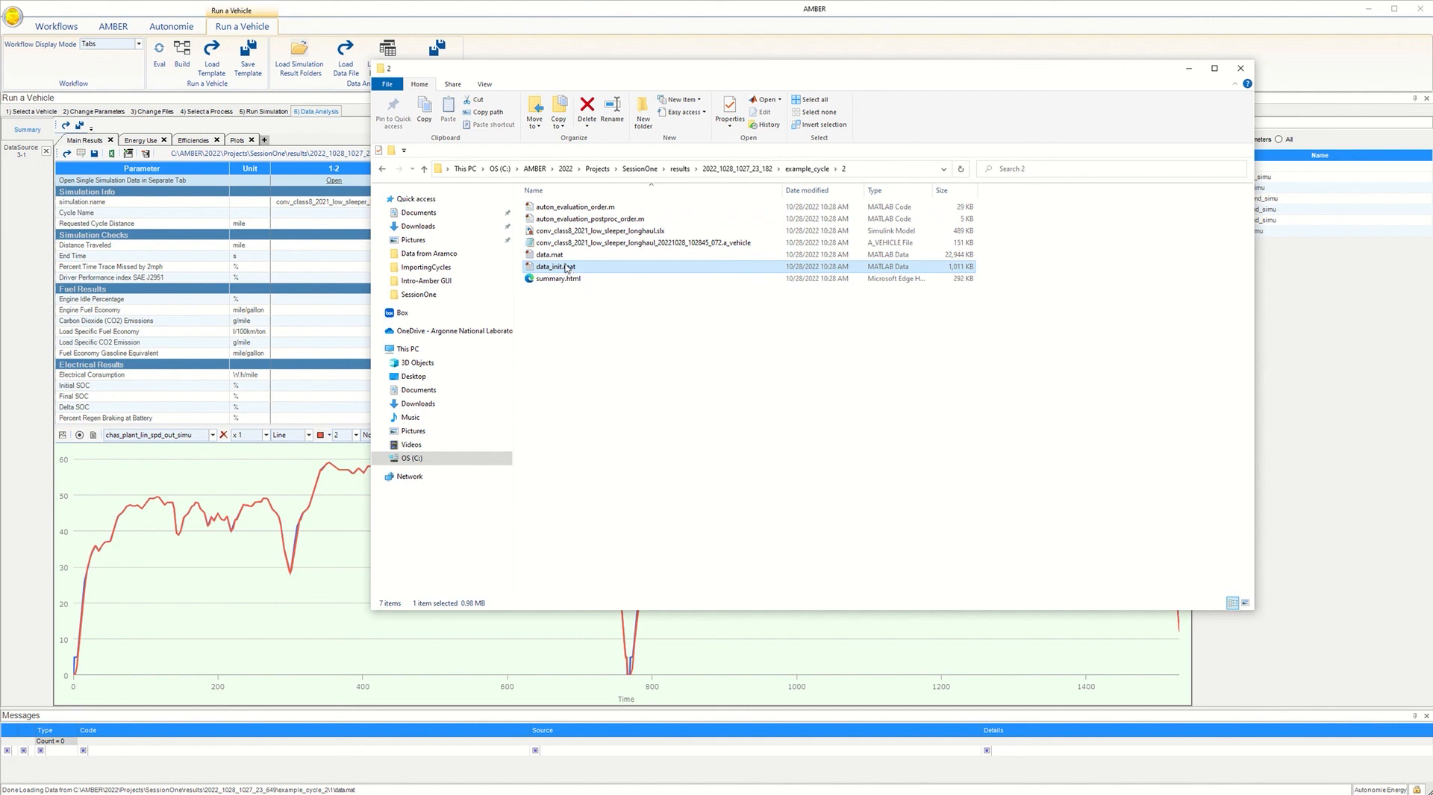
click(561, 256)
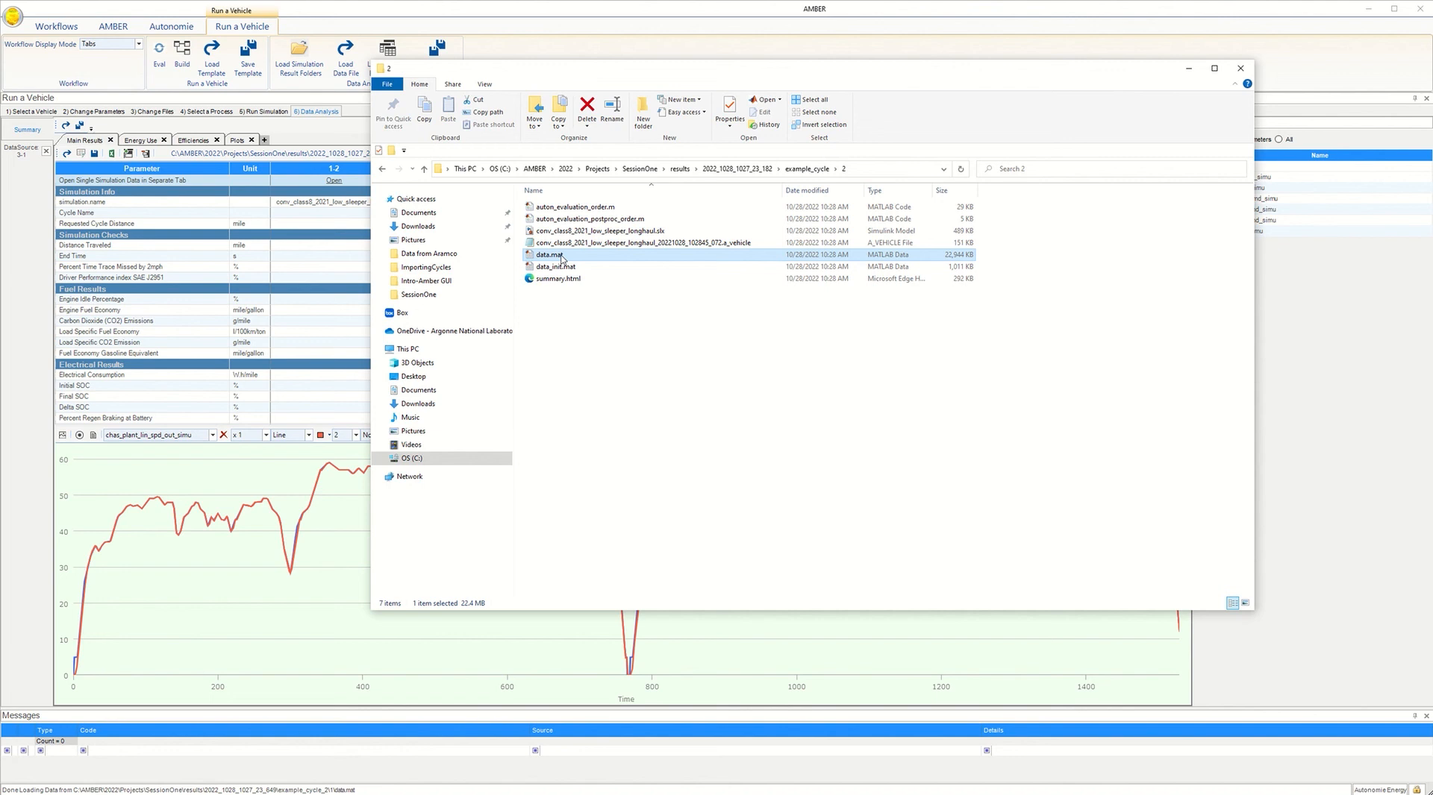
double_click(573, 280)
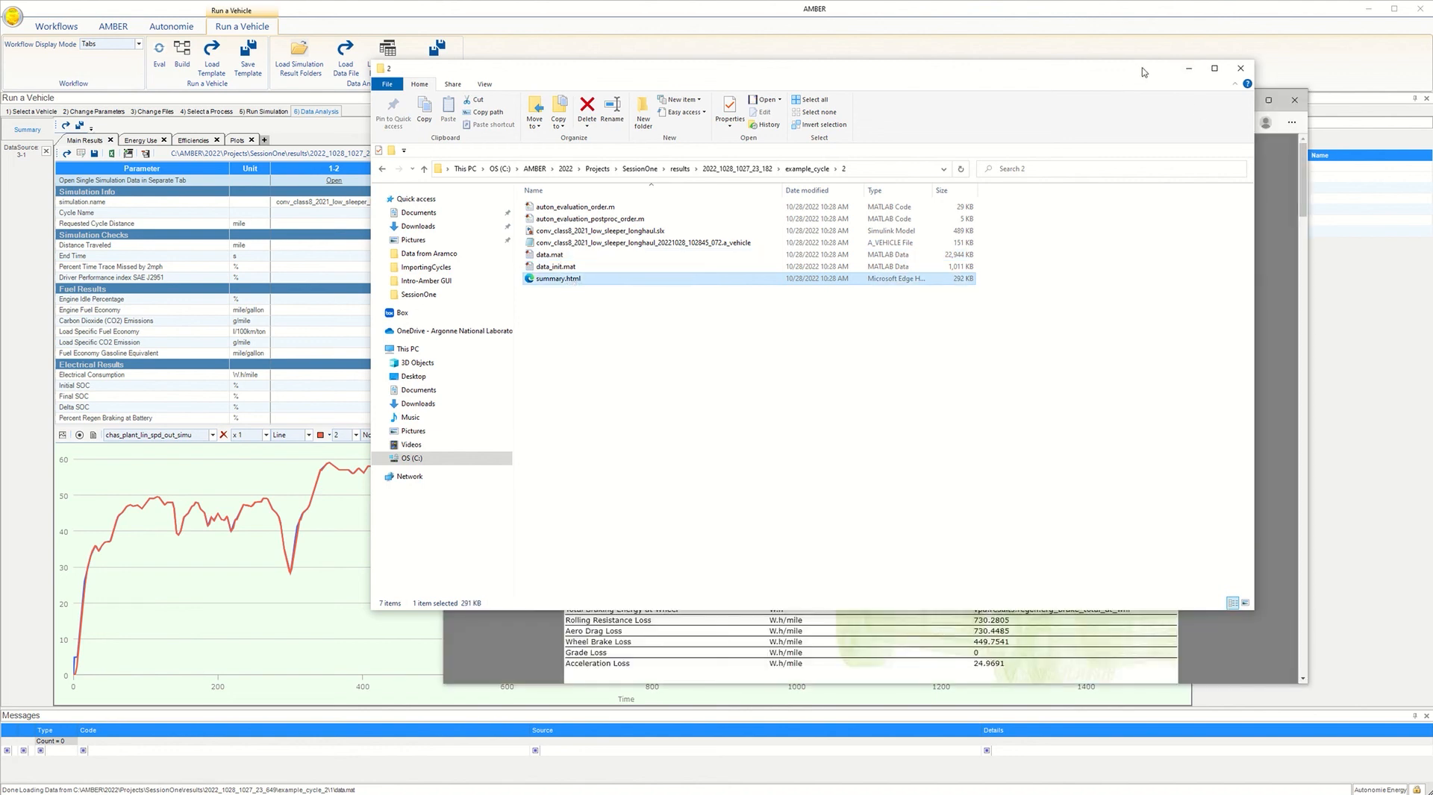
click(1187, 69)
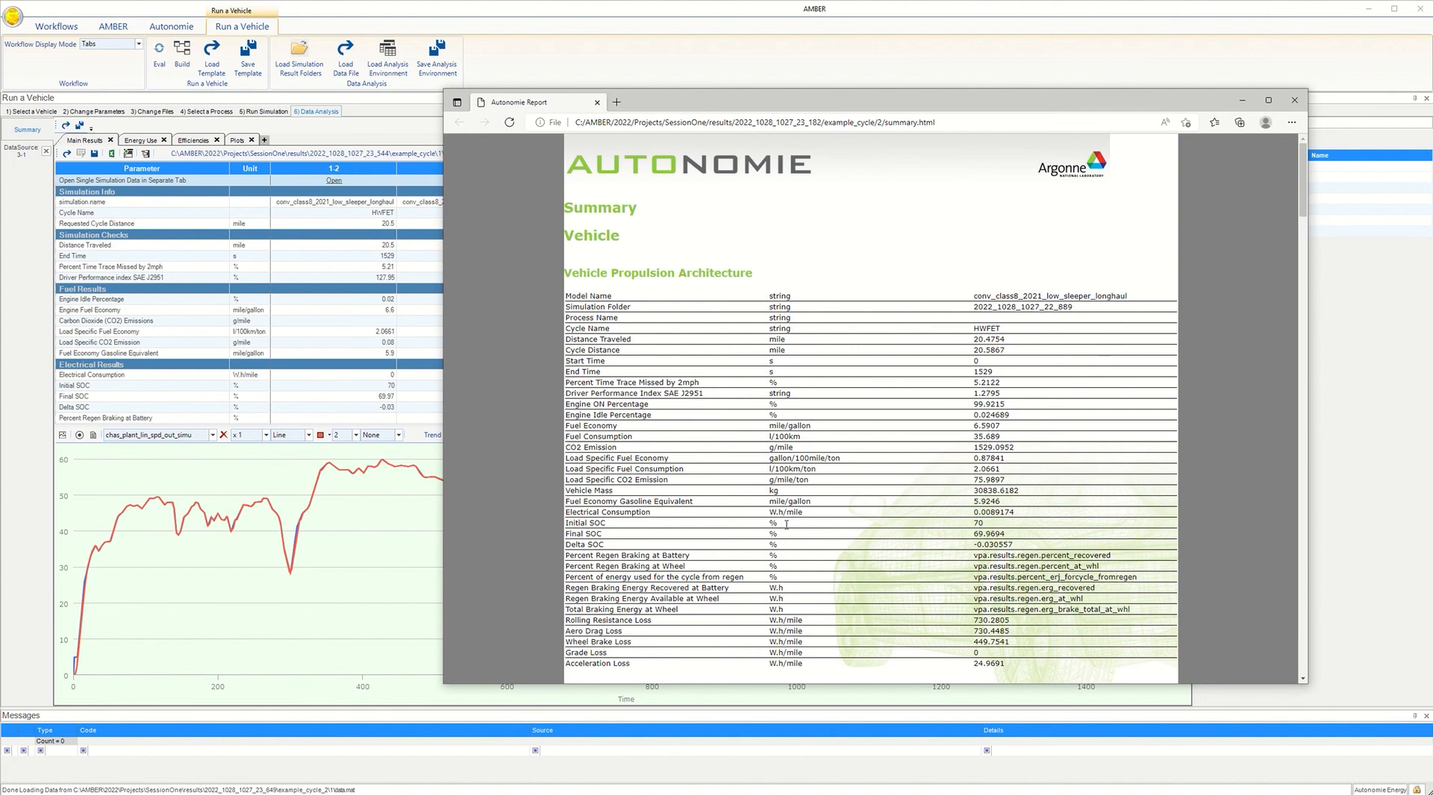
Switch back to AMBER, open dataset 1-2 separately, and view its HTML report down to the Transfer Case section
click(334, 183)
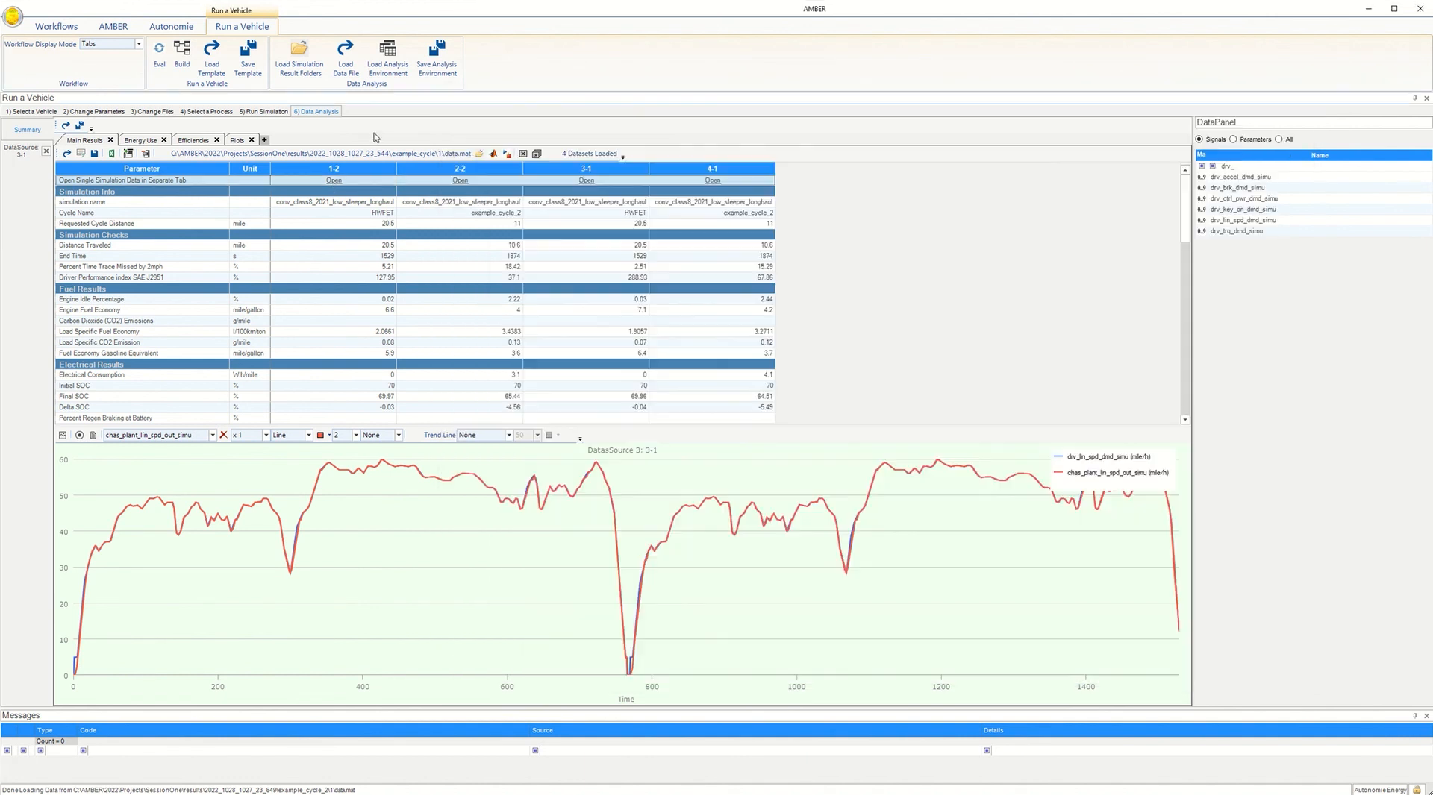
click(336, 183)
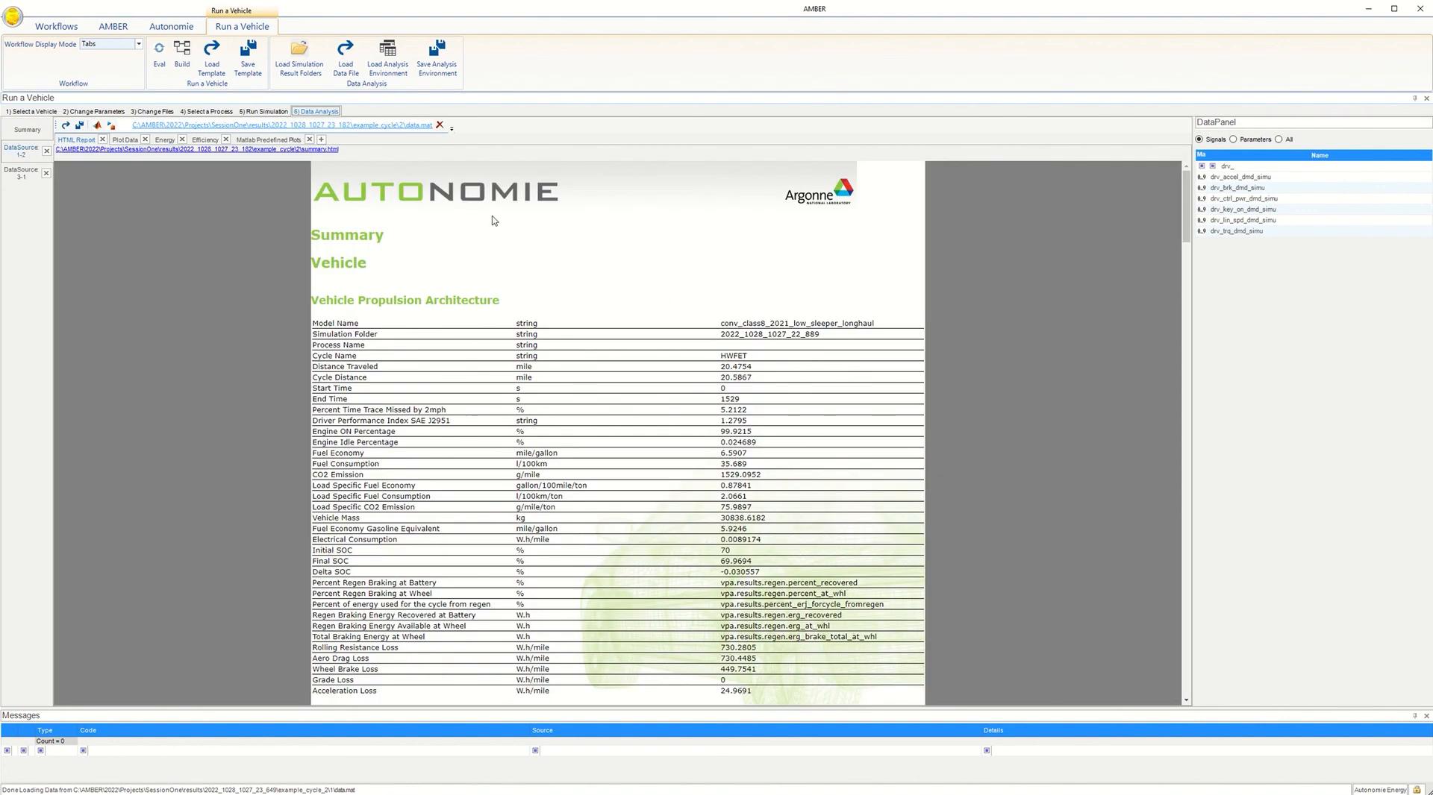
scroll(558, 454, down, 4)
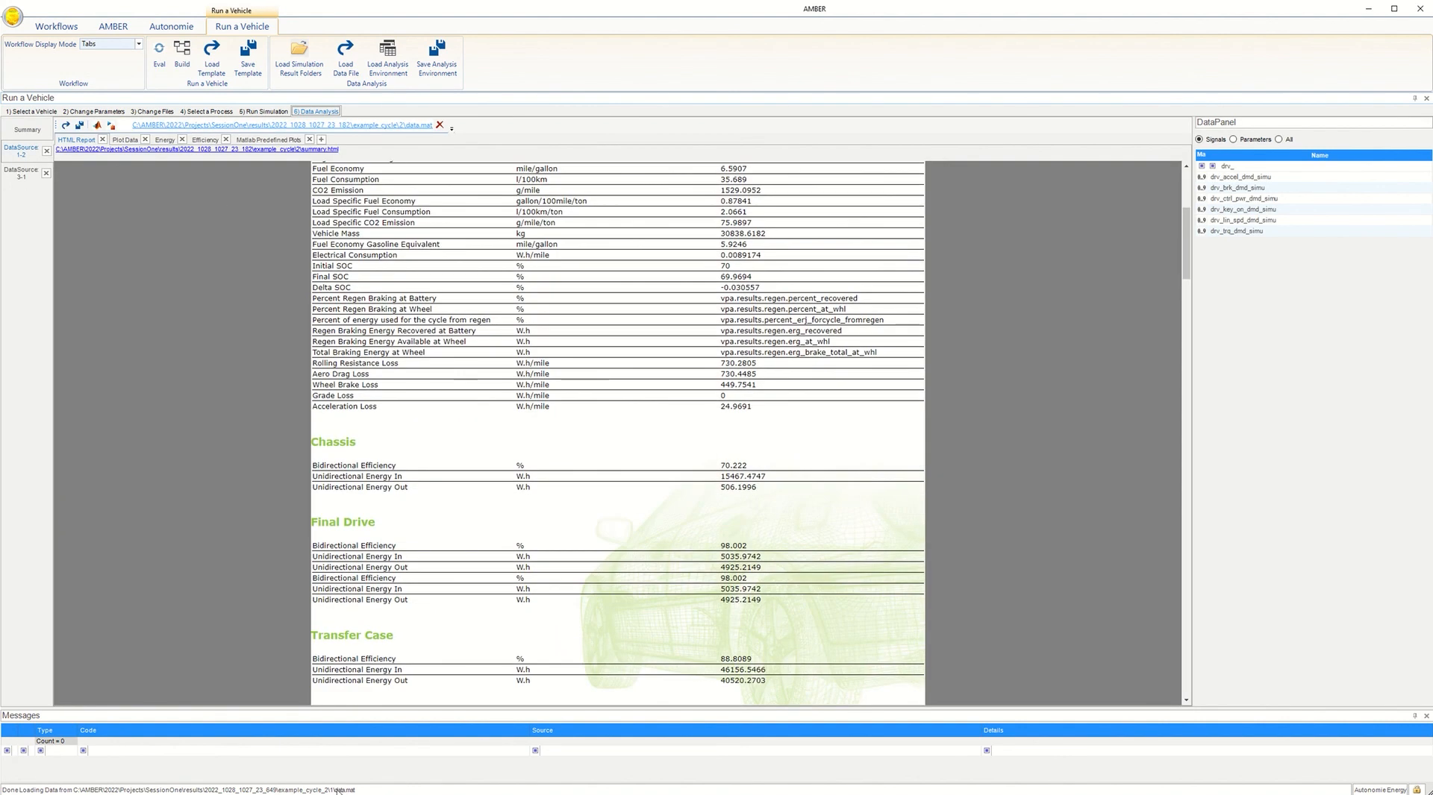
Switch to the browser's summary.html report and review it down to the Engine section
mouse_move(543, 794)
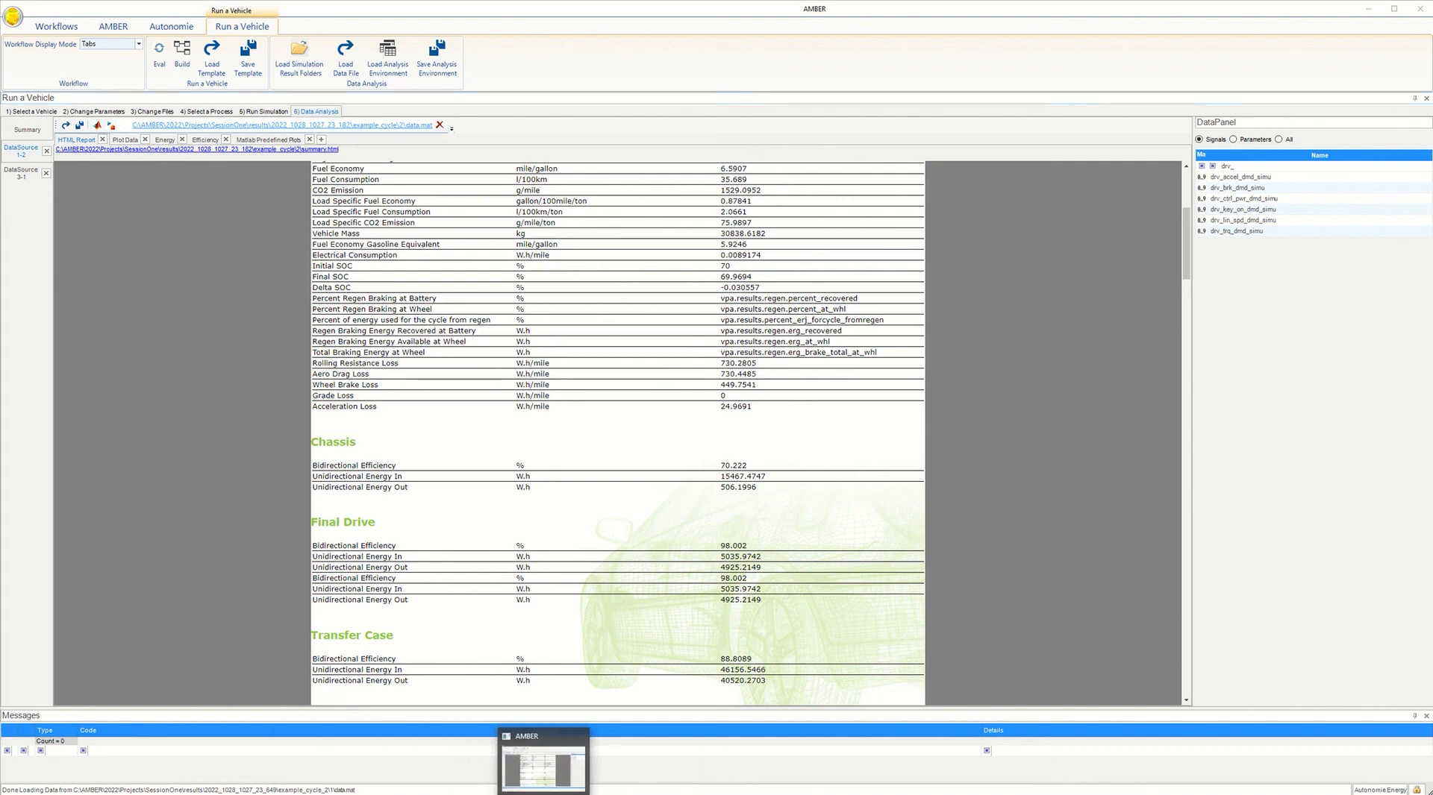
click(544, 769)
scroll(821, 339, down, 15)
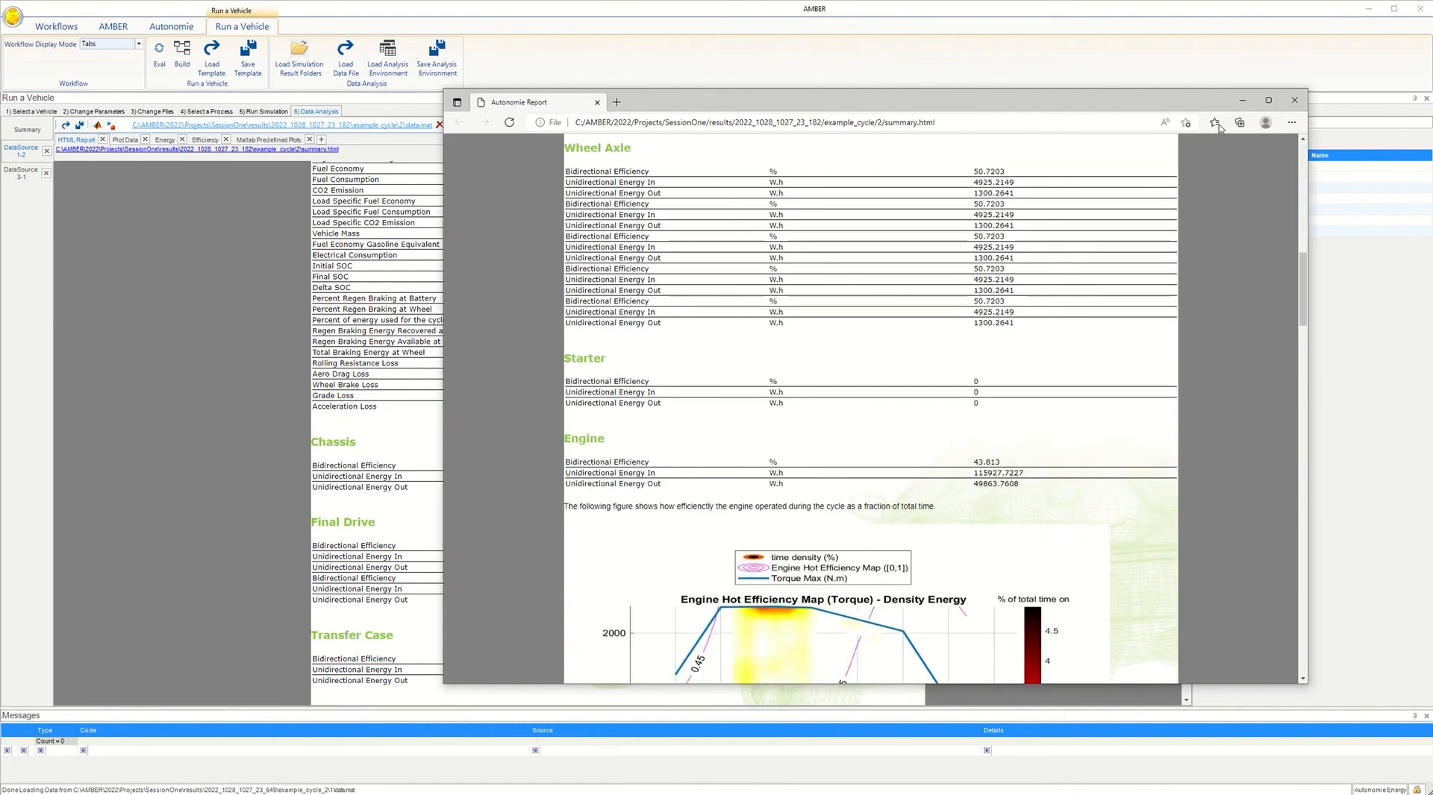
Close the browser report, switch to File Explorer, and select the Simulink model conv_class8_2021_low_sleeper_longhaul.slx
click(1294, 100)
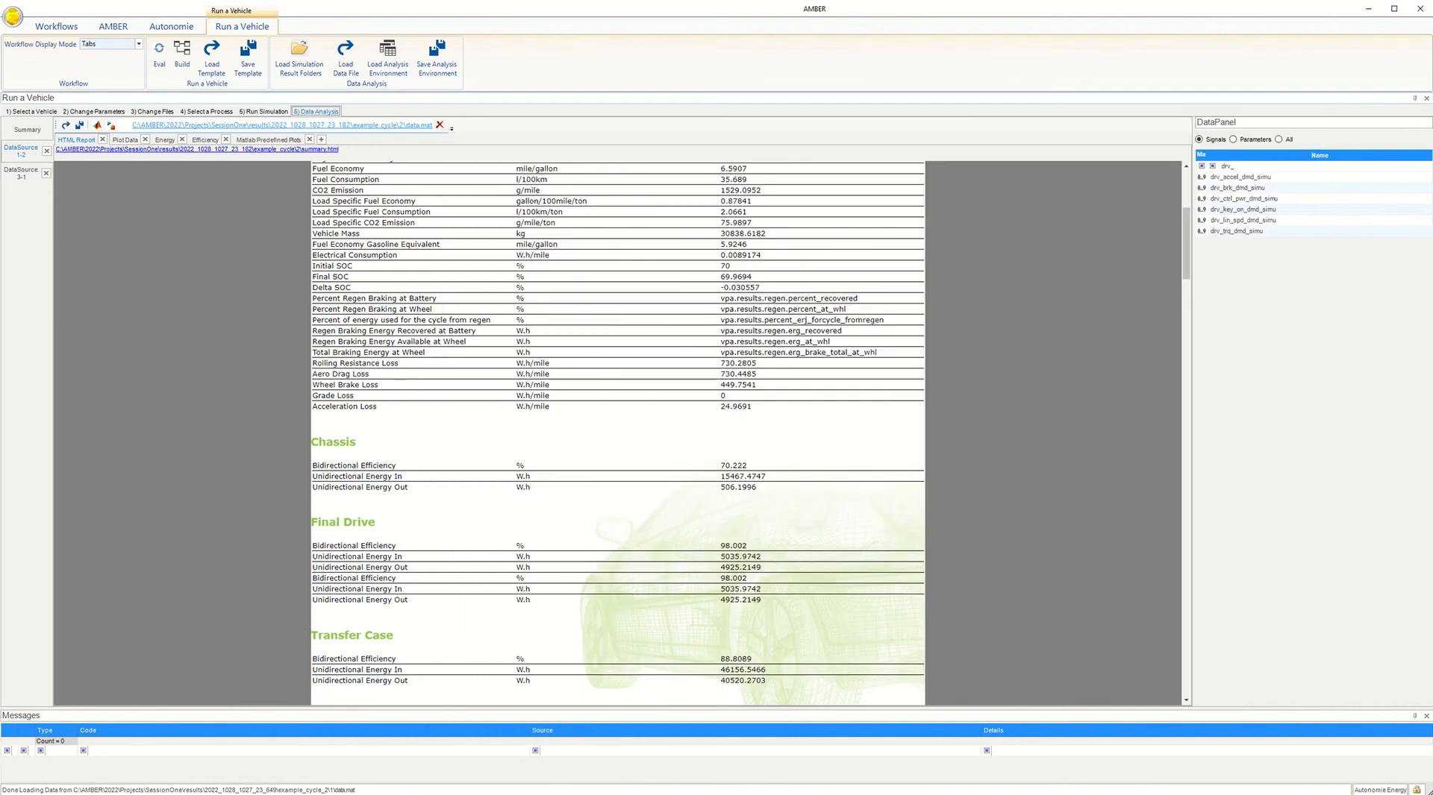
click(404, 794)
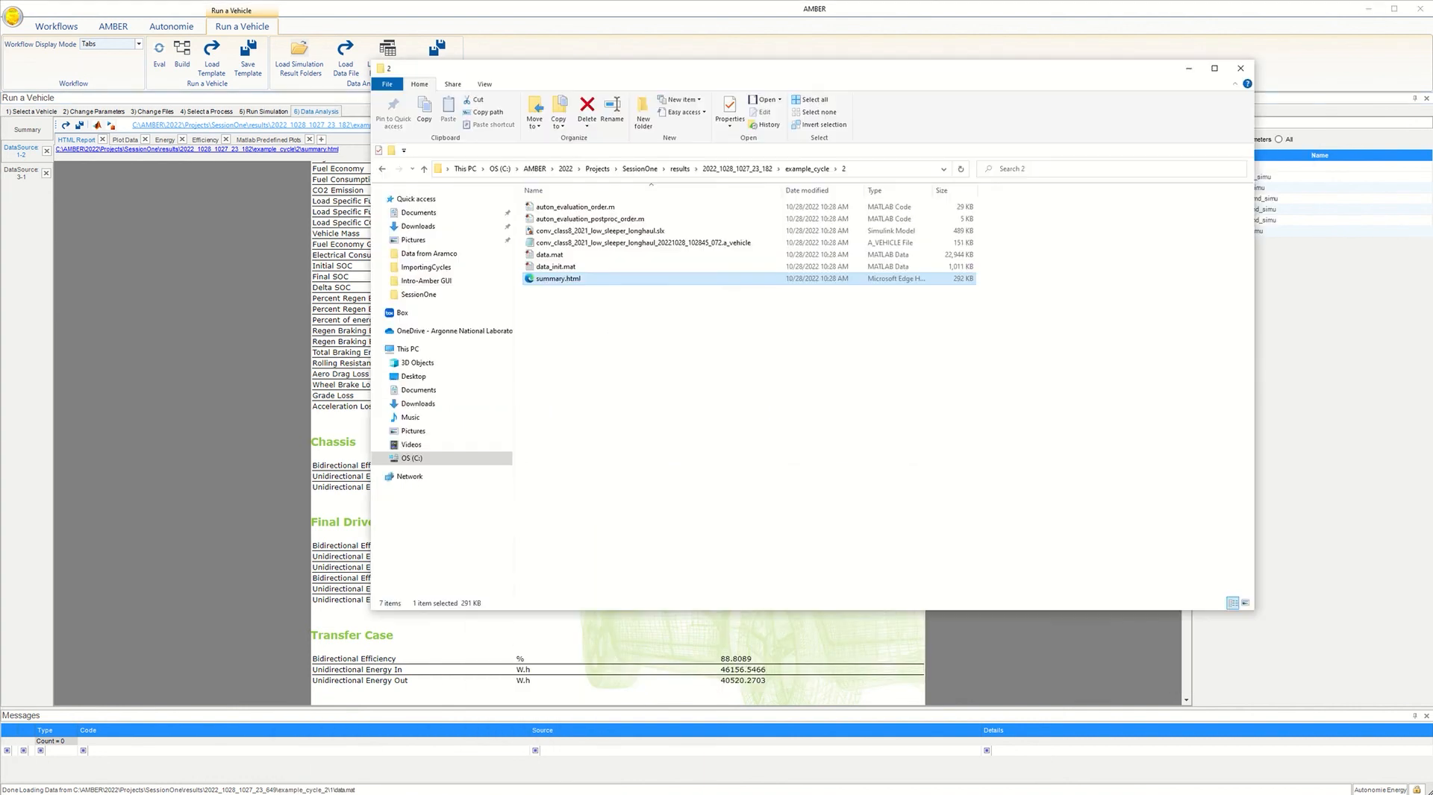
click(614, 231)
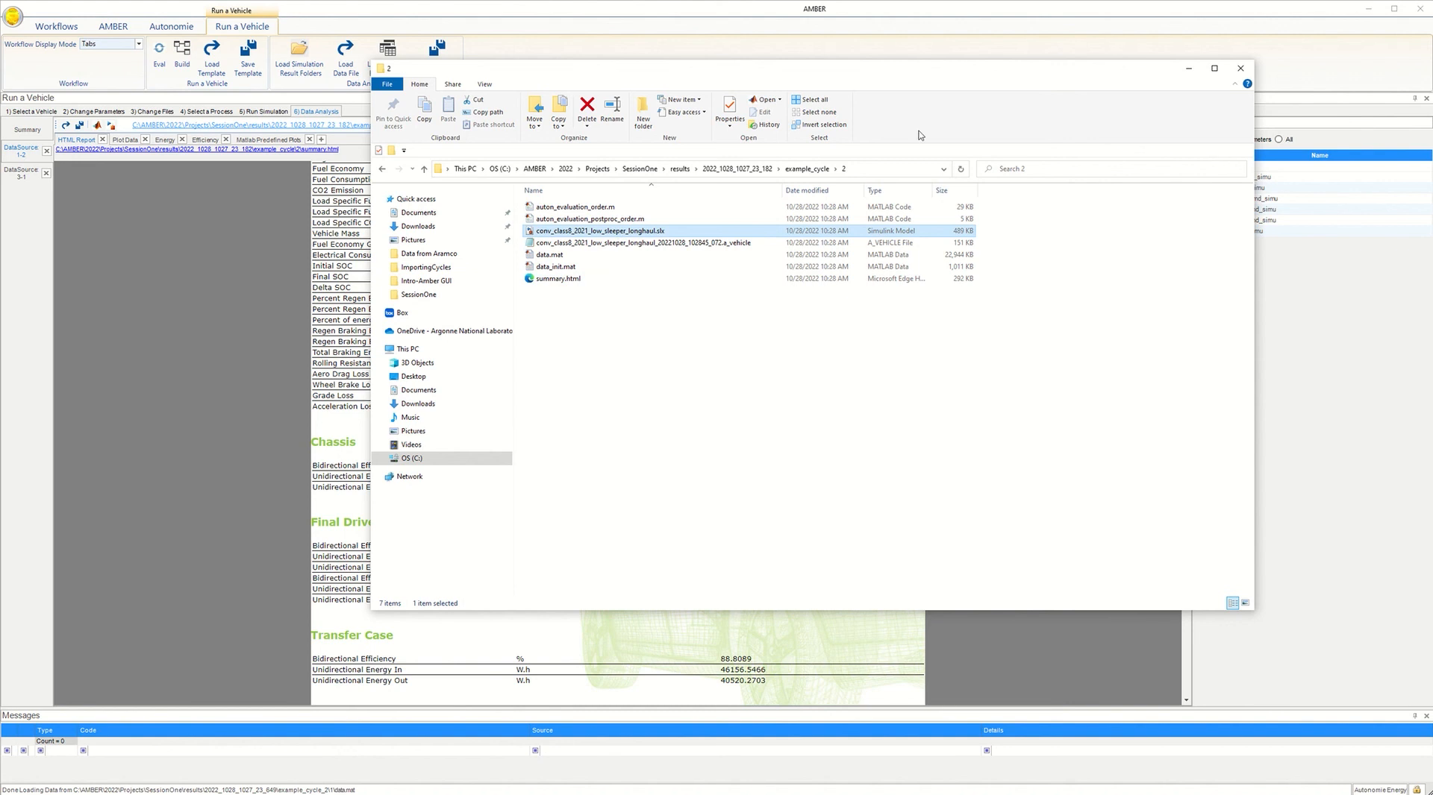
Go back up to the results folder and open the run folder 2022_1028_1027_23_649\example_cycle_2\1
click(739, 169)
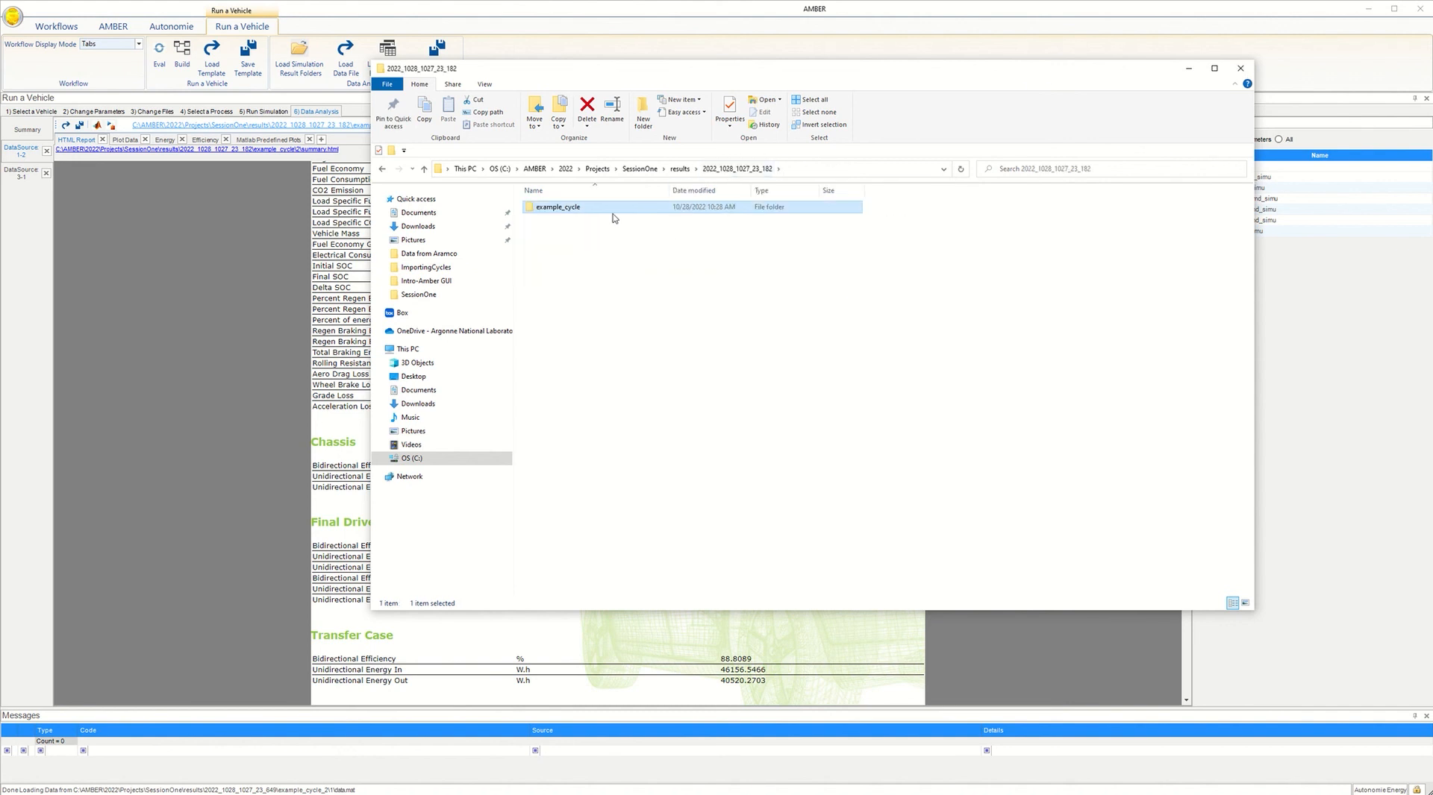
key(alt+Up)
double_click(589, 242)
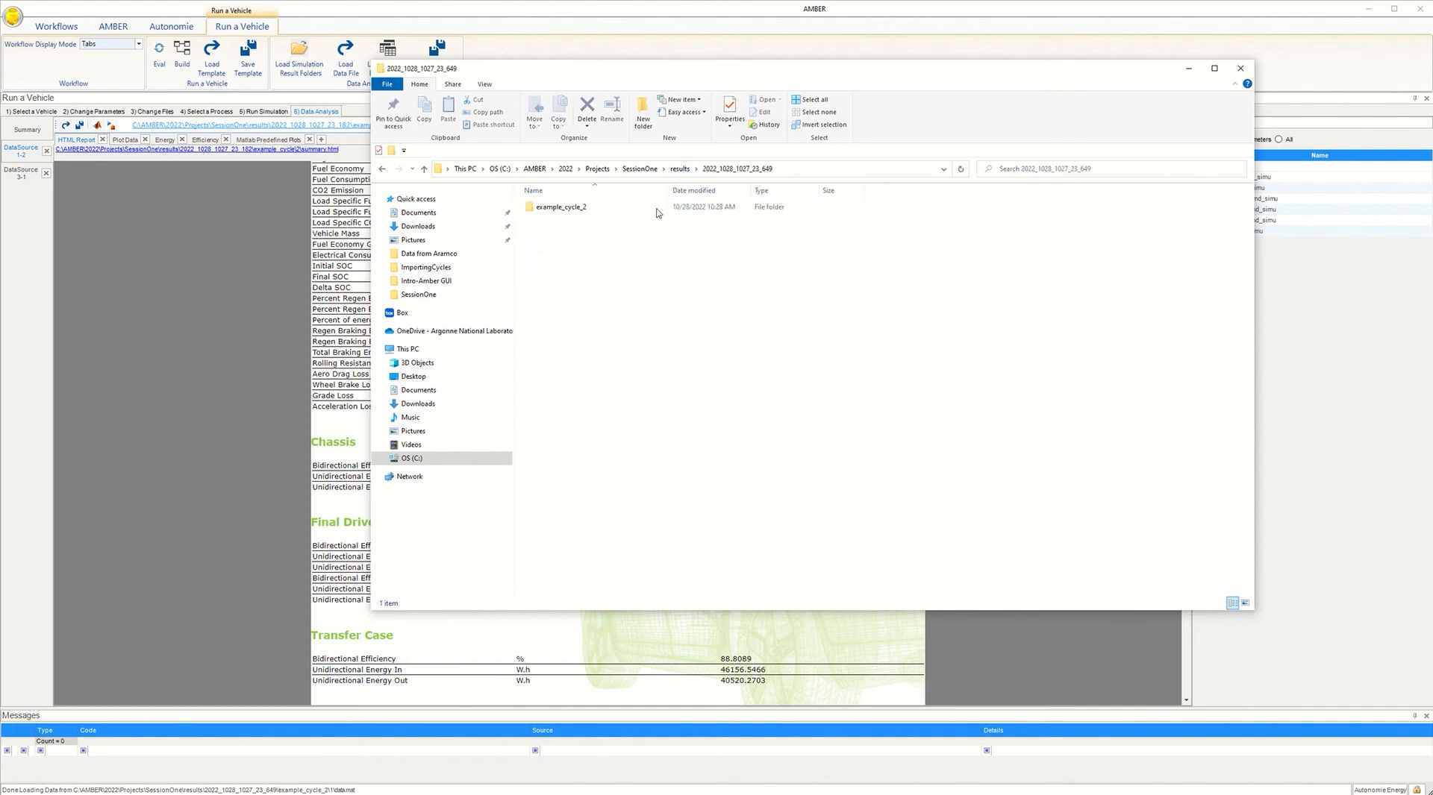
double_click(578, 209)
double_click(555, 211)
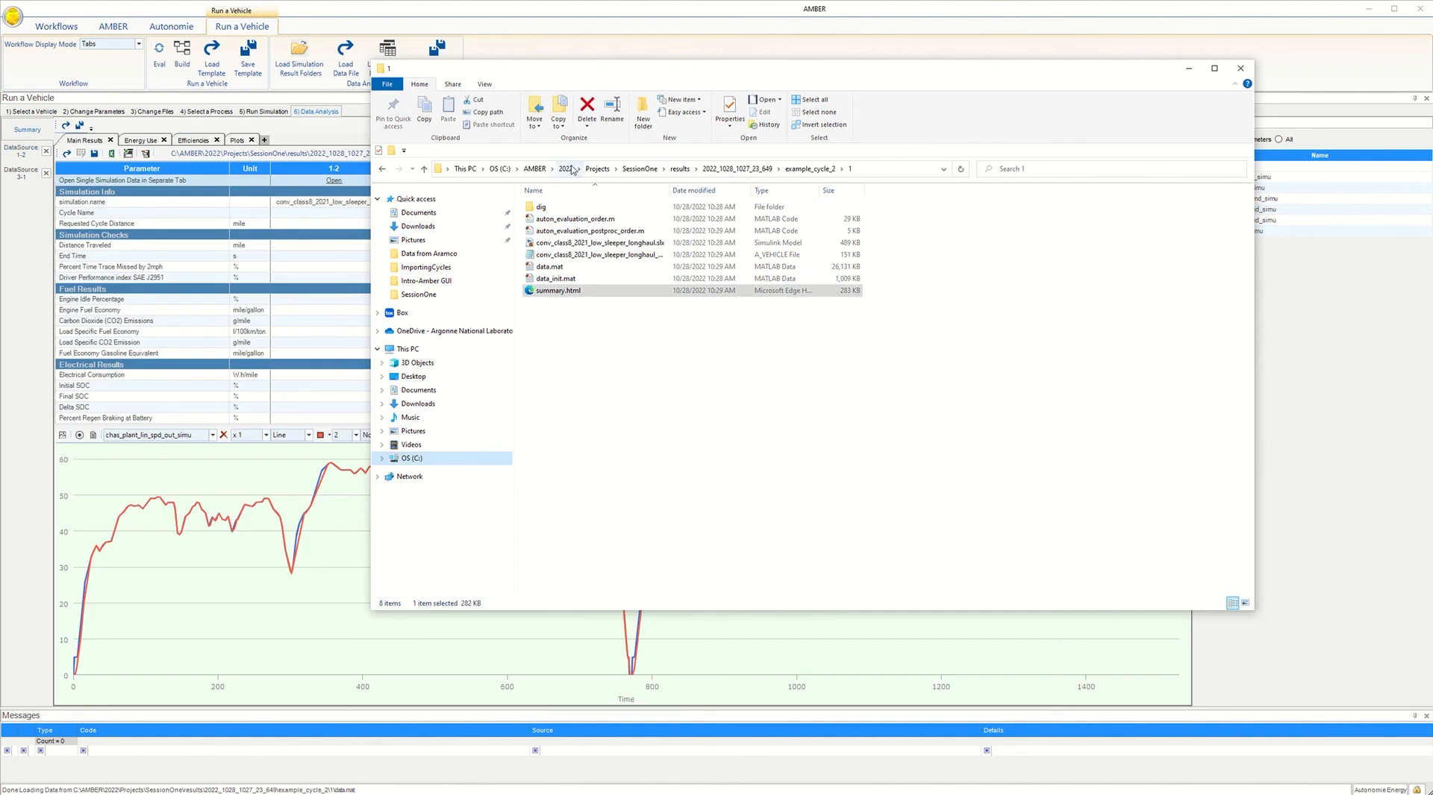
Navigate to C:\AMBER\SessionOne and open the exported results.xlsx workbook in Excel
click(569, 168)
click(534, 169)
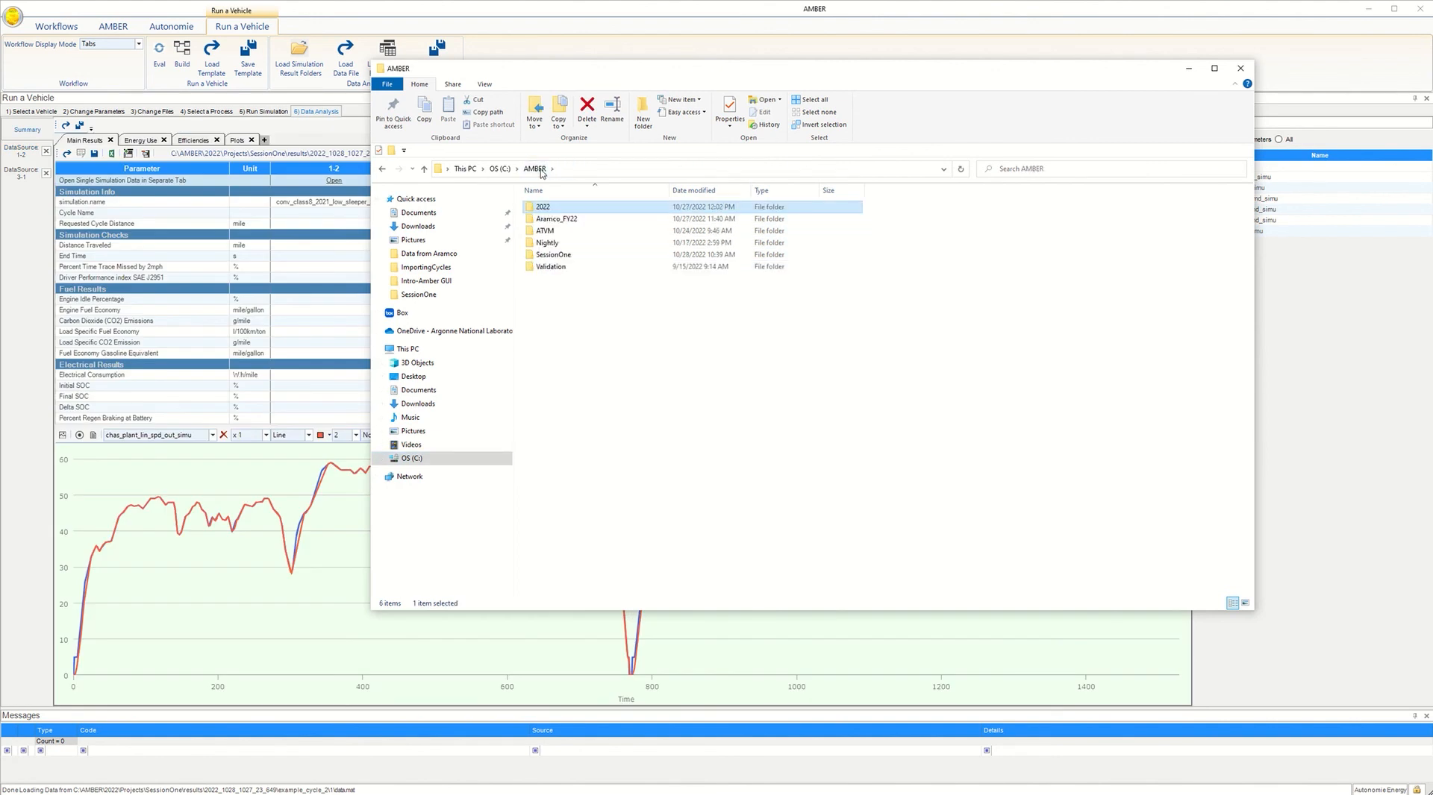
double_click(549, 257)
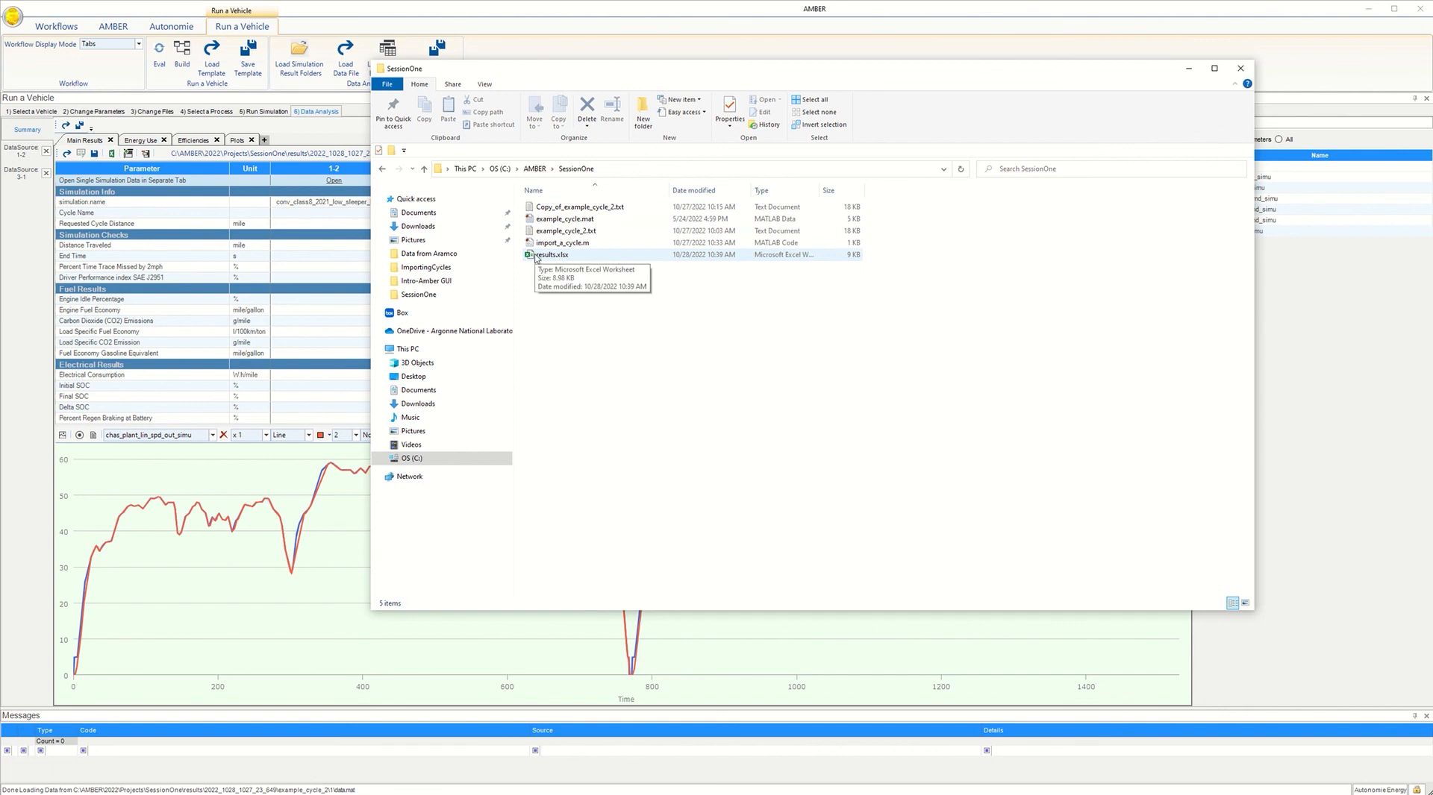
double_click(535, 255)
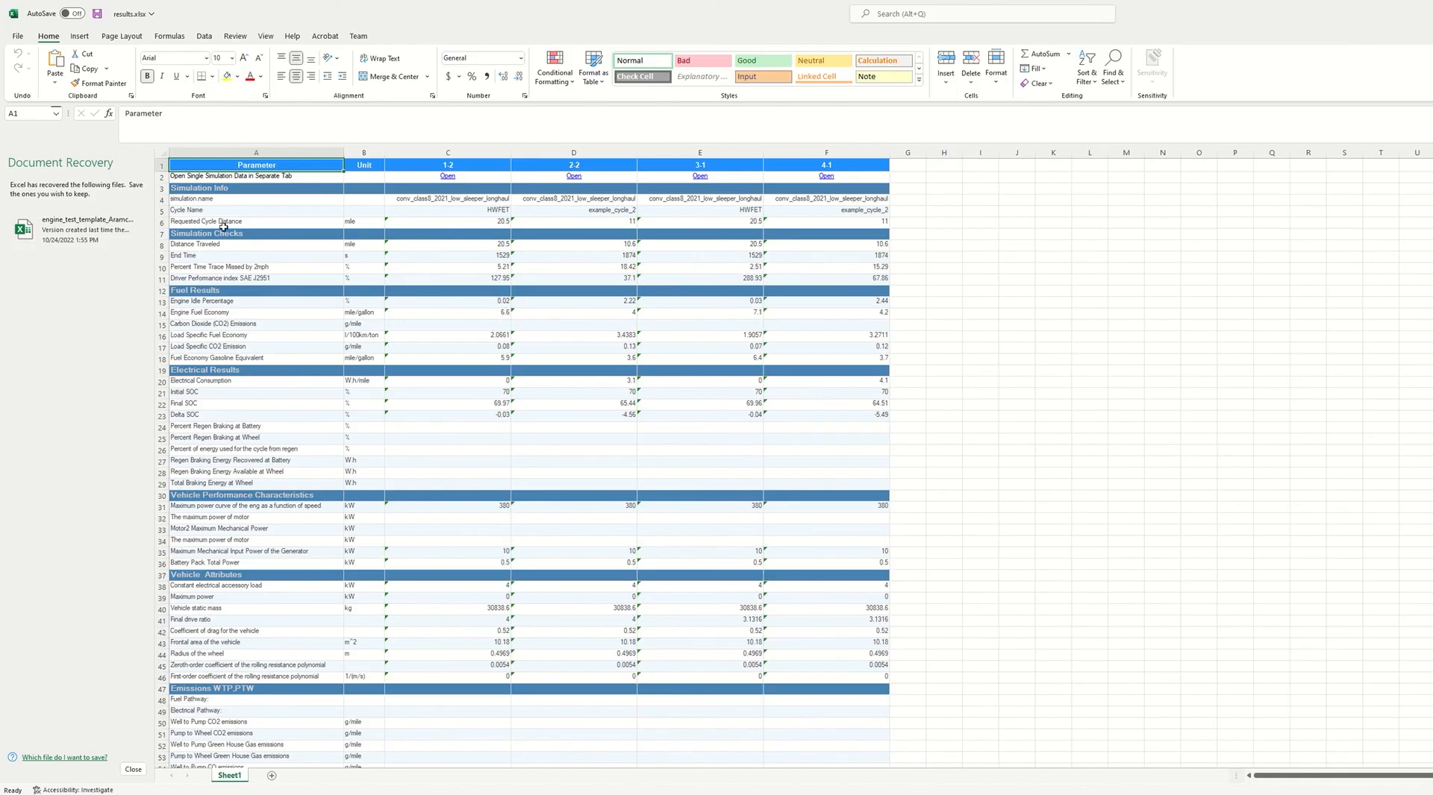
Review the exported results table down to the emissions section, then minimize the workbook and File Explorer
scroll(177, 196, down, 1)
scroll(177, 195, down, 7)
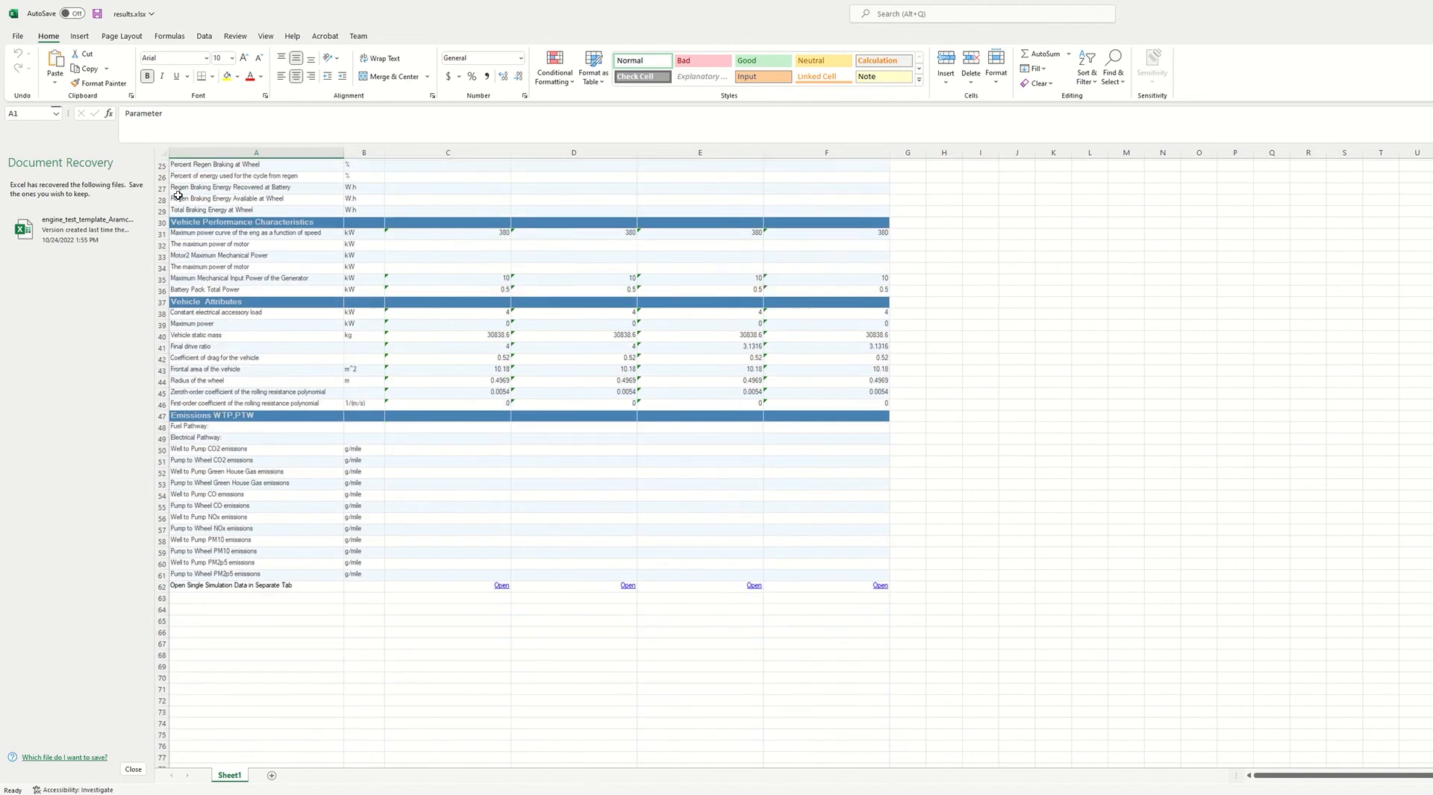
scroll(178, 196, up, 8)
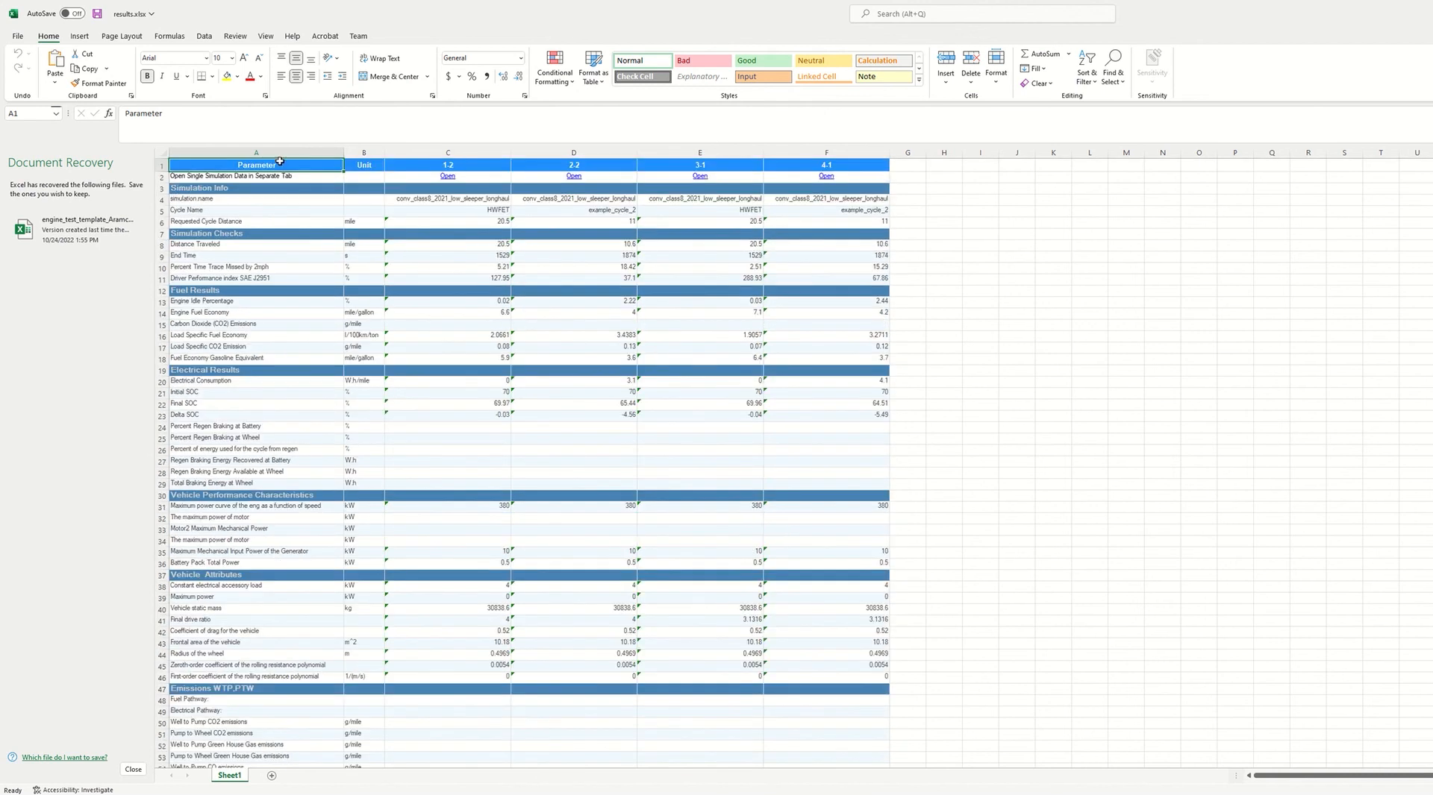
double_click(751, 16)
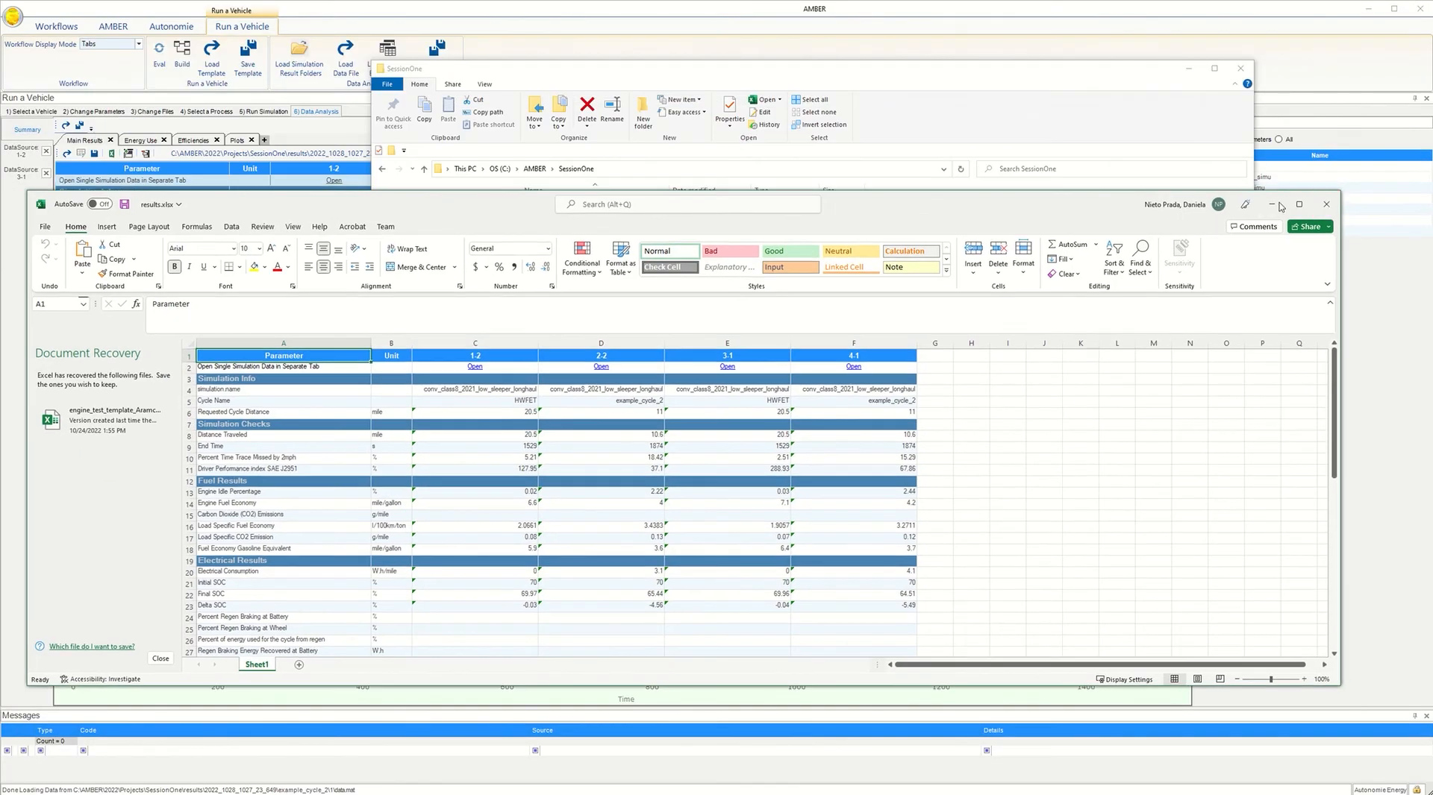
click(1274, 203)
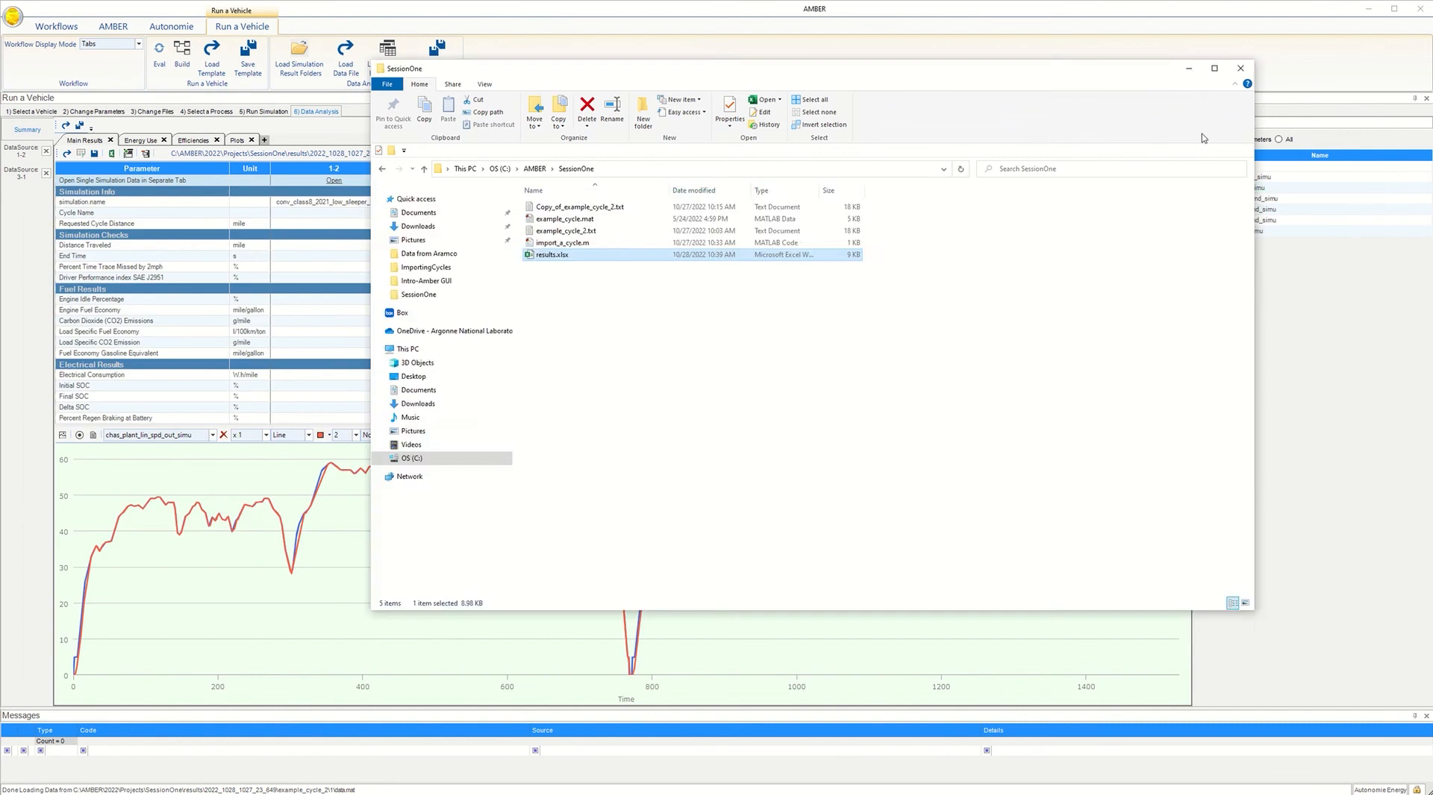
click(1186, 71)
In AMBER, show parameters instead of signals in the DataPanel, clear the name filter, and browse the unfiltered list
click(1279, 167)
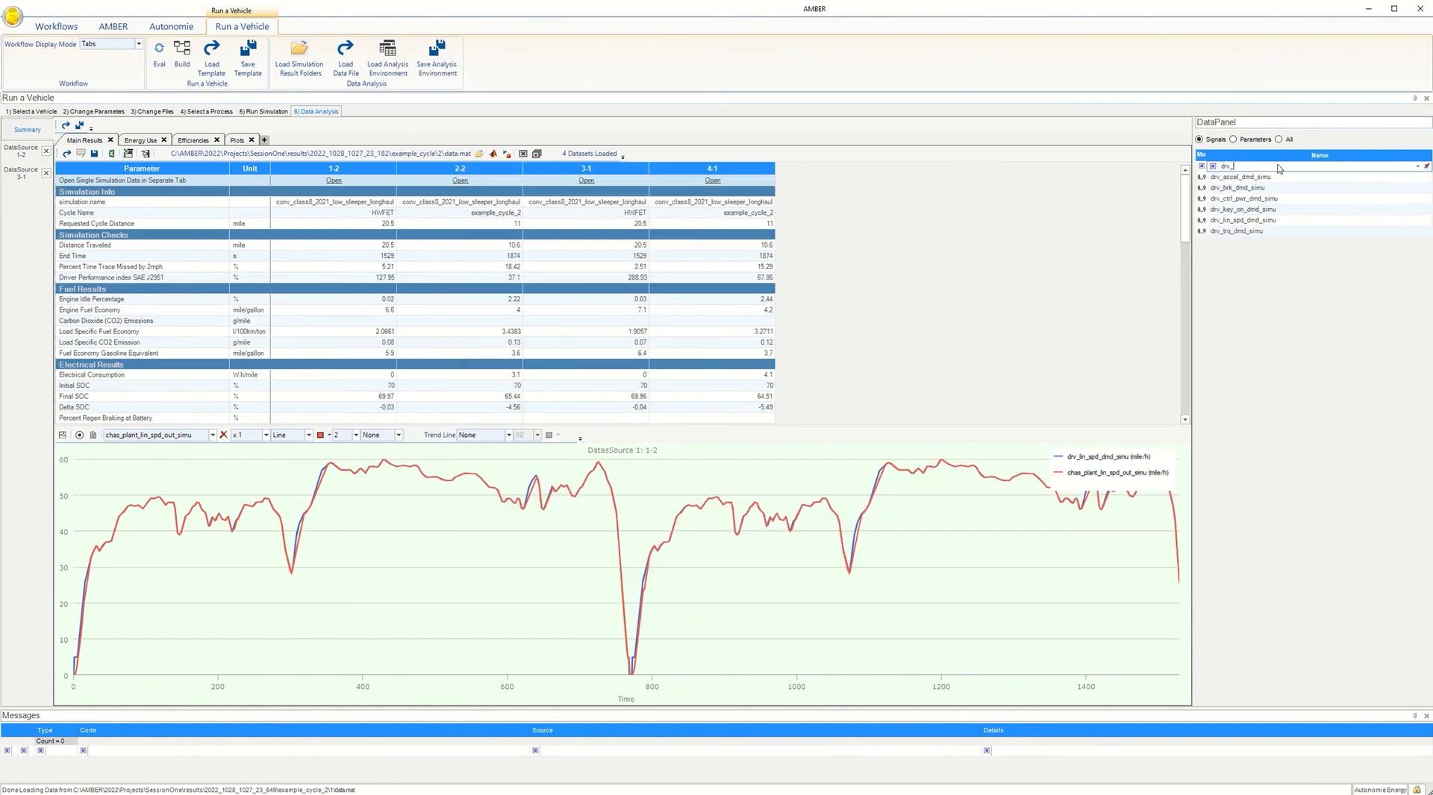
click(1255, 140)
click(1241, 168)
key(BackSpace)
key(BackSpace)
key(BackSpace)
key(BackSpace)
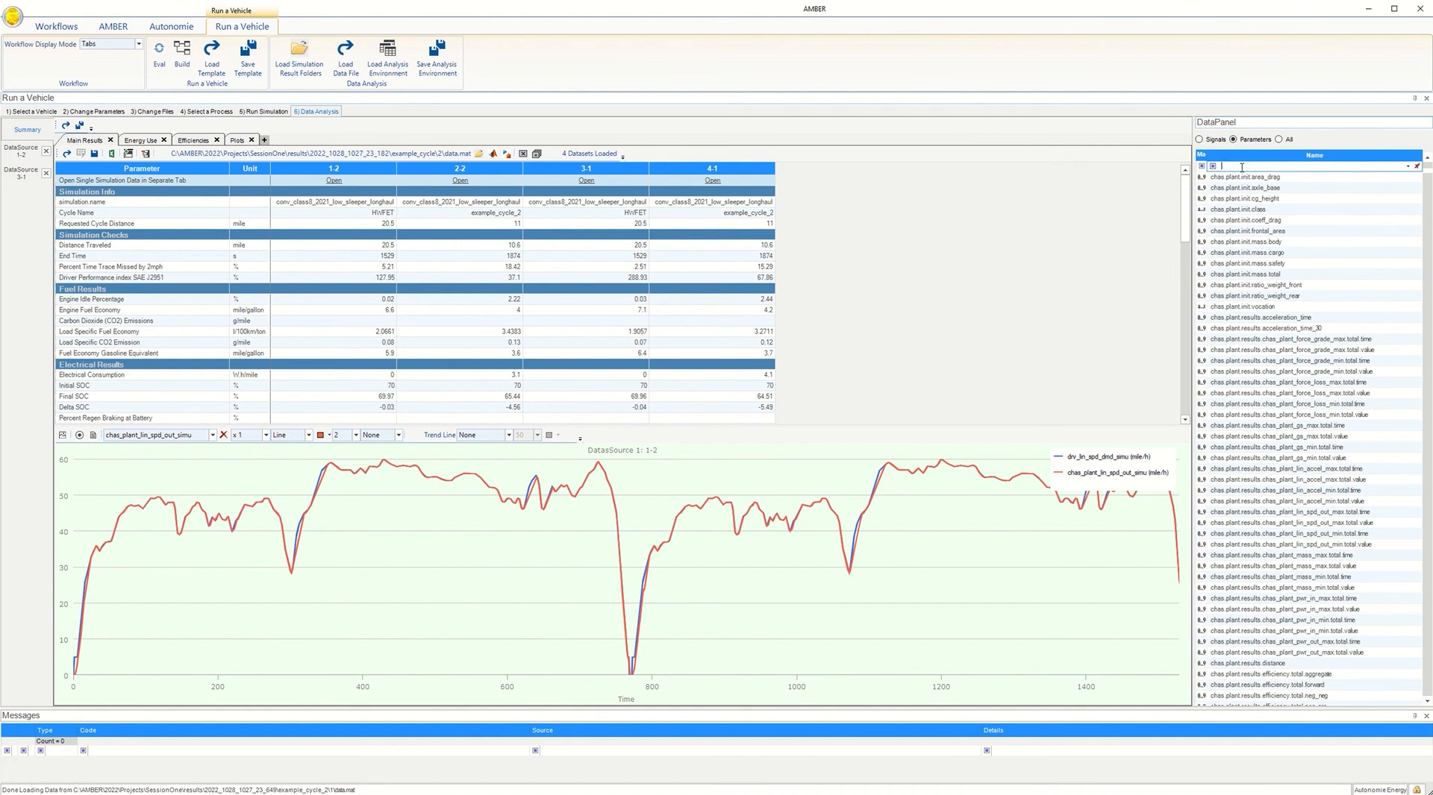
scroll(1307, 357, down, 12)
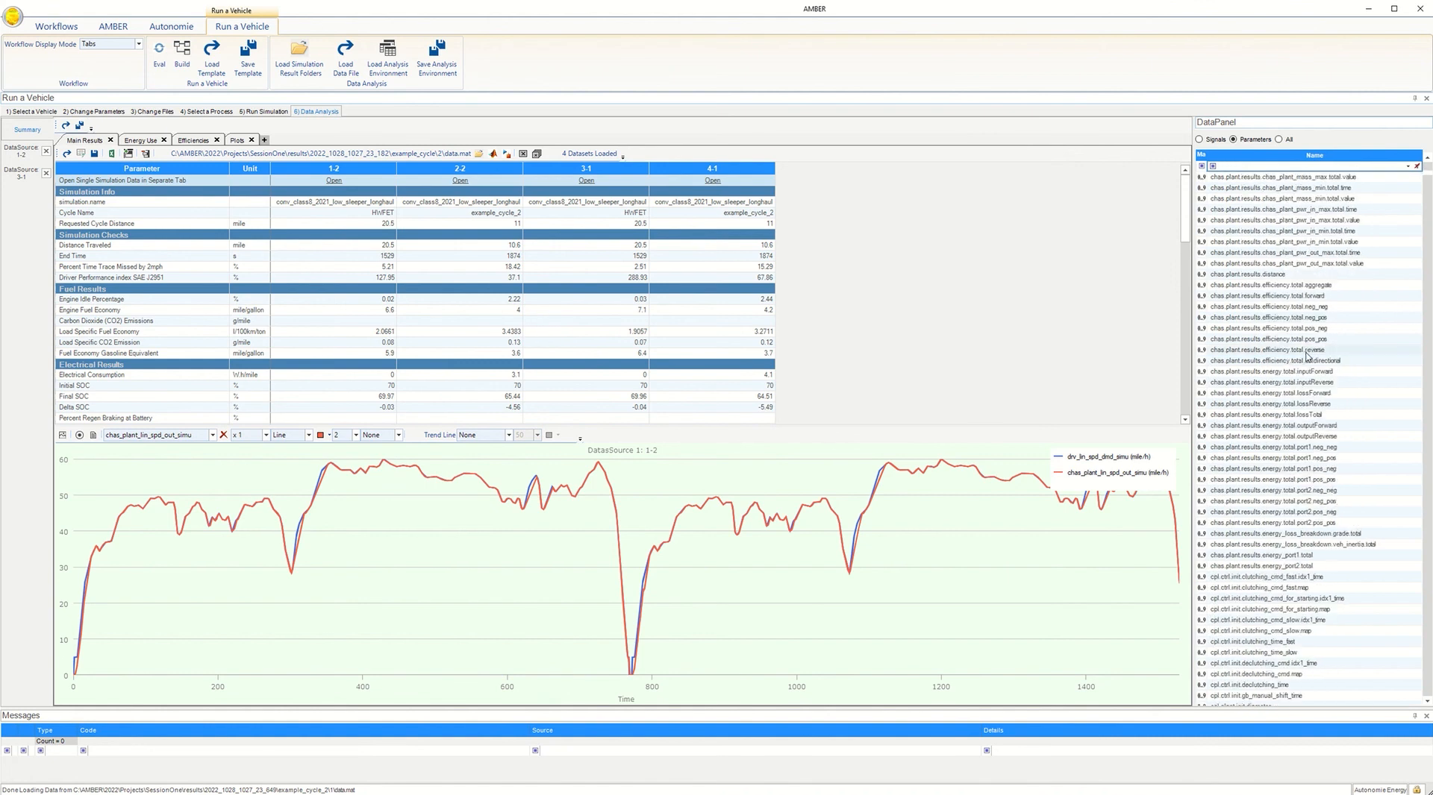
Filter the parameters by "init" and examine the matching entries alongside the vehicle attributes in the main results table
click(1267, 166)
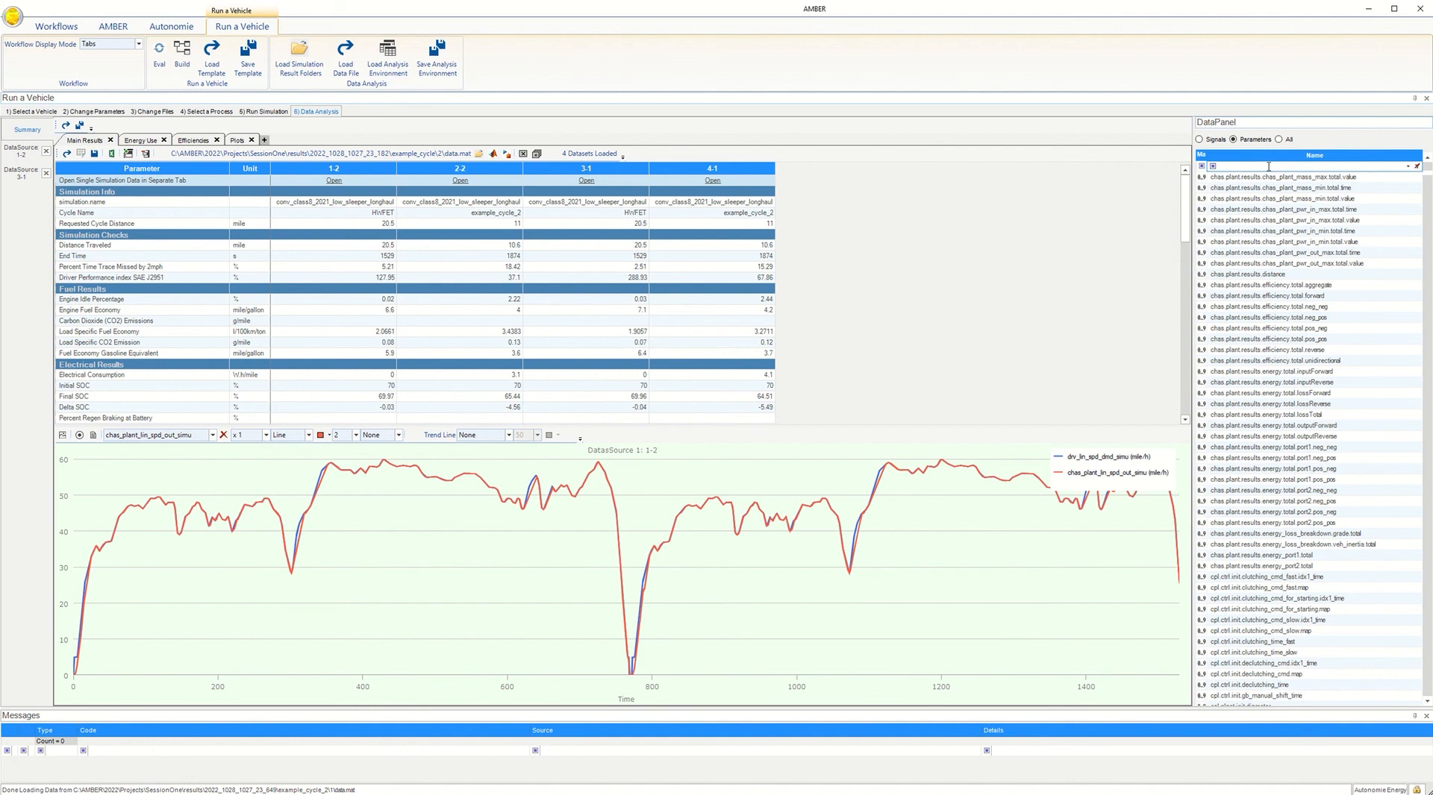
text(init)
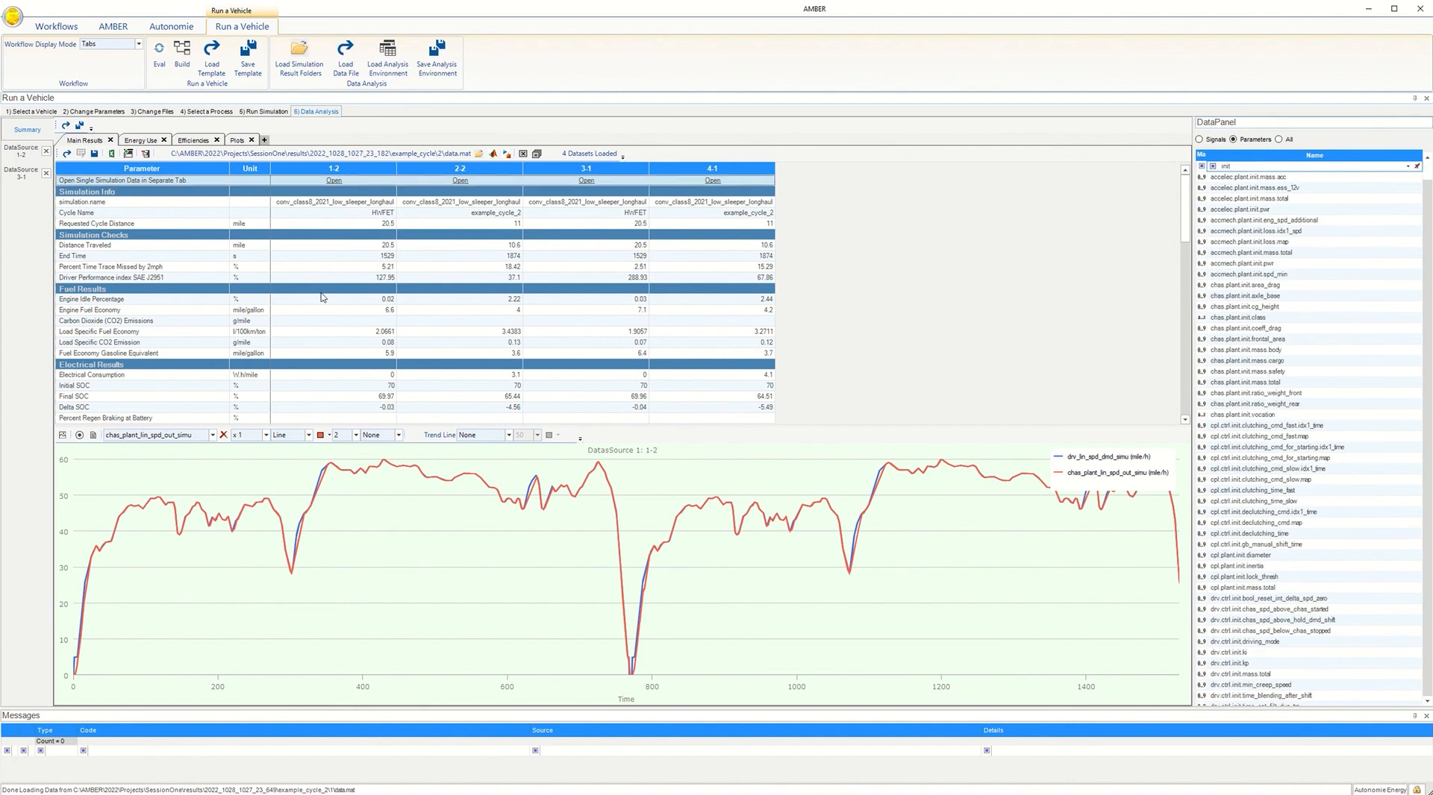
scroll(325, 301, down, 10)
scroll(325, 301, down, 3)
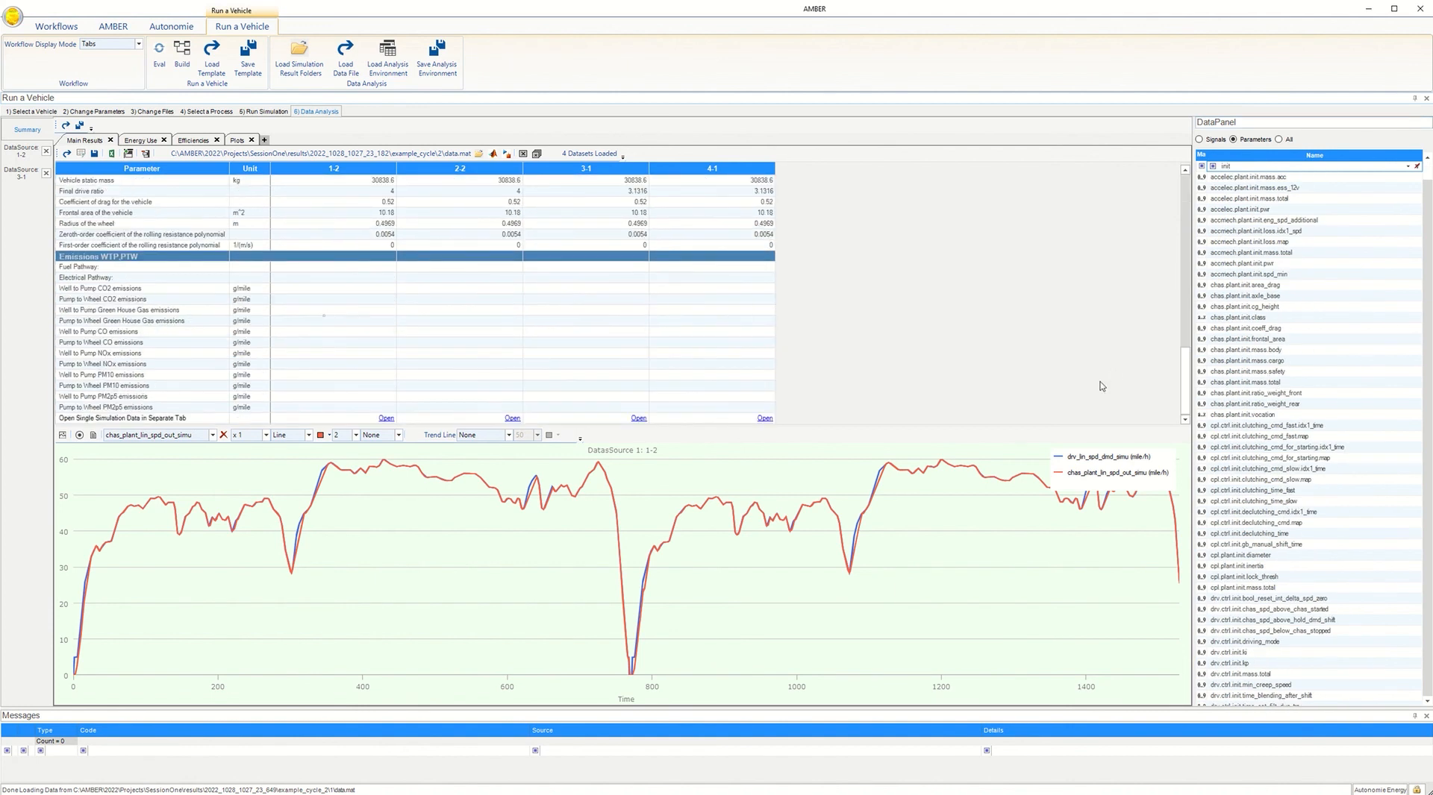
scroll(1283, 440, down, 10)
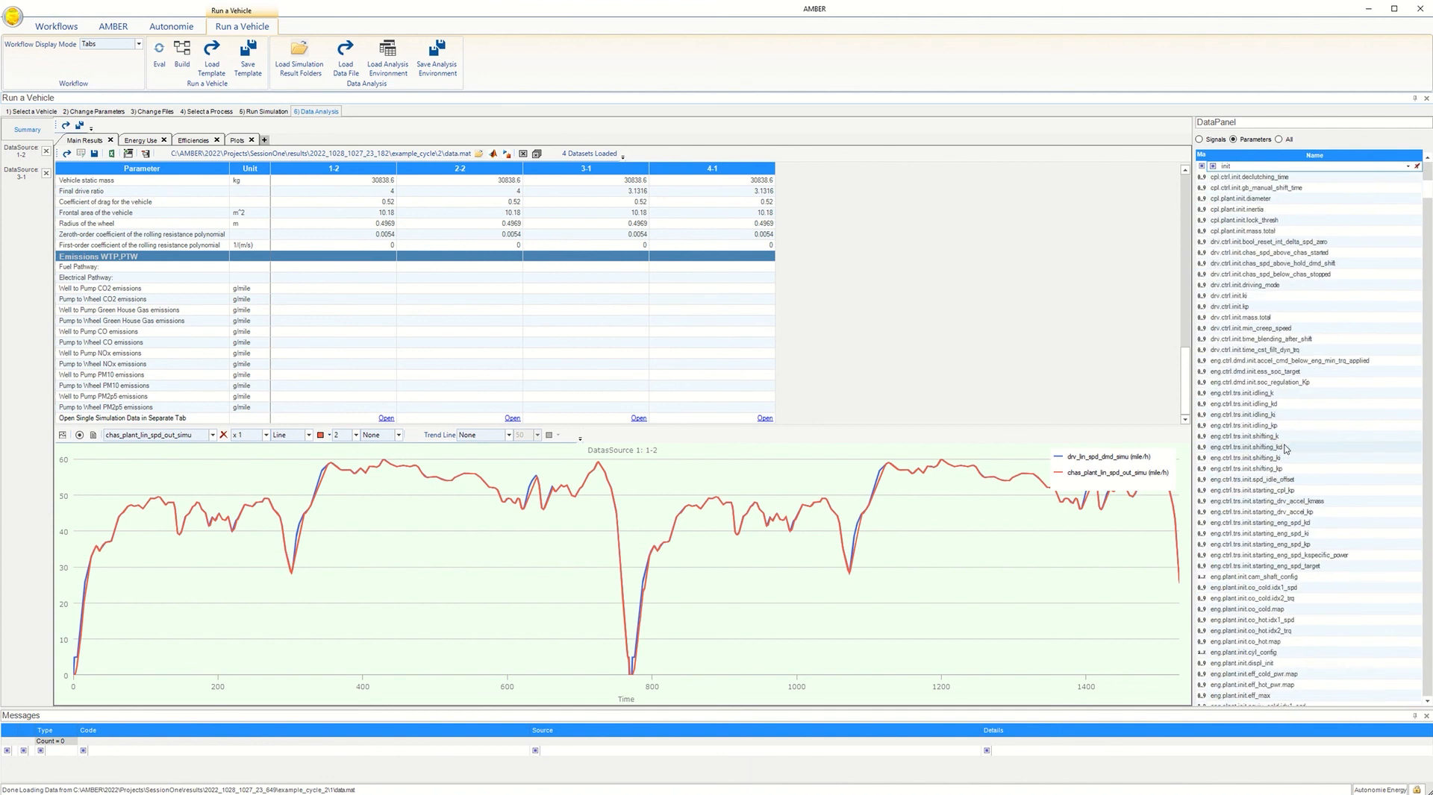
scroll(1285, 448, down, 11)
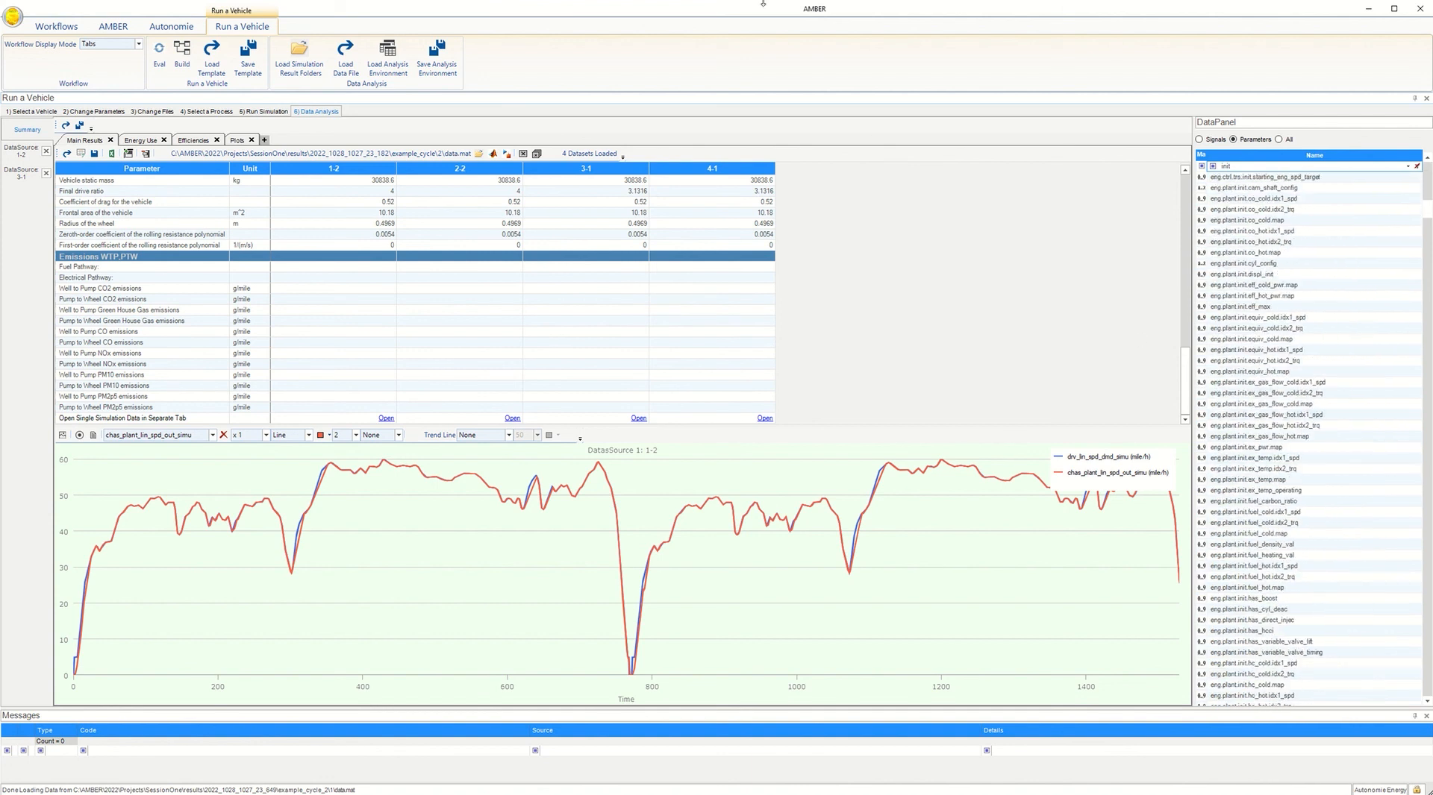
Close the Run a Vehicle workflow, open Run Many Vehicles, and enlarge its Vehicles and Processes panes
click(56, 26)
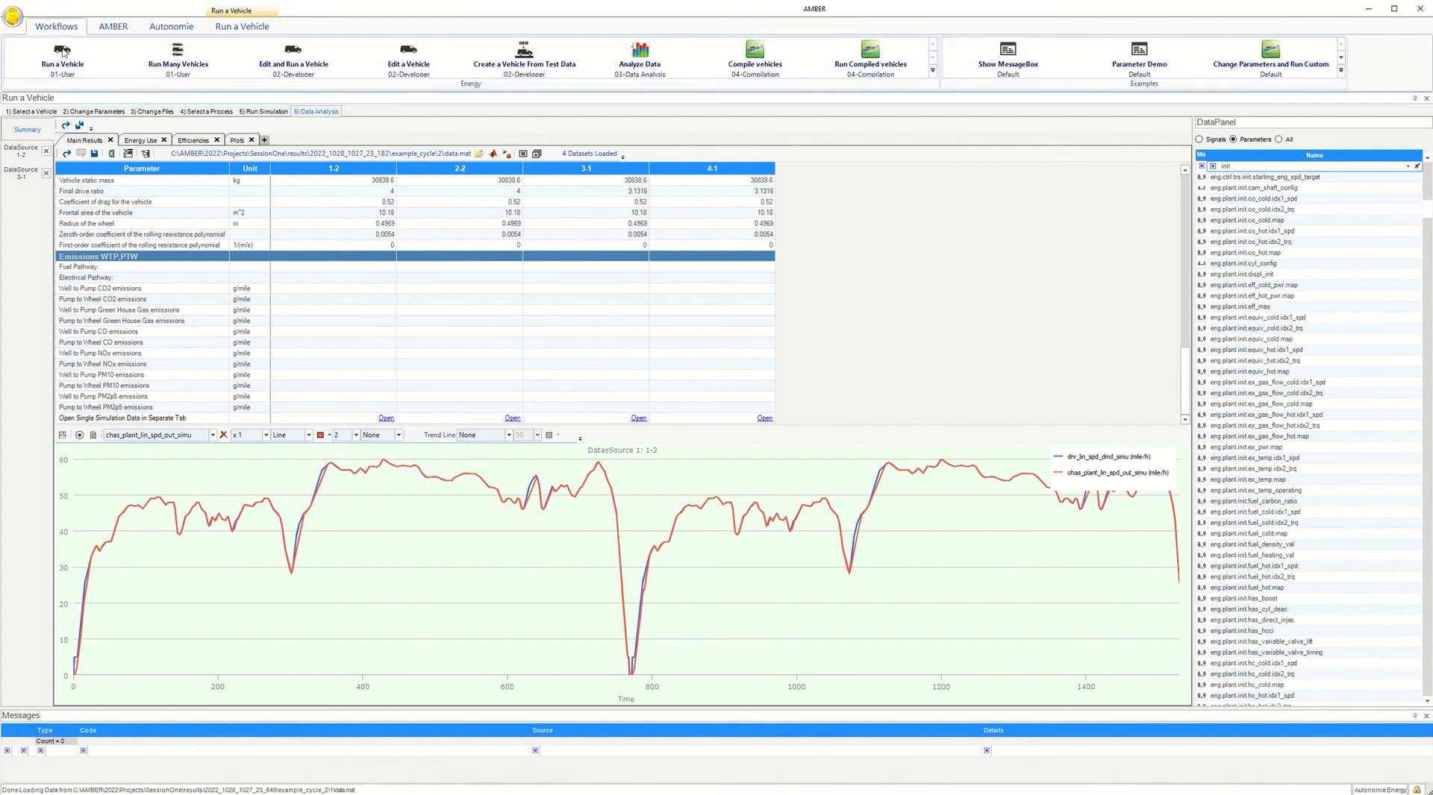
click(1426, 99)
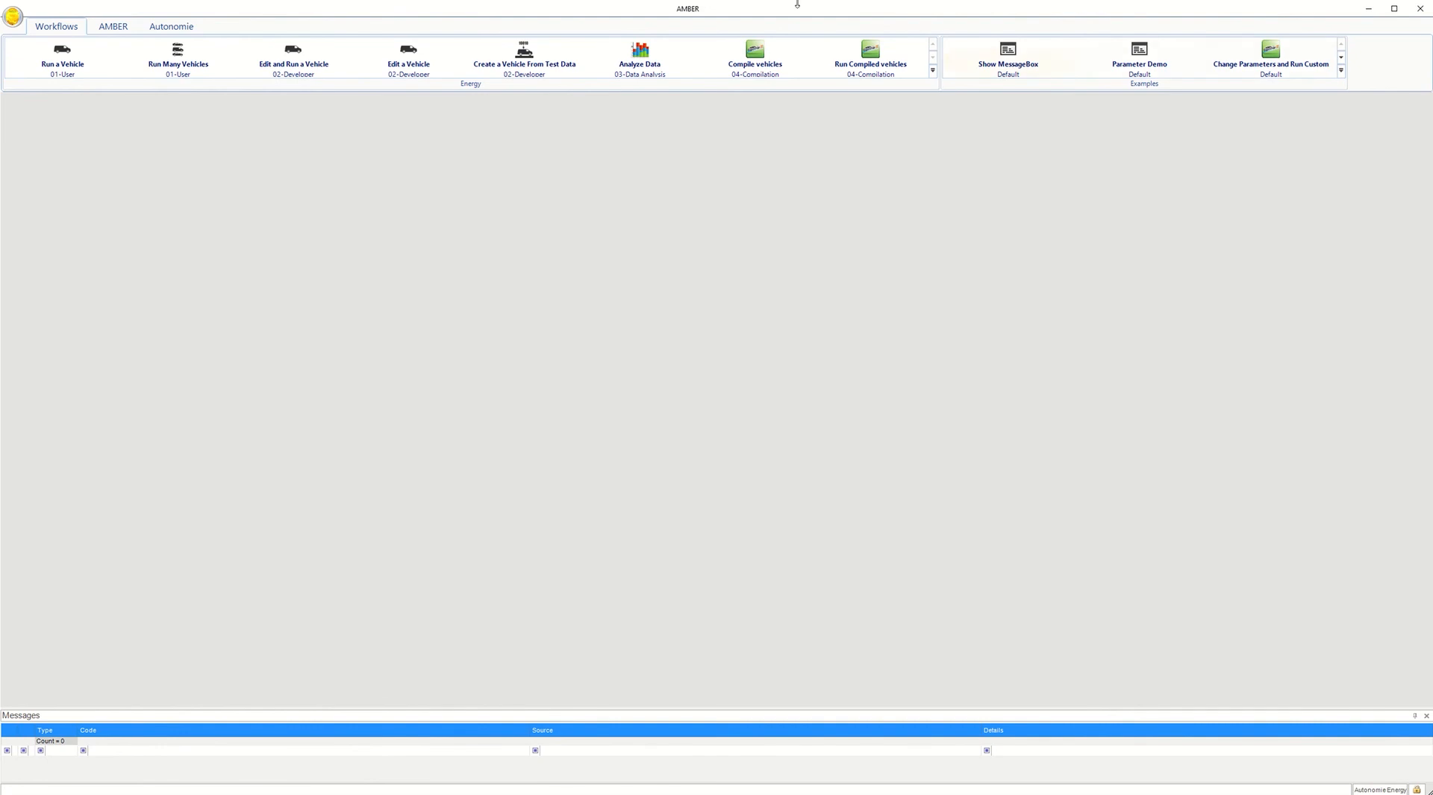
click(186, 67)
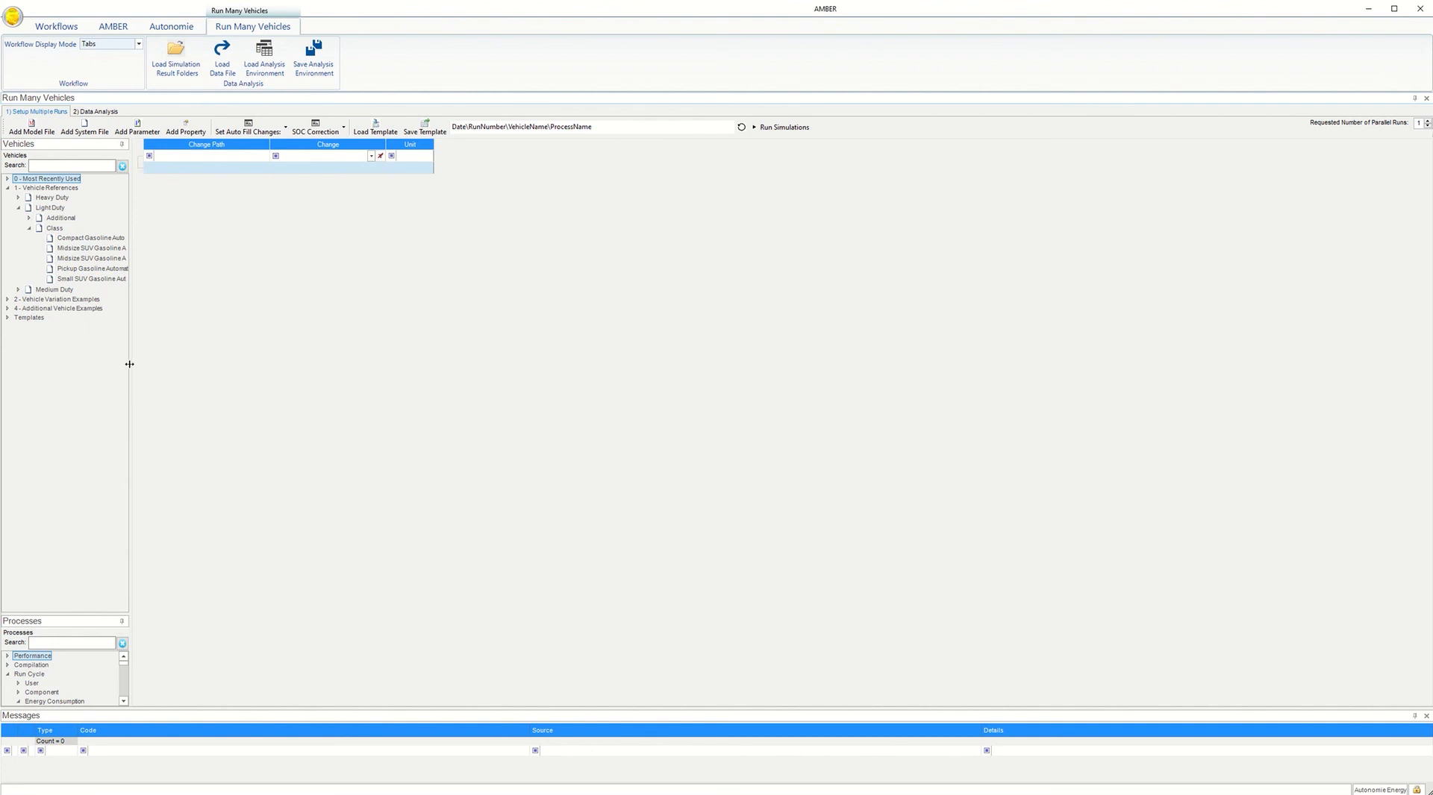
drag(131, 366, 186, 365)
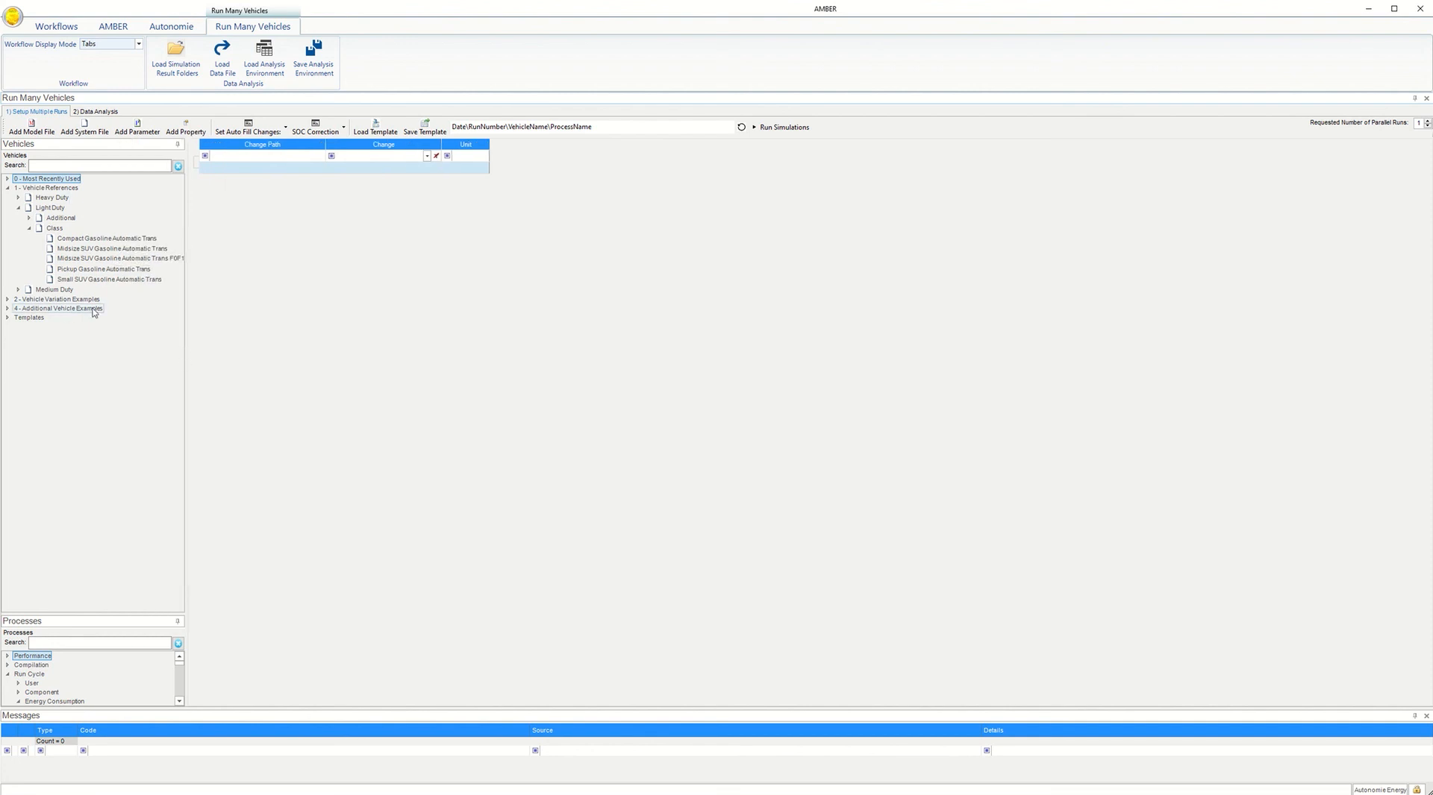
drag(110, 614, 109, 405)
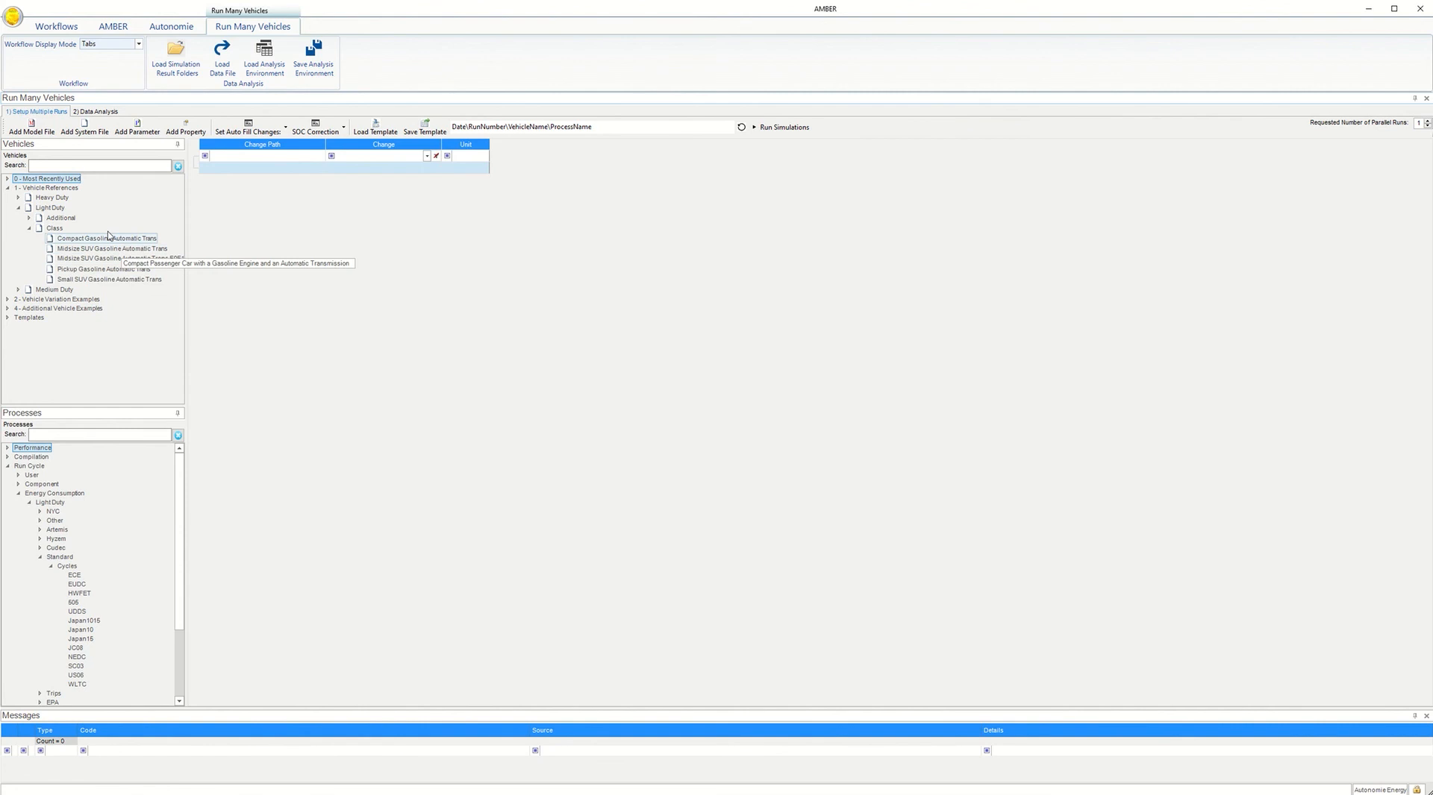
Add the Heavy Duty Class 8 vehicles conv_class8_2021_low_sleeper_longhaul and conv_class8_2021_low_heavy_transit to the multiple-run table
click(18, 197)
click(28, 218)
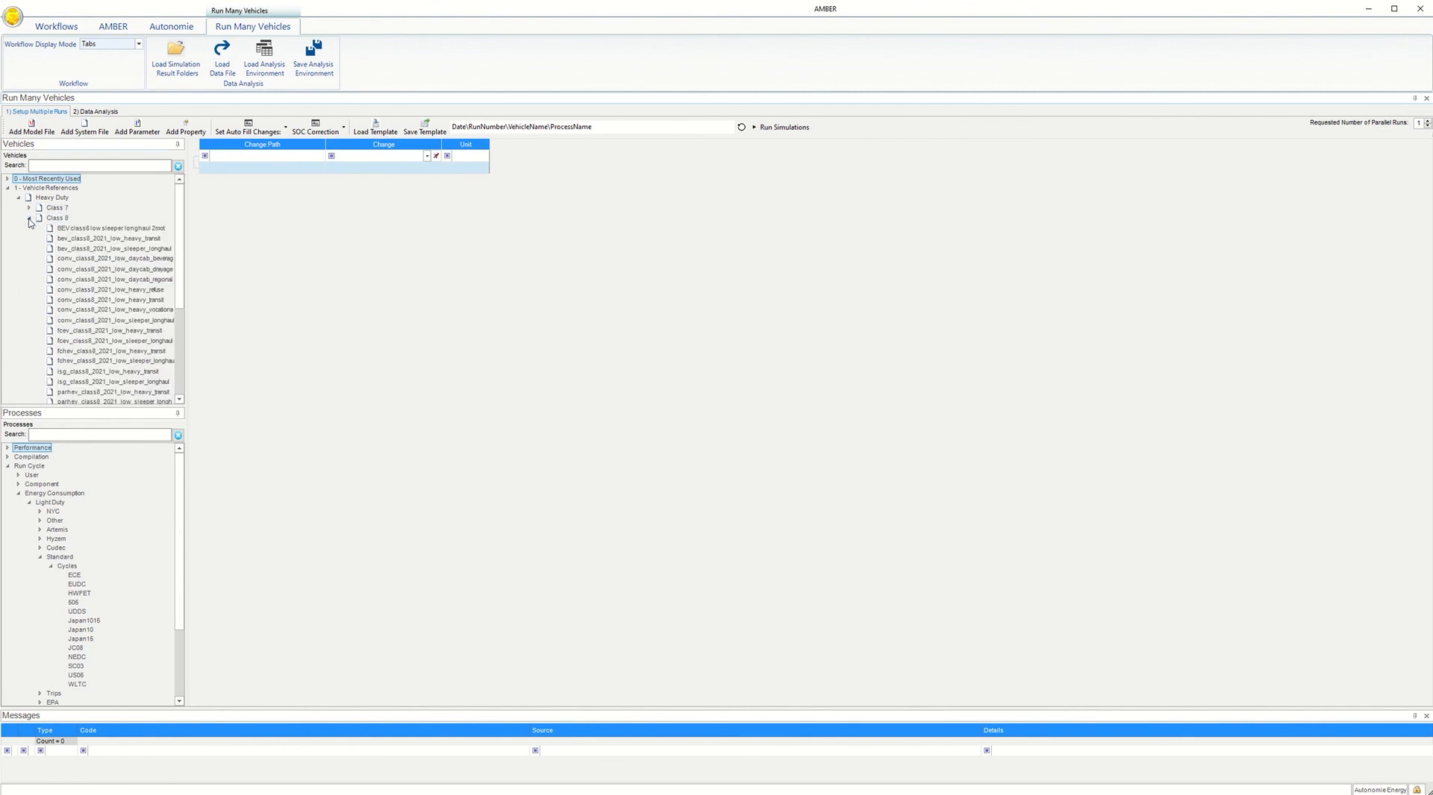
scroll(150, 328, down, 1)
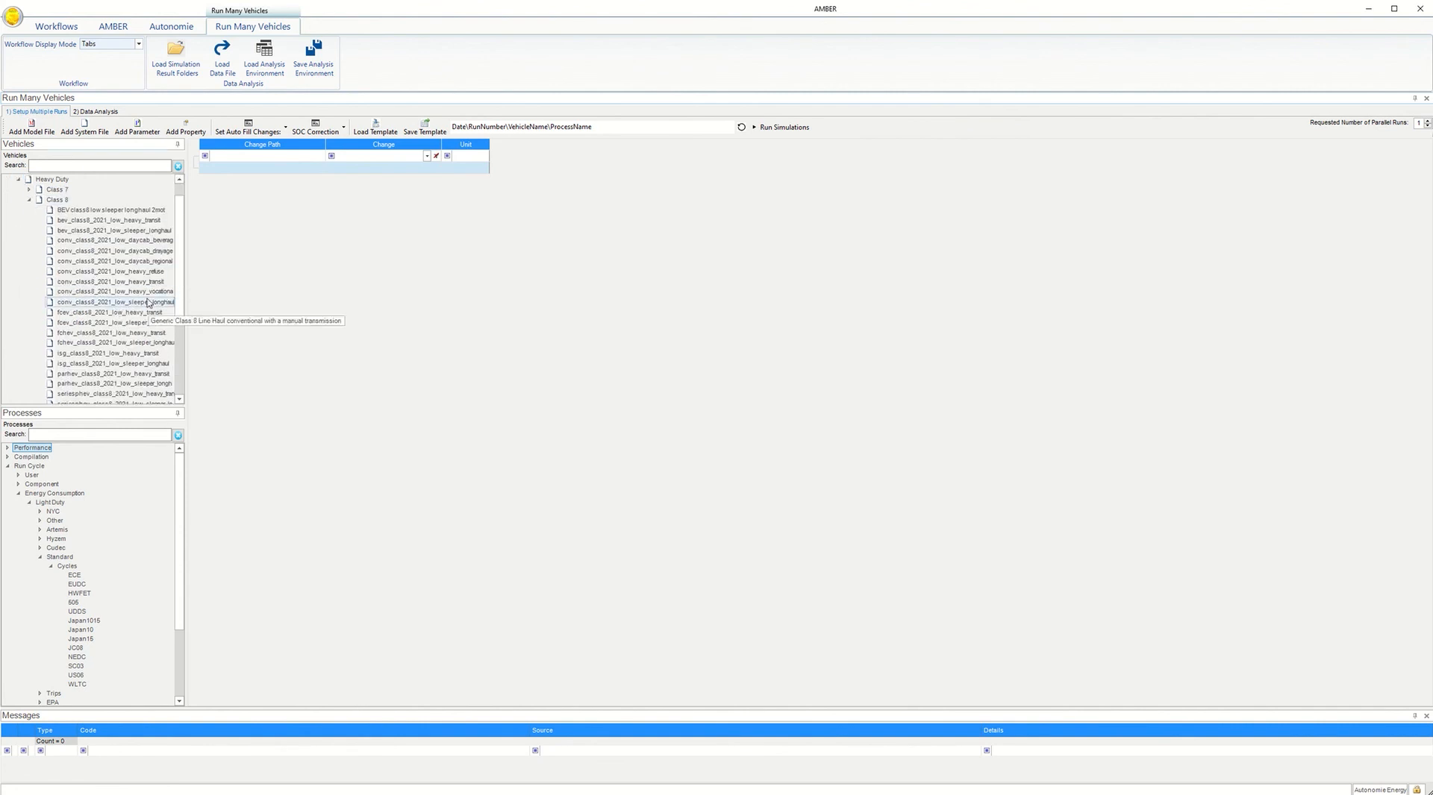
drag(147, 302, 325, 234)
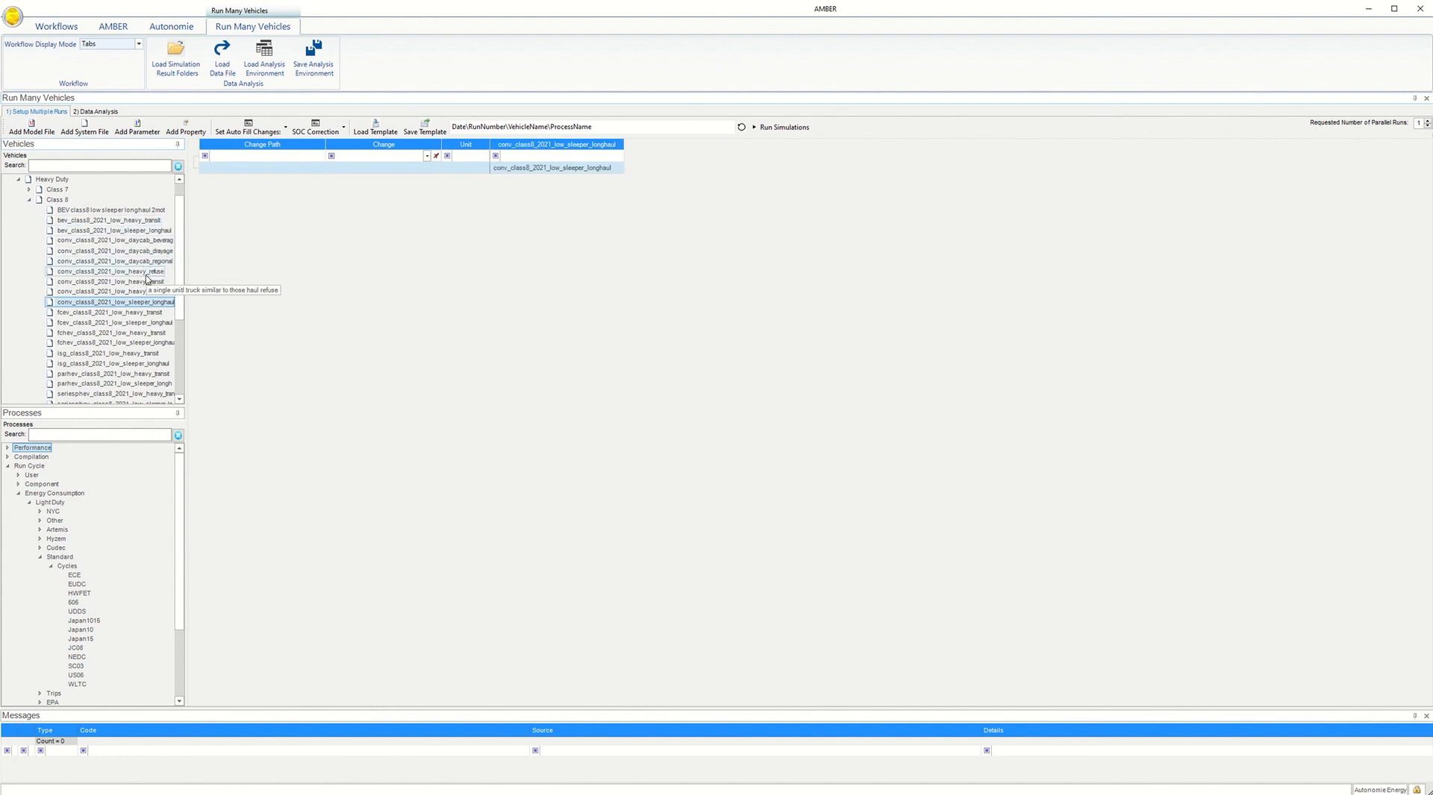
drag(149, 282, 527, 248)
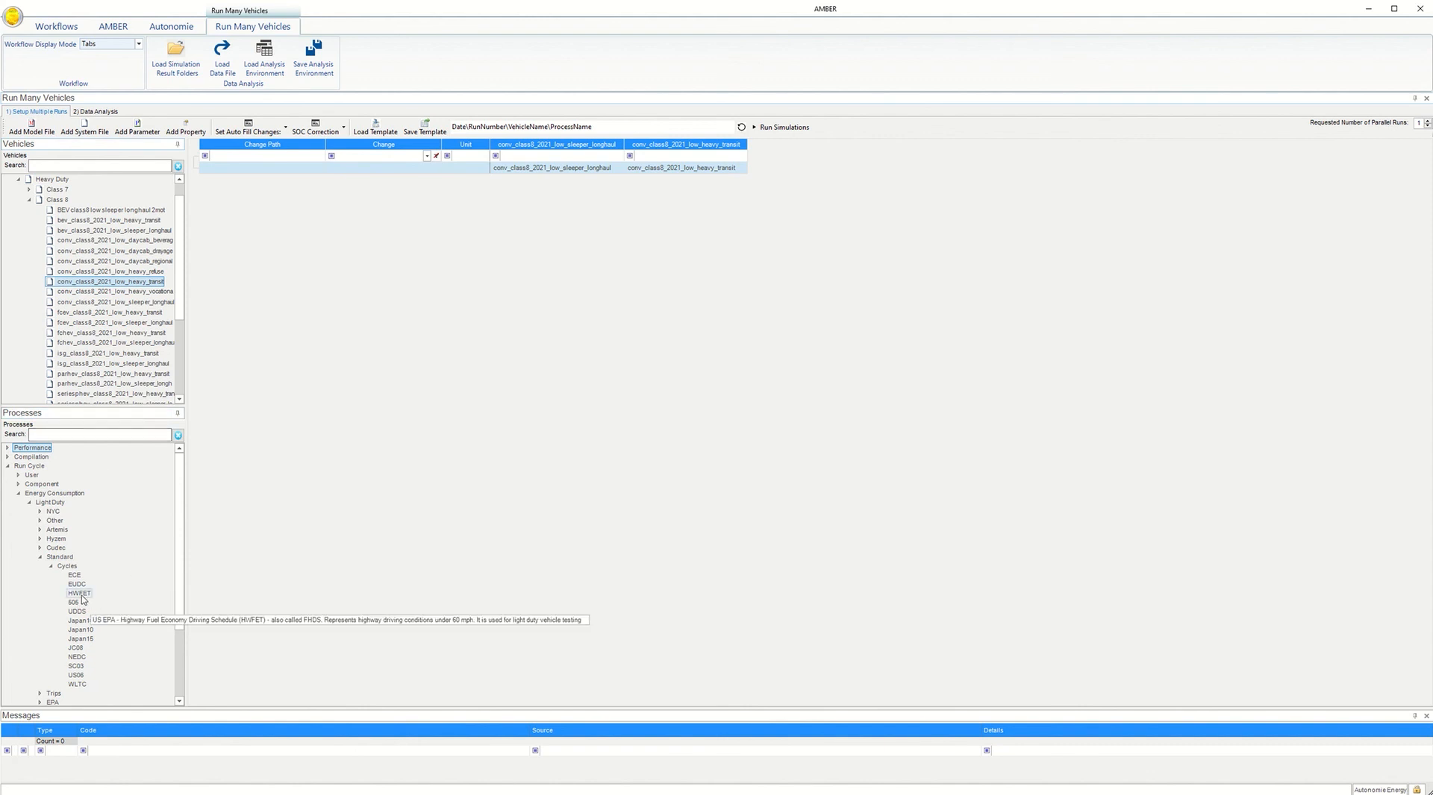
Add the Mild_65mph cycle from the Generic Steady Speed processes under Energy Consumption to the multiple-run setup
drag(180, 600, 189, 658)
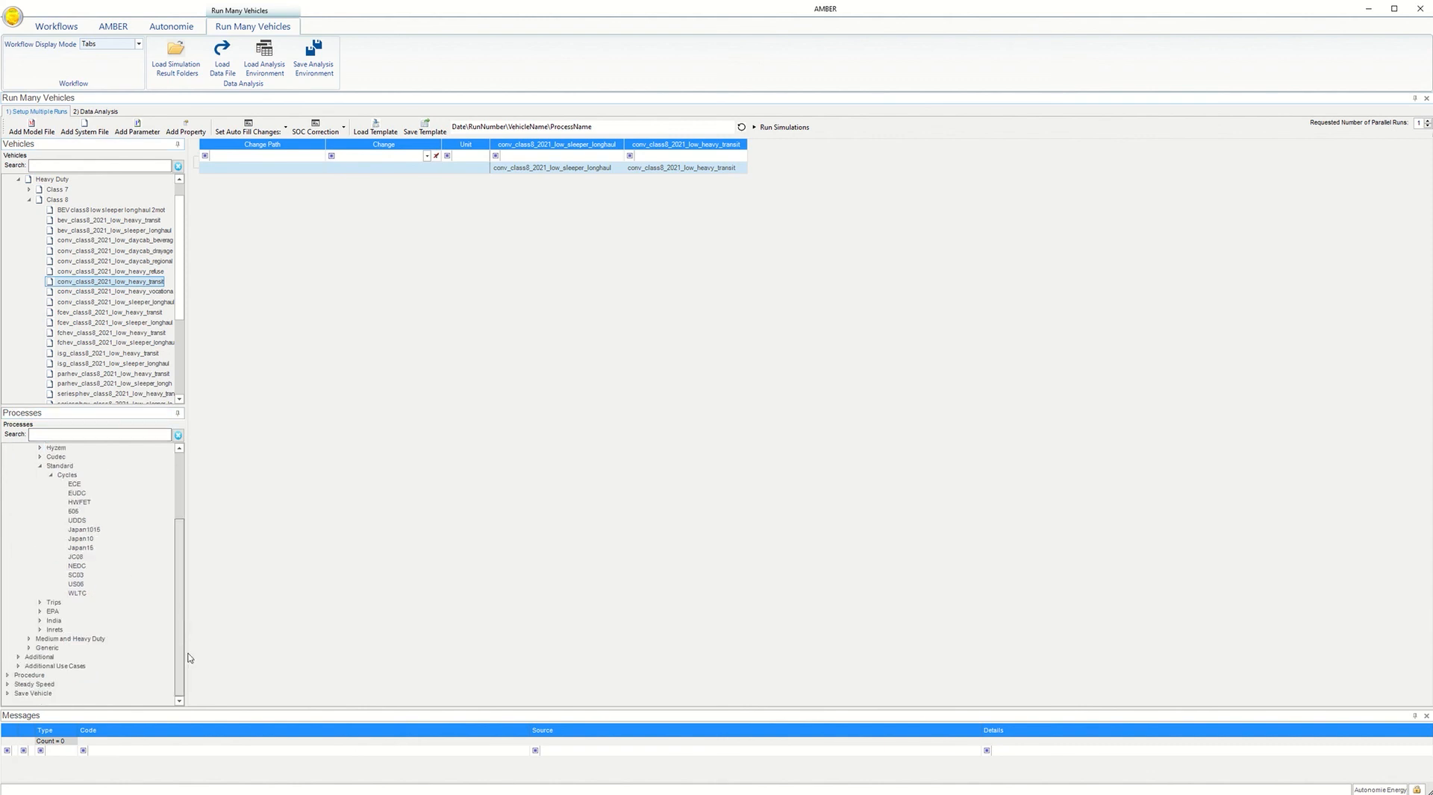
click(29, 640)
scroll(30, 645, down, 2)
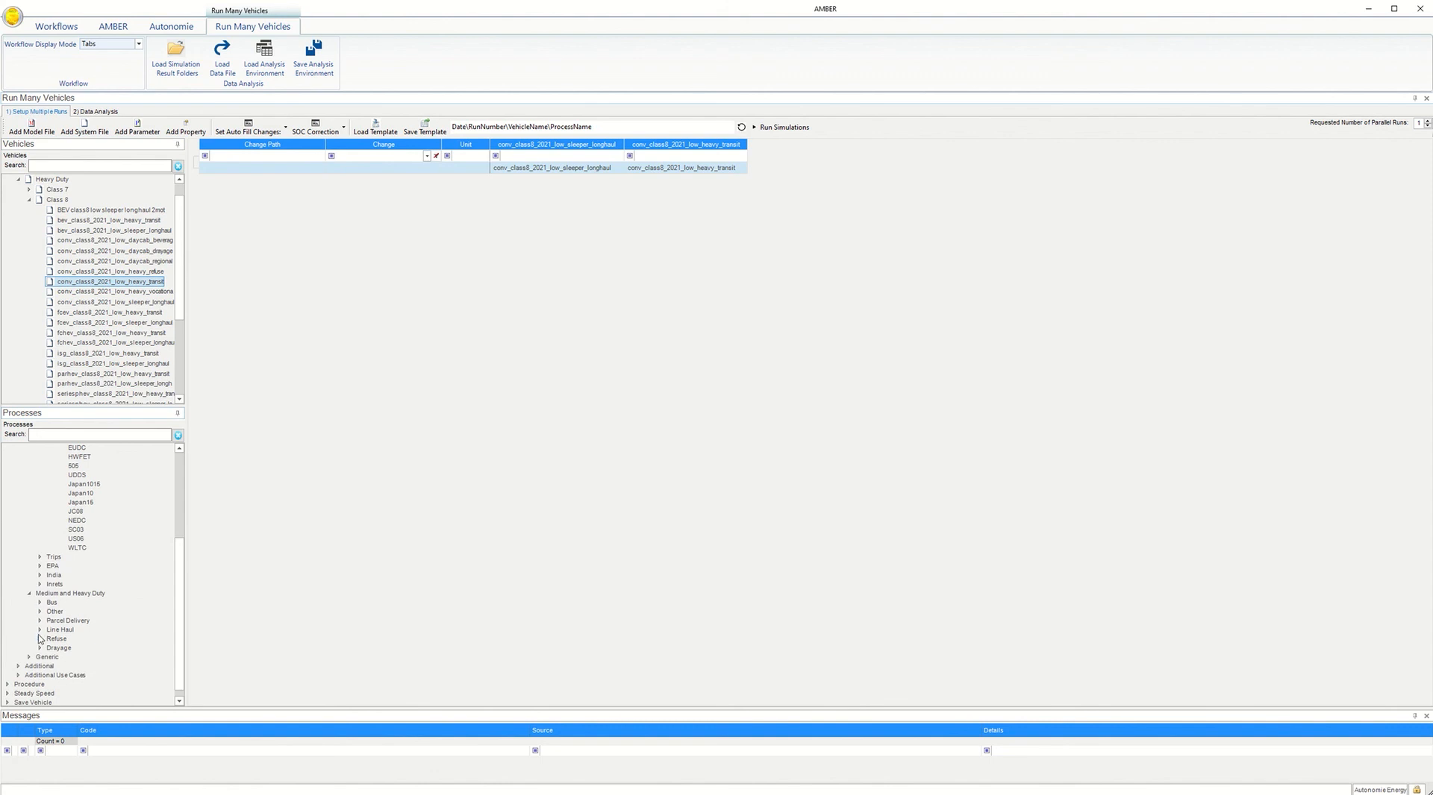
click(41, 631)
scroll(40, 636, down, 2)
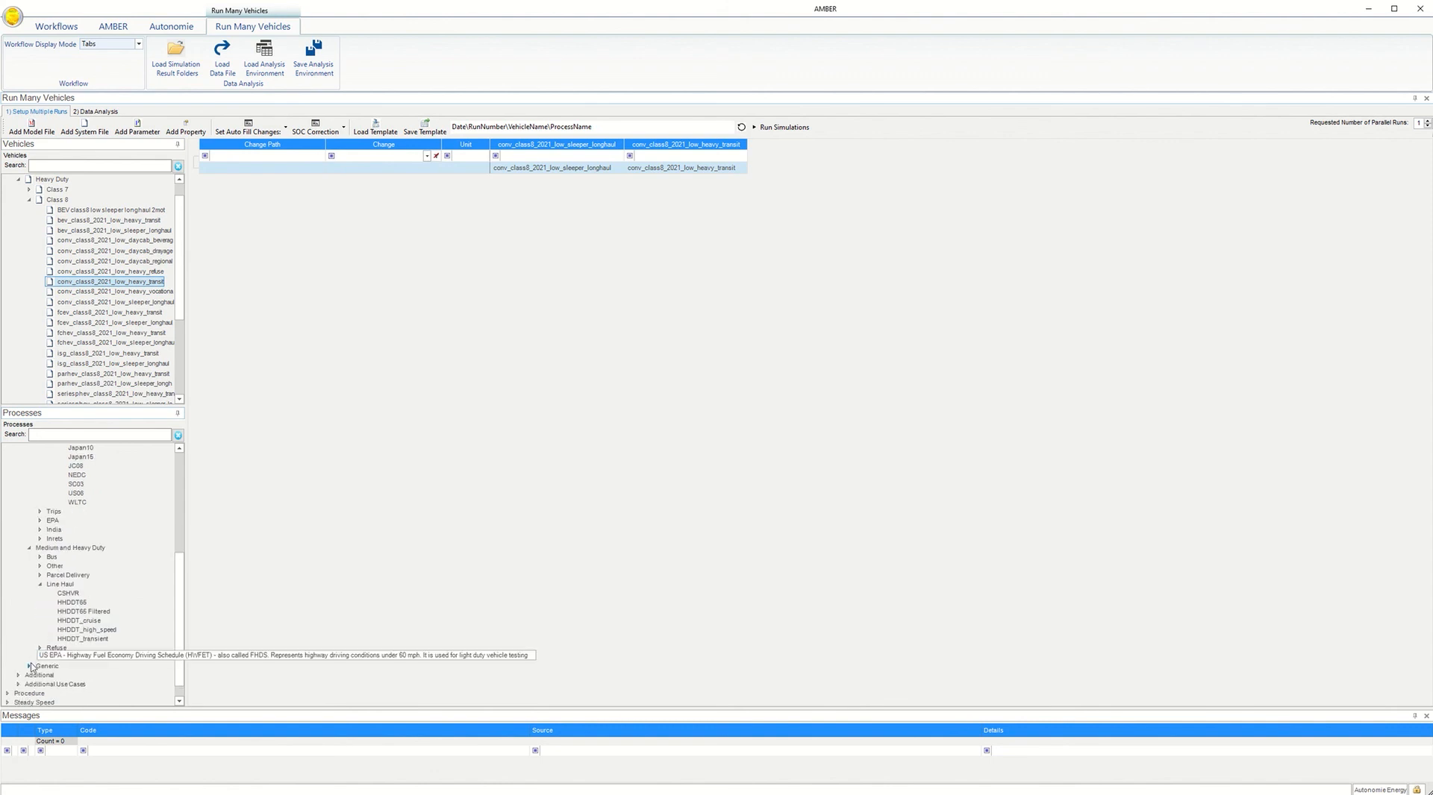
click(30, 666)
scroll(29, 664, down, 1)
click(41, 648)
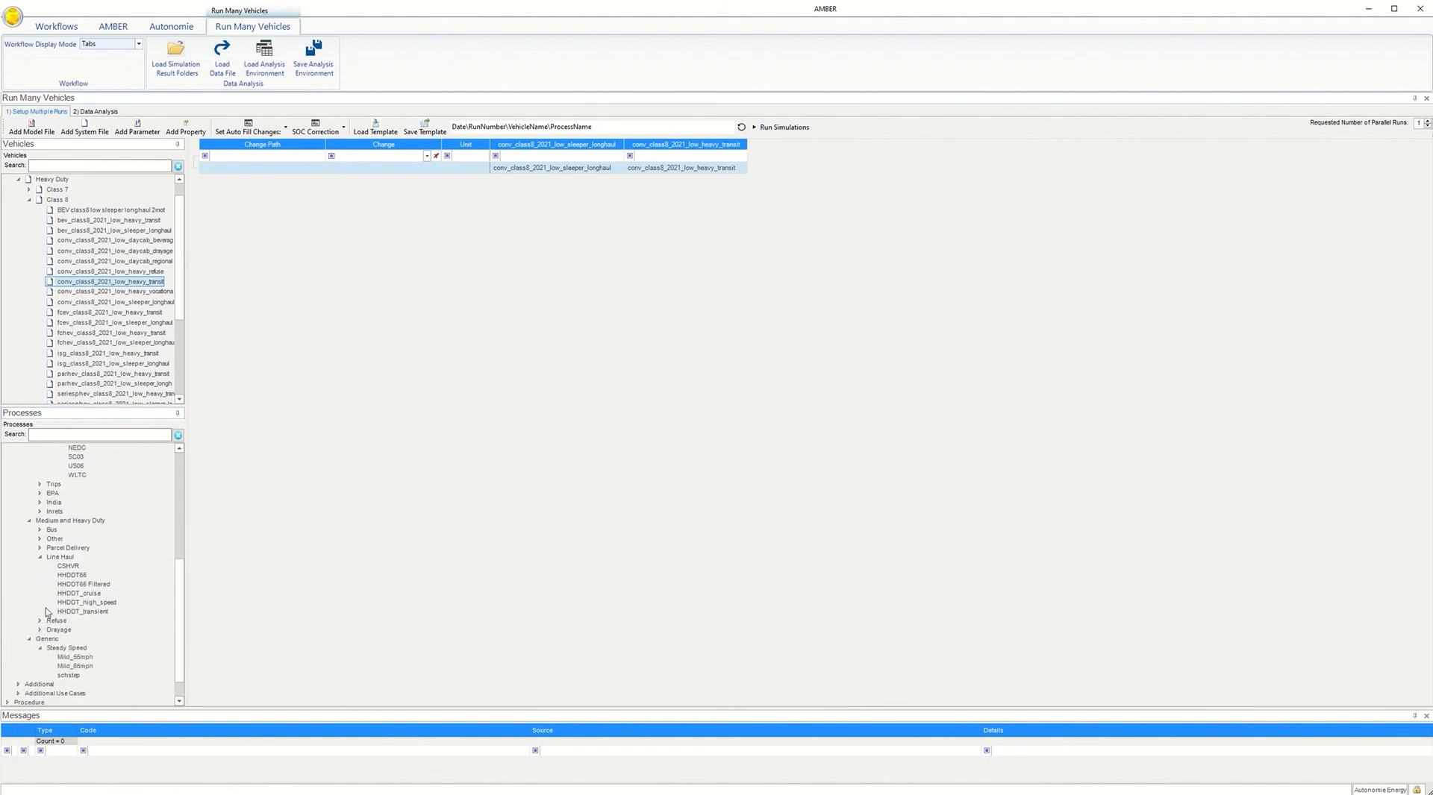
scroll(42, 649, down, 1)
drag(75, 639, 348, 364)
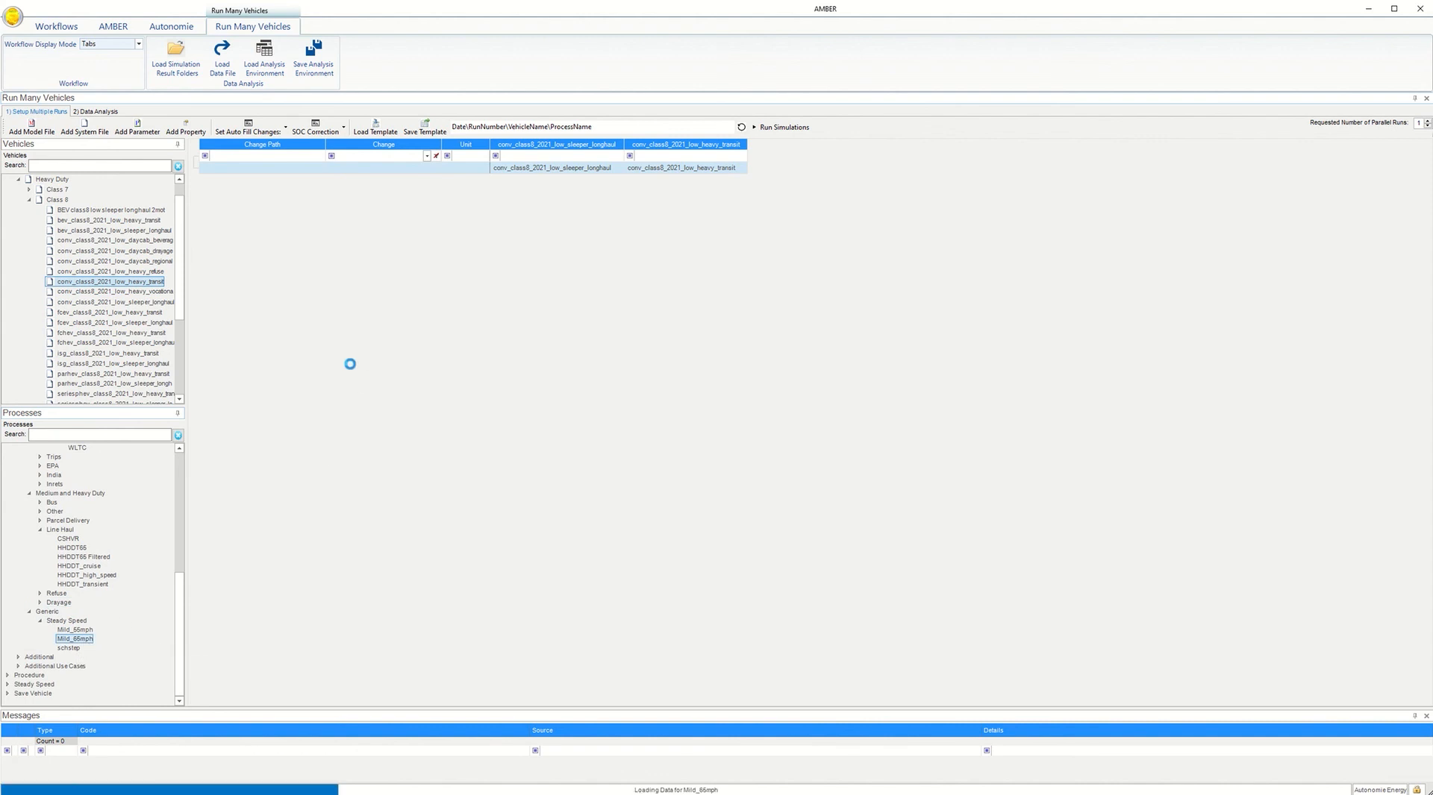
Add the Mild_55mph cycle from the Generic Steady Speed processes to the multiple-run table
drag(75, 631, 403, 396)
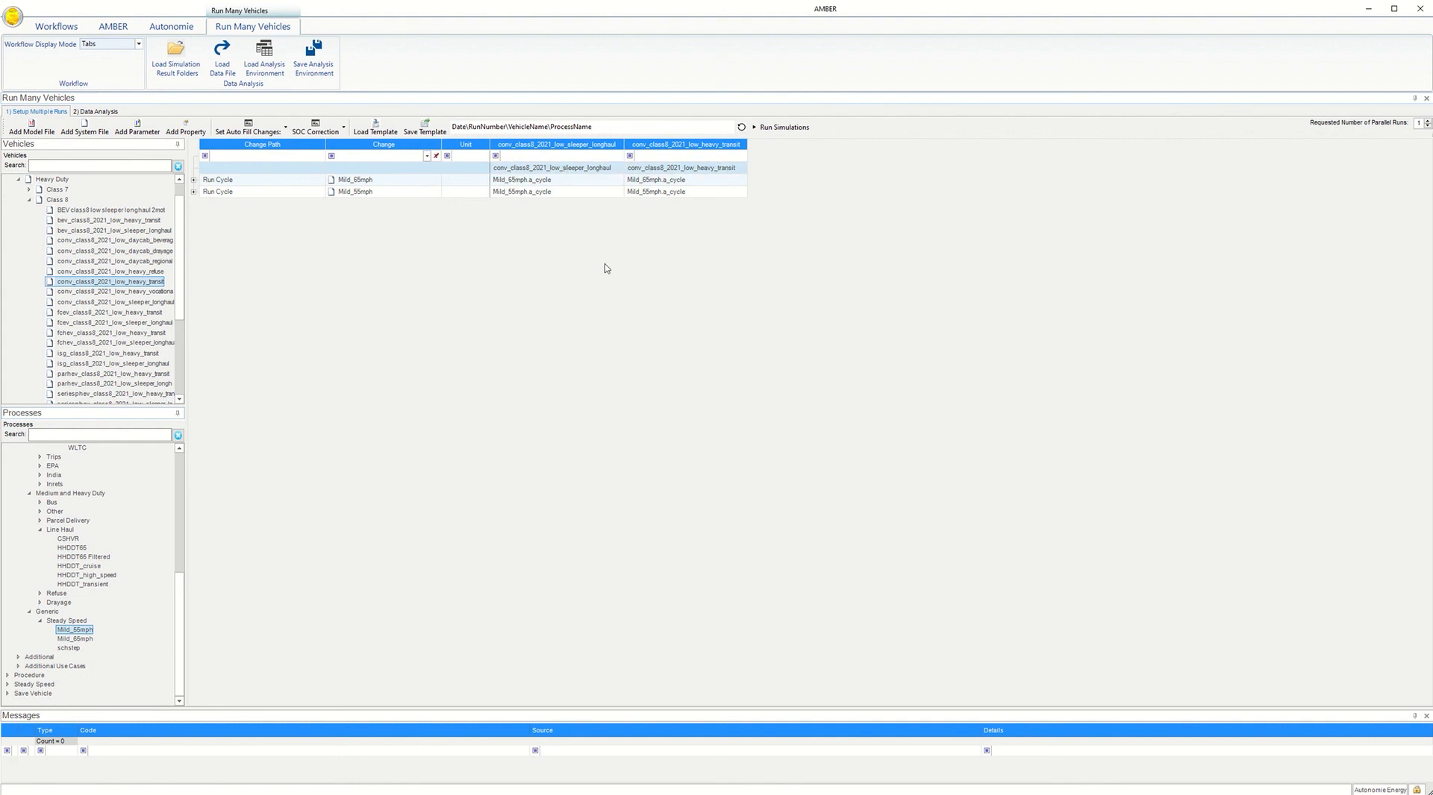
Add a parameter row to the multiple-run table and search its parameter list for the final drive plant entries with "fd.plant.i"
click(138, 133)
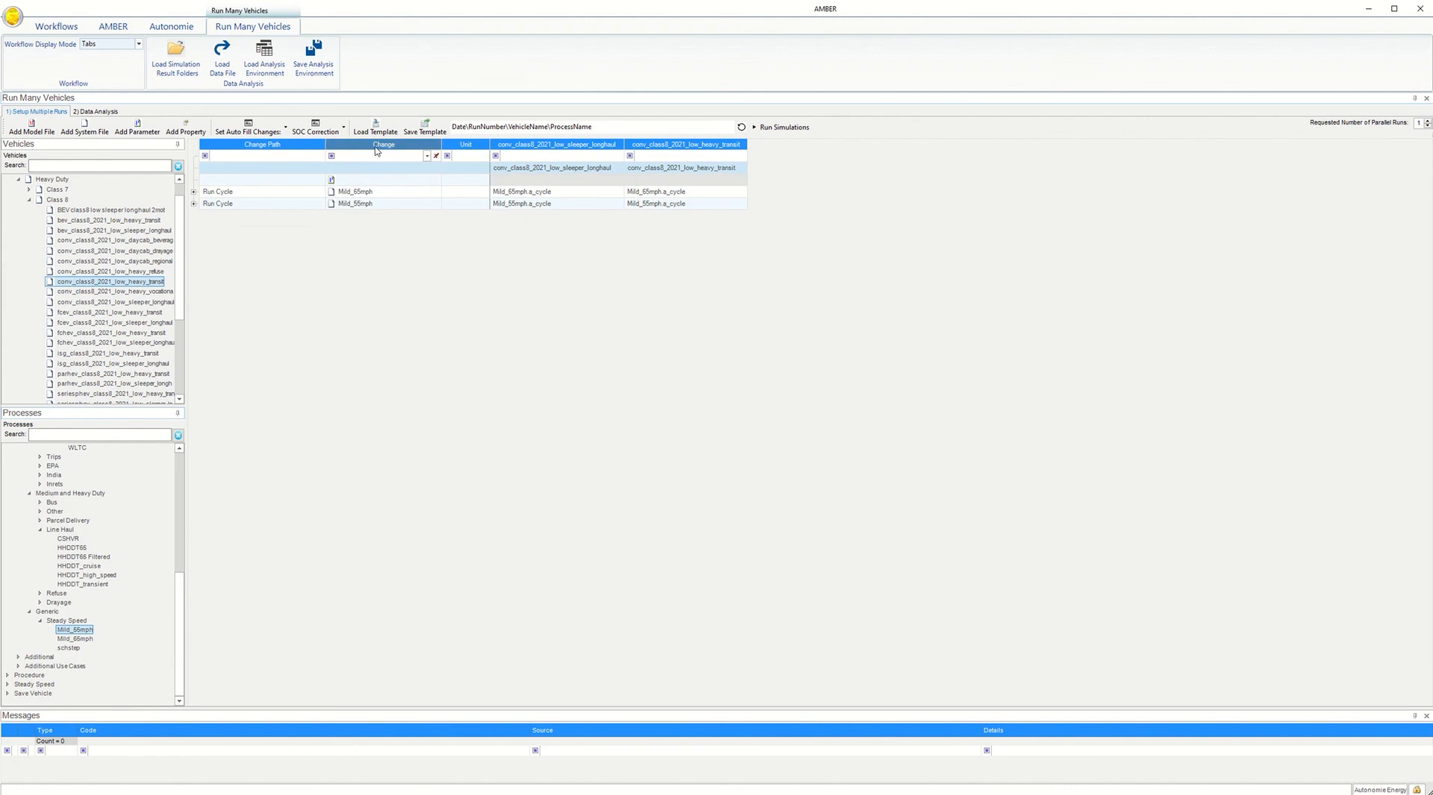
click(364, 183)
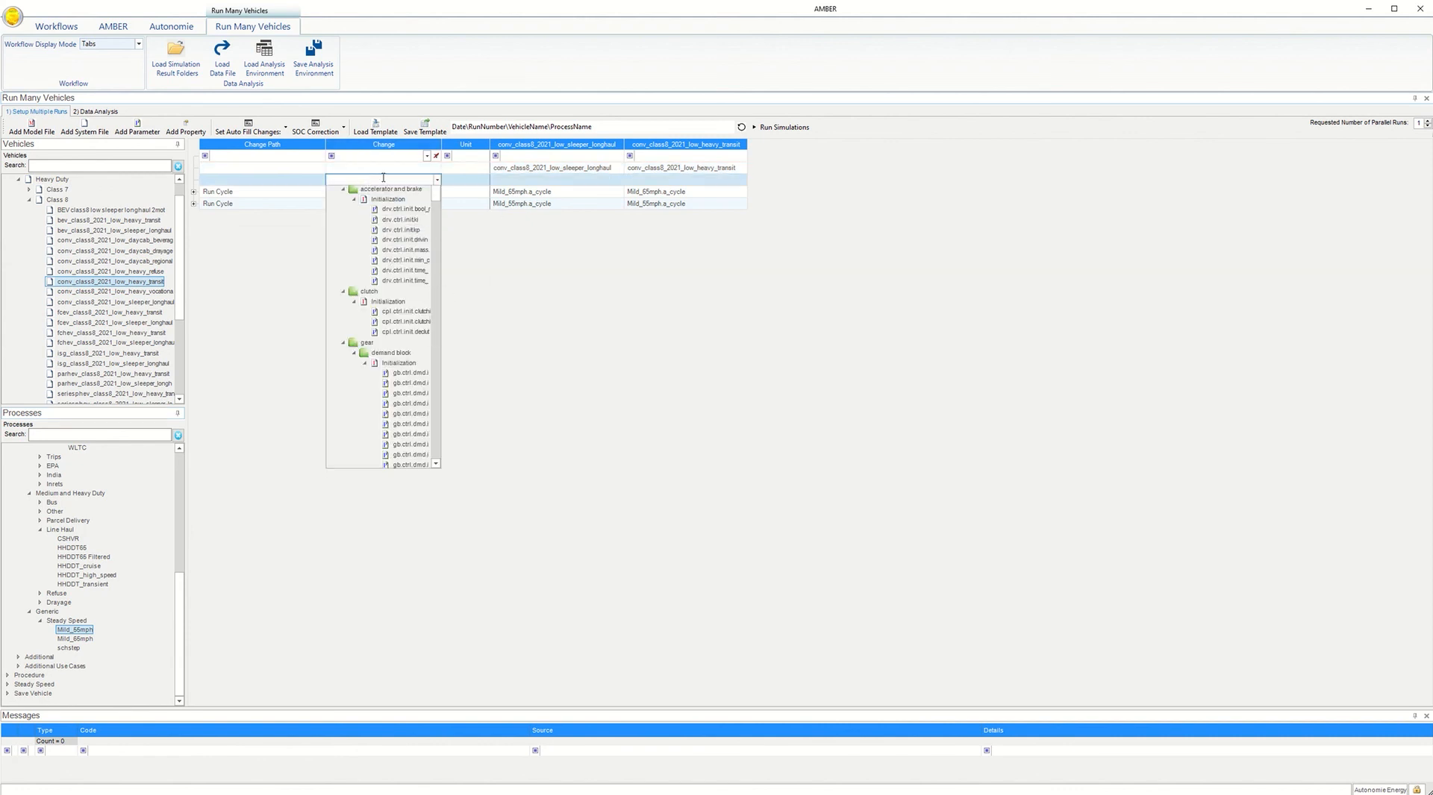
text(fd)
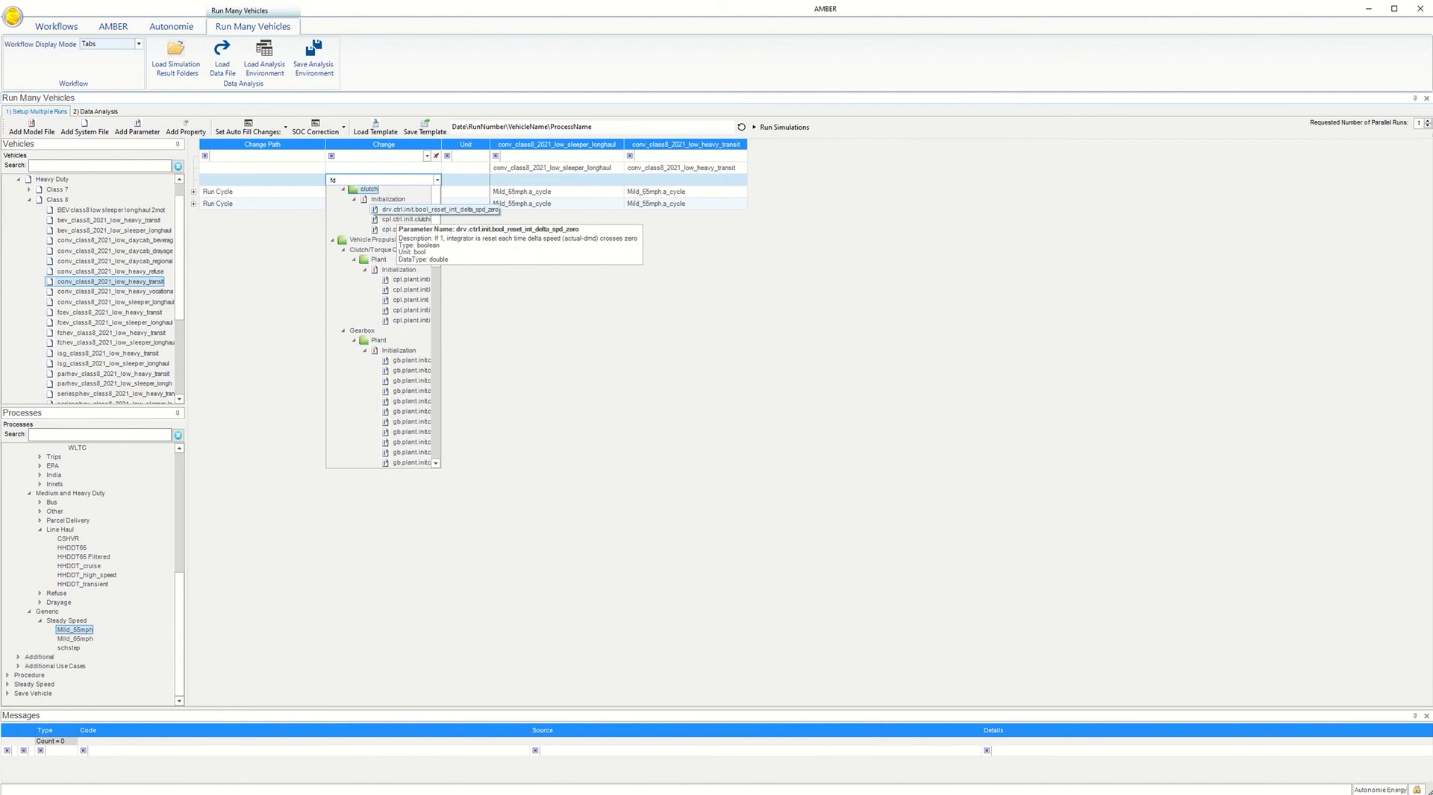
text(.plant.)
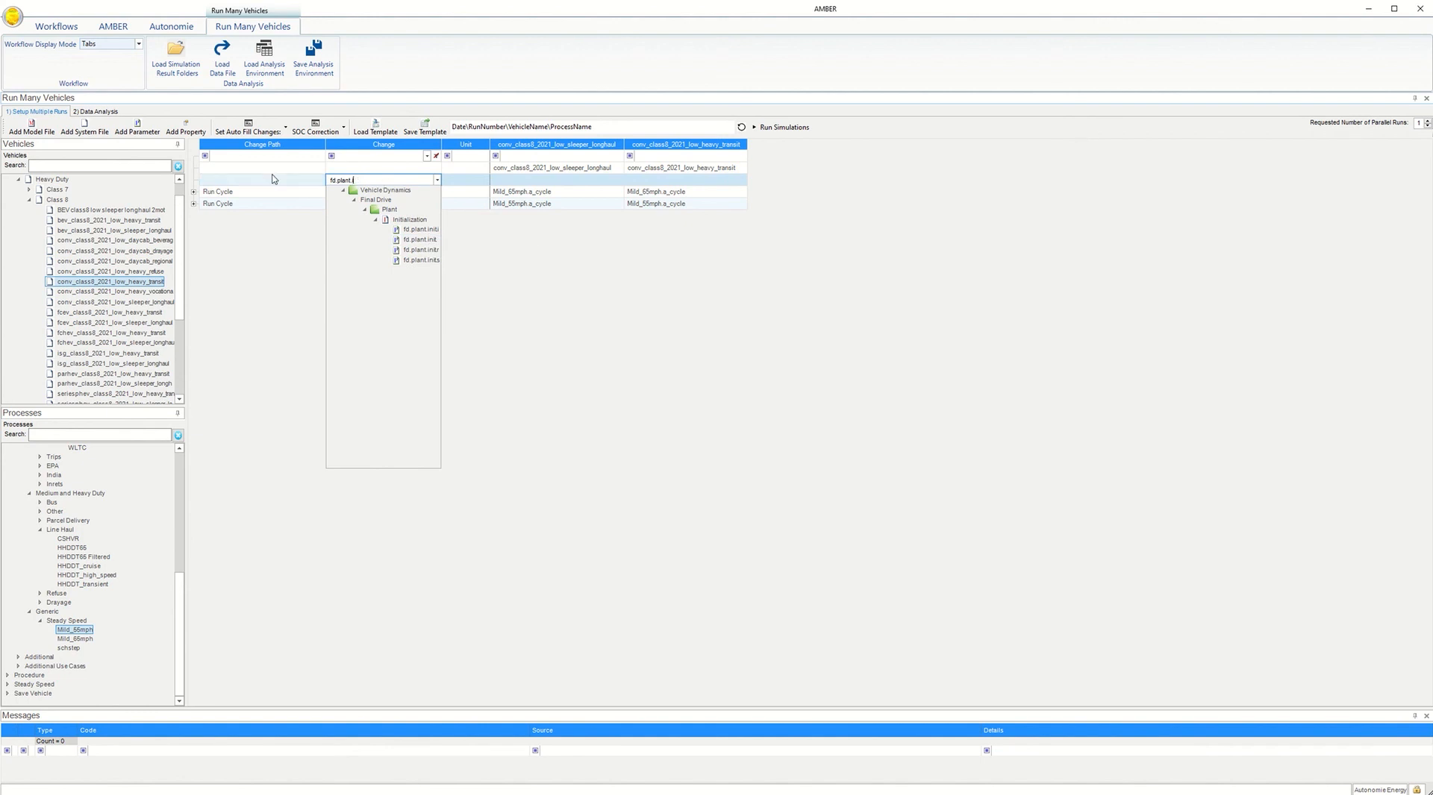
Search the new row's parameter list for "eng.plant.scale" instead, and remove the empty parameter row from the table
key(BackSpace)
key(BackSpace)
key(BackSpace)
key(BackSpace)
key(BackSpace)
key(BackSpace)
key(BackSpace)
key(BackSpace)
key(BackSpace)
text(eng.plant)
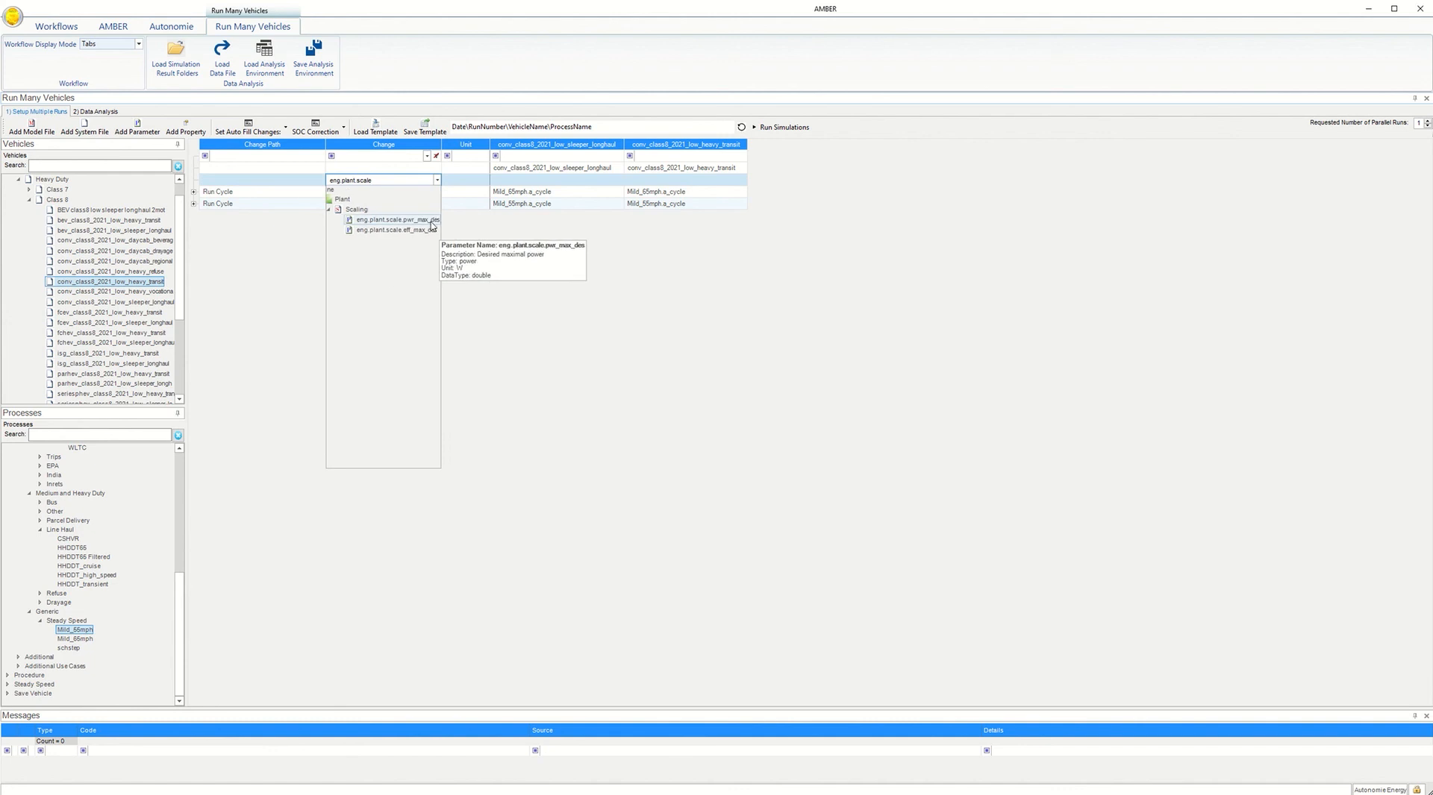
click(496, 227)
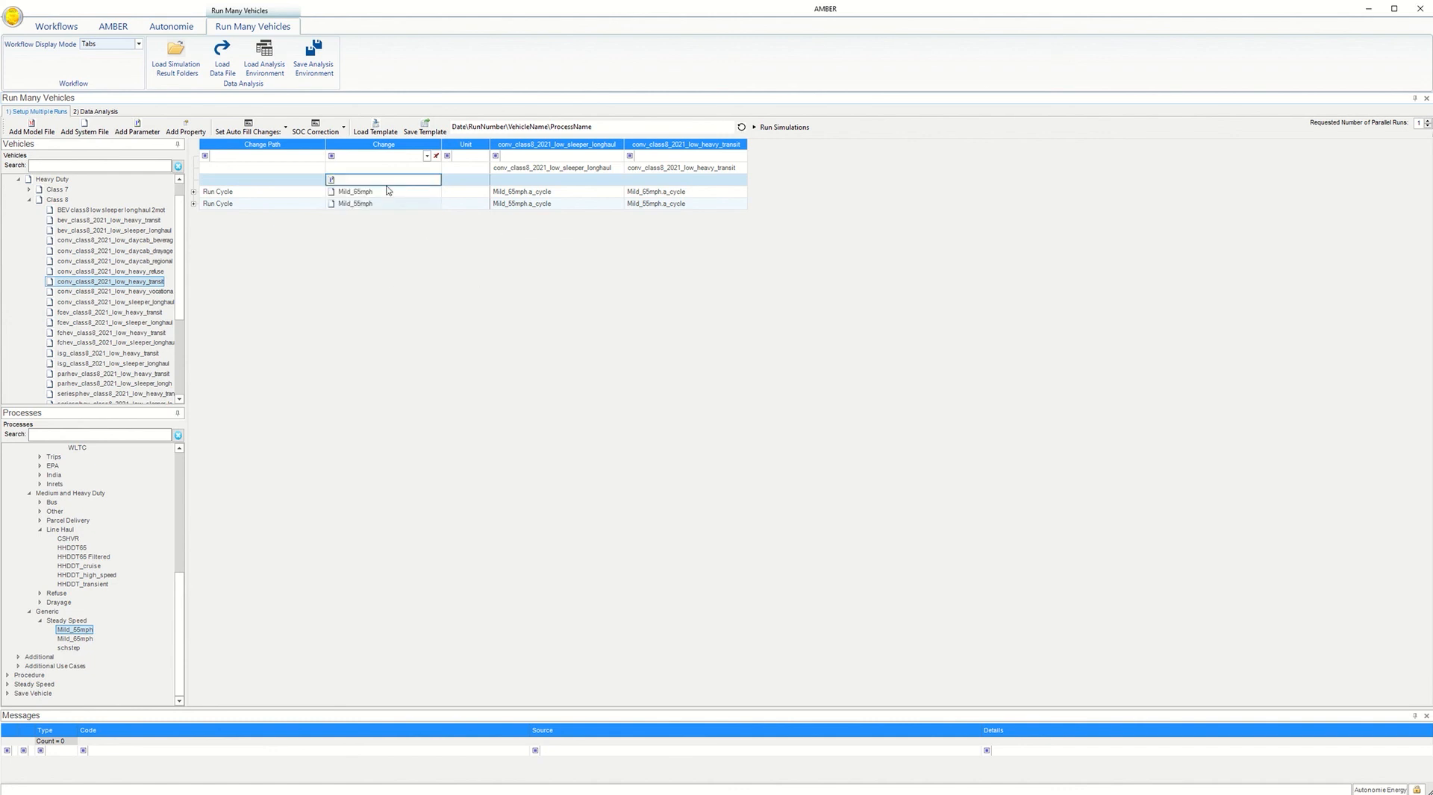
right_click(273, 181)
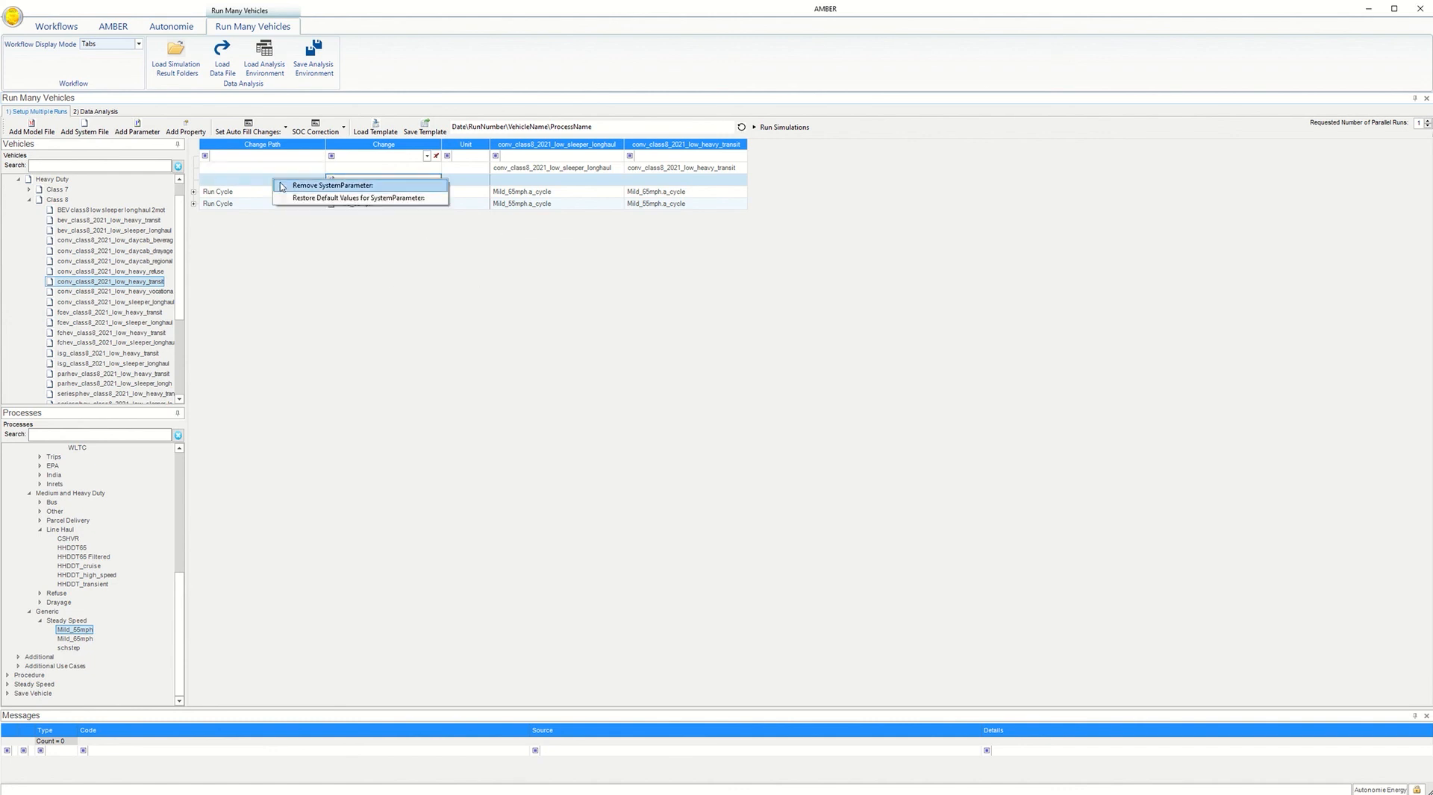
click(332, 185)
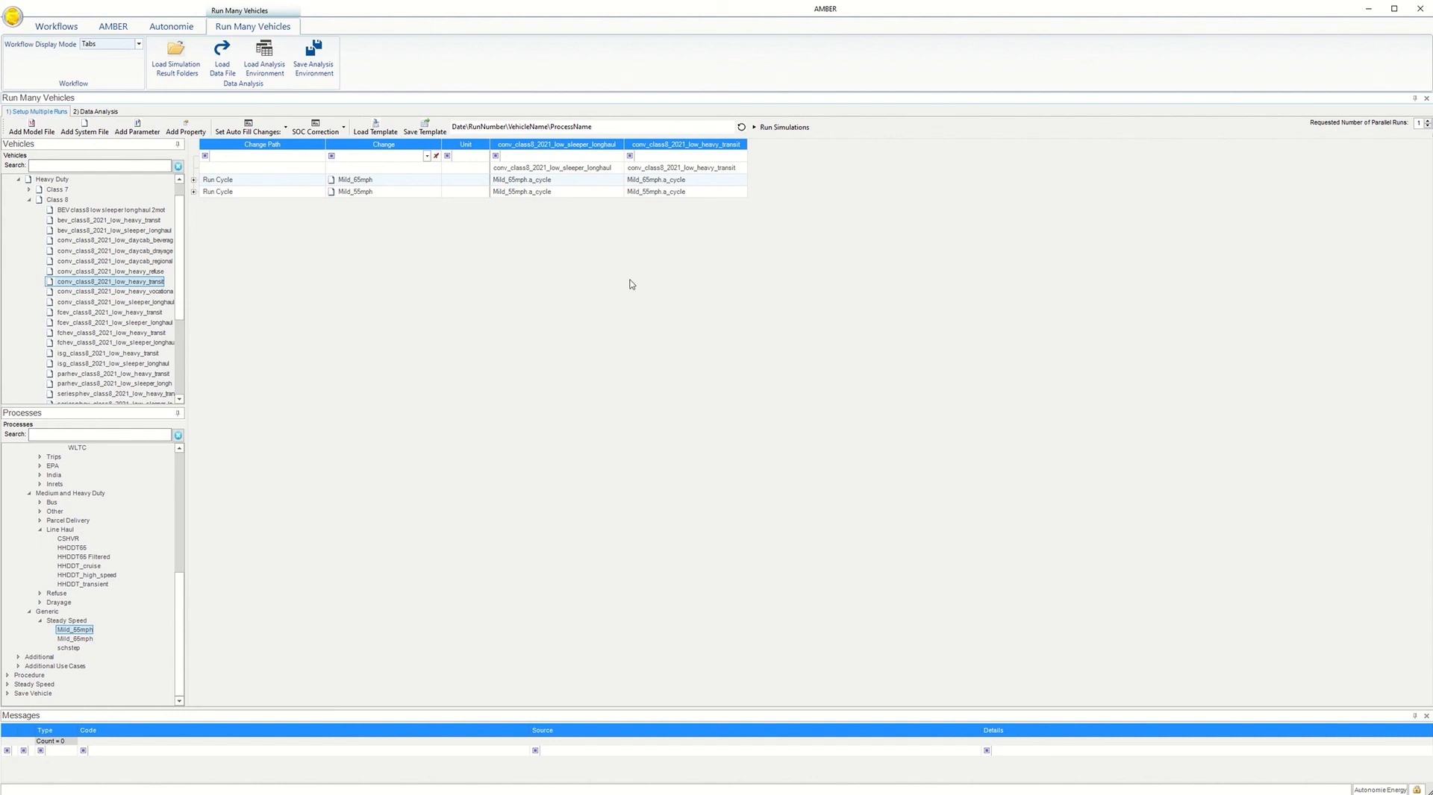
Examine the process parameters of the Mild_65mph run cycle and the SOC Correction settings
click(193, 180)
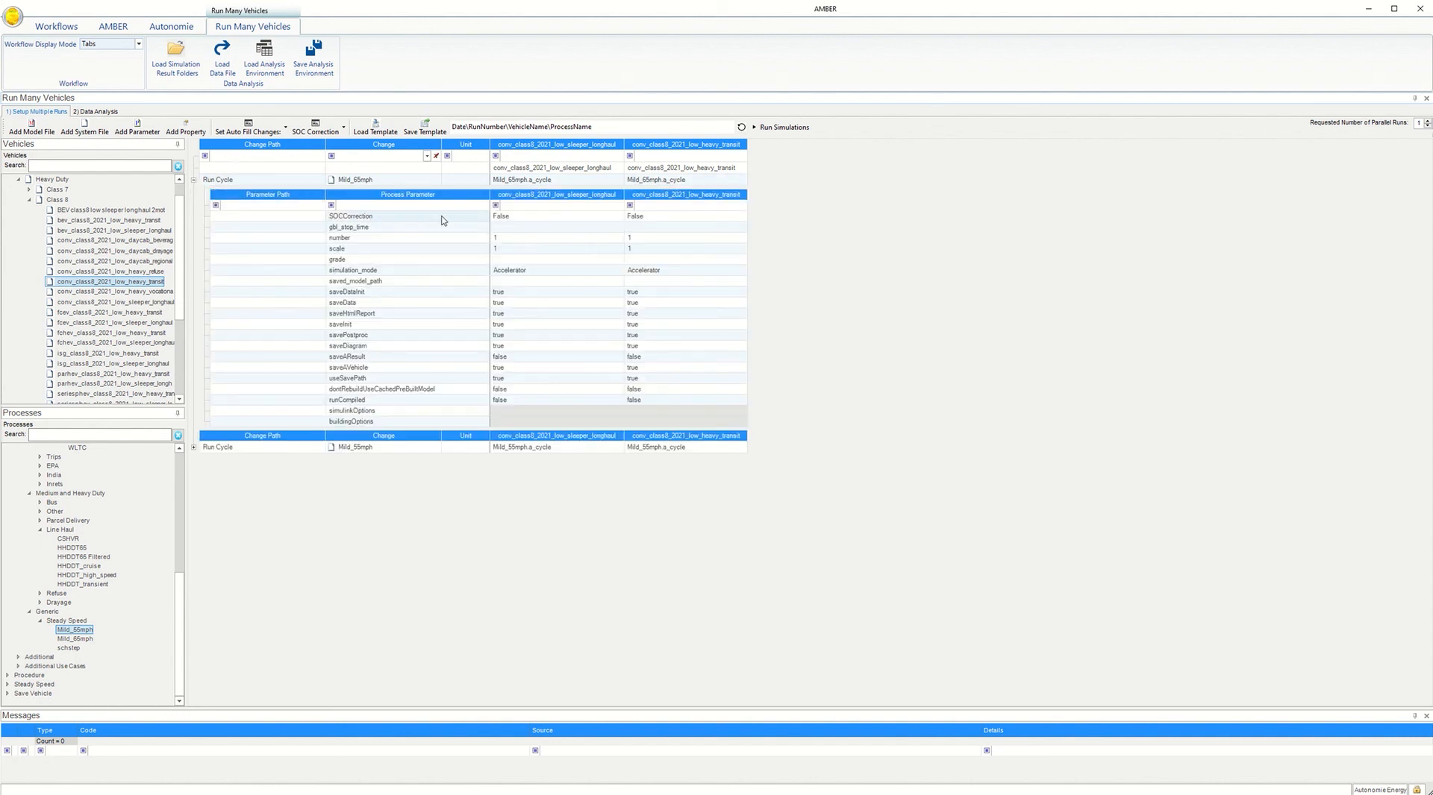
click(627, 216)
click(622, 216)
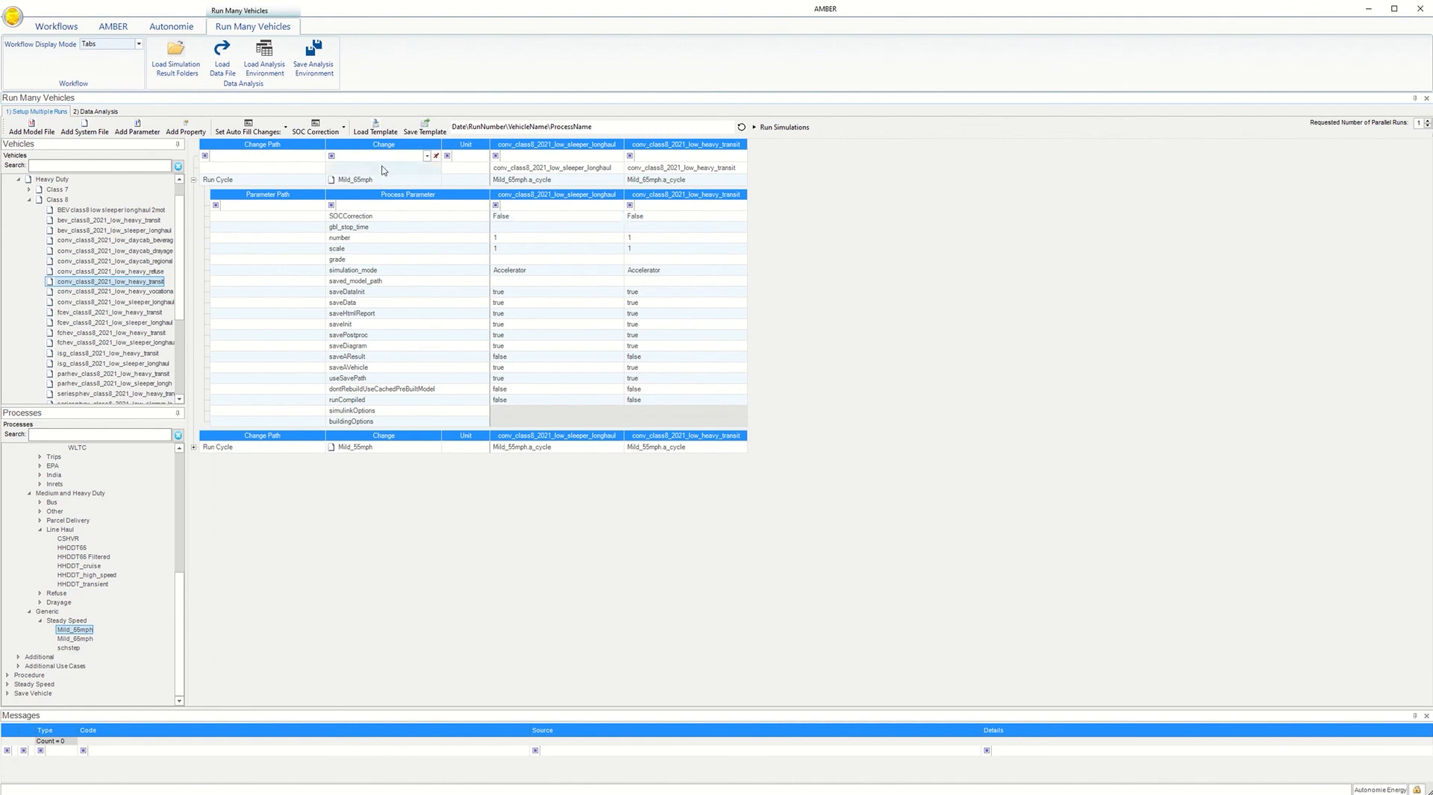
click(326, 131)
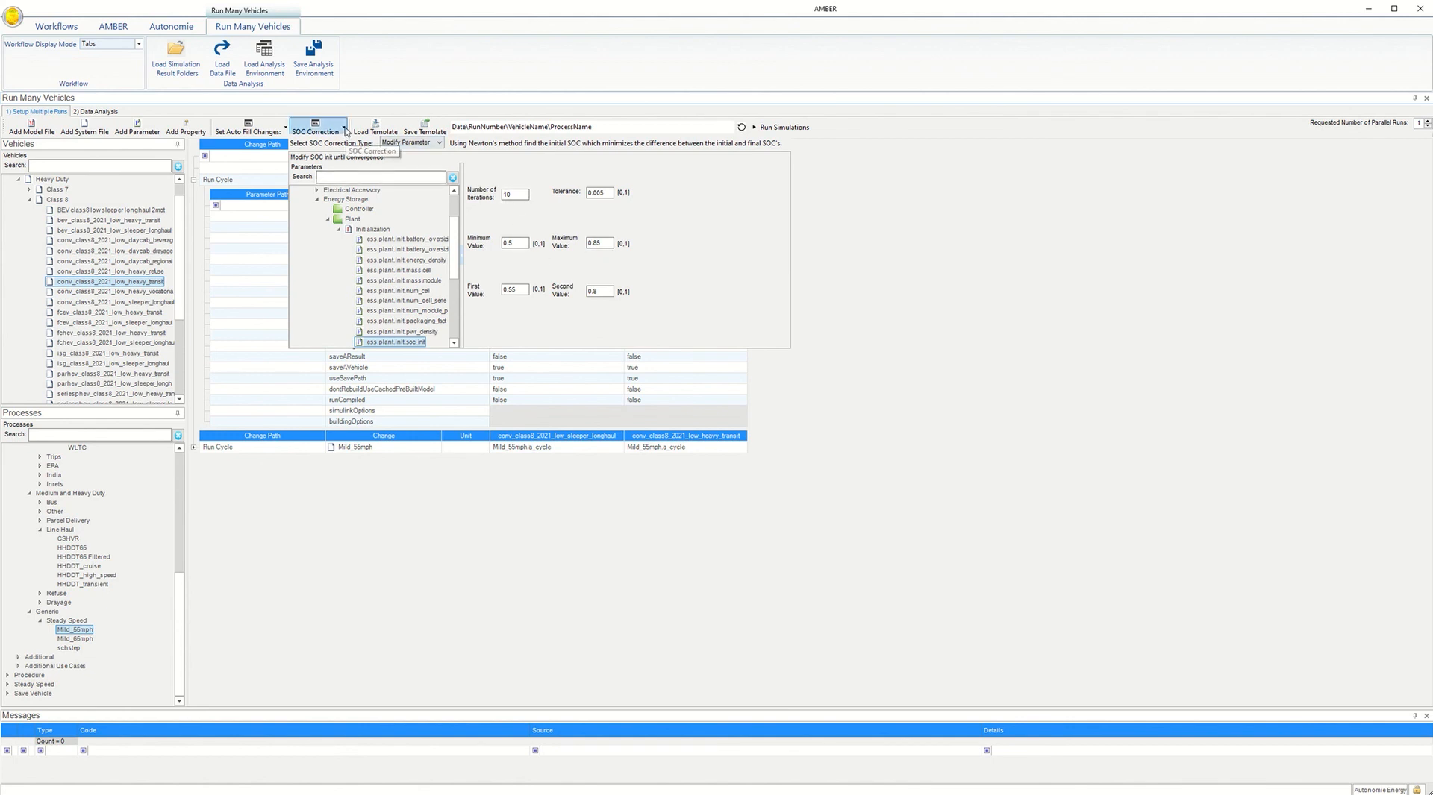
click(990, 276)
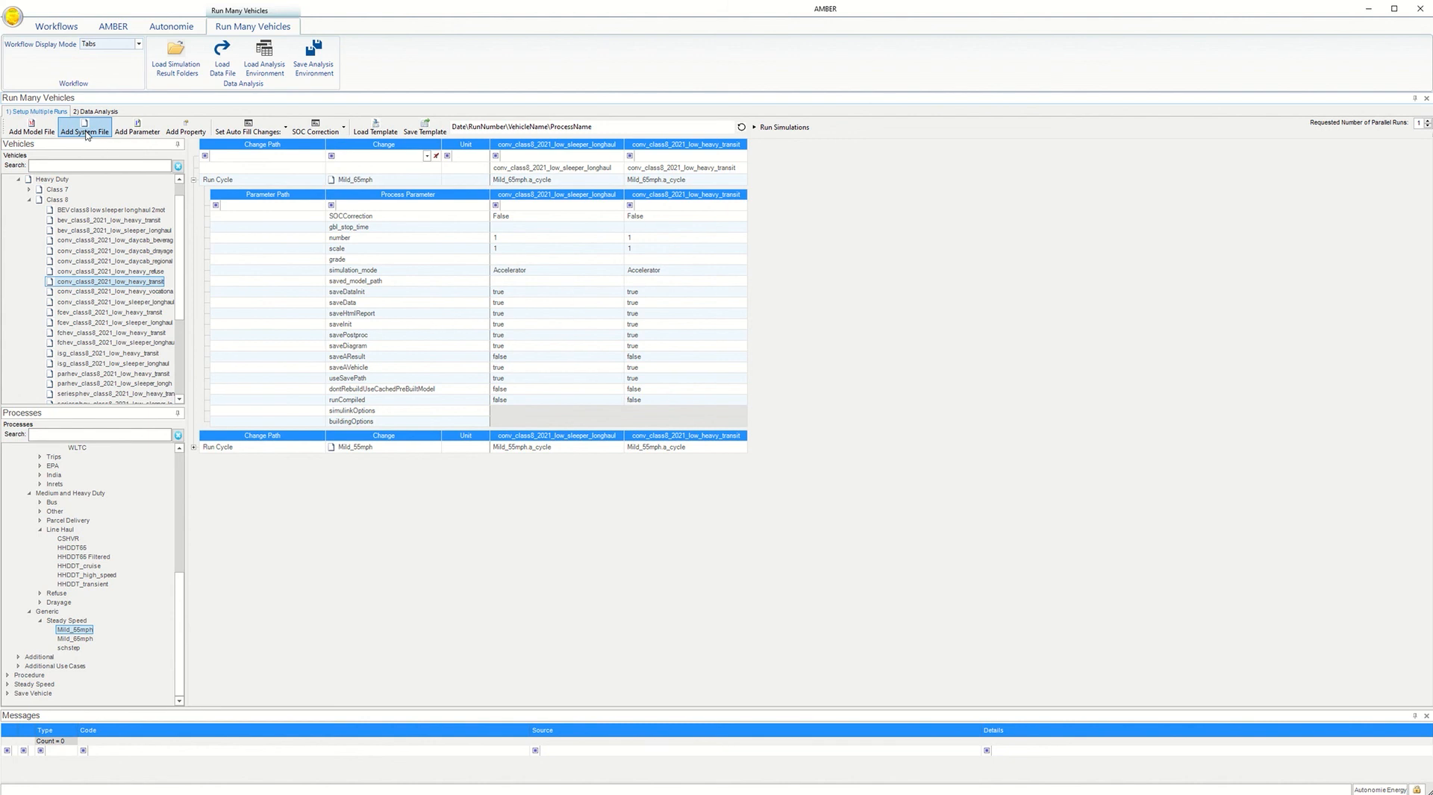
click(68, 27)
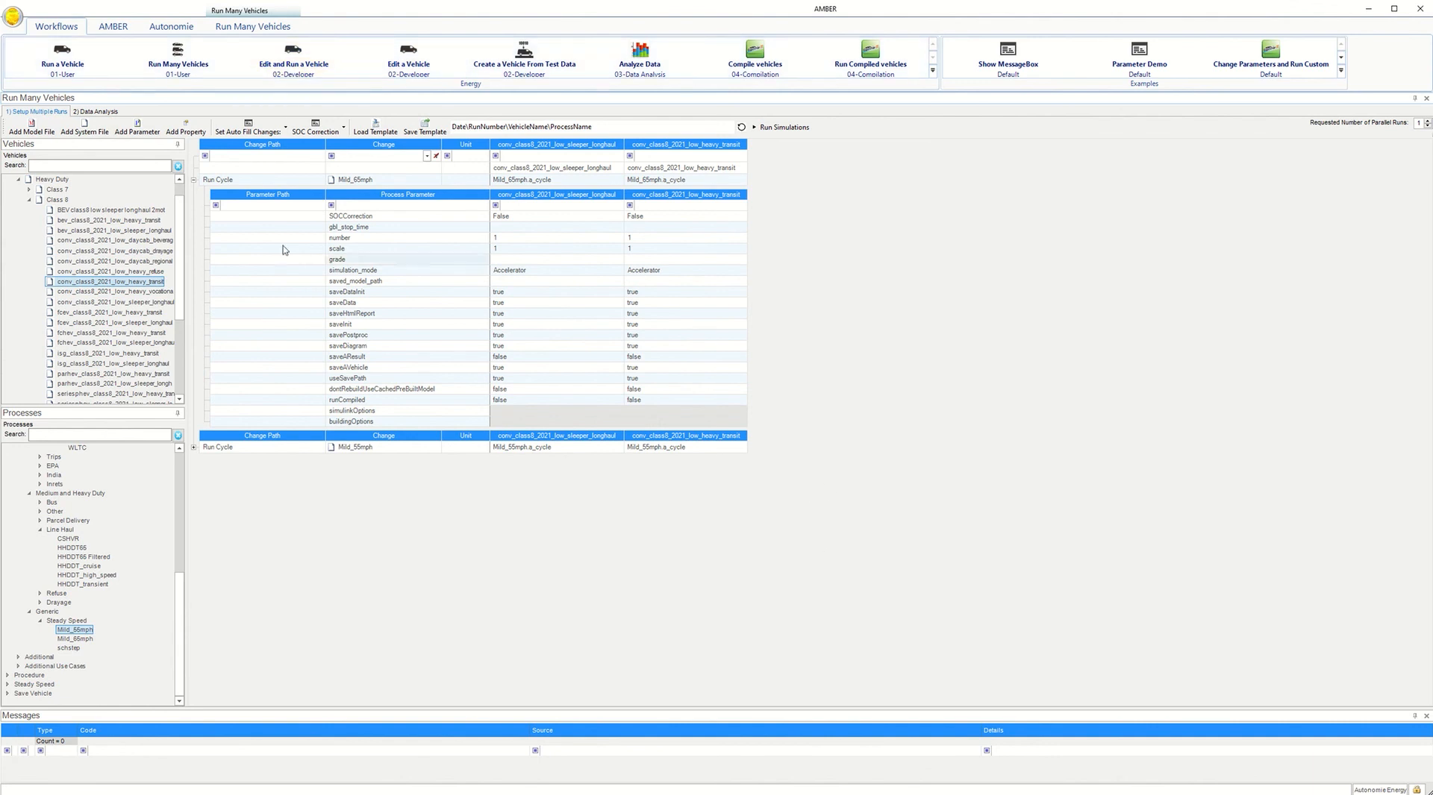
click(193, 180)
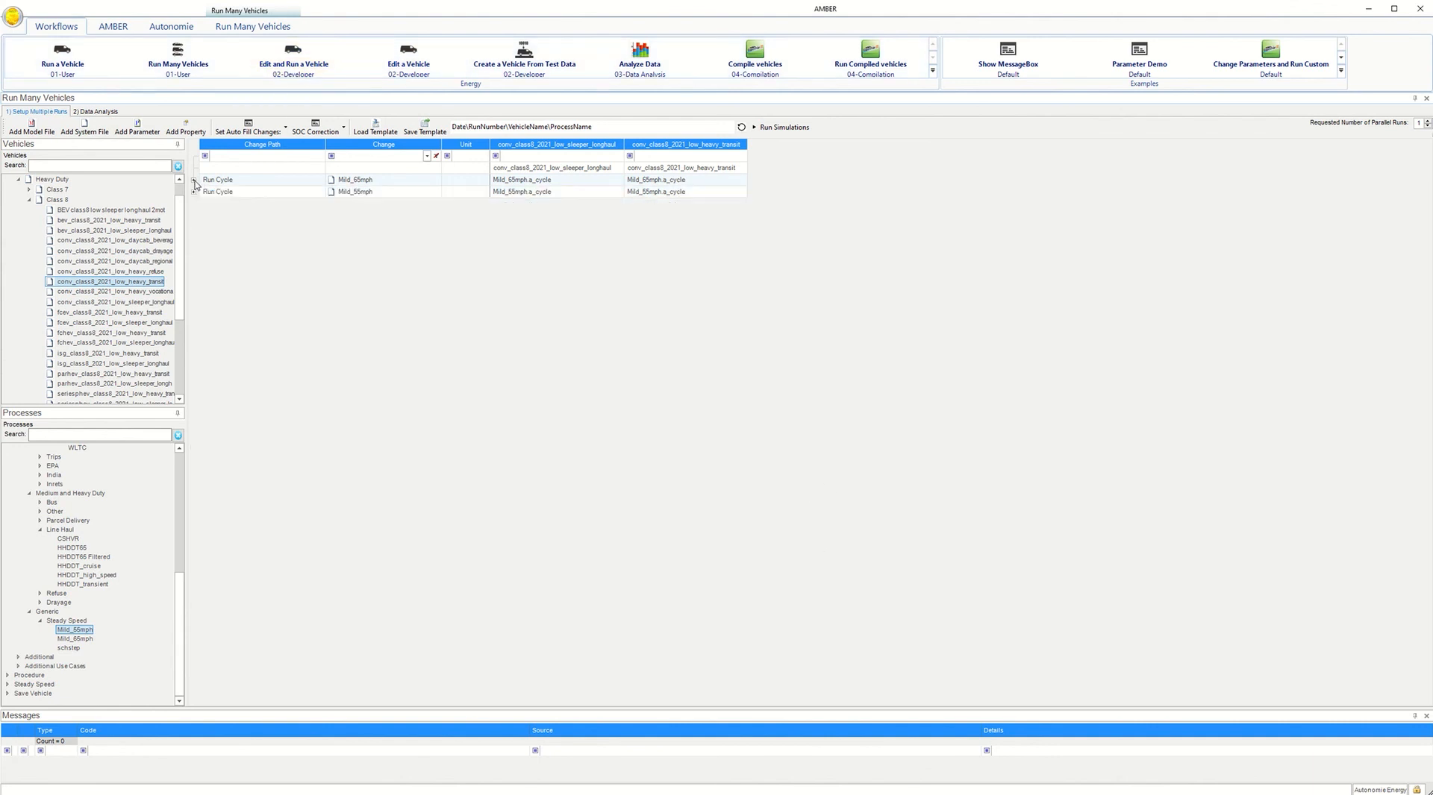
Adjust the requested number of parallel runs and run the simulations for both vehicles and cycles
click(252, 27)
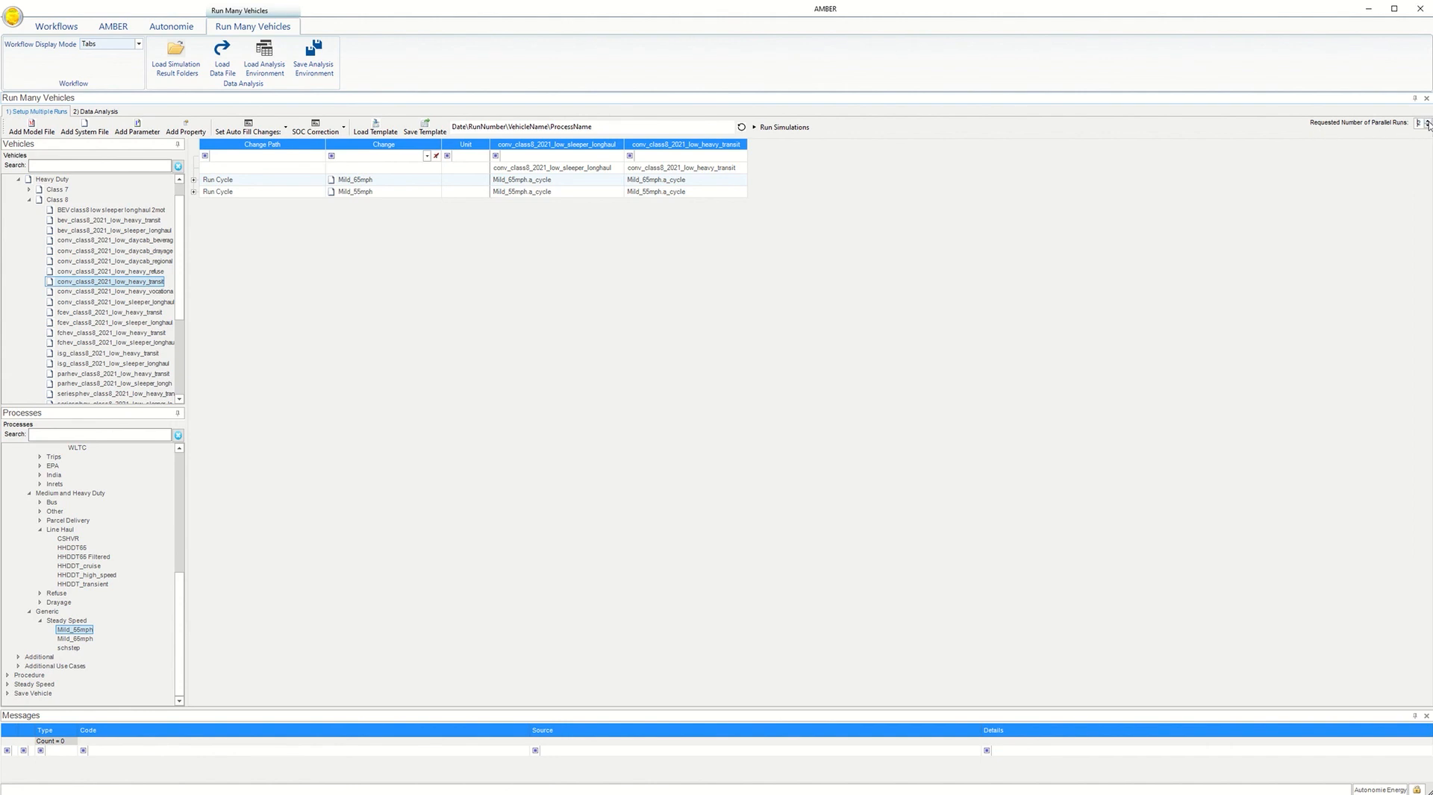
click(1428, 124)
click(1428, 123)
click(786, 128)
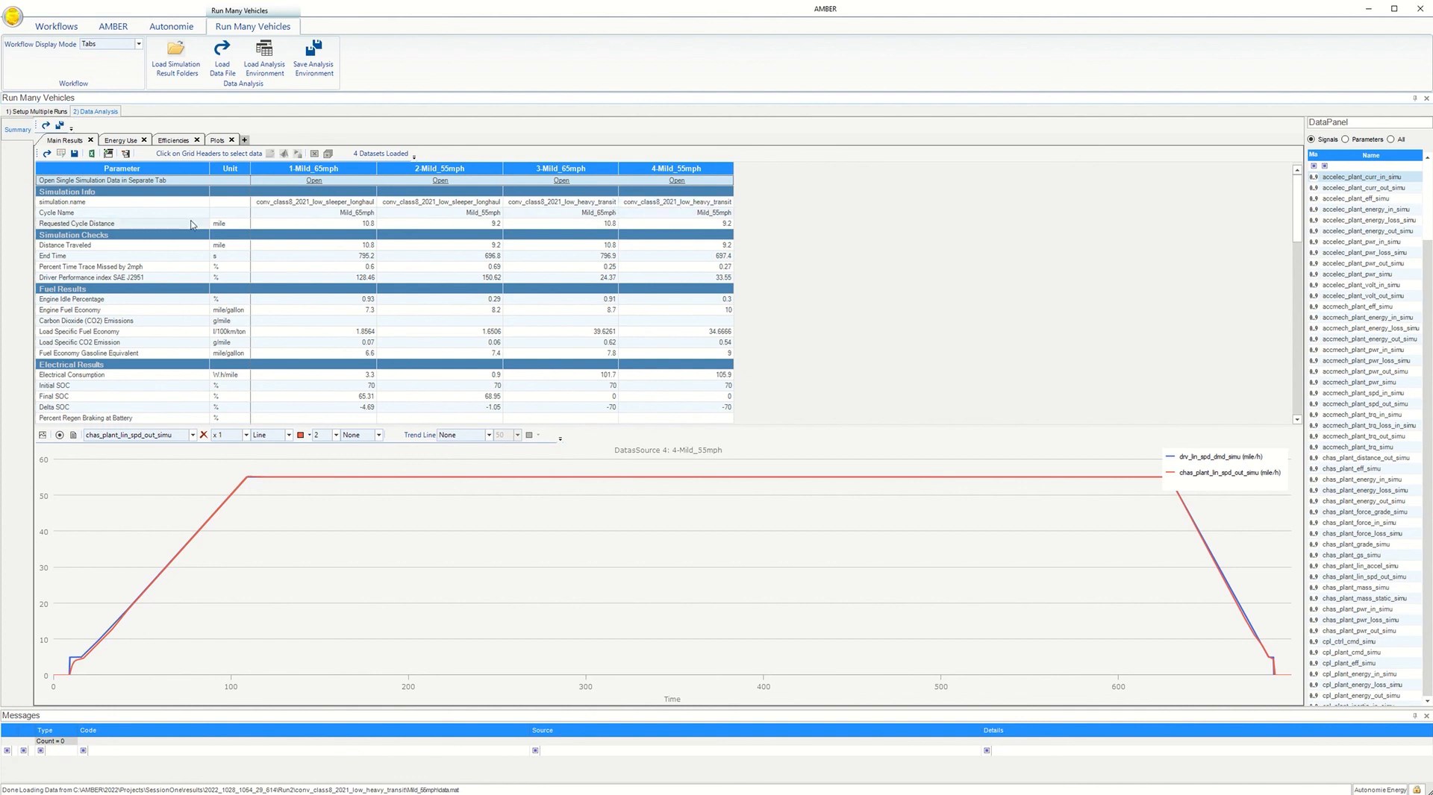
Examine the main results table comparing the four simulations, including the vehicle attributes and emissions sections
scroll(192, 225, down, 15)
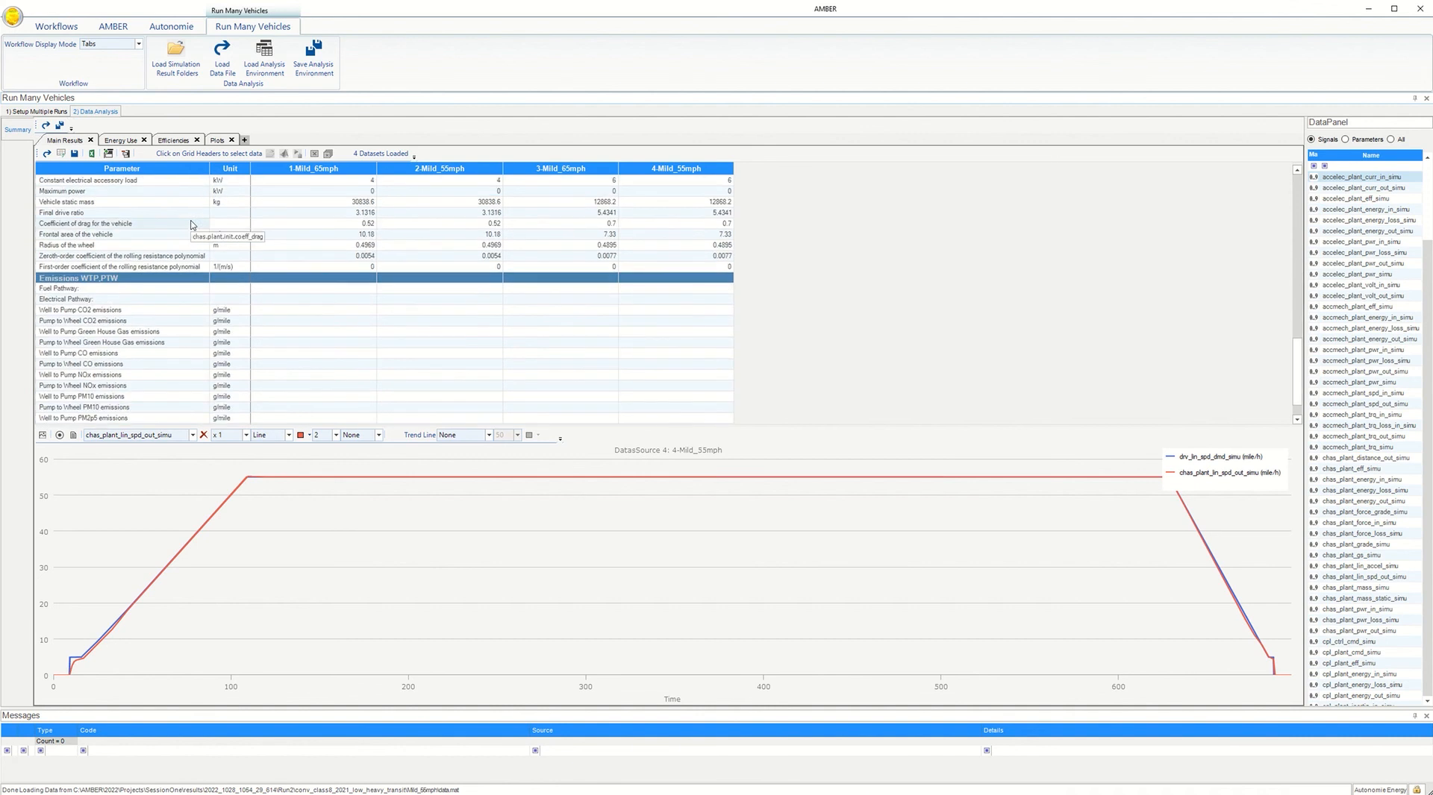
scroll(191, 225, down, 1)
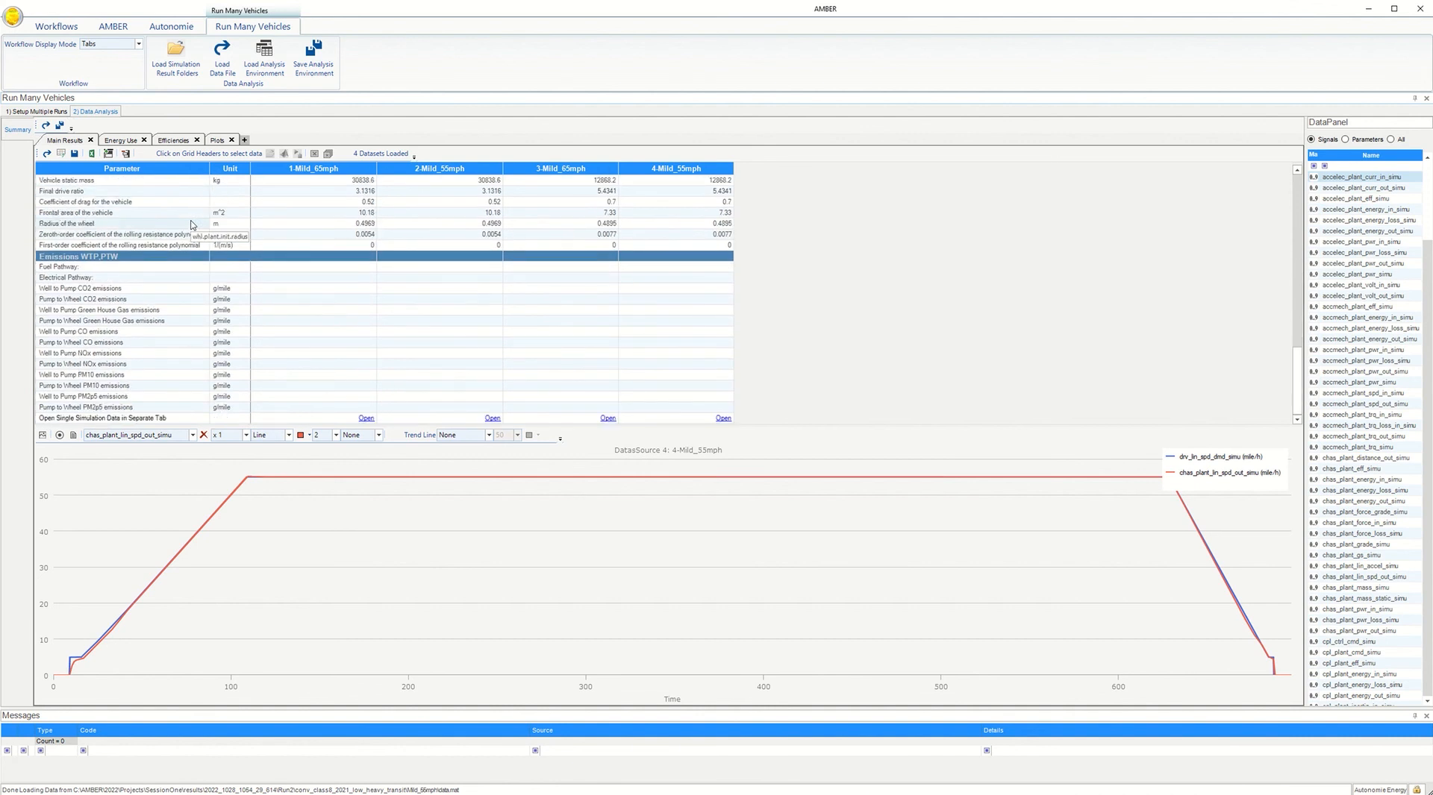
scroll(192, 224, up, 15)
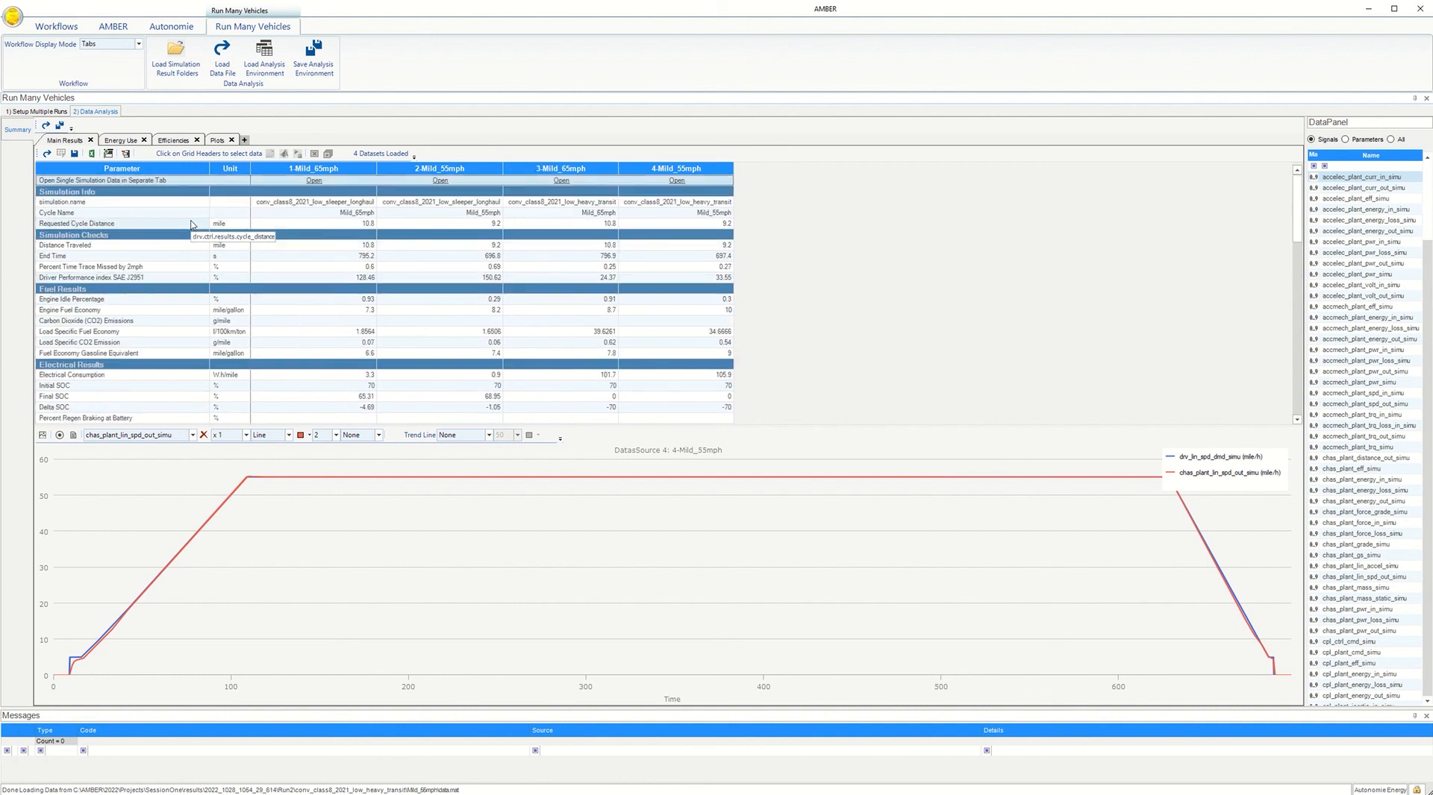
Open the 1-Mild_65mph simulation data separately, read through its HTML report, and return to the summary
click(317, 181)
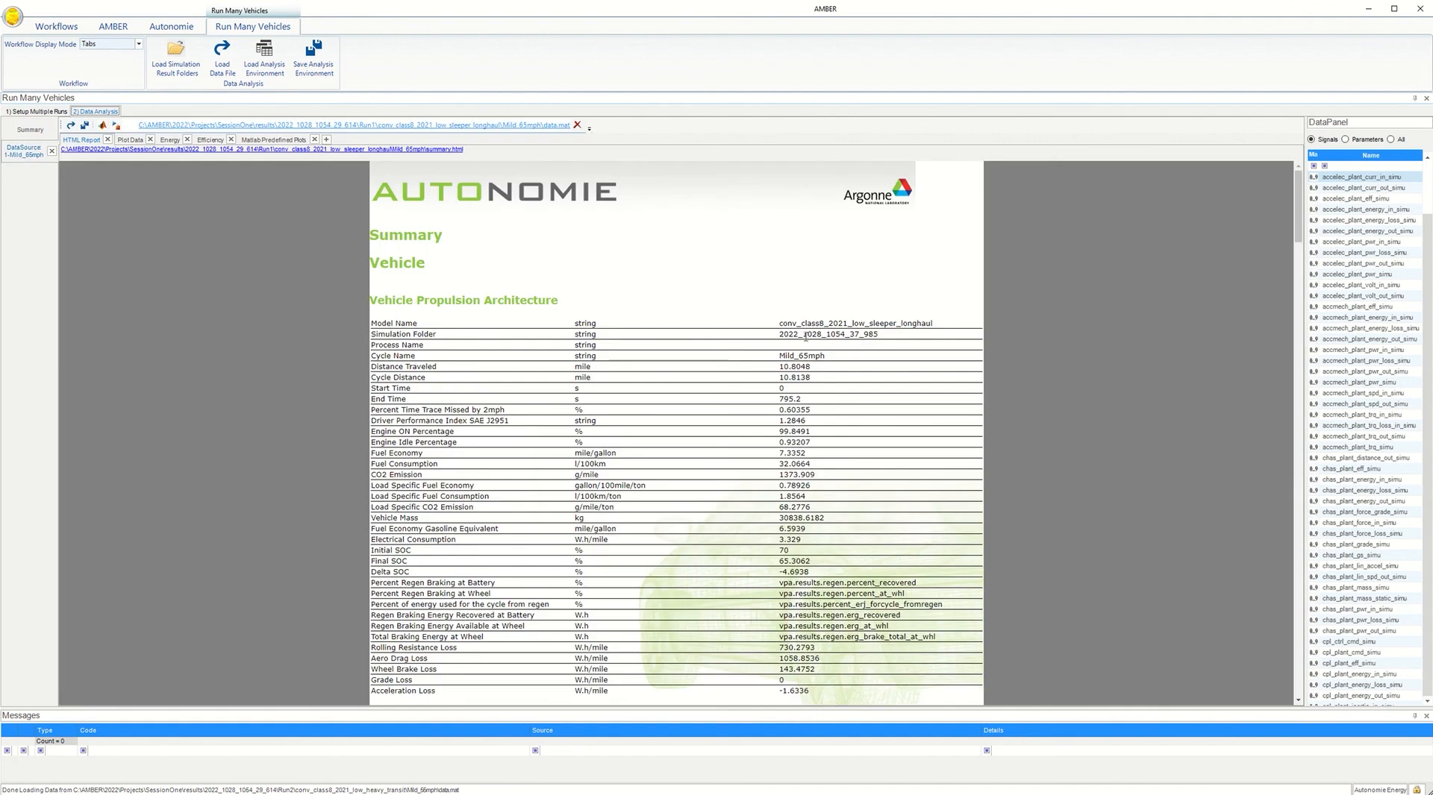
scroll(687, 351, down, 9)
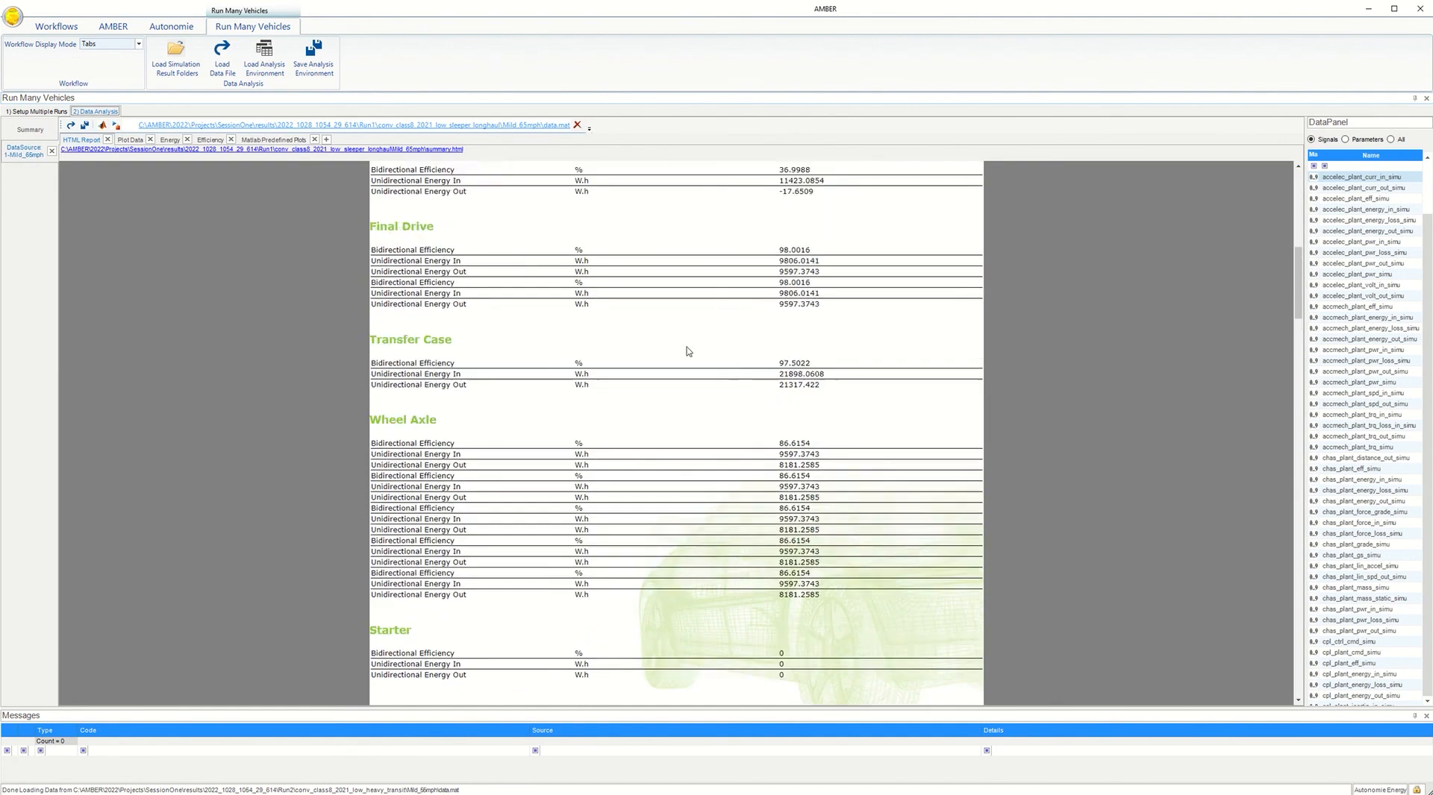
scroll(687, 351, up, 9)
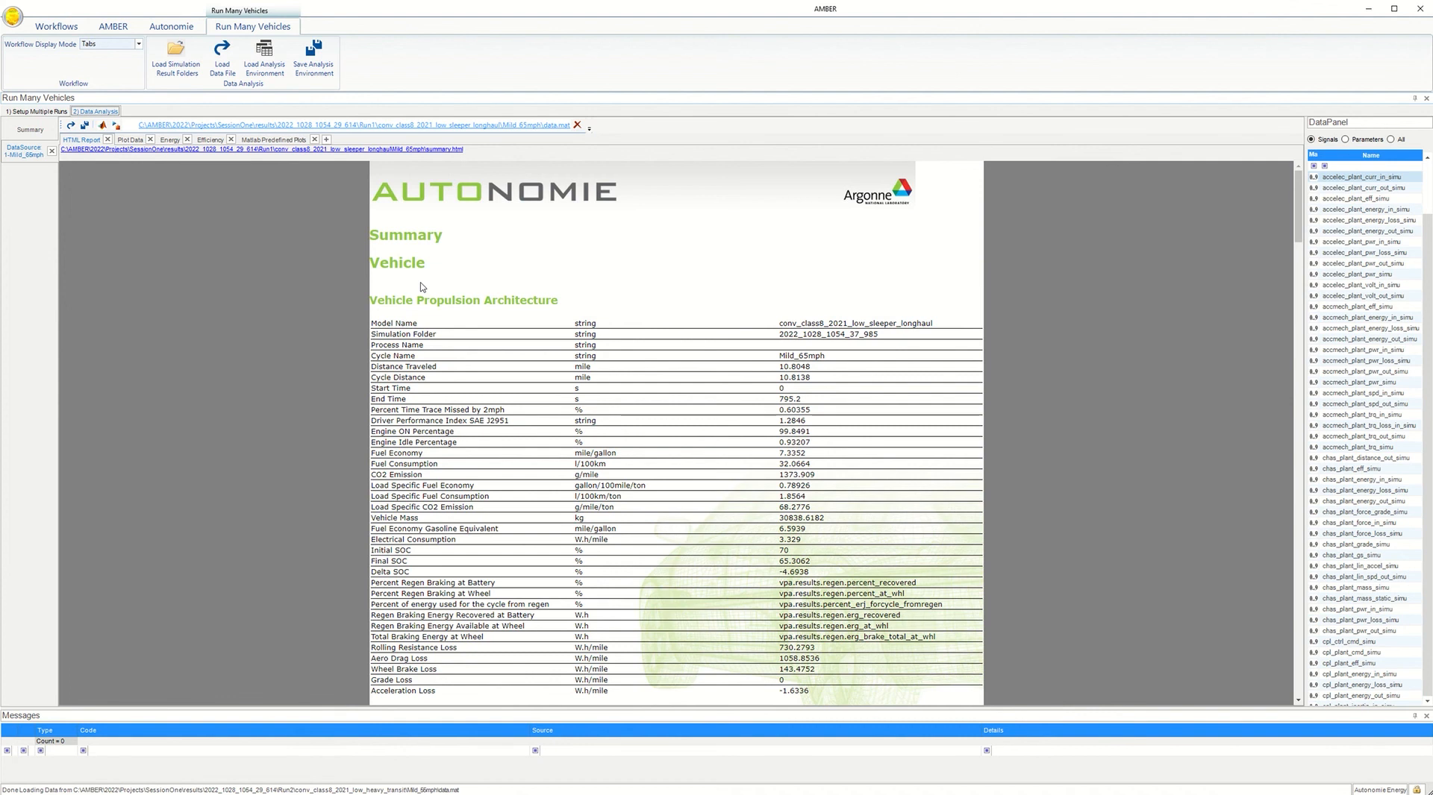
click(34, 133)
Load the 2-Mild_55mph dataset of the sleeper longhaul vehicle into the MATLAB workspace
click(56, 26)
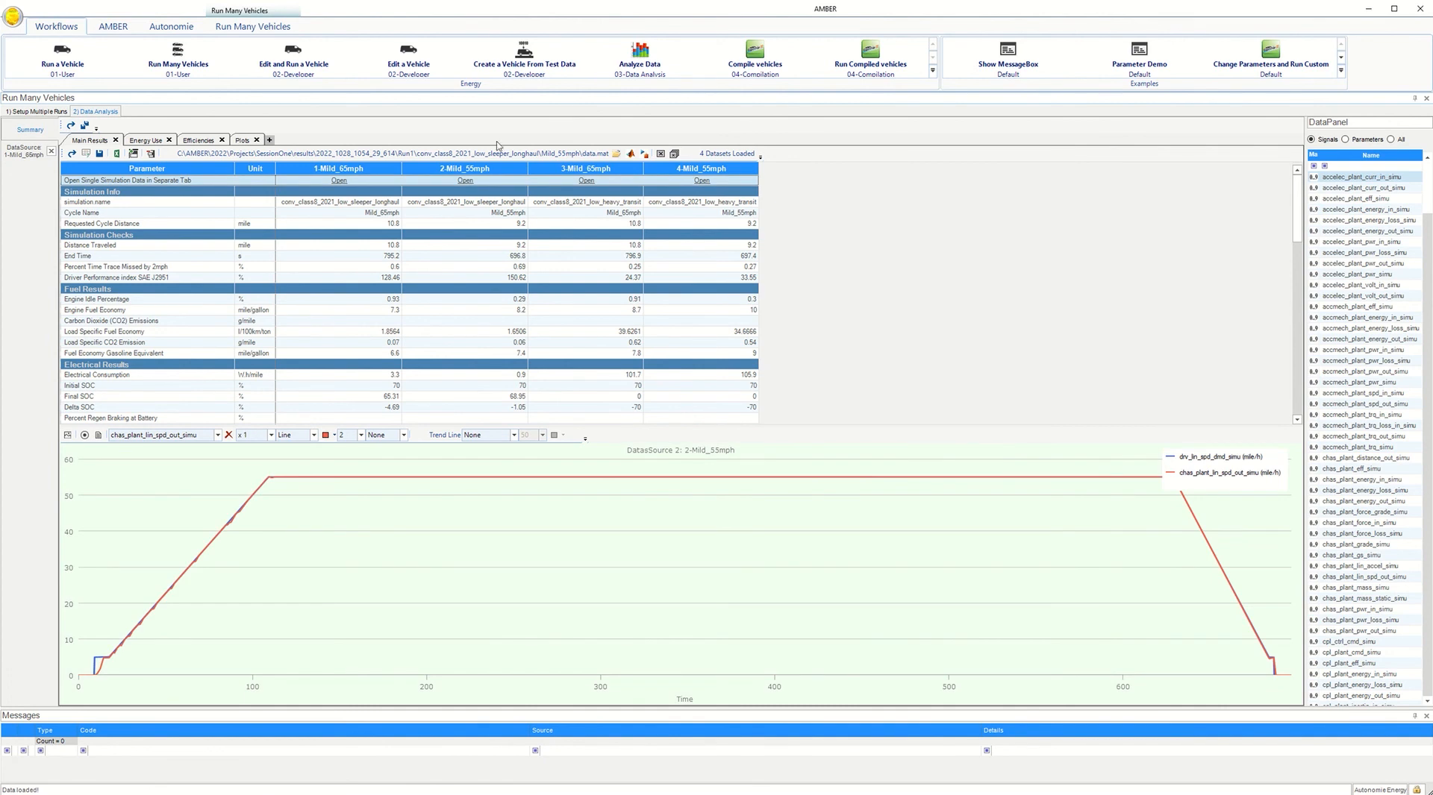
click(630, 153)
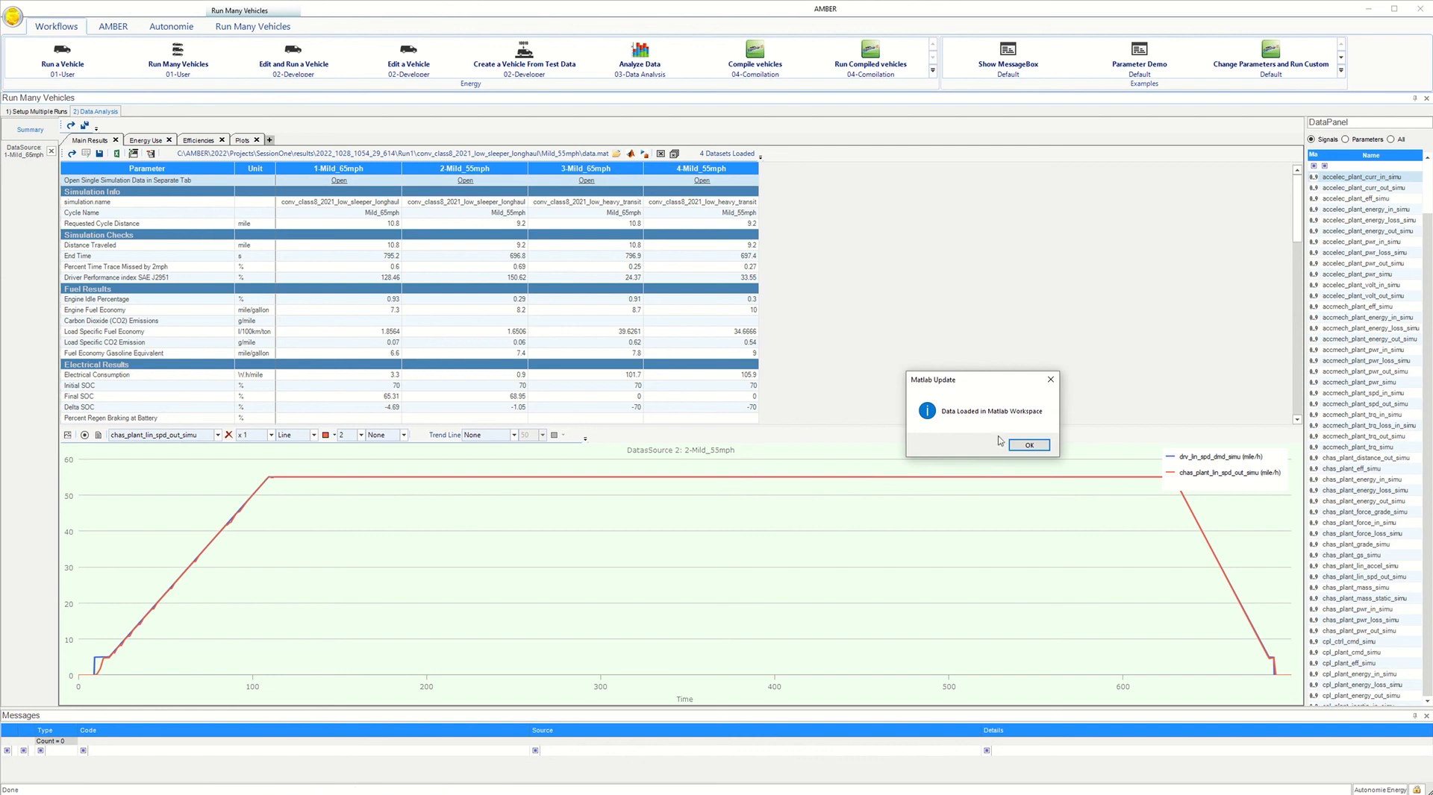
click(1029, 445)
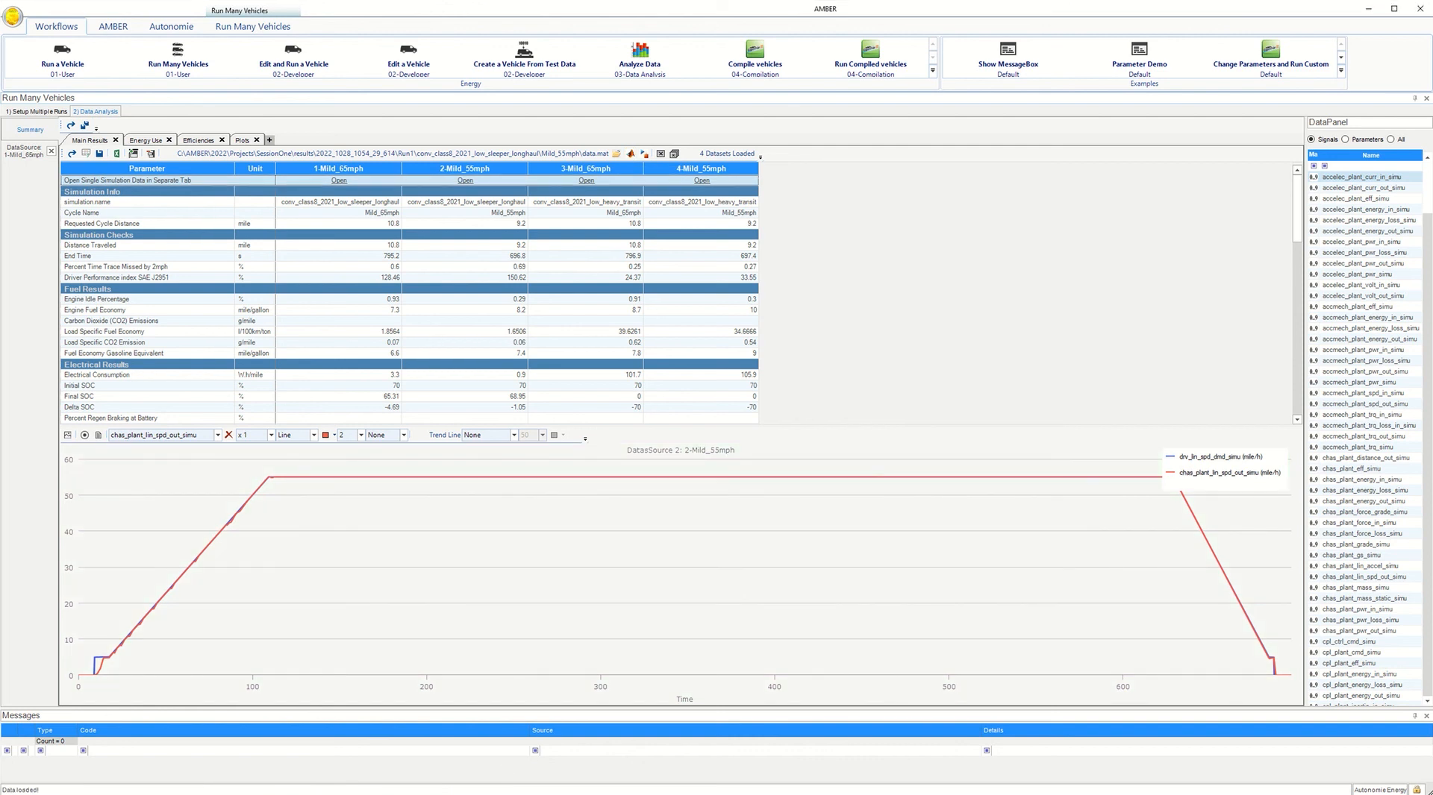
In the MATLAB Command Window, plot chas_plant_lin_spd_out_simu against time_simu in a new figure, and minimize the MATLAB windows after viewing it
click(396, 761)
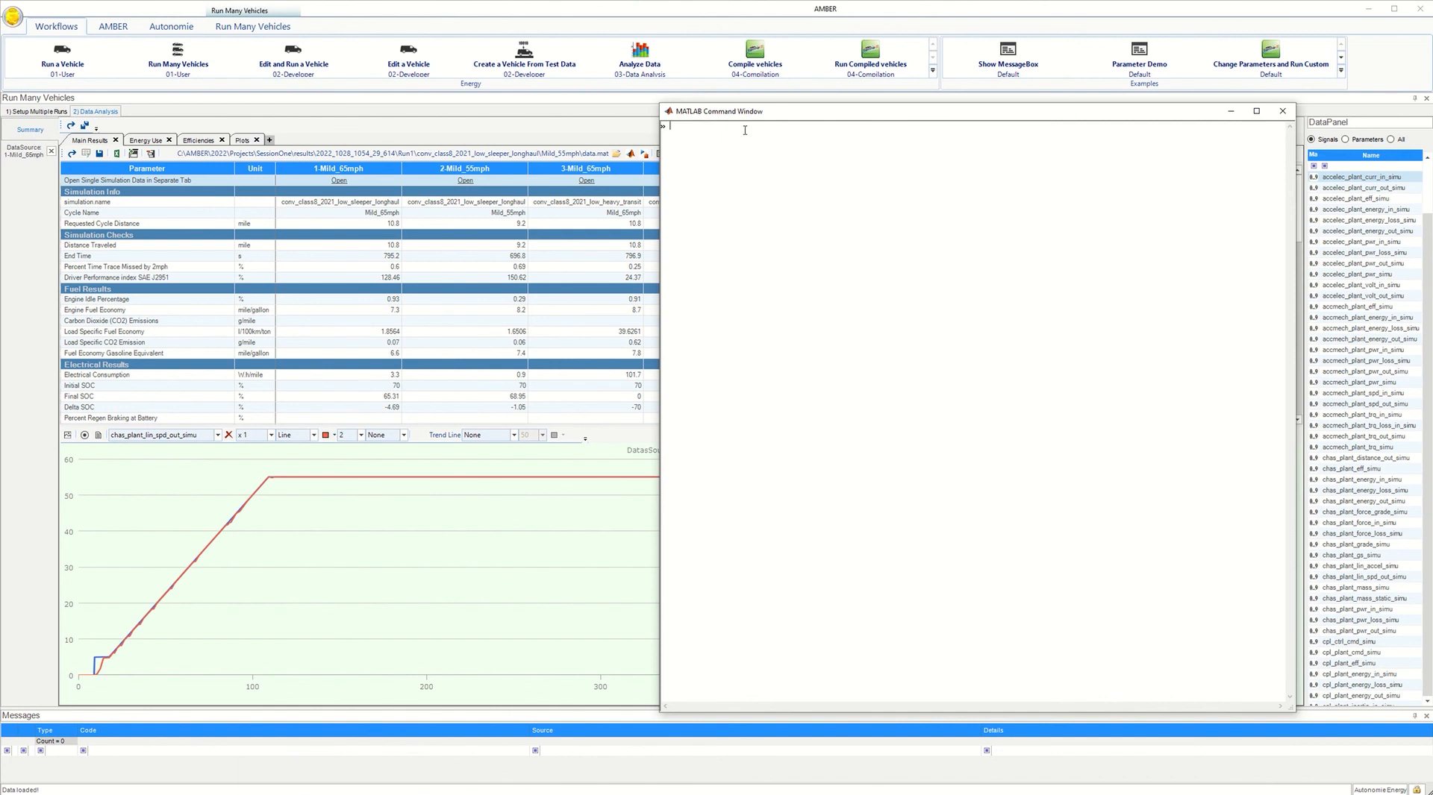
text(figure(); plot(time_simu, chas_plant_lin_s)
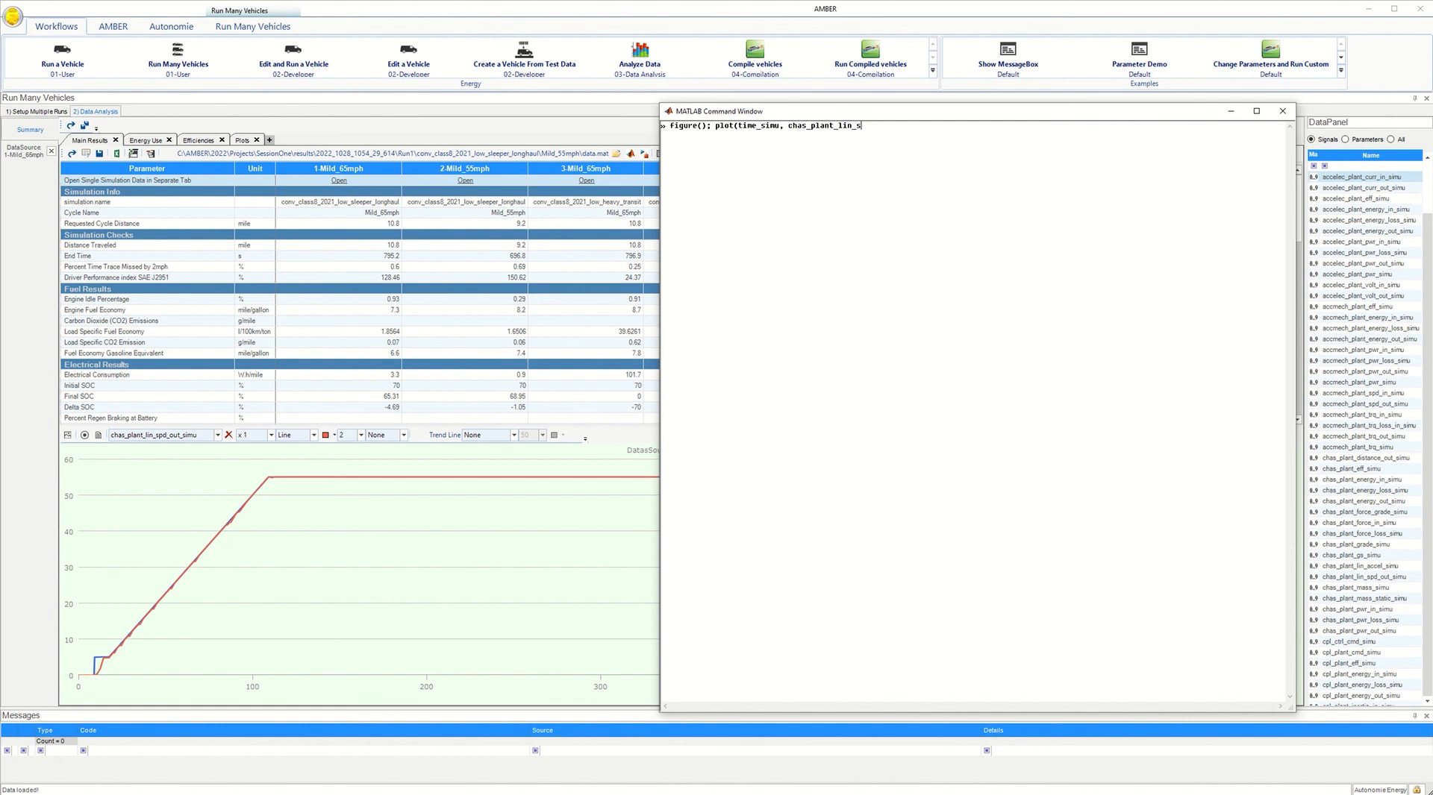
text(pd_out_simu)
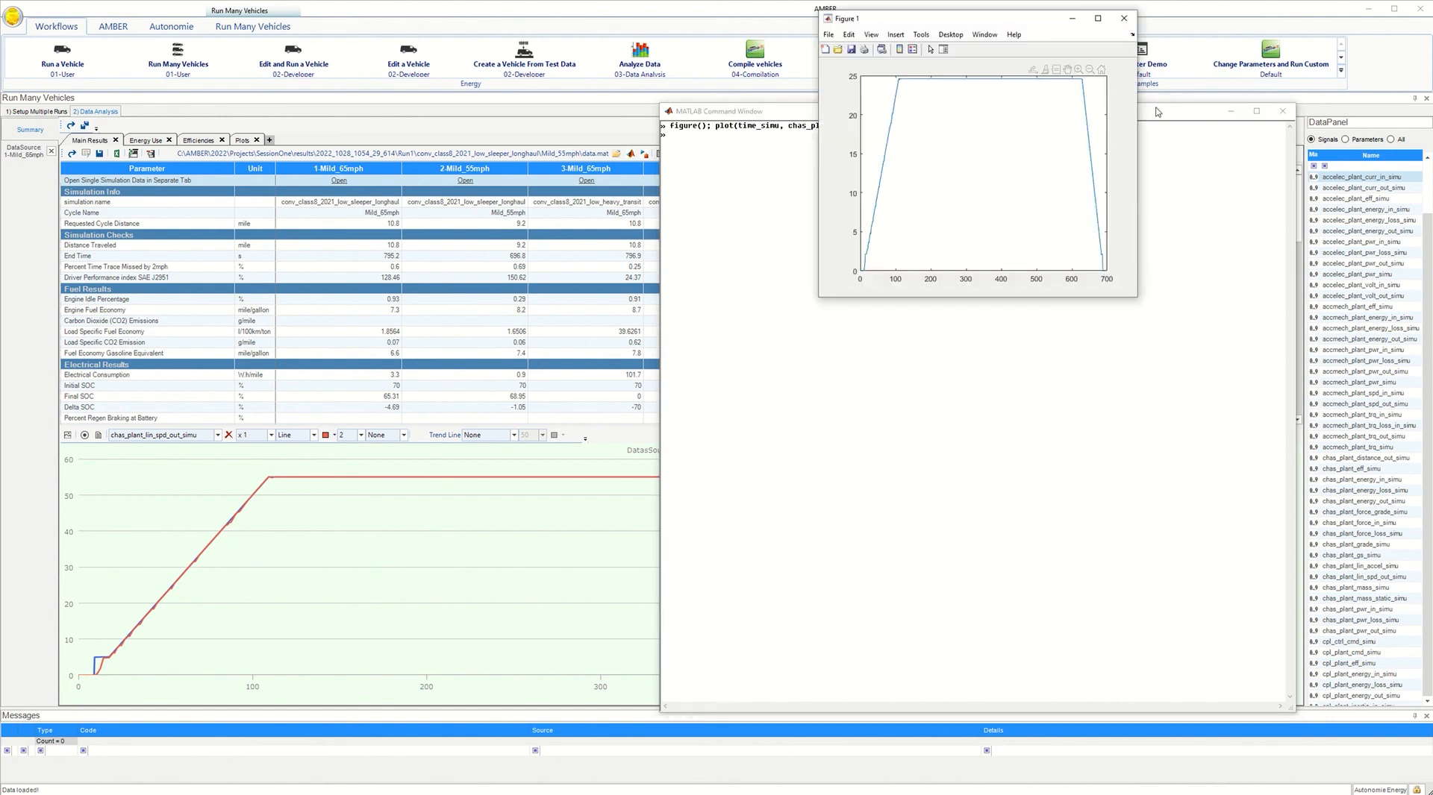
click(1230, 111)
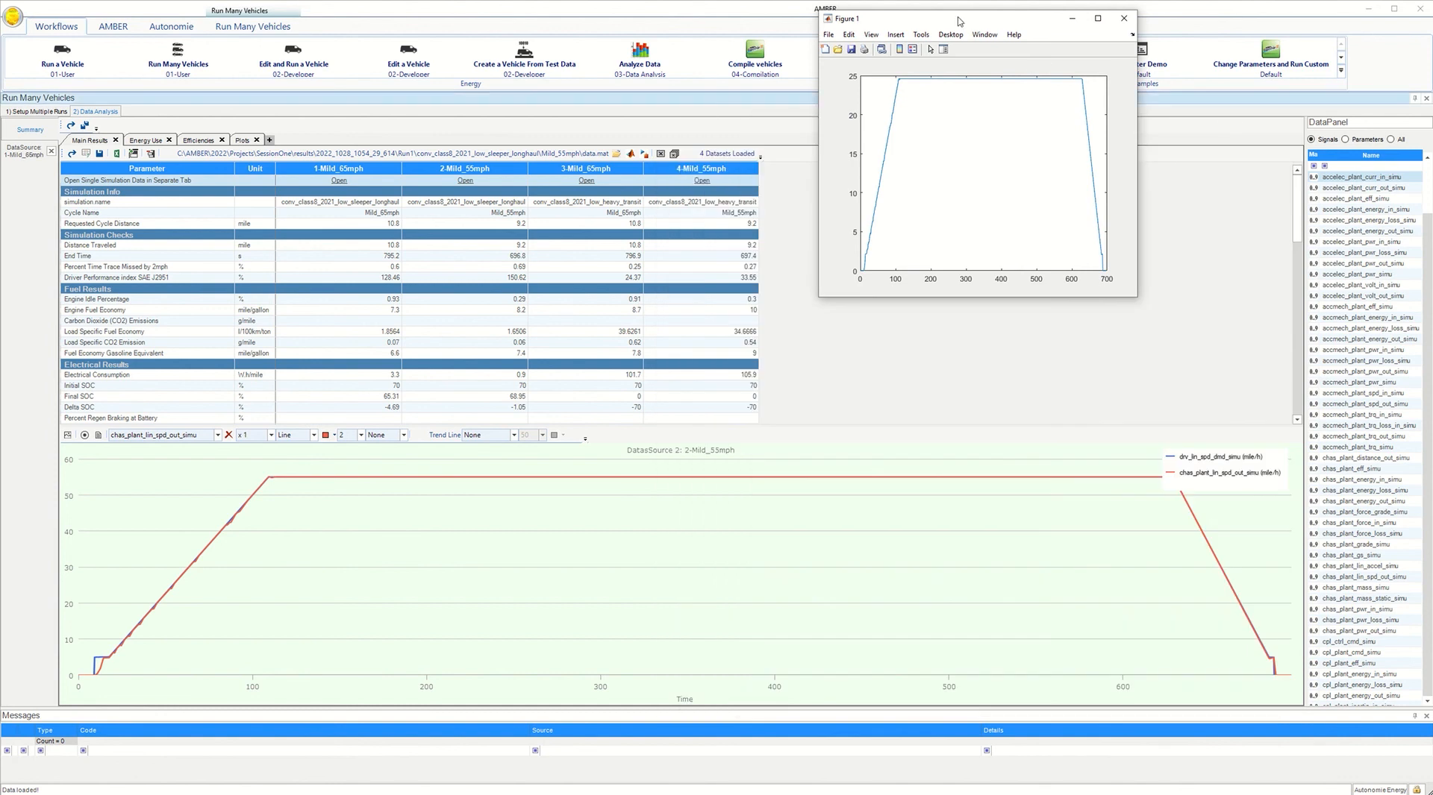
drag(960, 23, 862, 165)
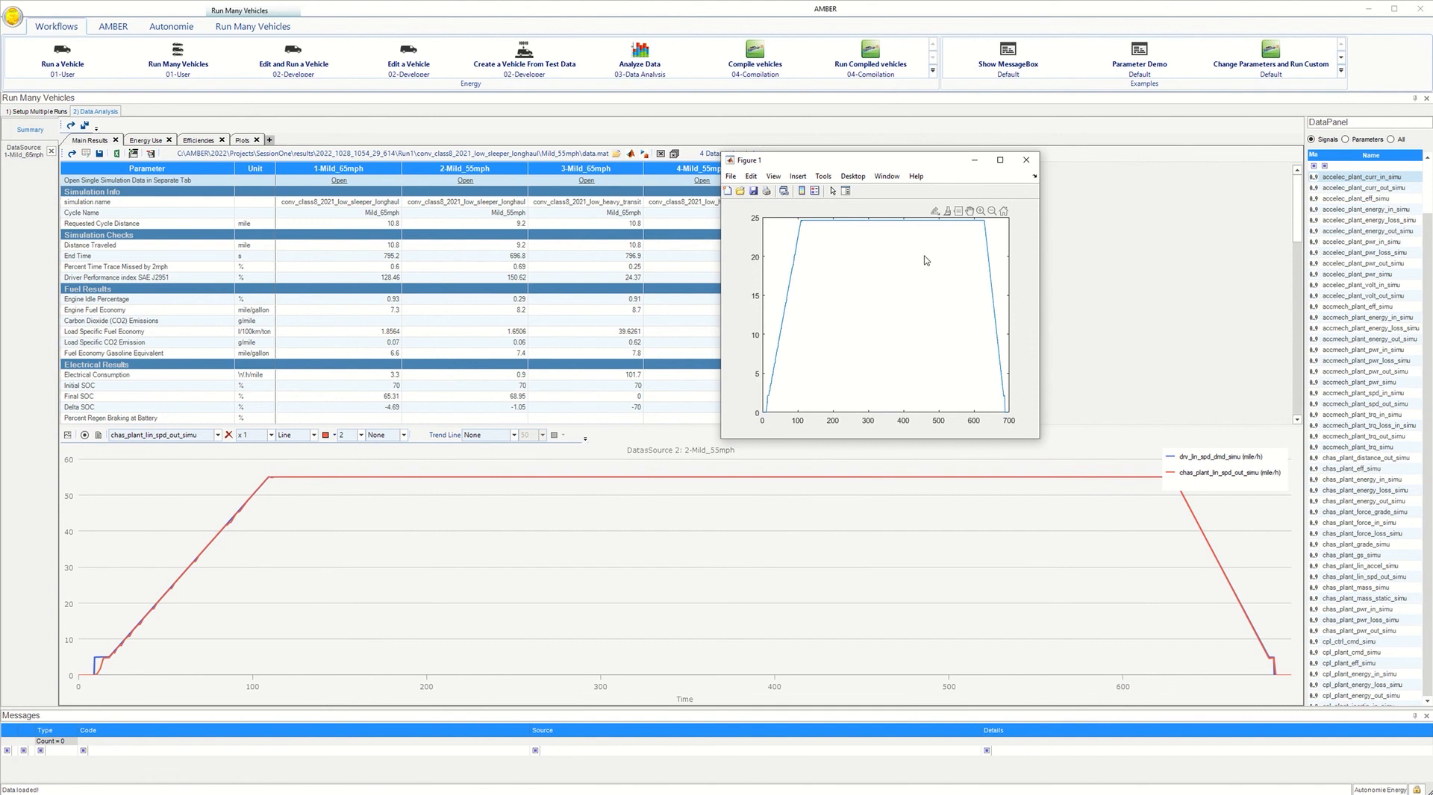
click(431, 794)
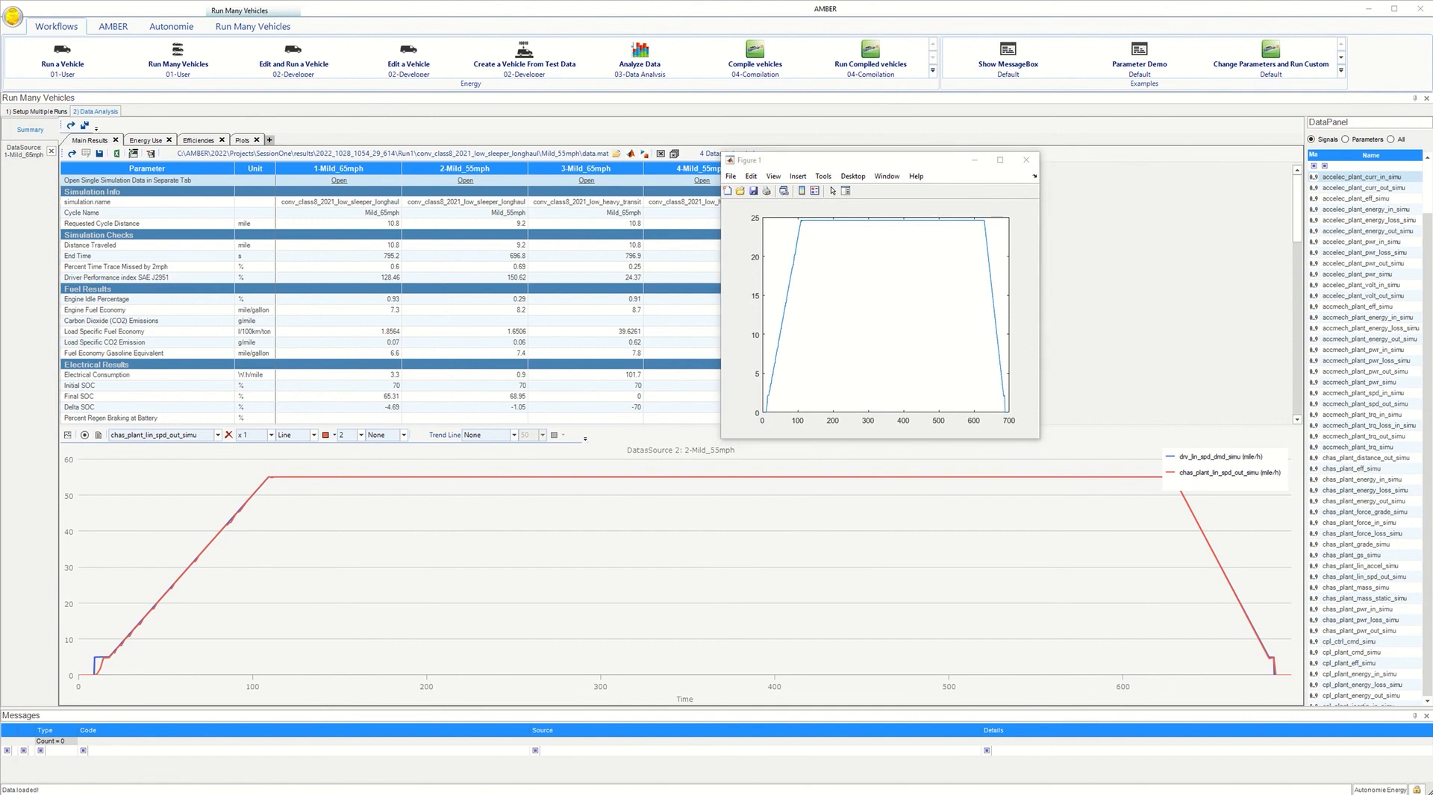
mouse_move(452, 792)
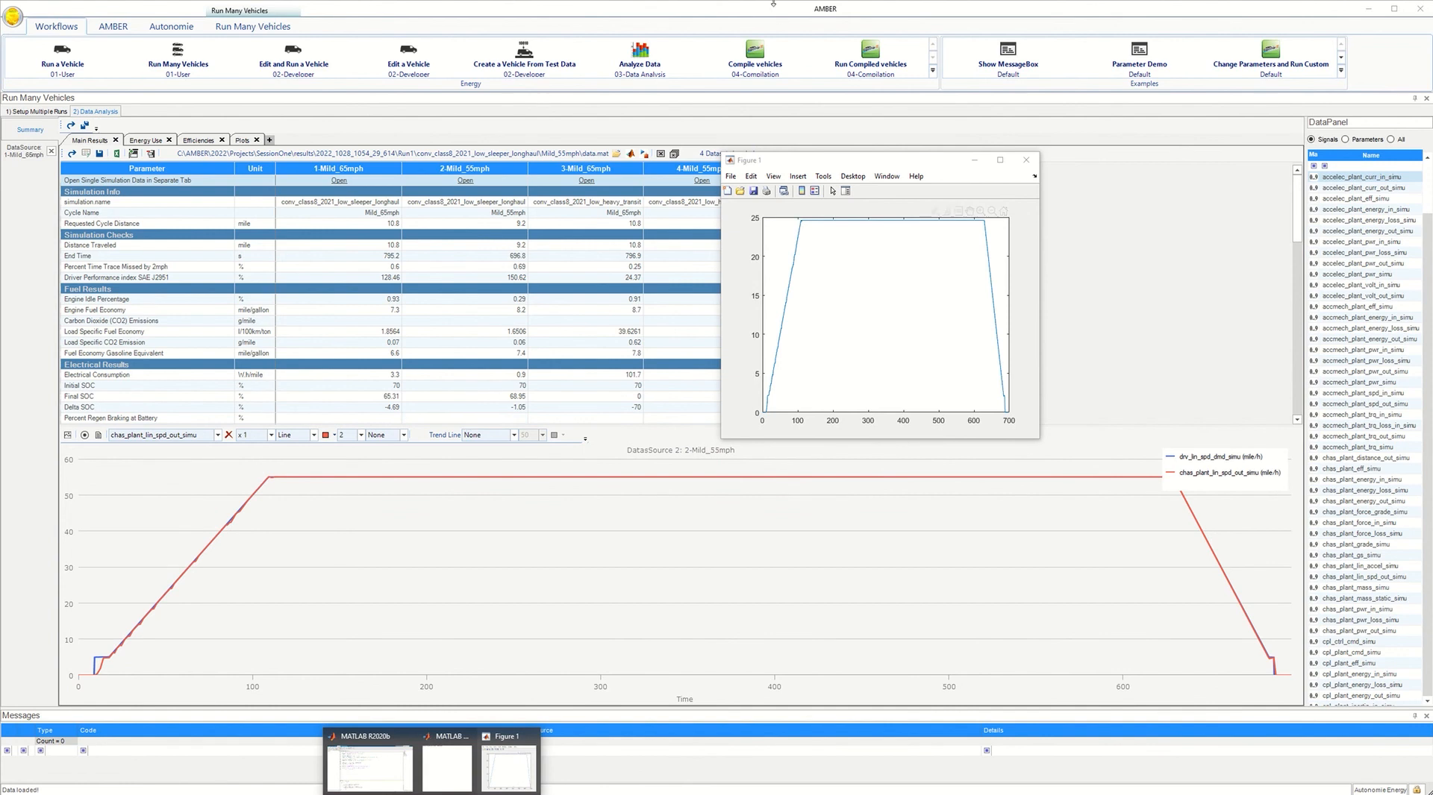
click(977, 165)
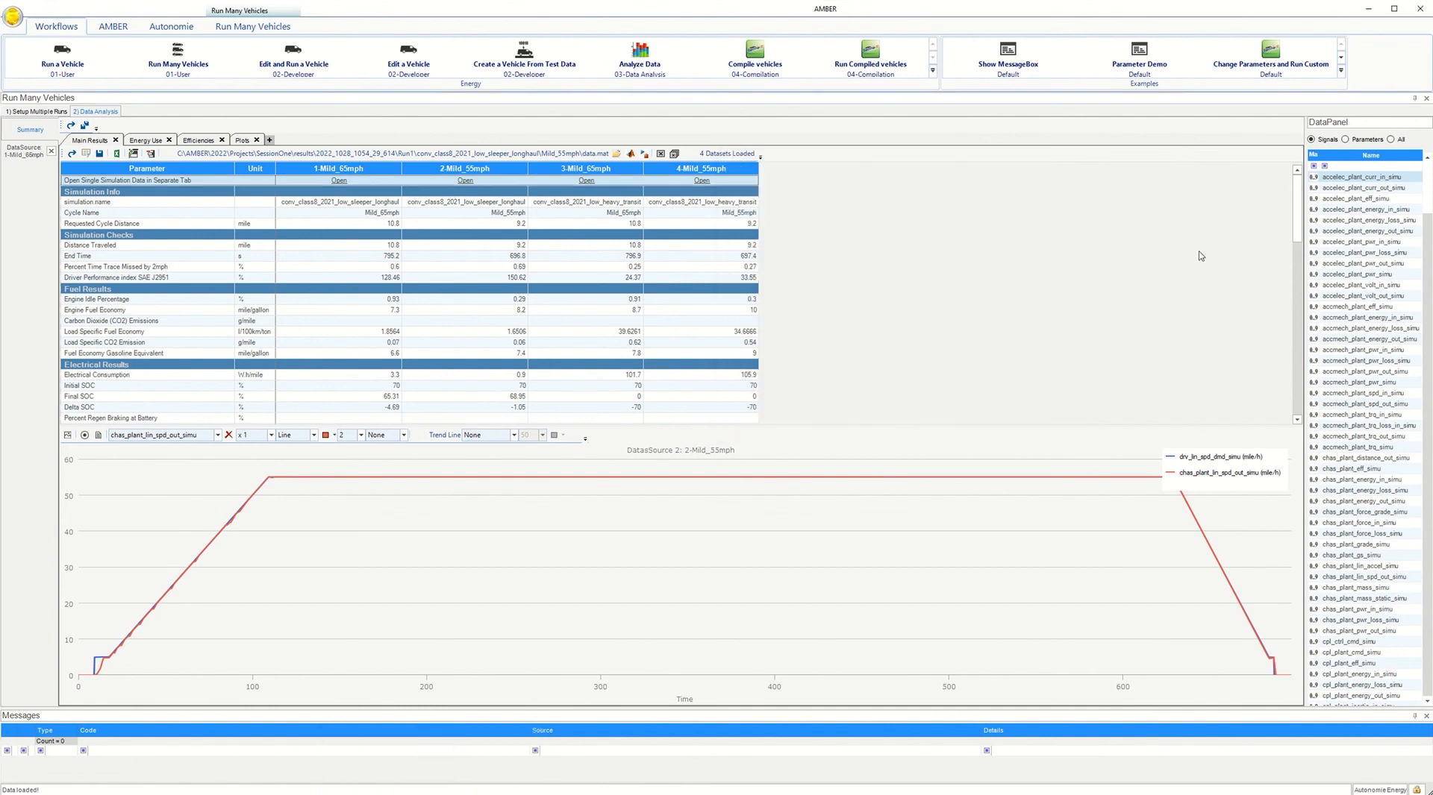
List the parameters in the DataPanel and inspect the eng.plant.init structure in the MATLAB Command Window
click(1355, 142)
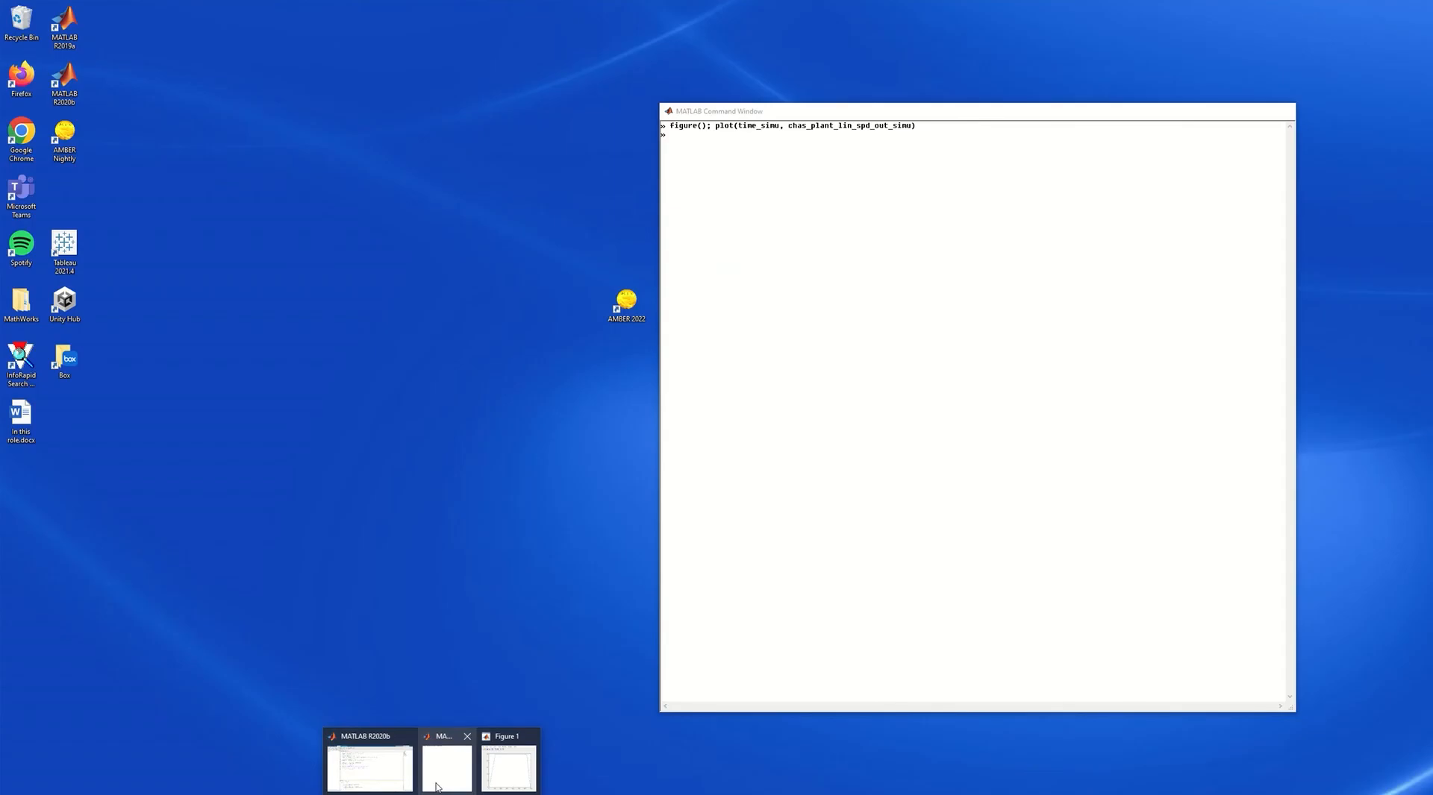
click(437, 787)
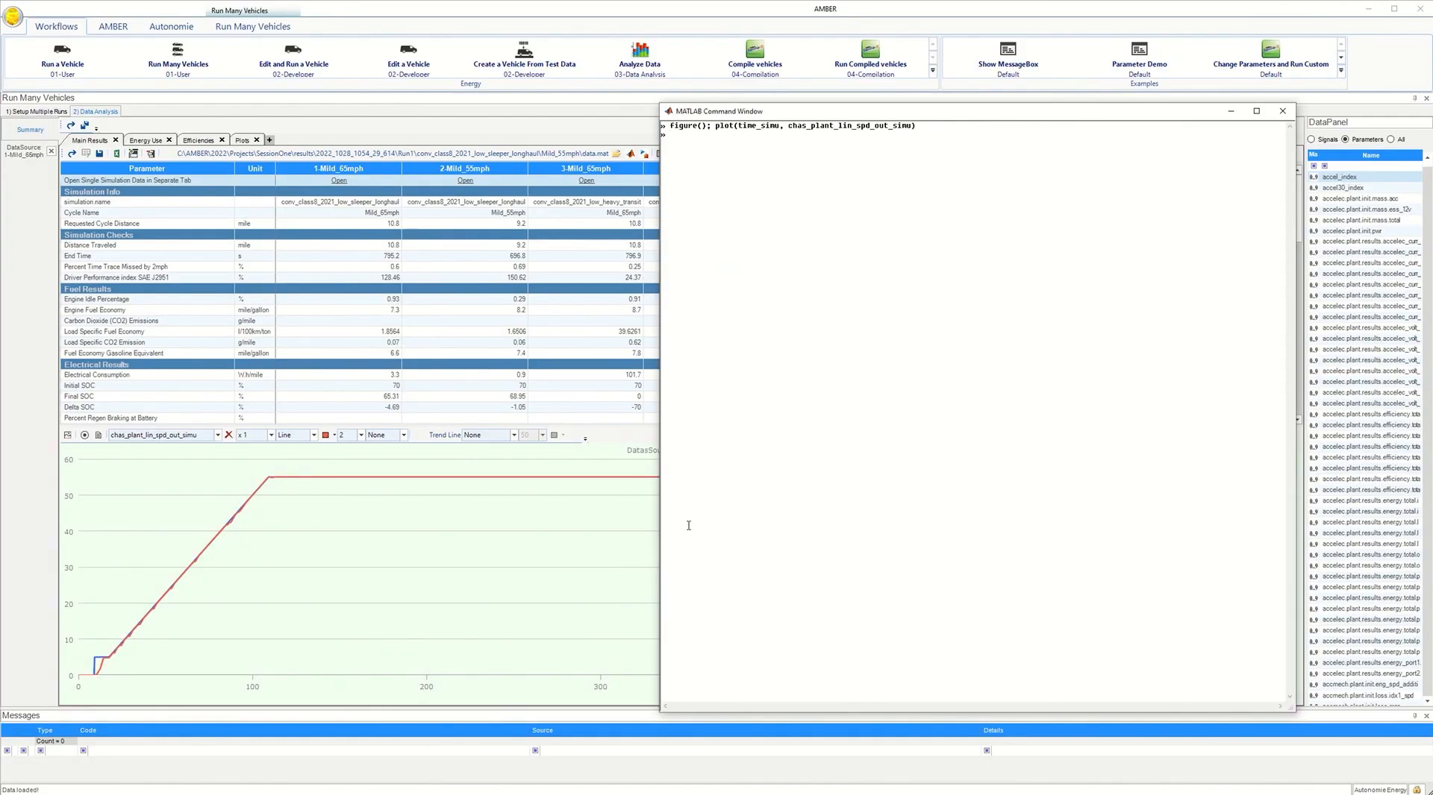
text(eng.plant.init)
key(Return)
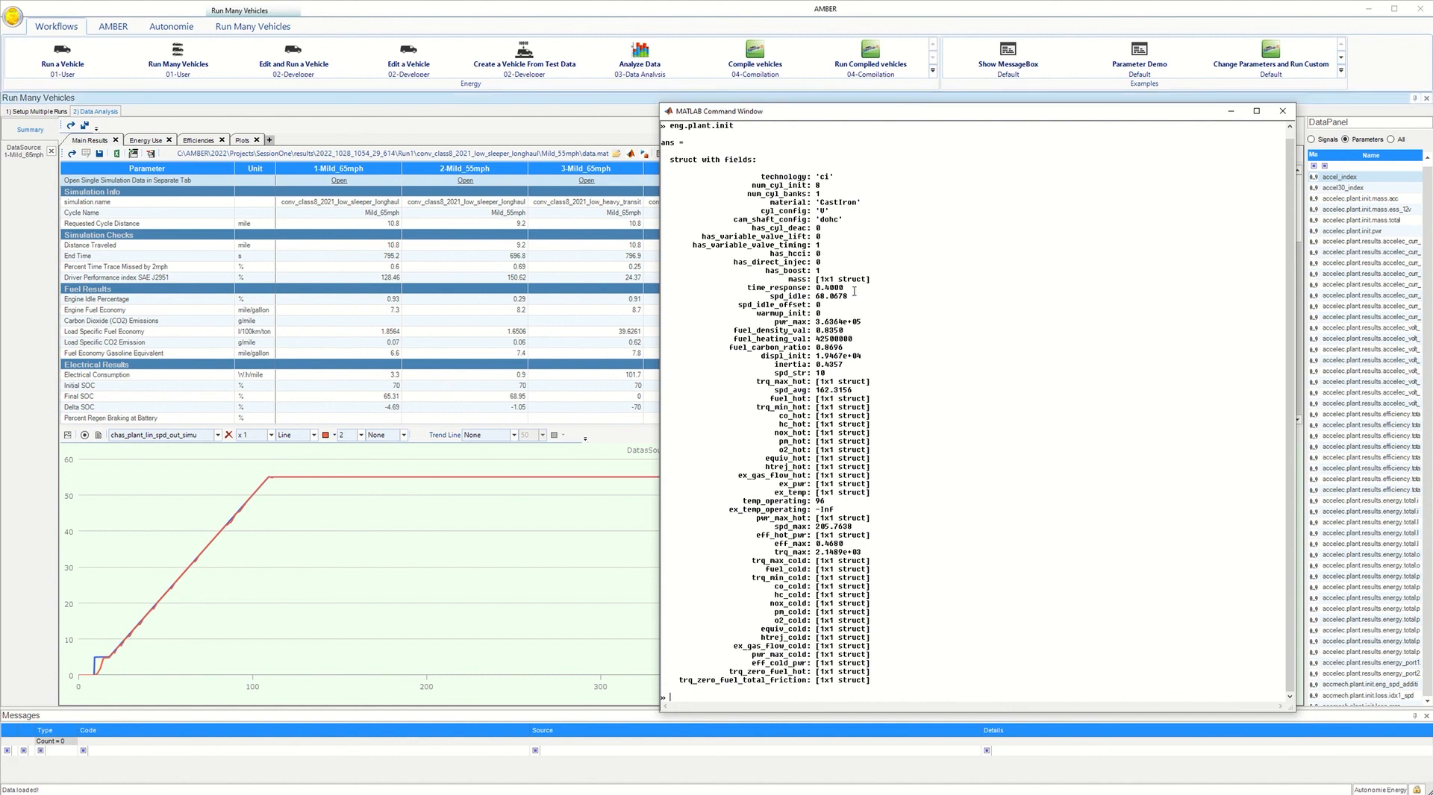
click(1230, 114)
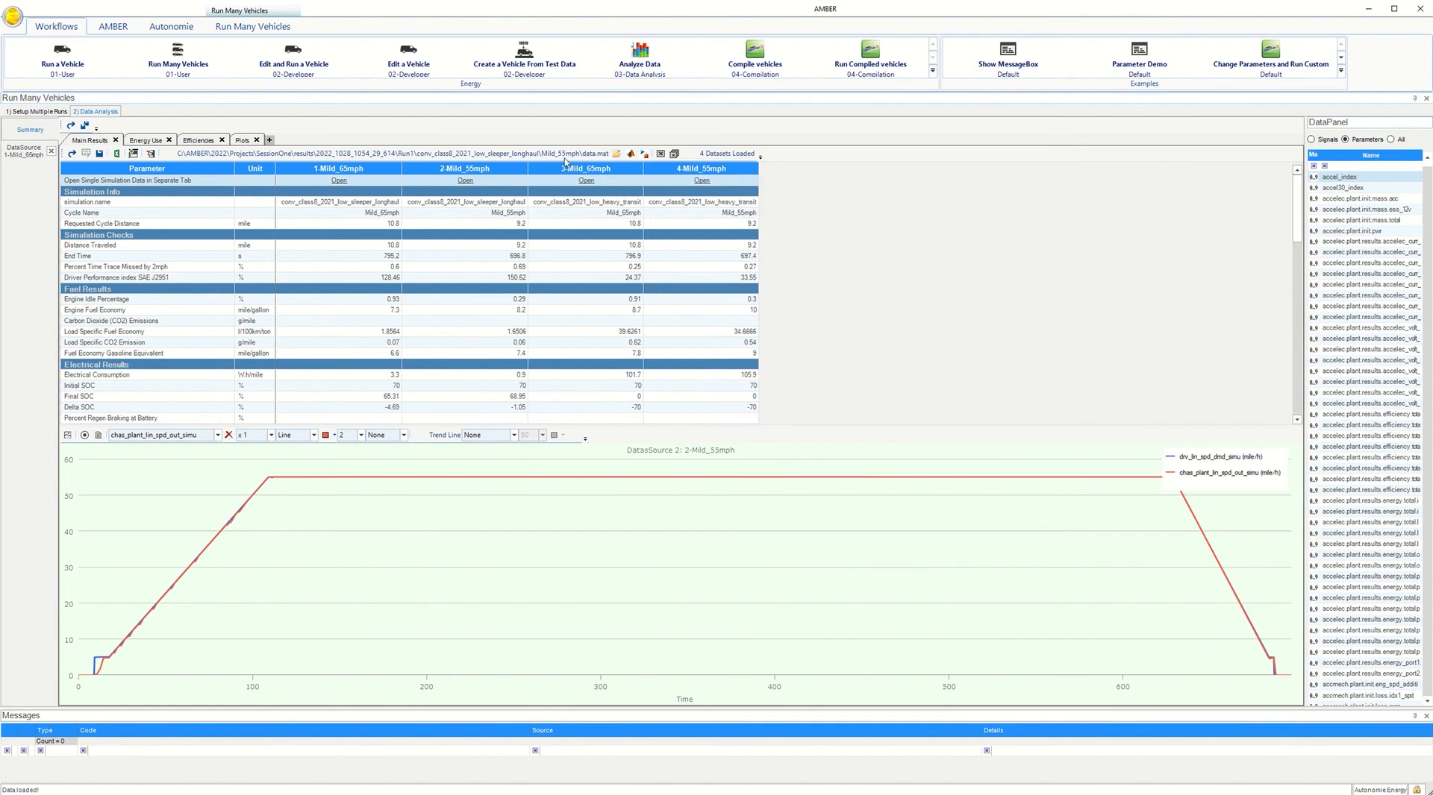